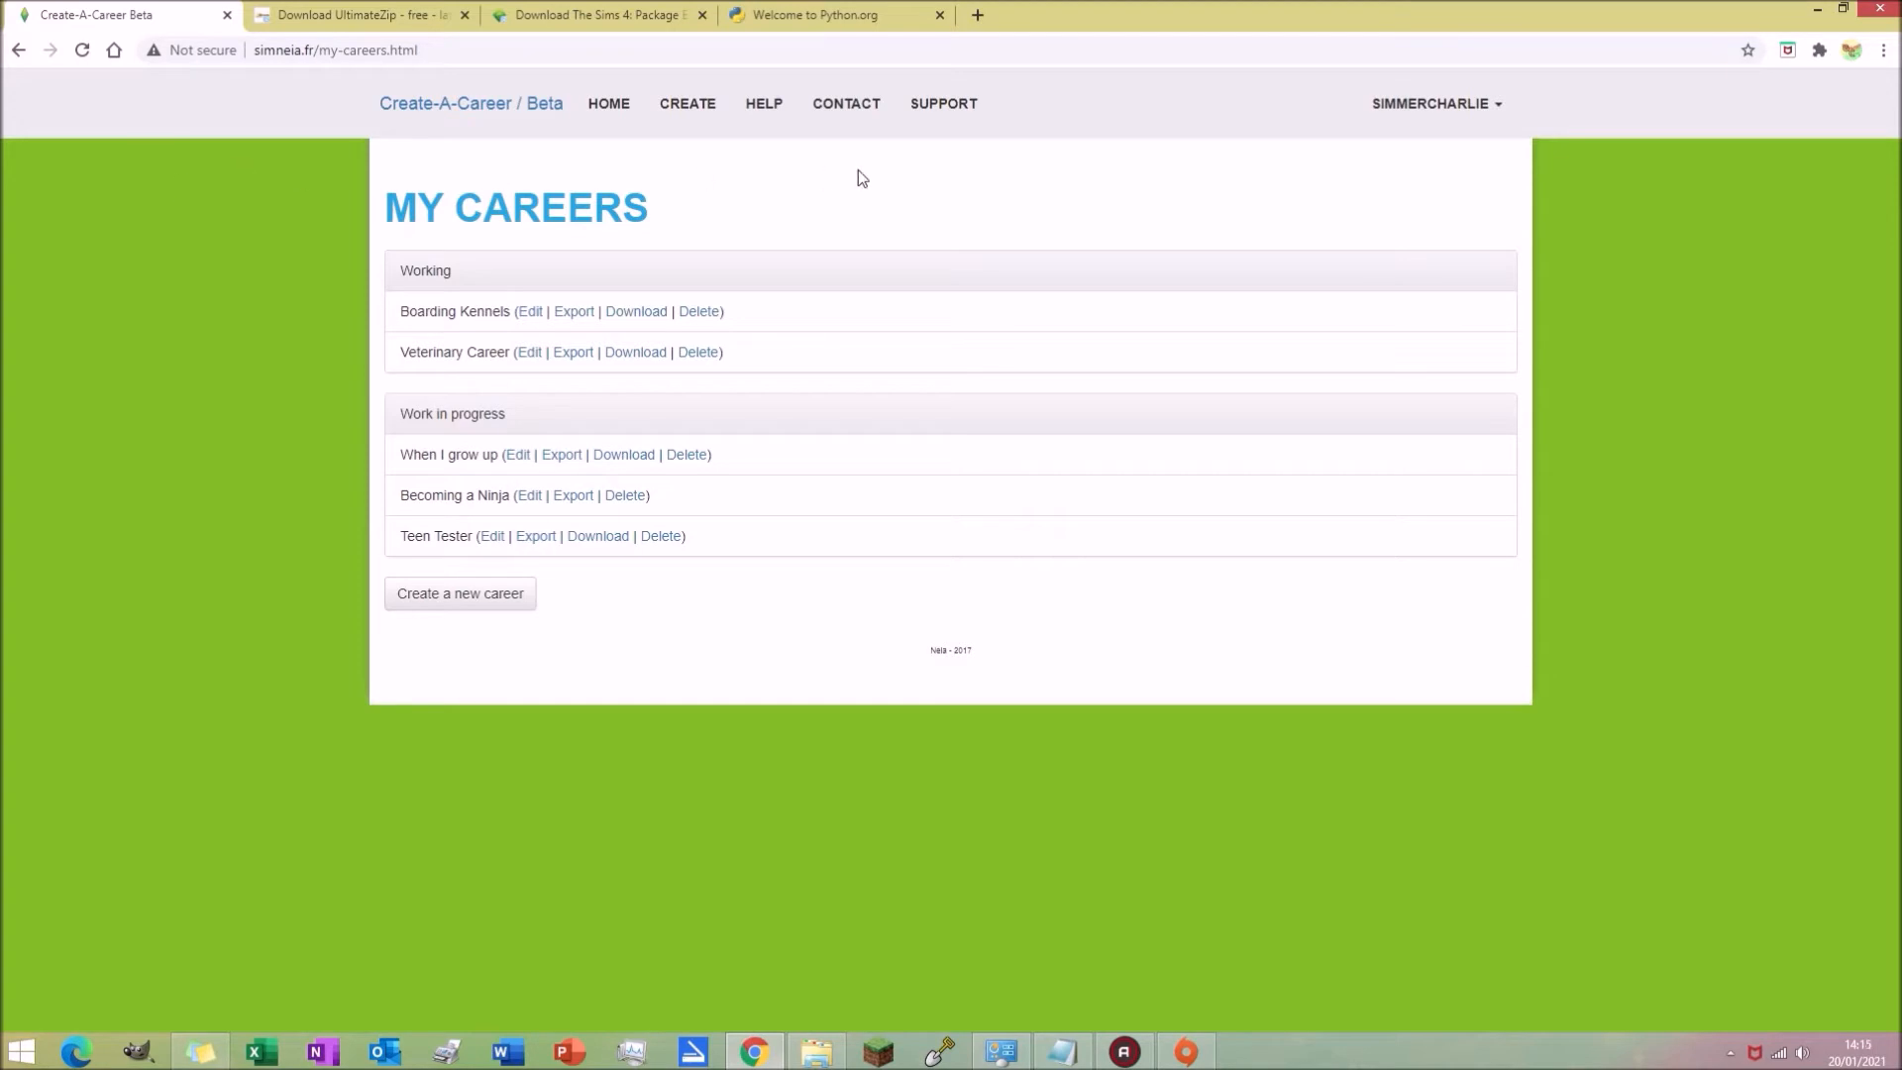
# Step: Open the Boarding Kennels career for editing and save it
pyautogui.click(530, 311)
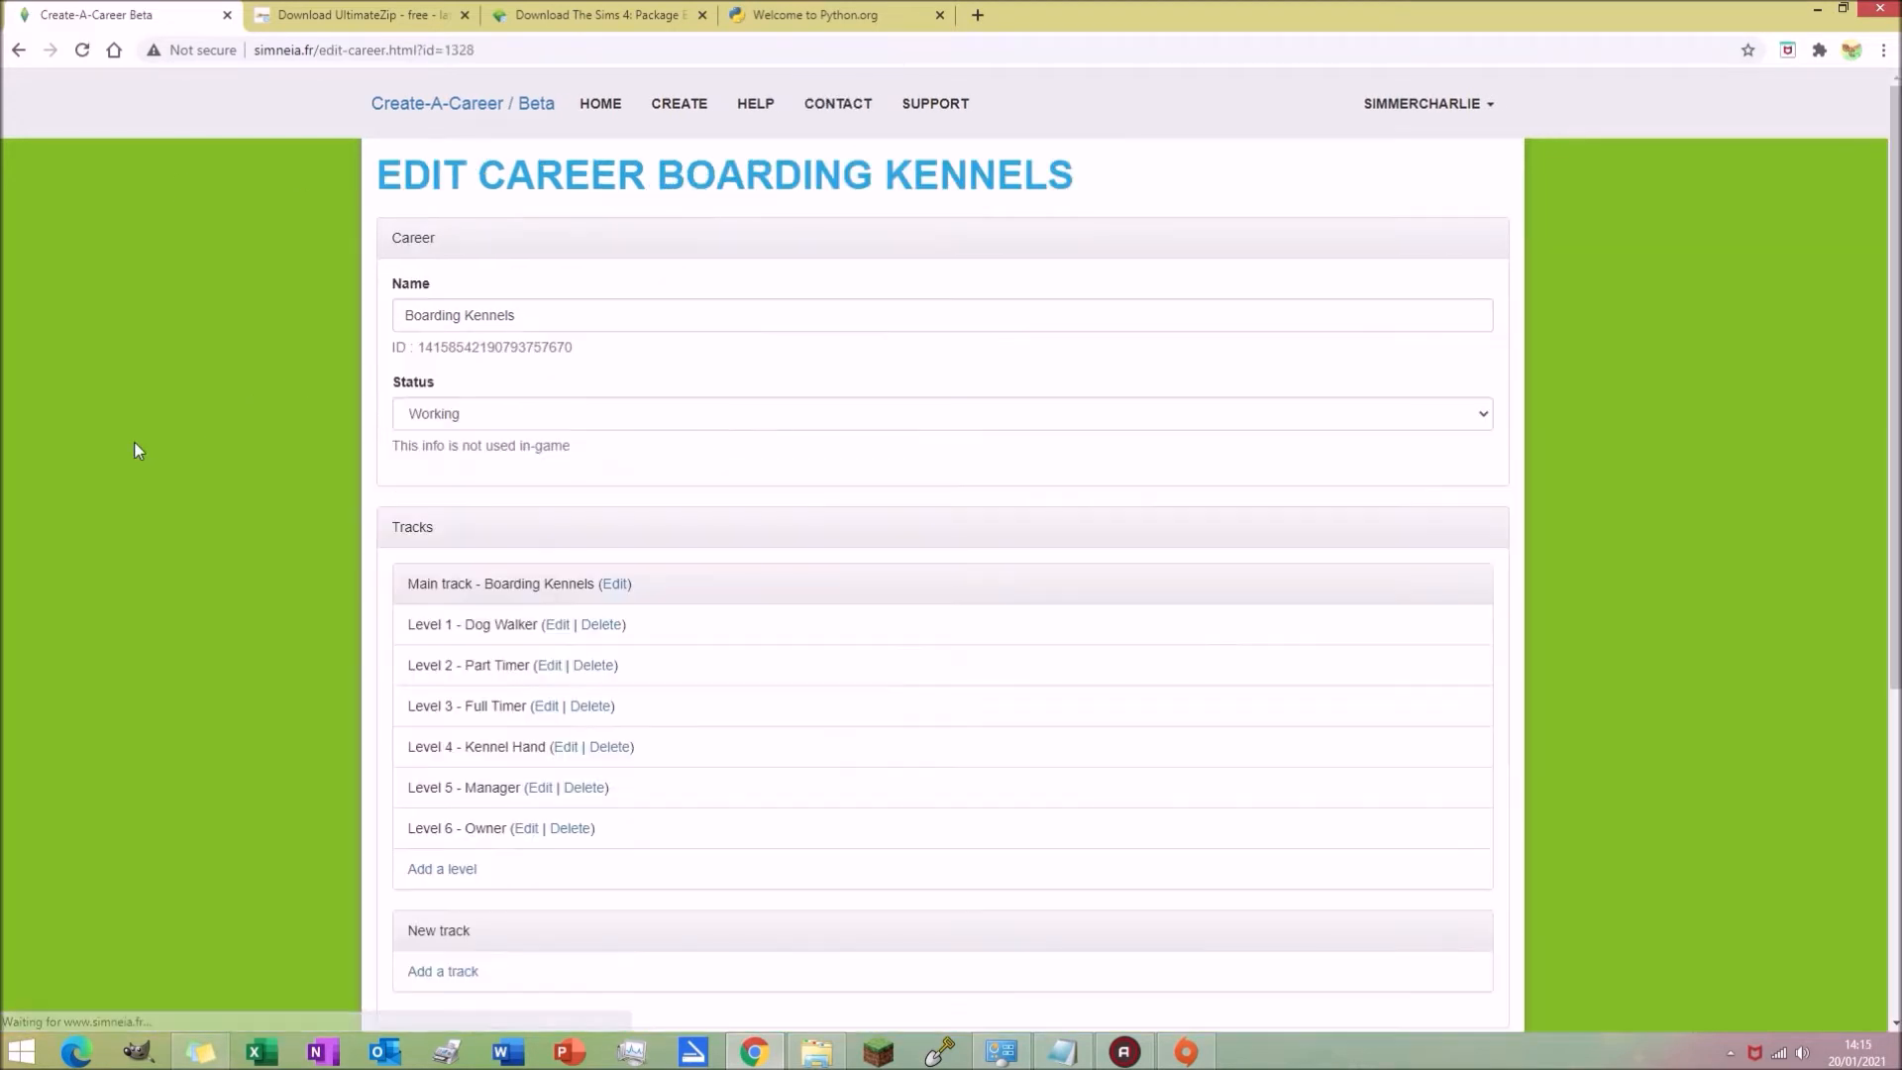
pyautogui.scroll(-1, 305, 387)
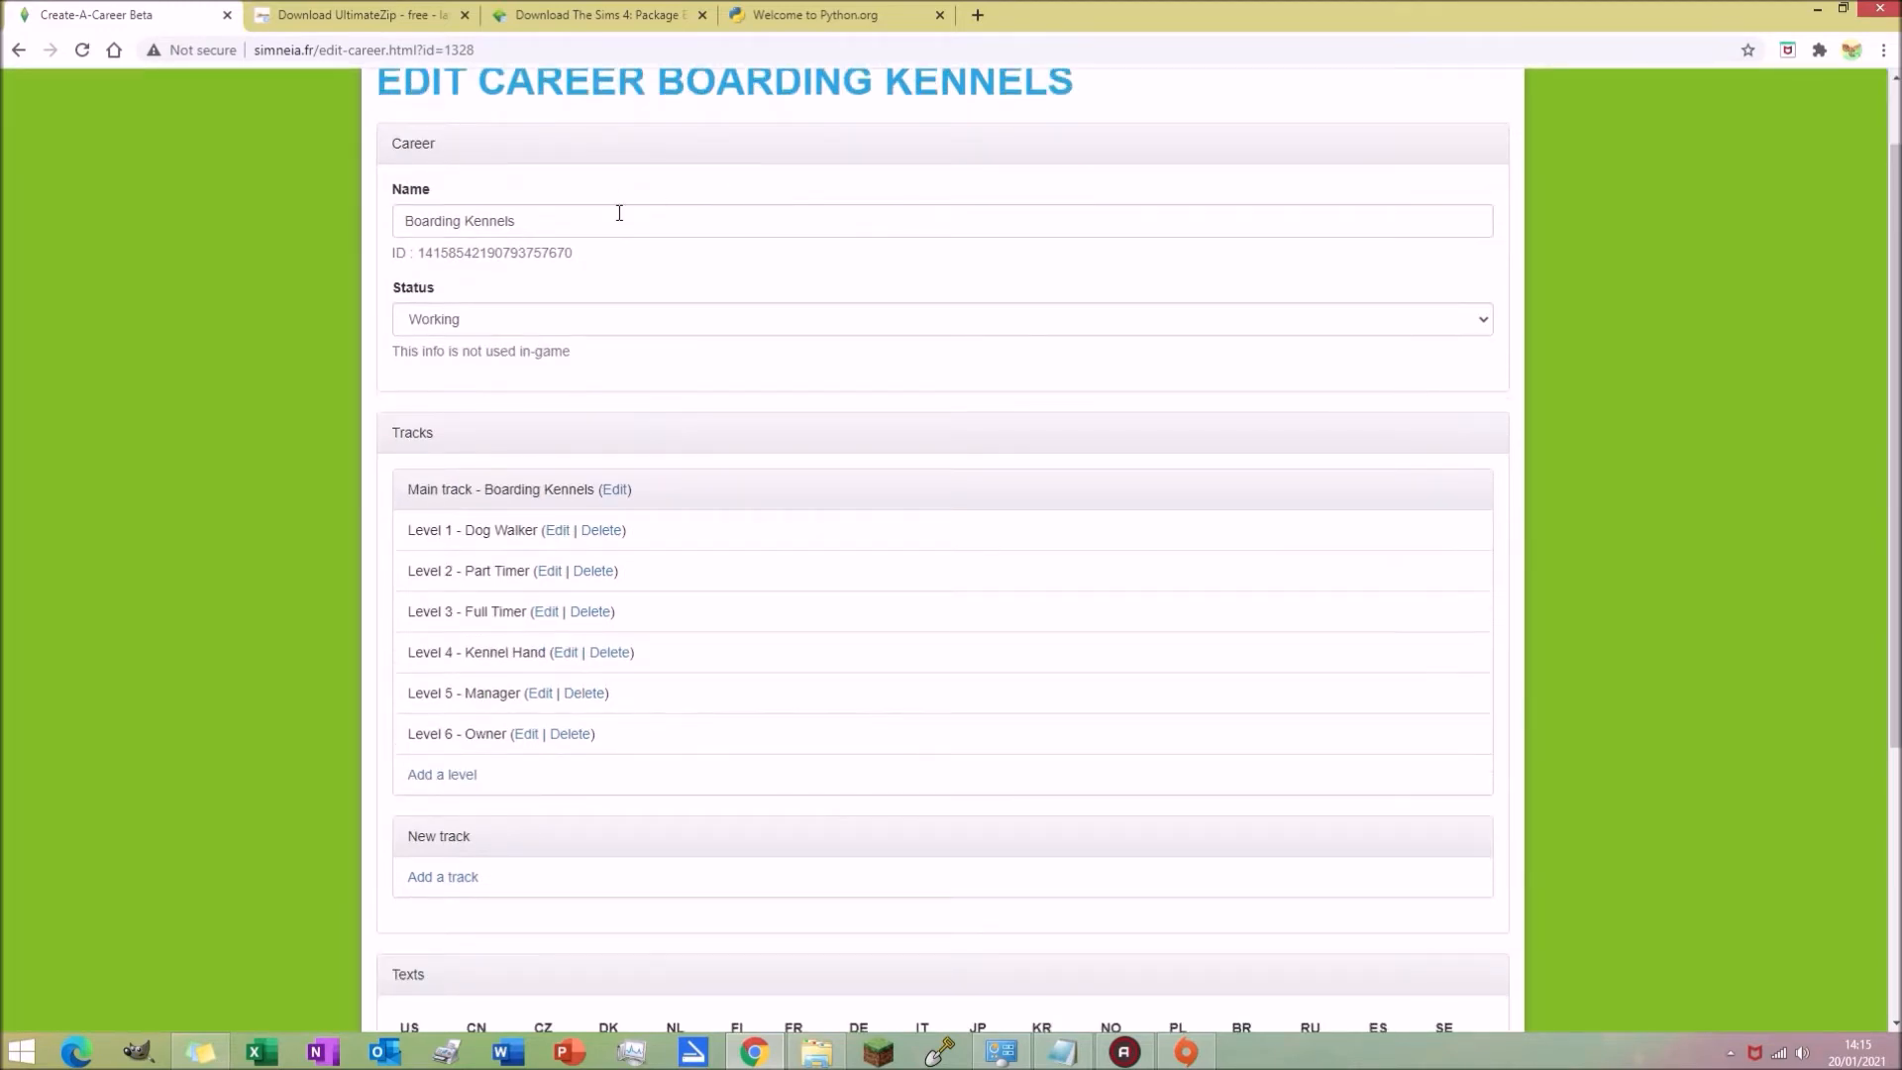
pyautogui.scroll(-1, 228, 320)
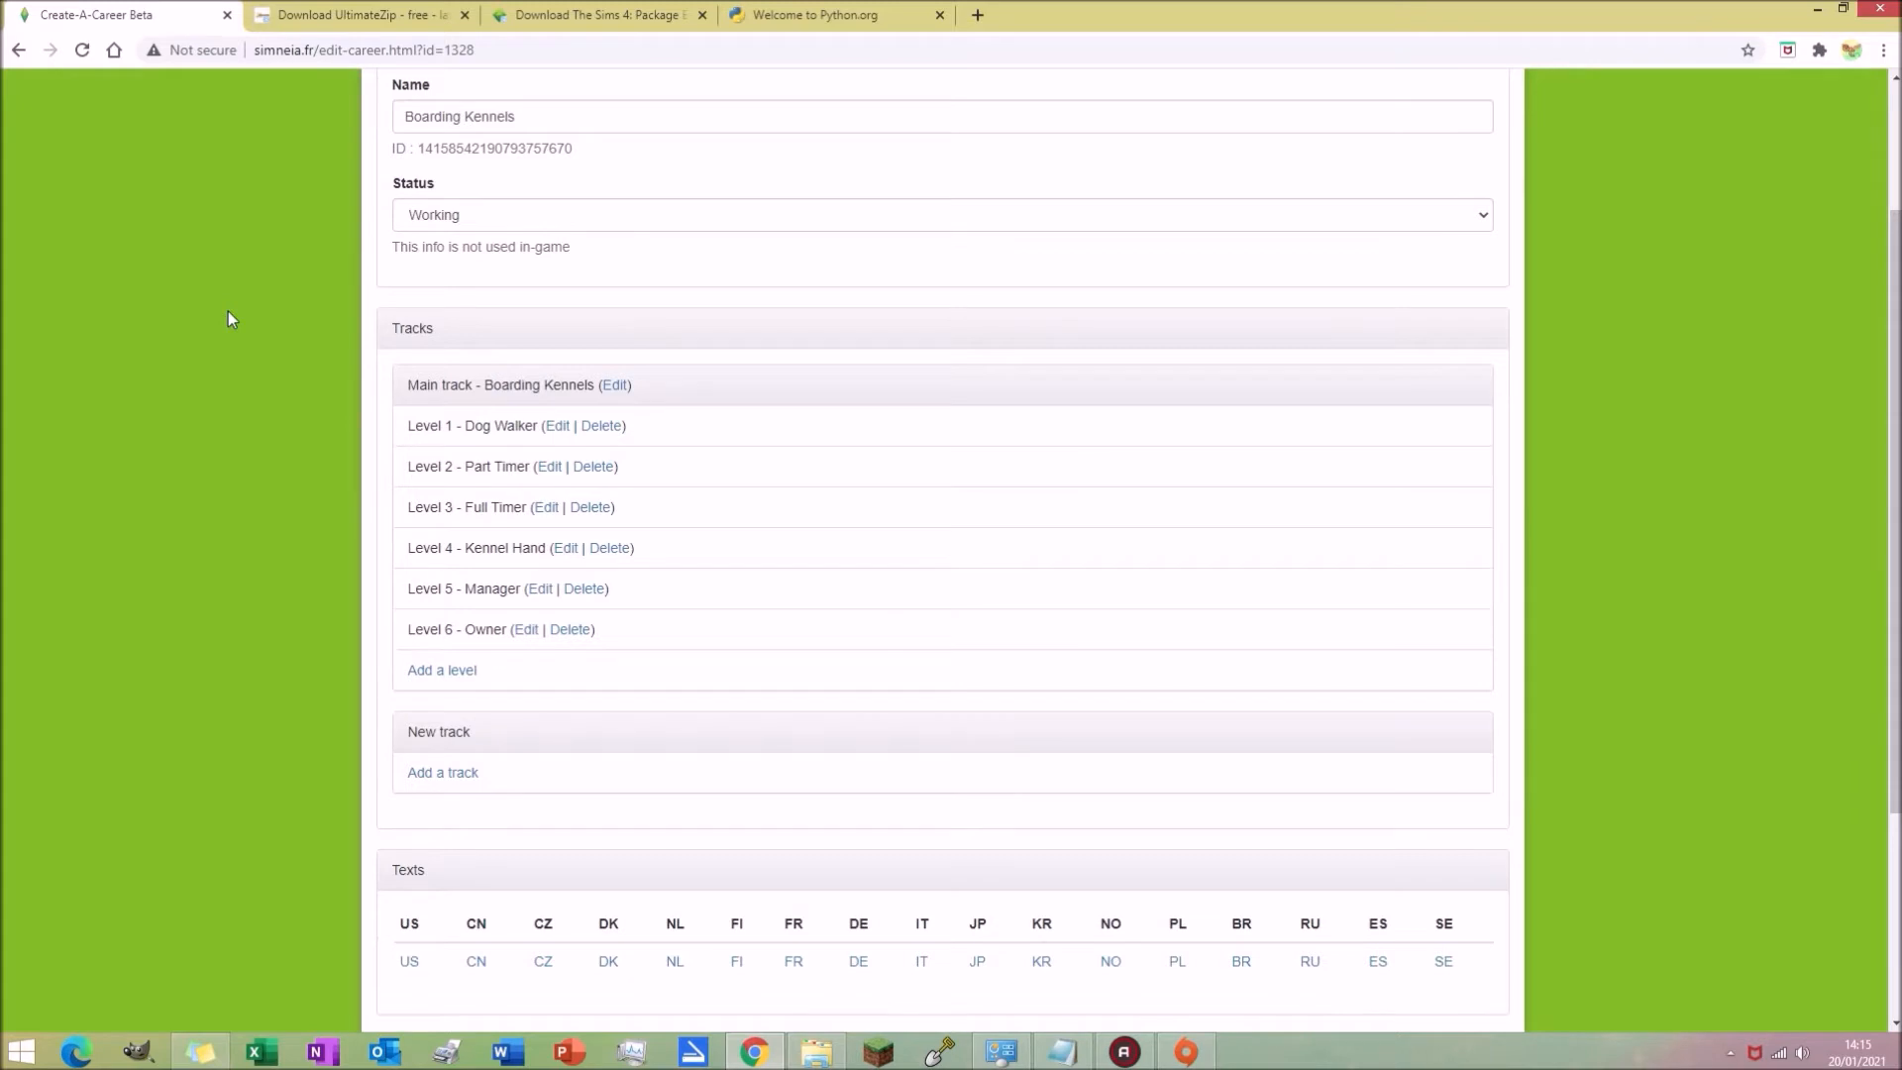
pyautogui.scroll(-2, 247, 261)
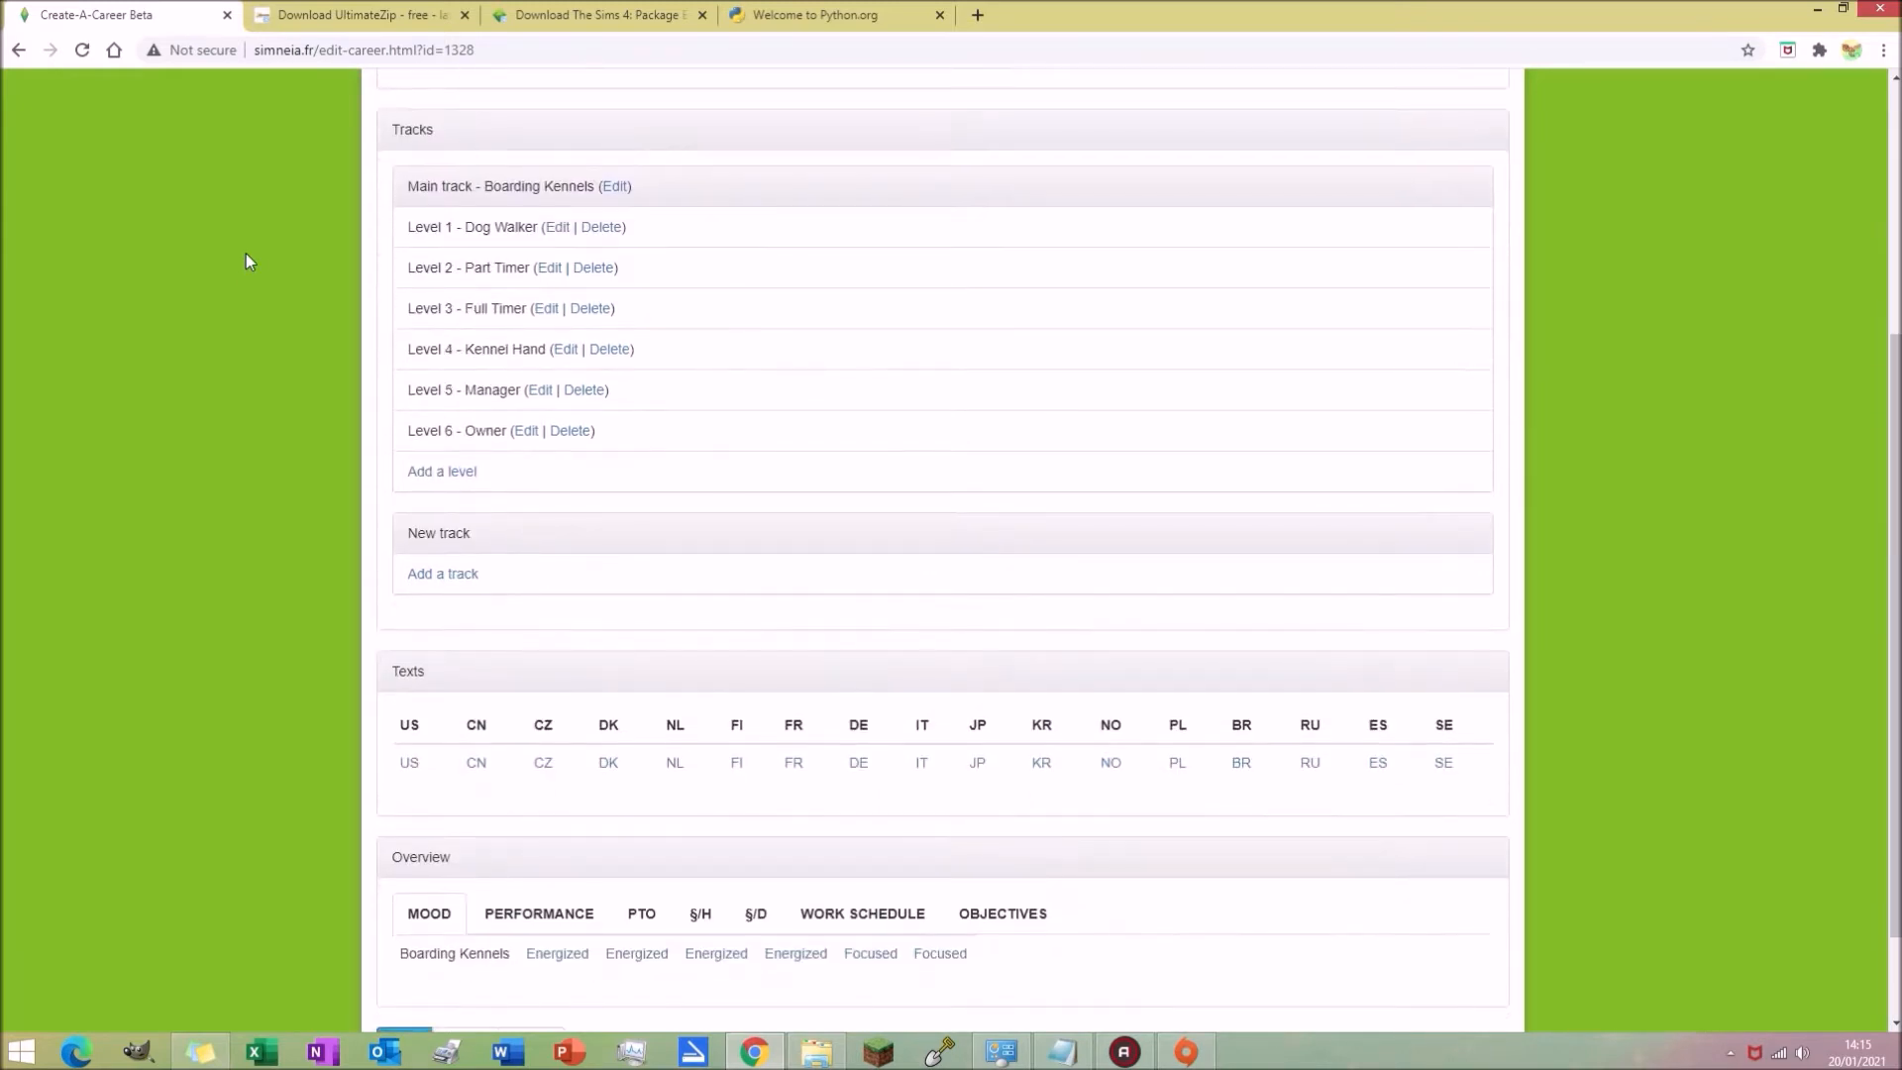
pyautogui.scroll(-1, 254, 252)
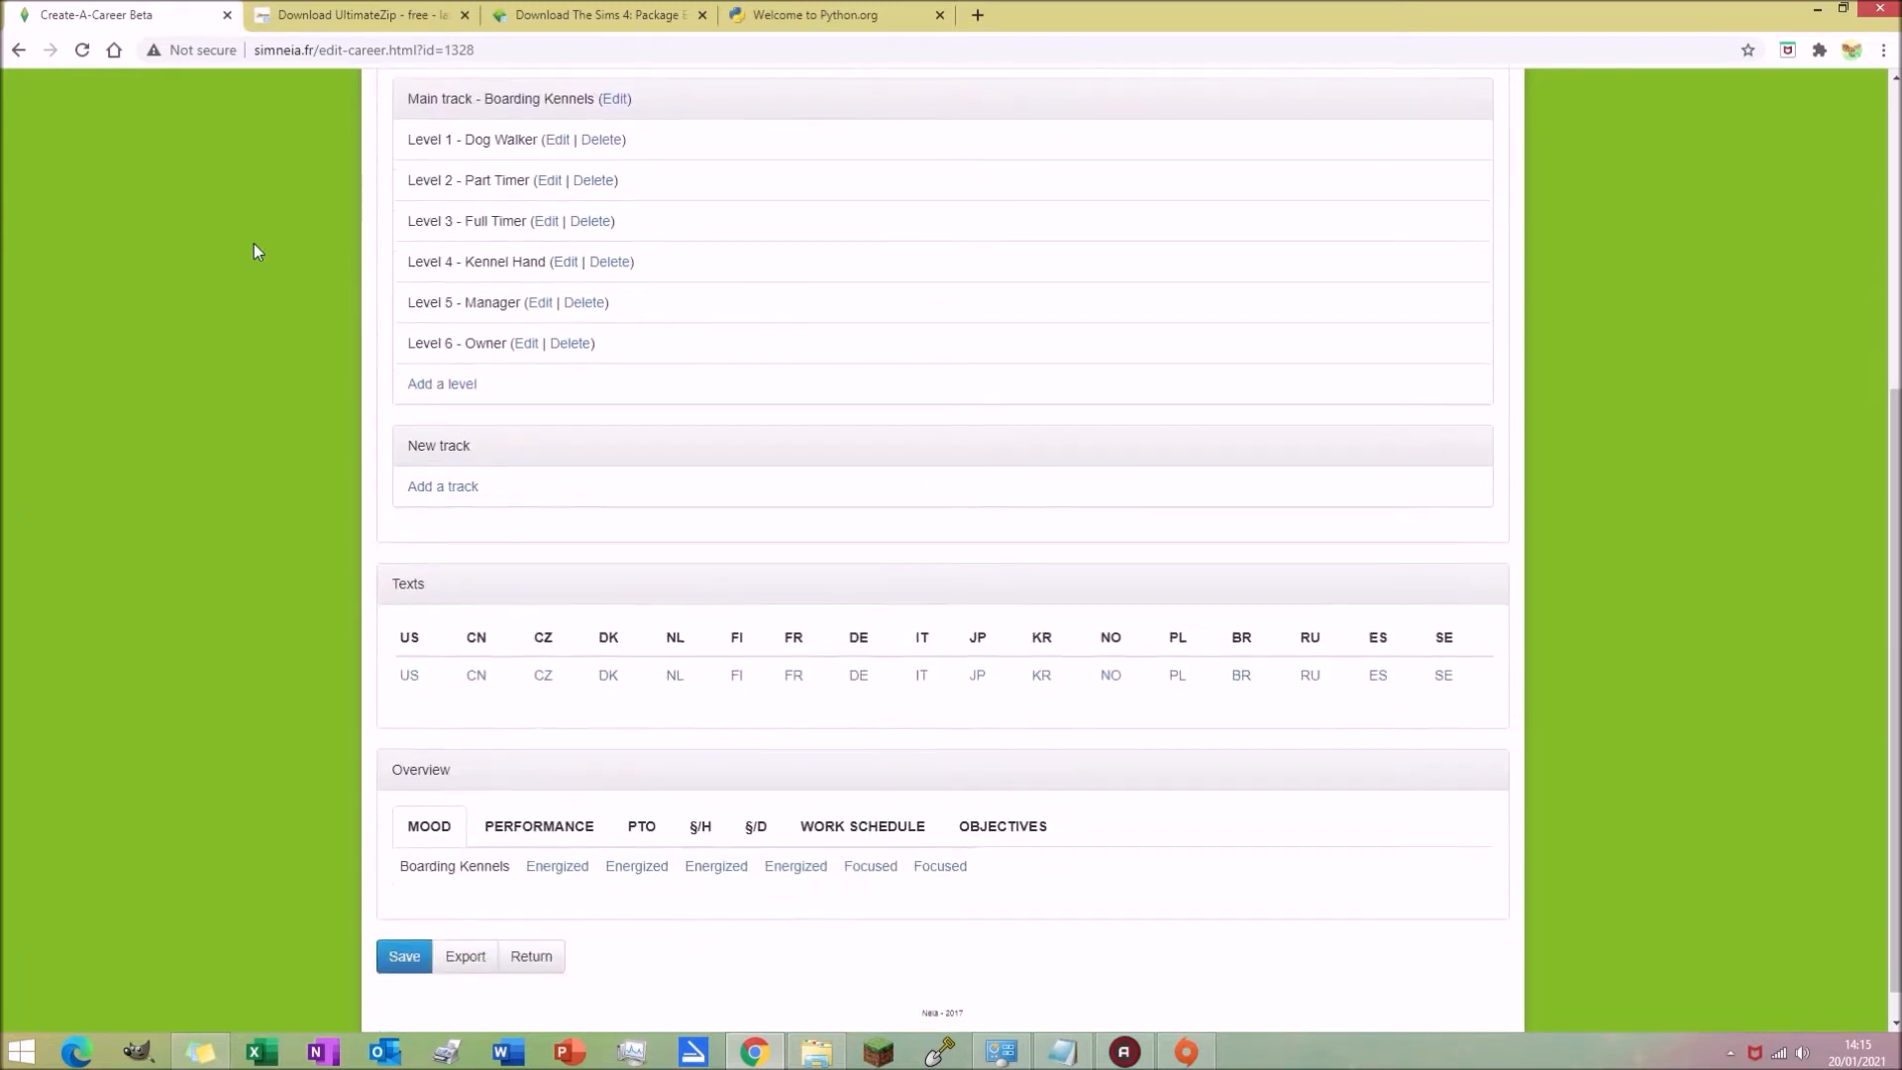
pyautogui.scroll(-1, 253, 251)
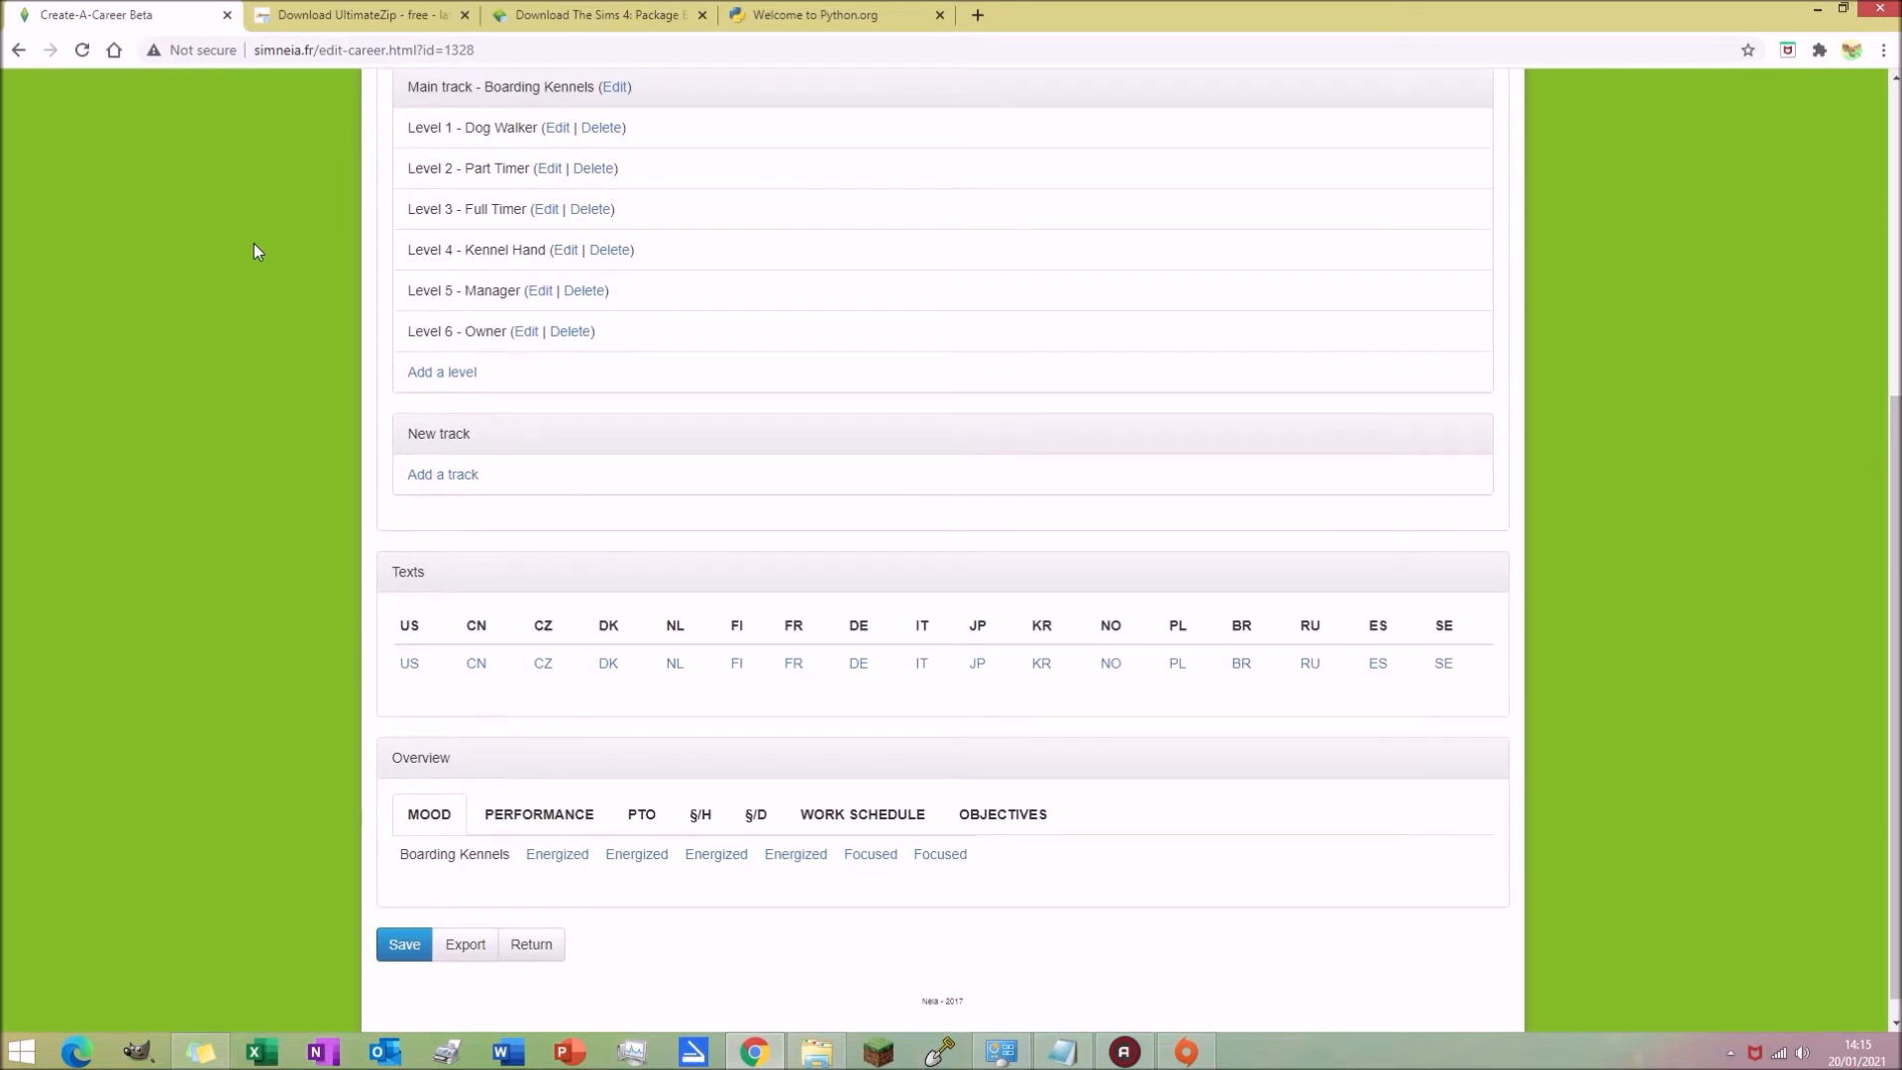
pyautogui.scroll(-1, 254, 250)
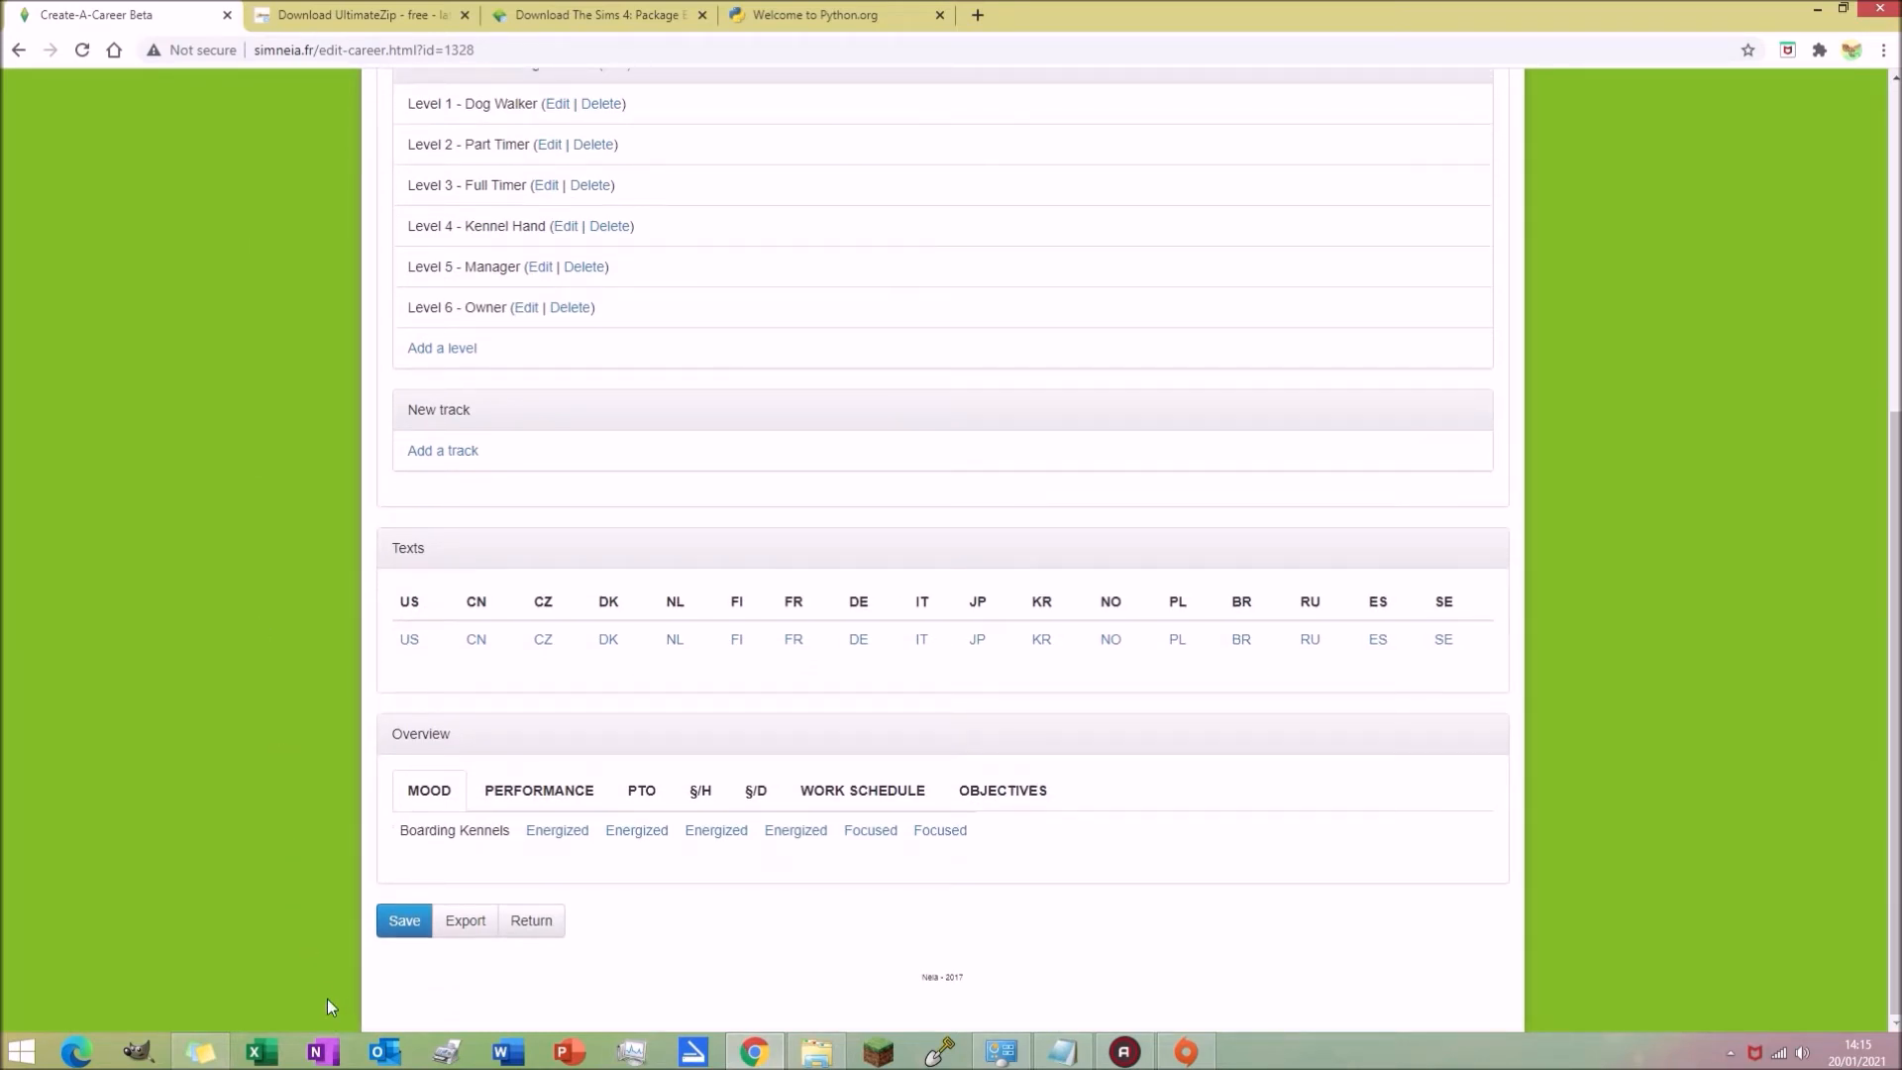
pyautogui.scroll(5, 275, 807)
pyautogui.scroll(-5, 275, 807)
pyautogui.click(402, 922)
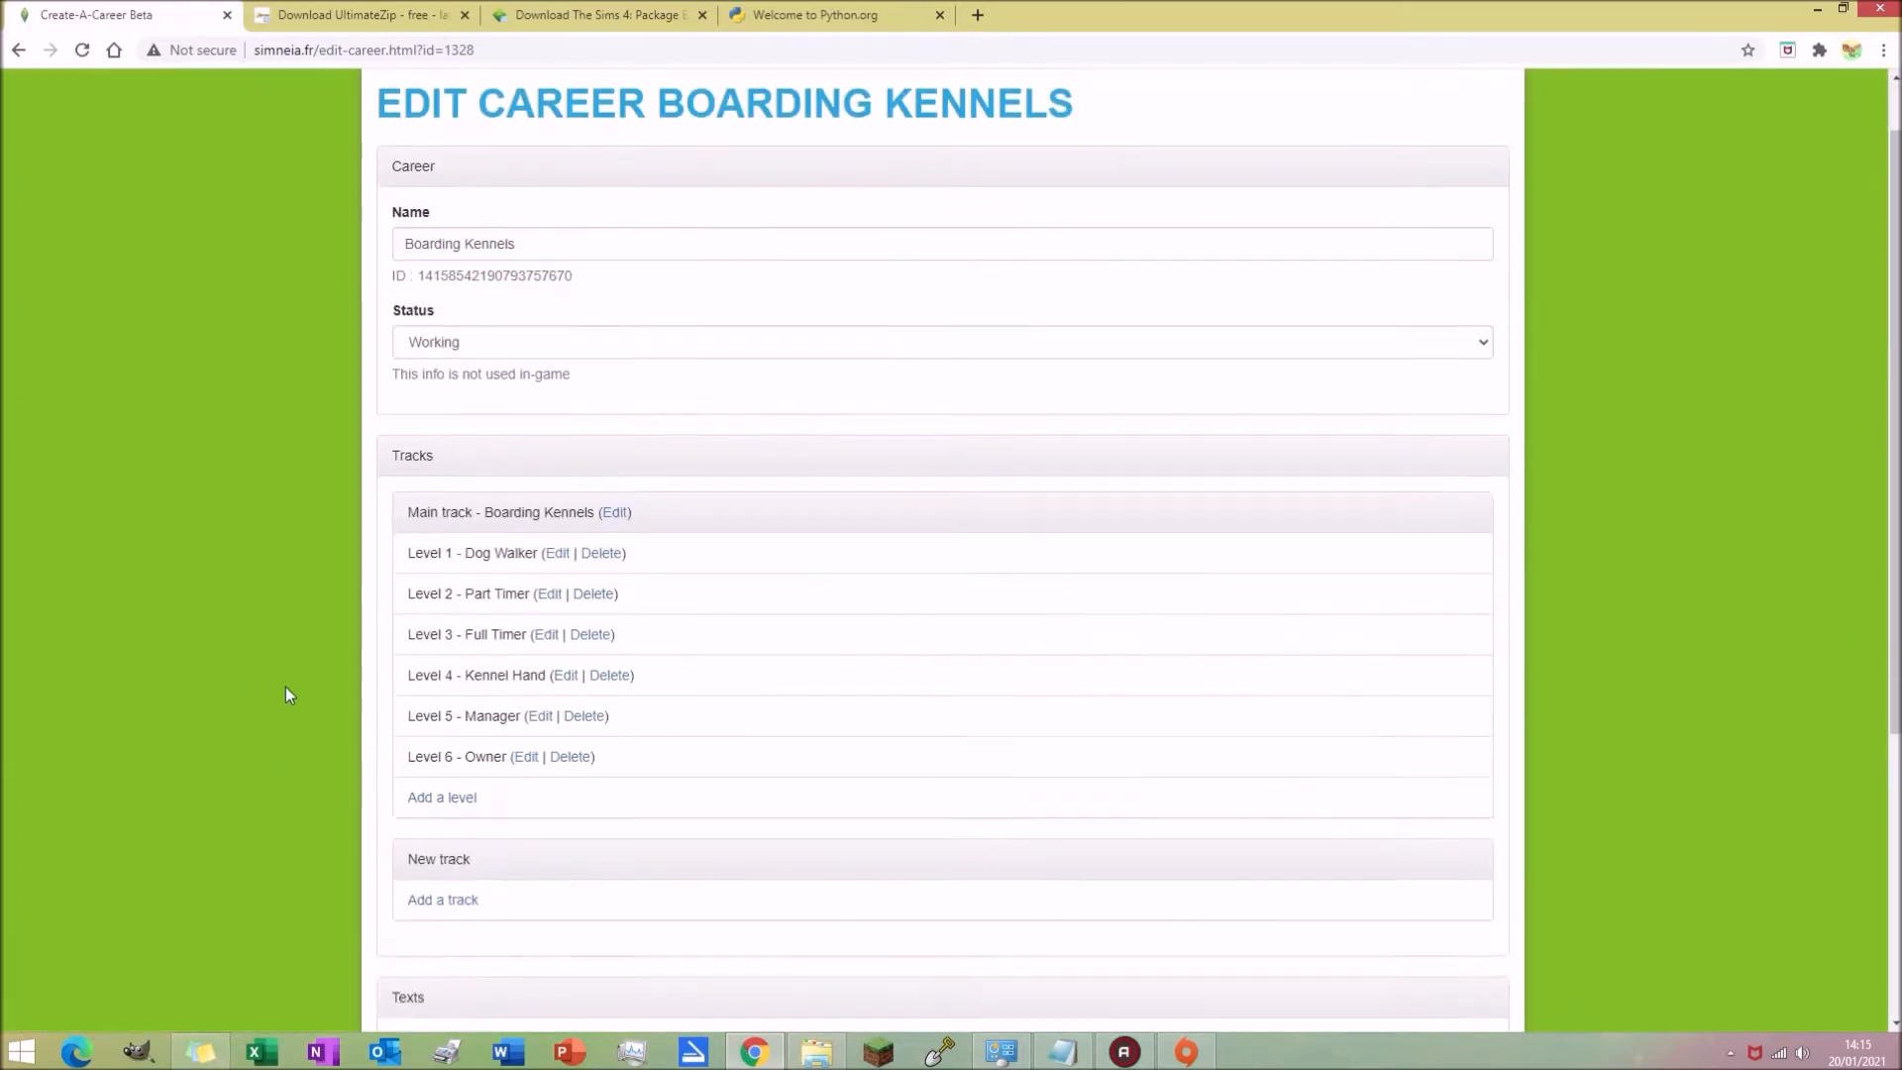
# Step: Export the Boarding Kennels career
pyautogui.scroll(-5, 288, 694)
pyautogui.click(466, 922)
pyautogui.click(418, 240)
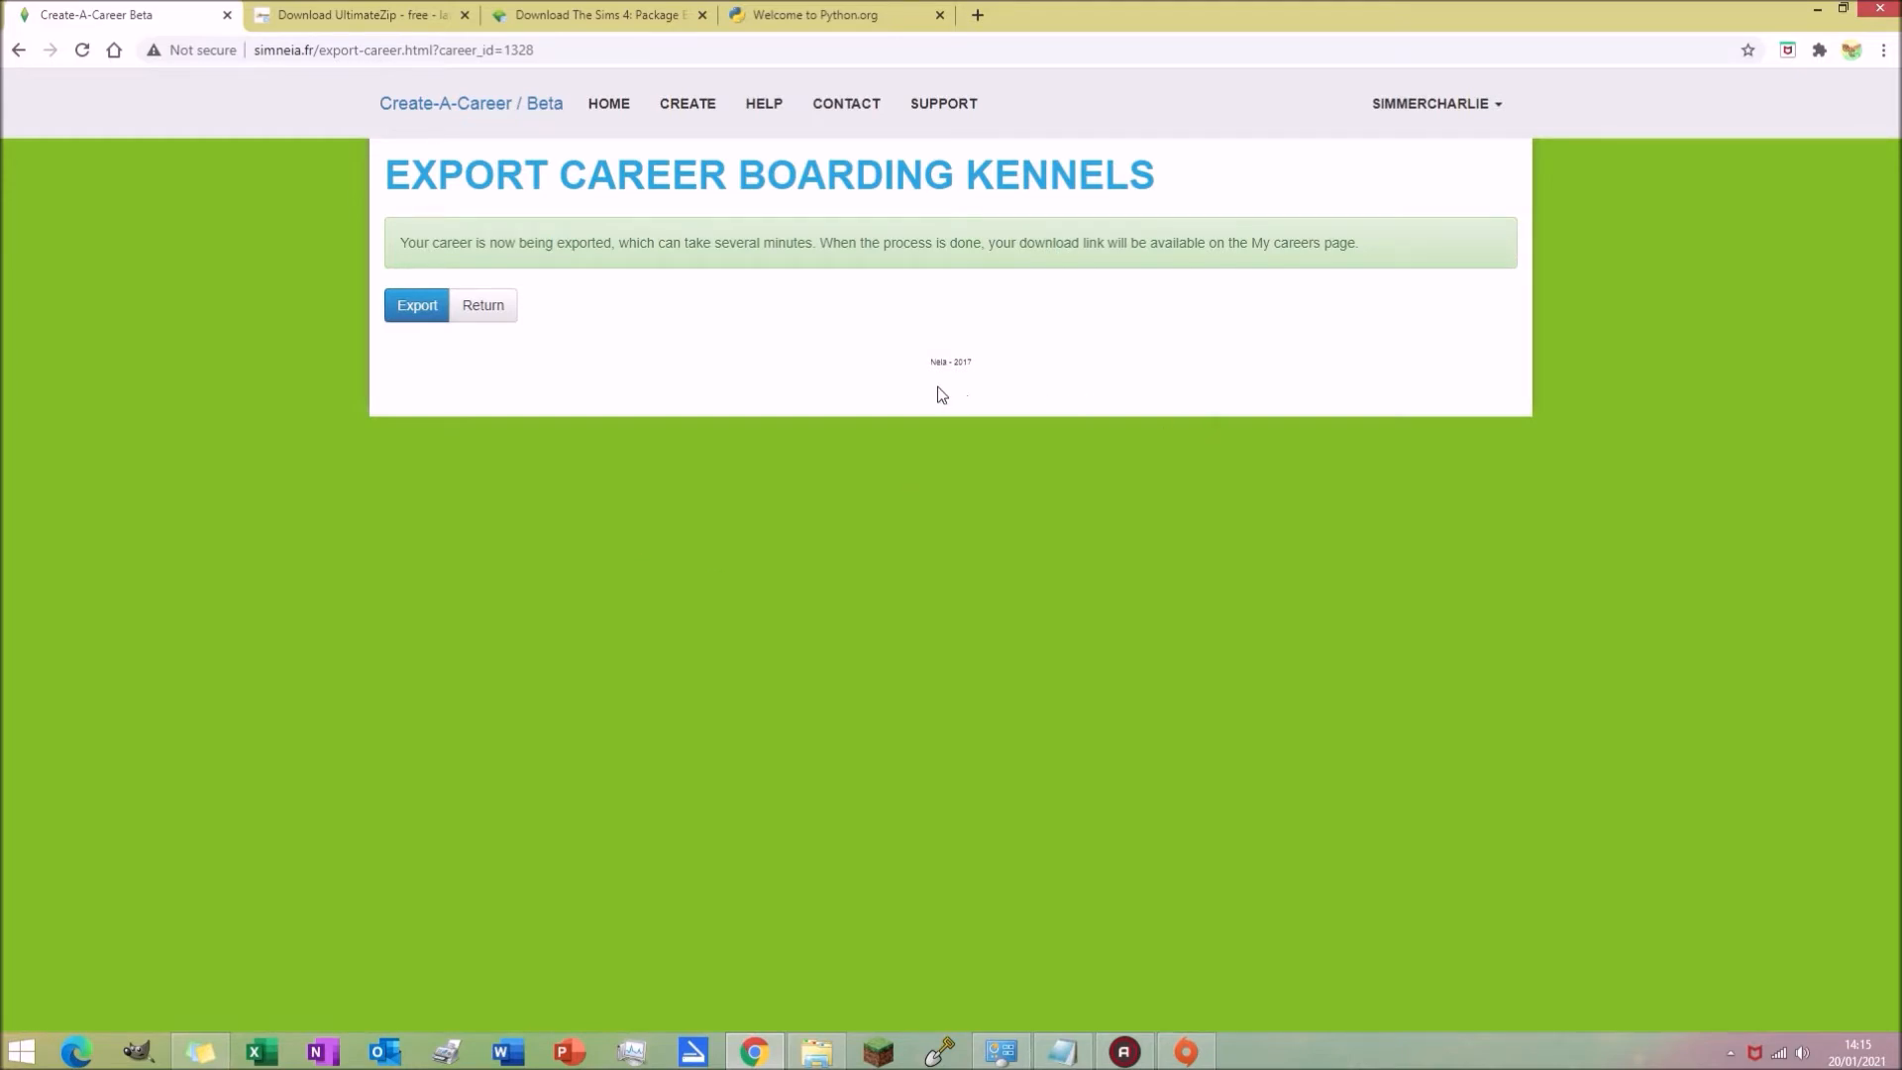
# Step: Return to My Careers and download the exported Boarding Kennels career zip, dismissing the scan banner
pyautogui.click(691, 111)
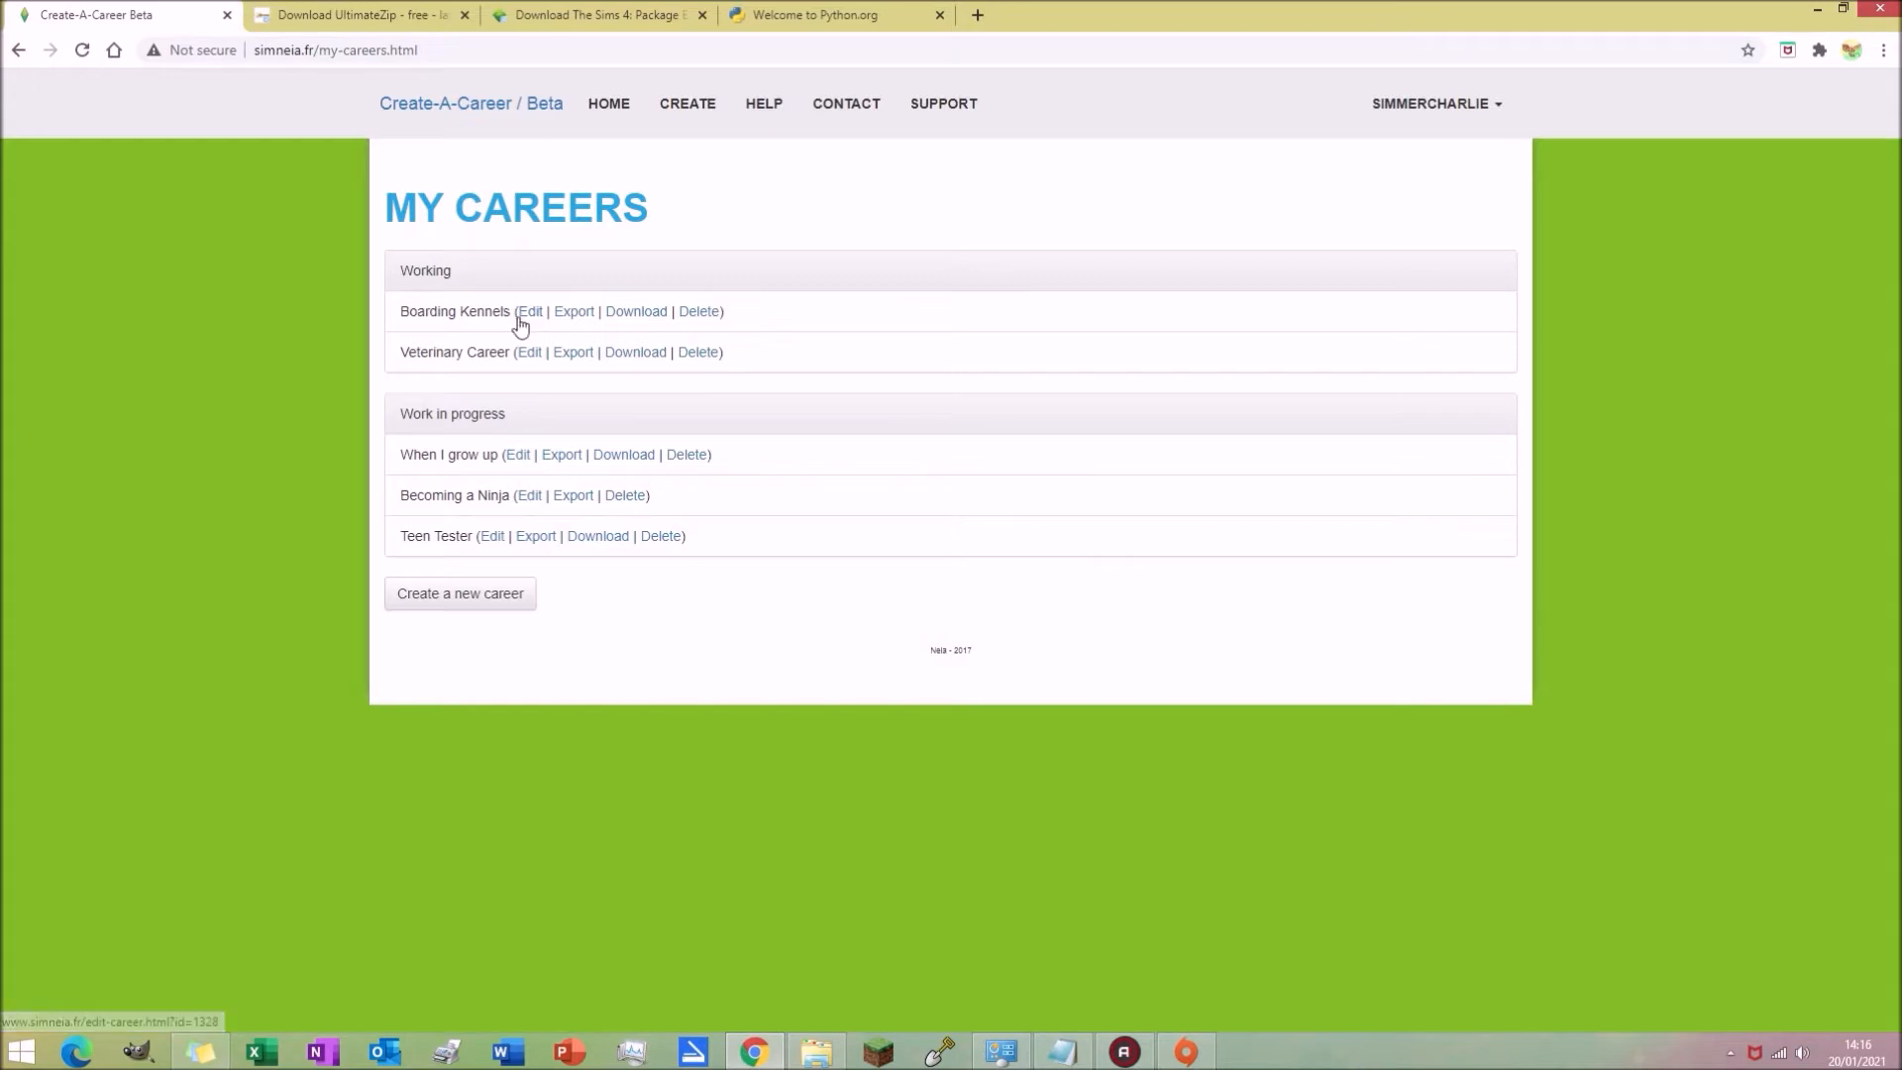
pyautogui.click(634, 312)
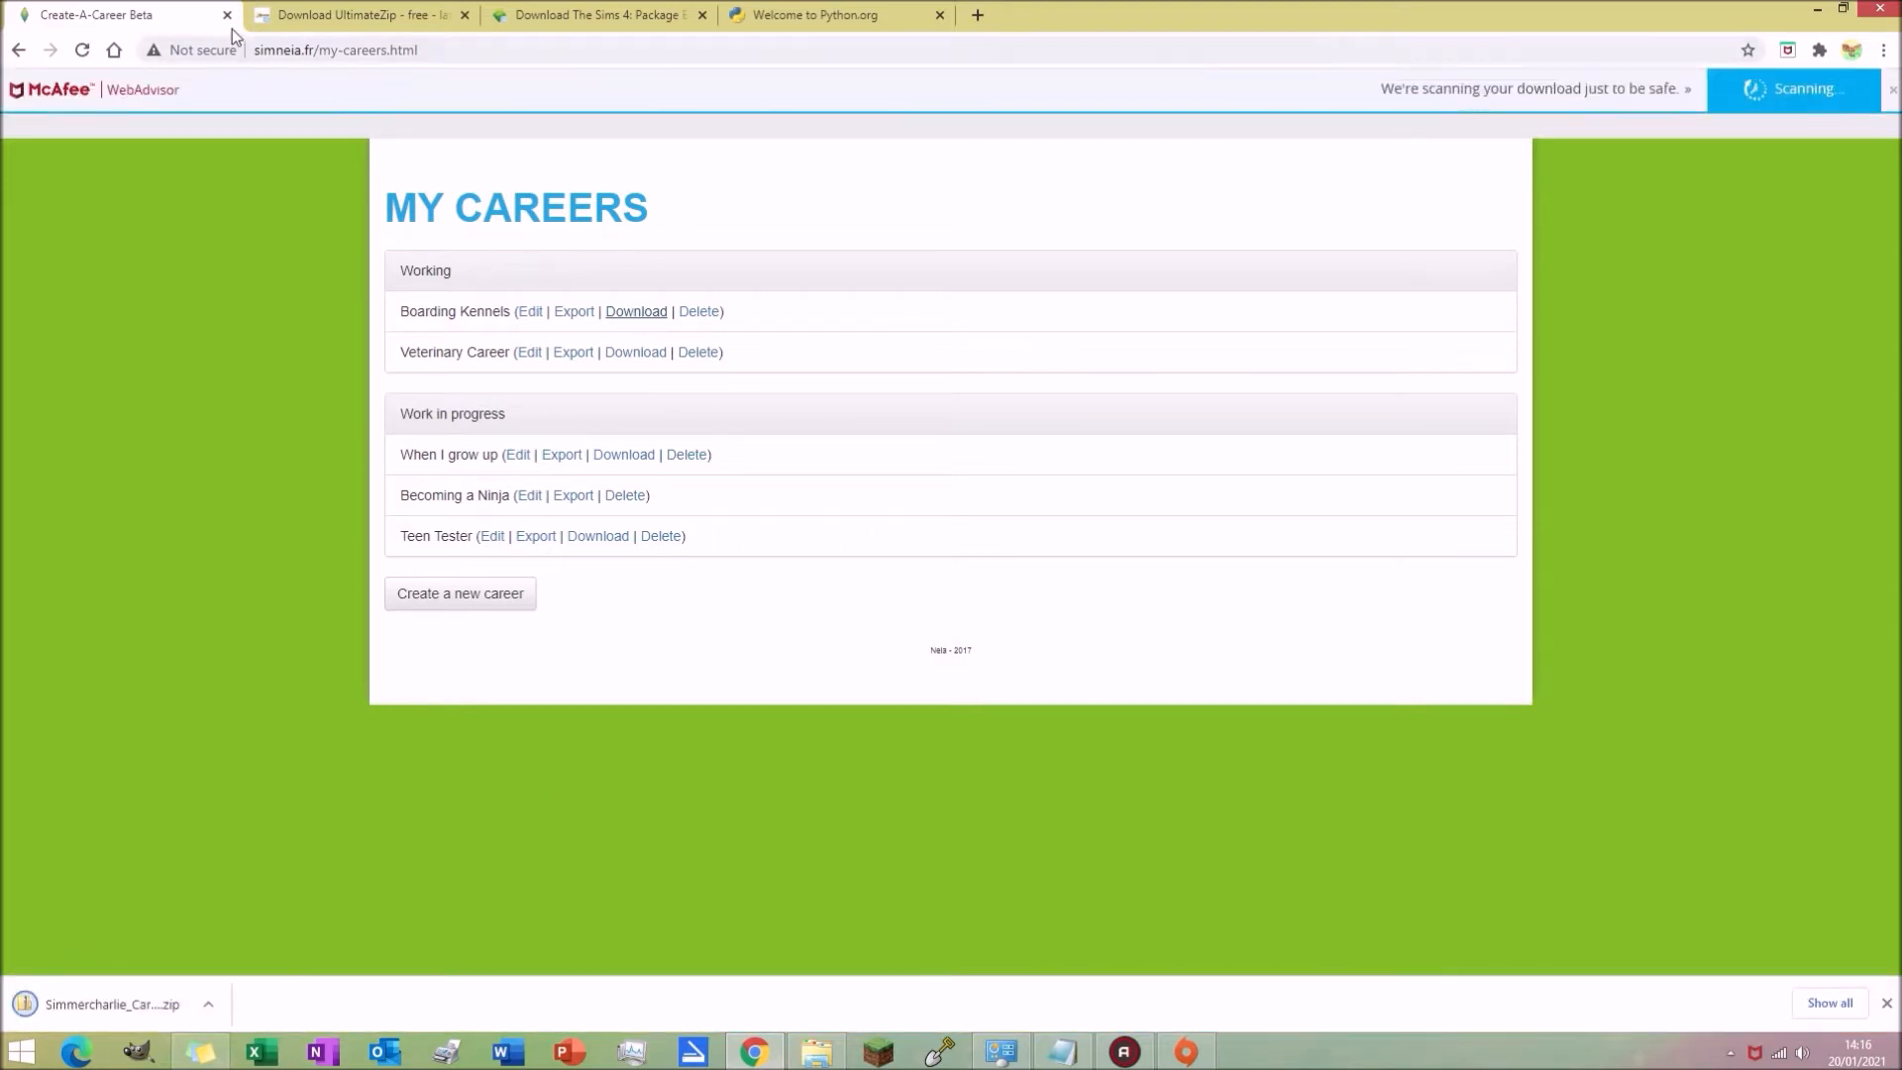
pyautogui.click(1887, 94)
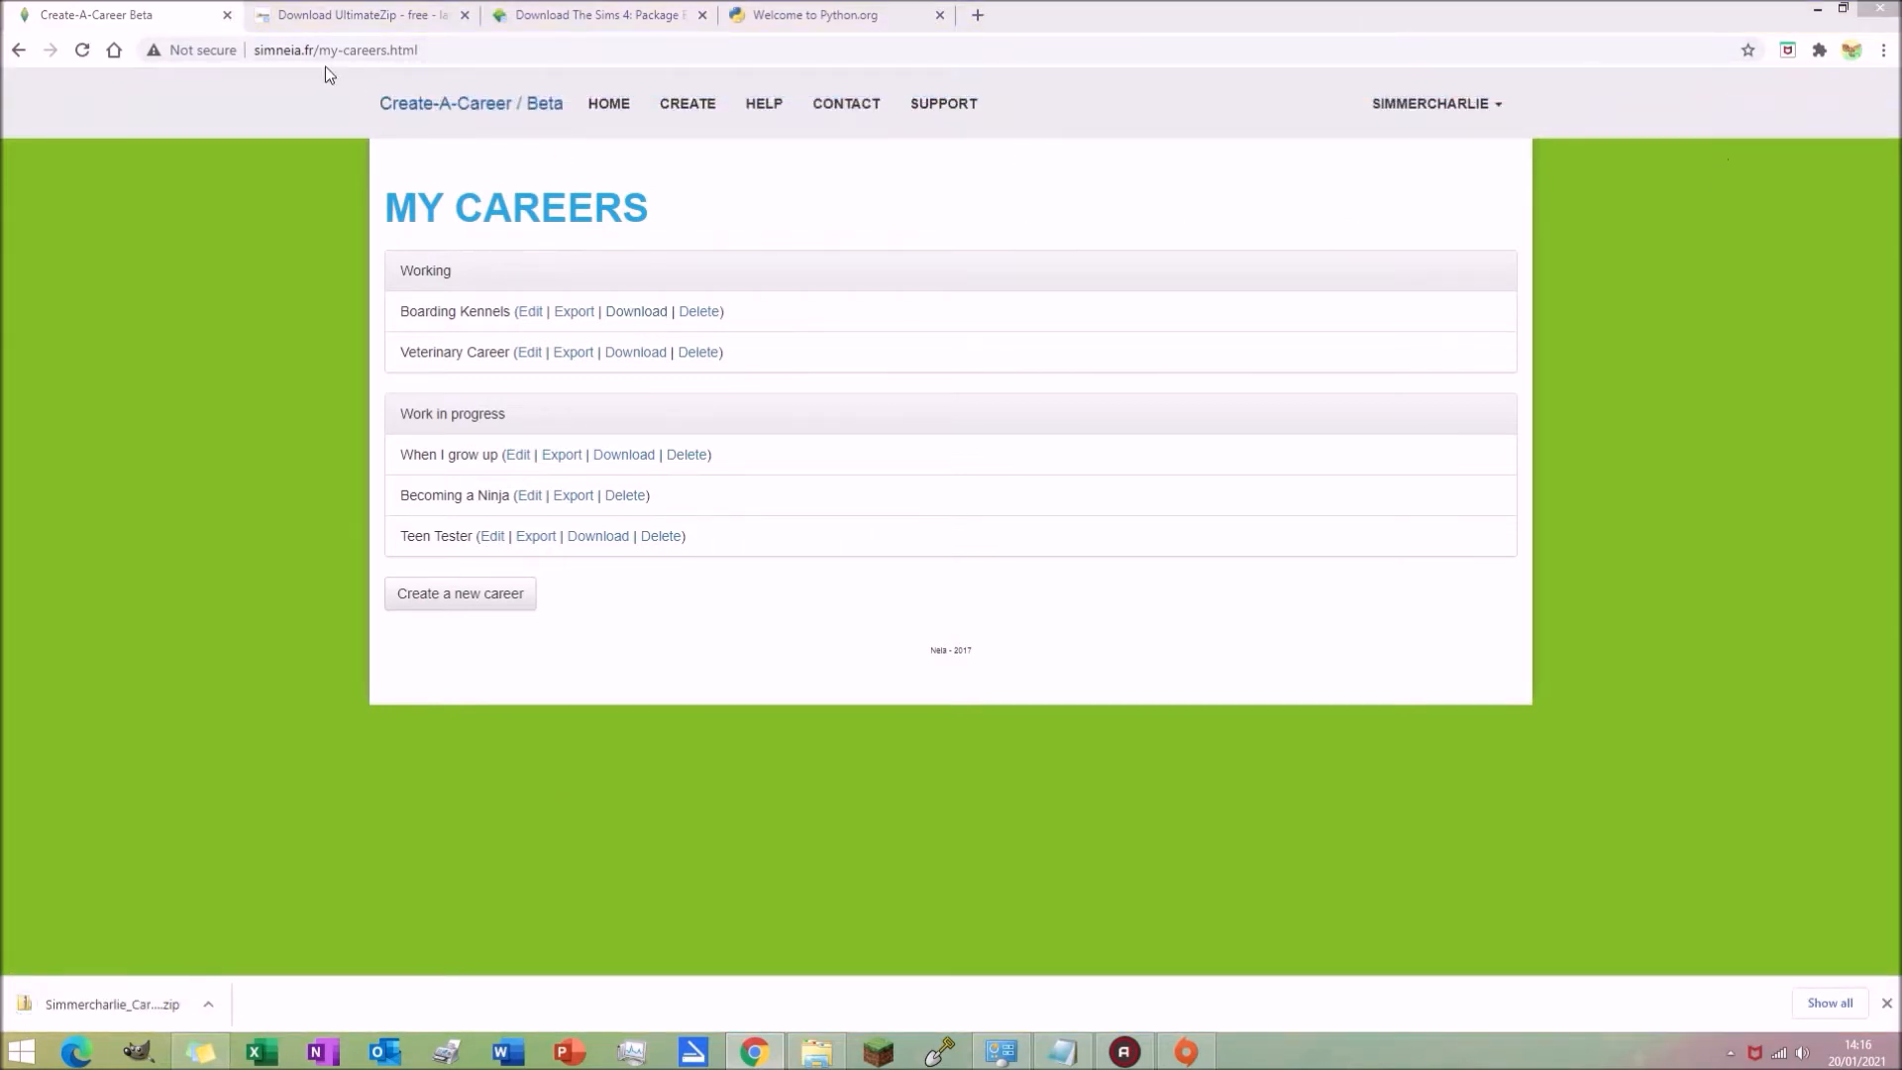
# Step: Close the Create-A-Career and UltimateZip browser tabs
pyautogui.click(227, 15)
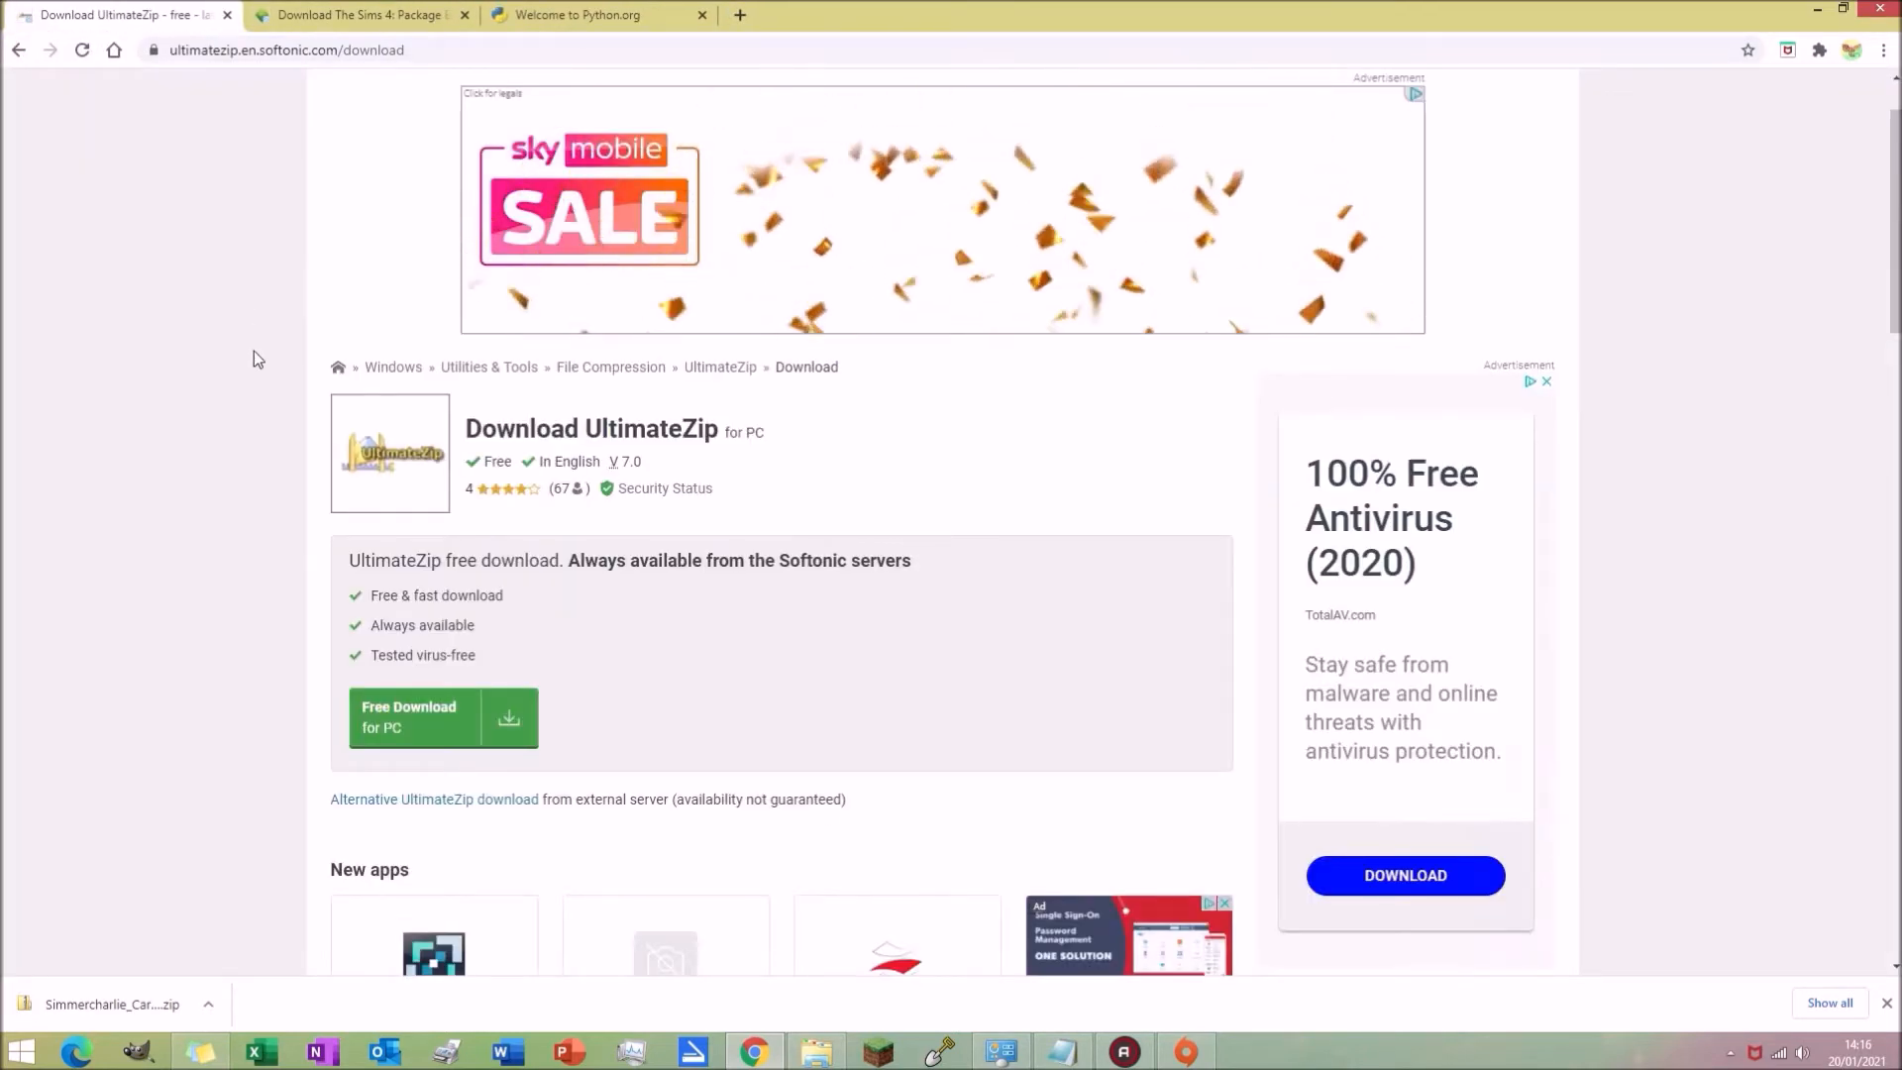
pyautogui.scroll(-1, 253, 351)
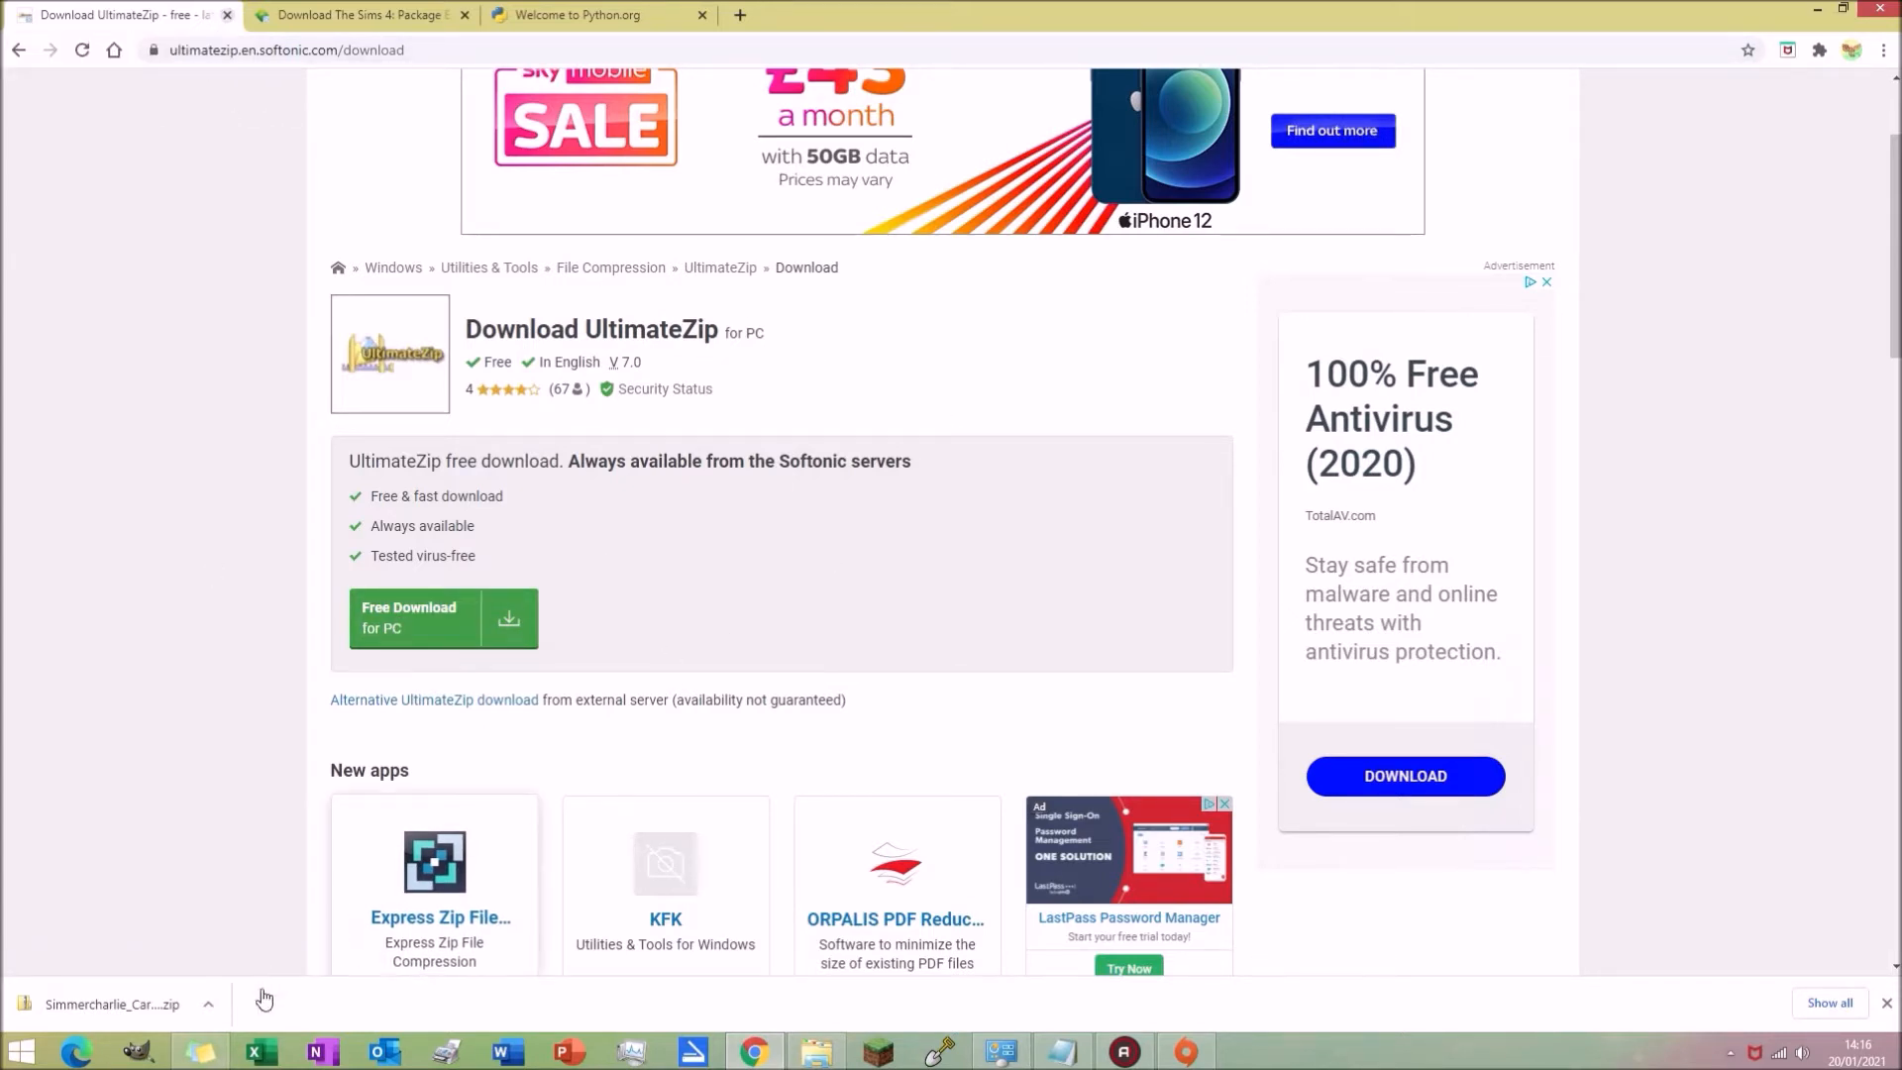
pyautogui.hotkey('ctrl', 'w')
# Step: In Downloads, extract the Simmercharlie_Careers_BoardingKennels.zip with UltimateZip into a folder of the same name
pyautogui.click(815, 1052)
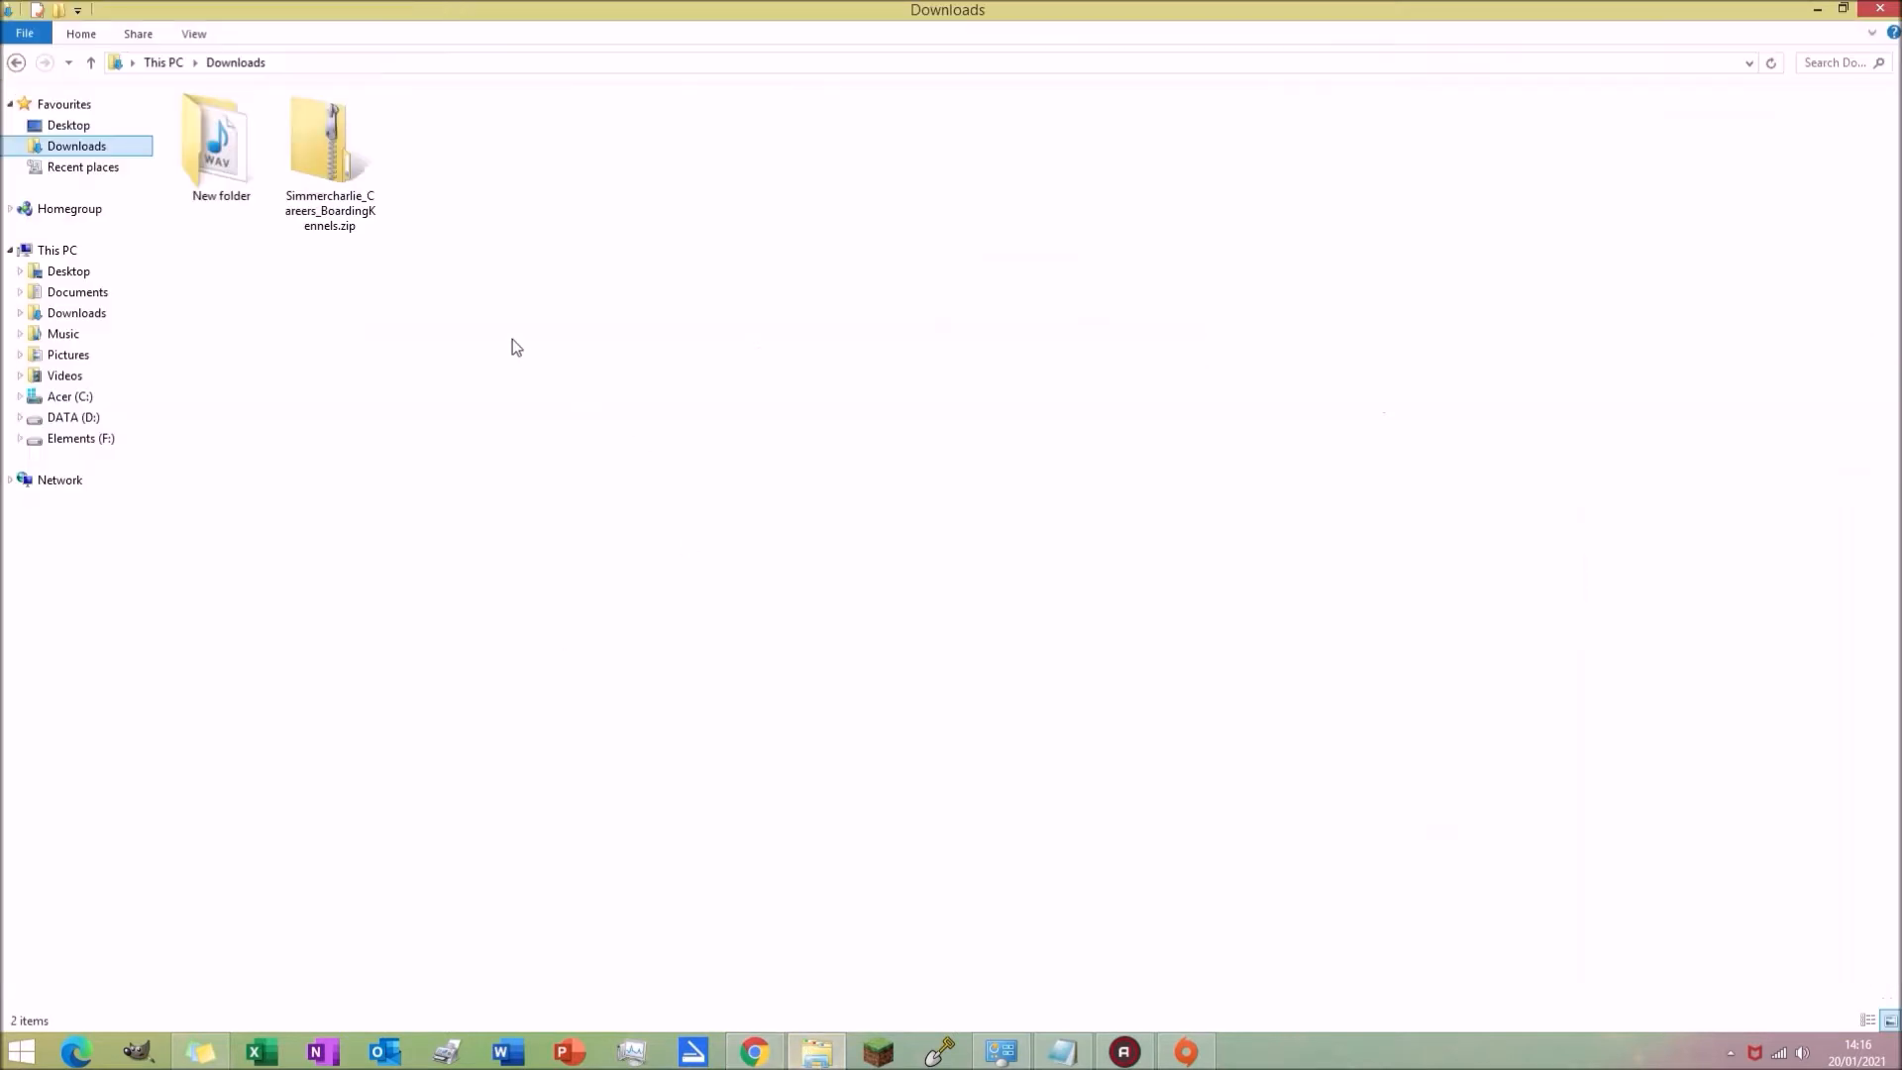
pyautogui.click(369, 198)
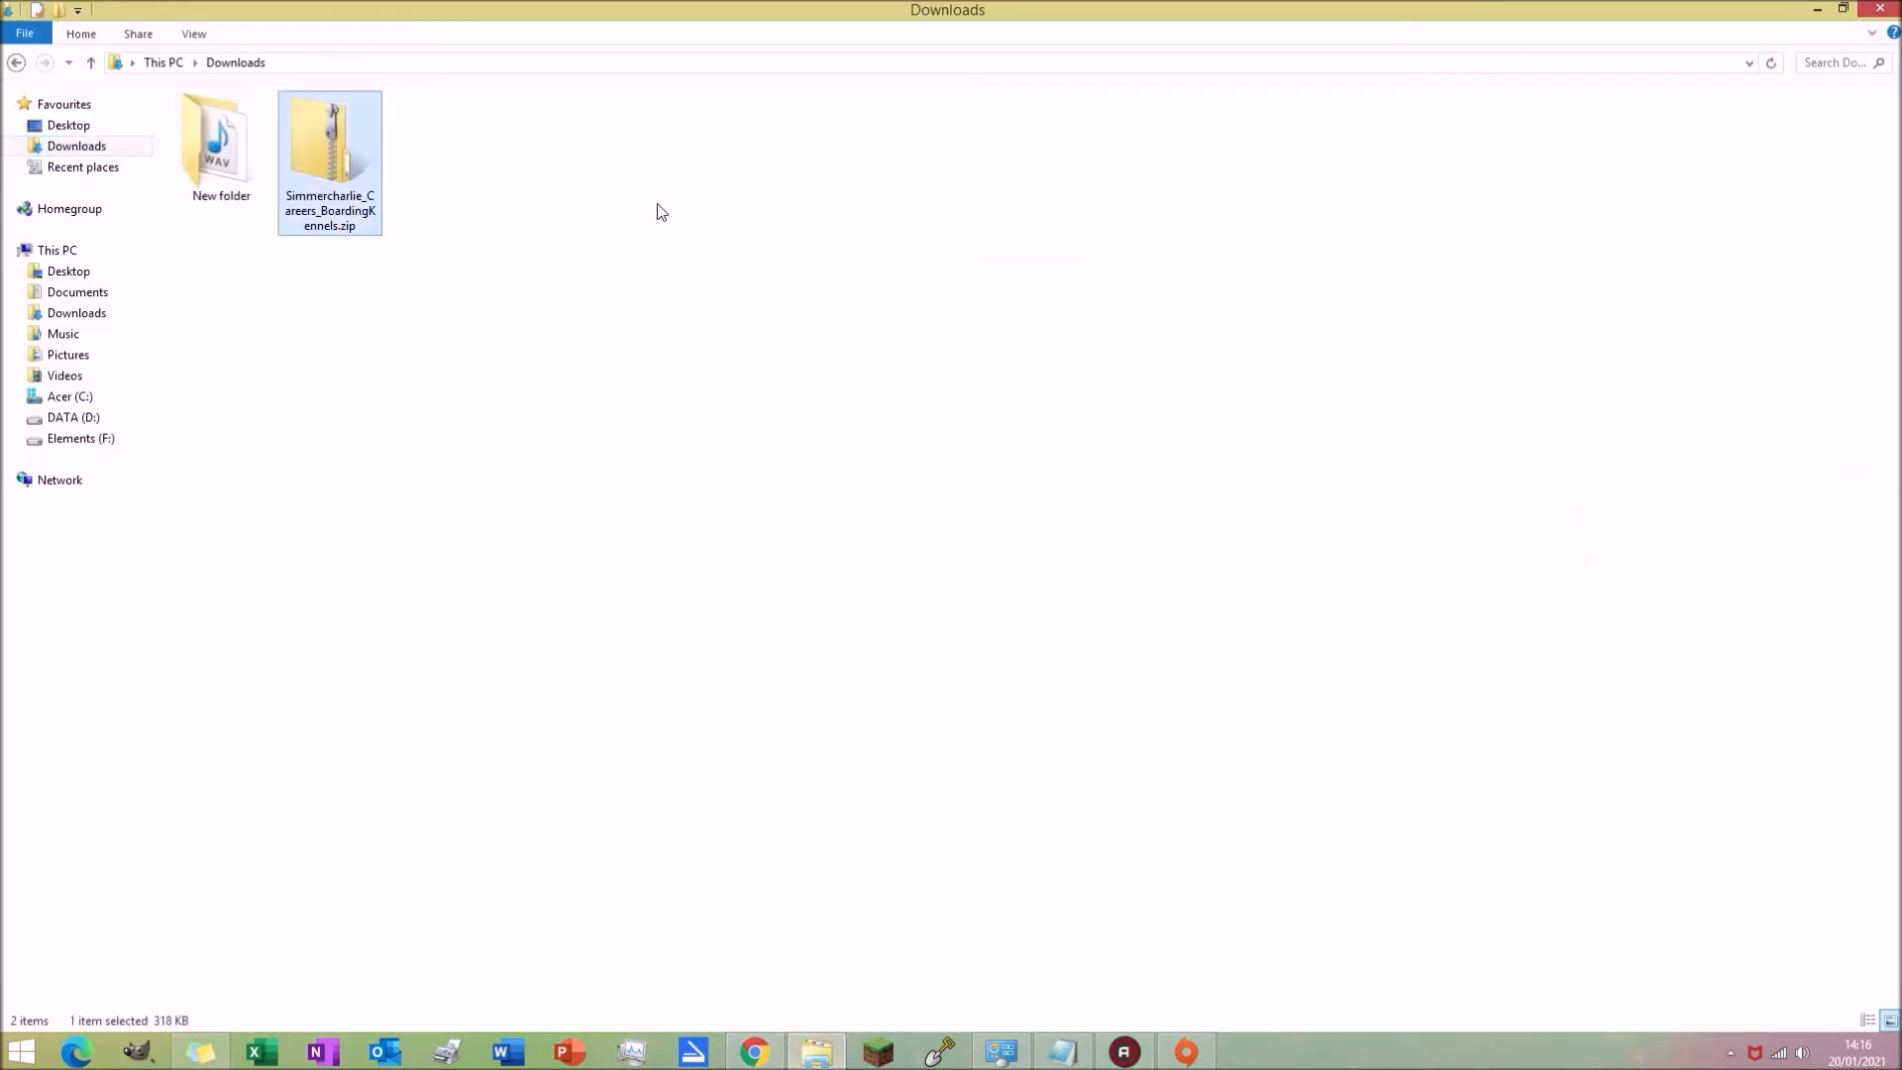
pyautogui.rightClick(342, 198)
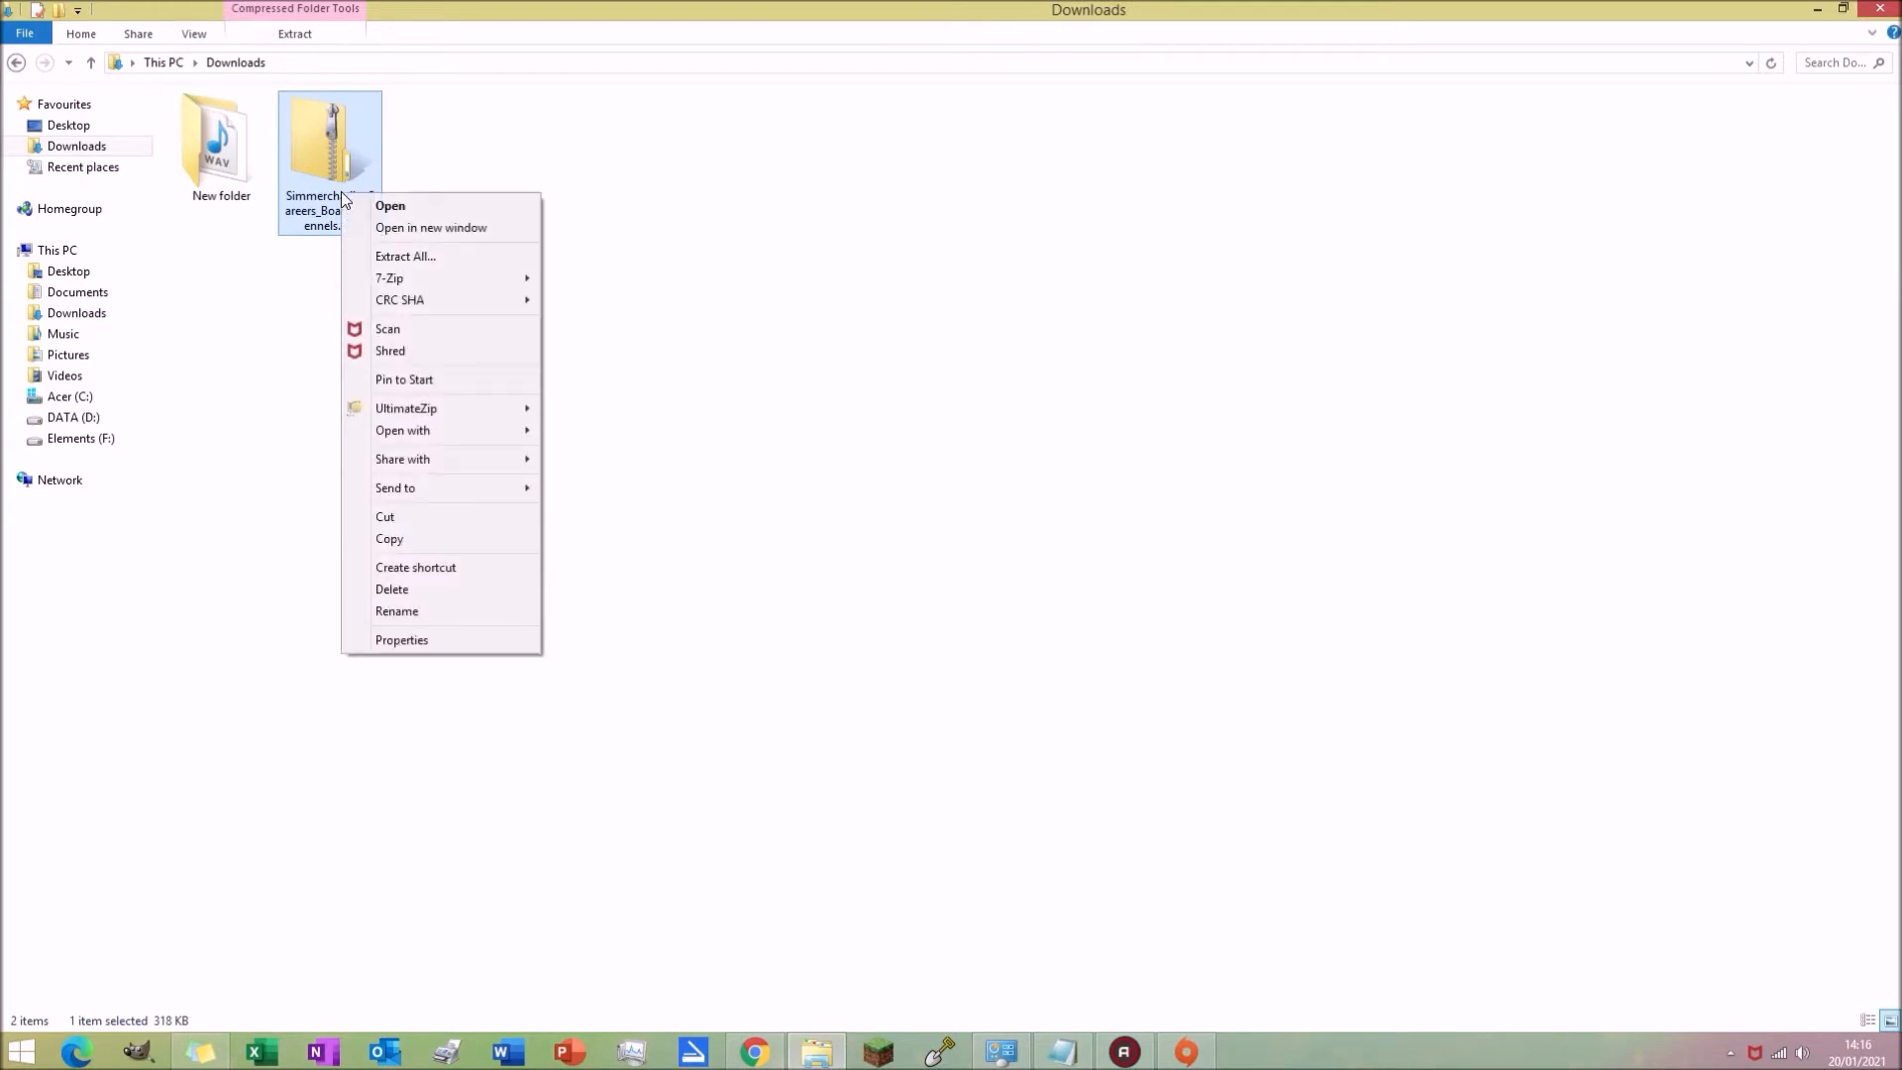
pyautogui.moveTo(405, 411)
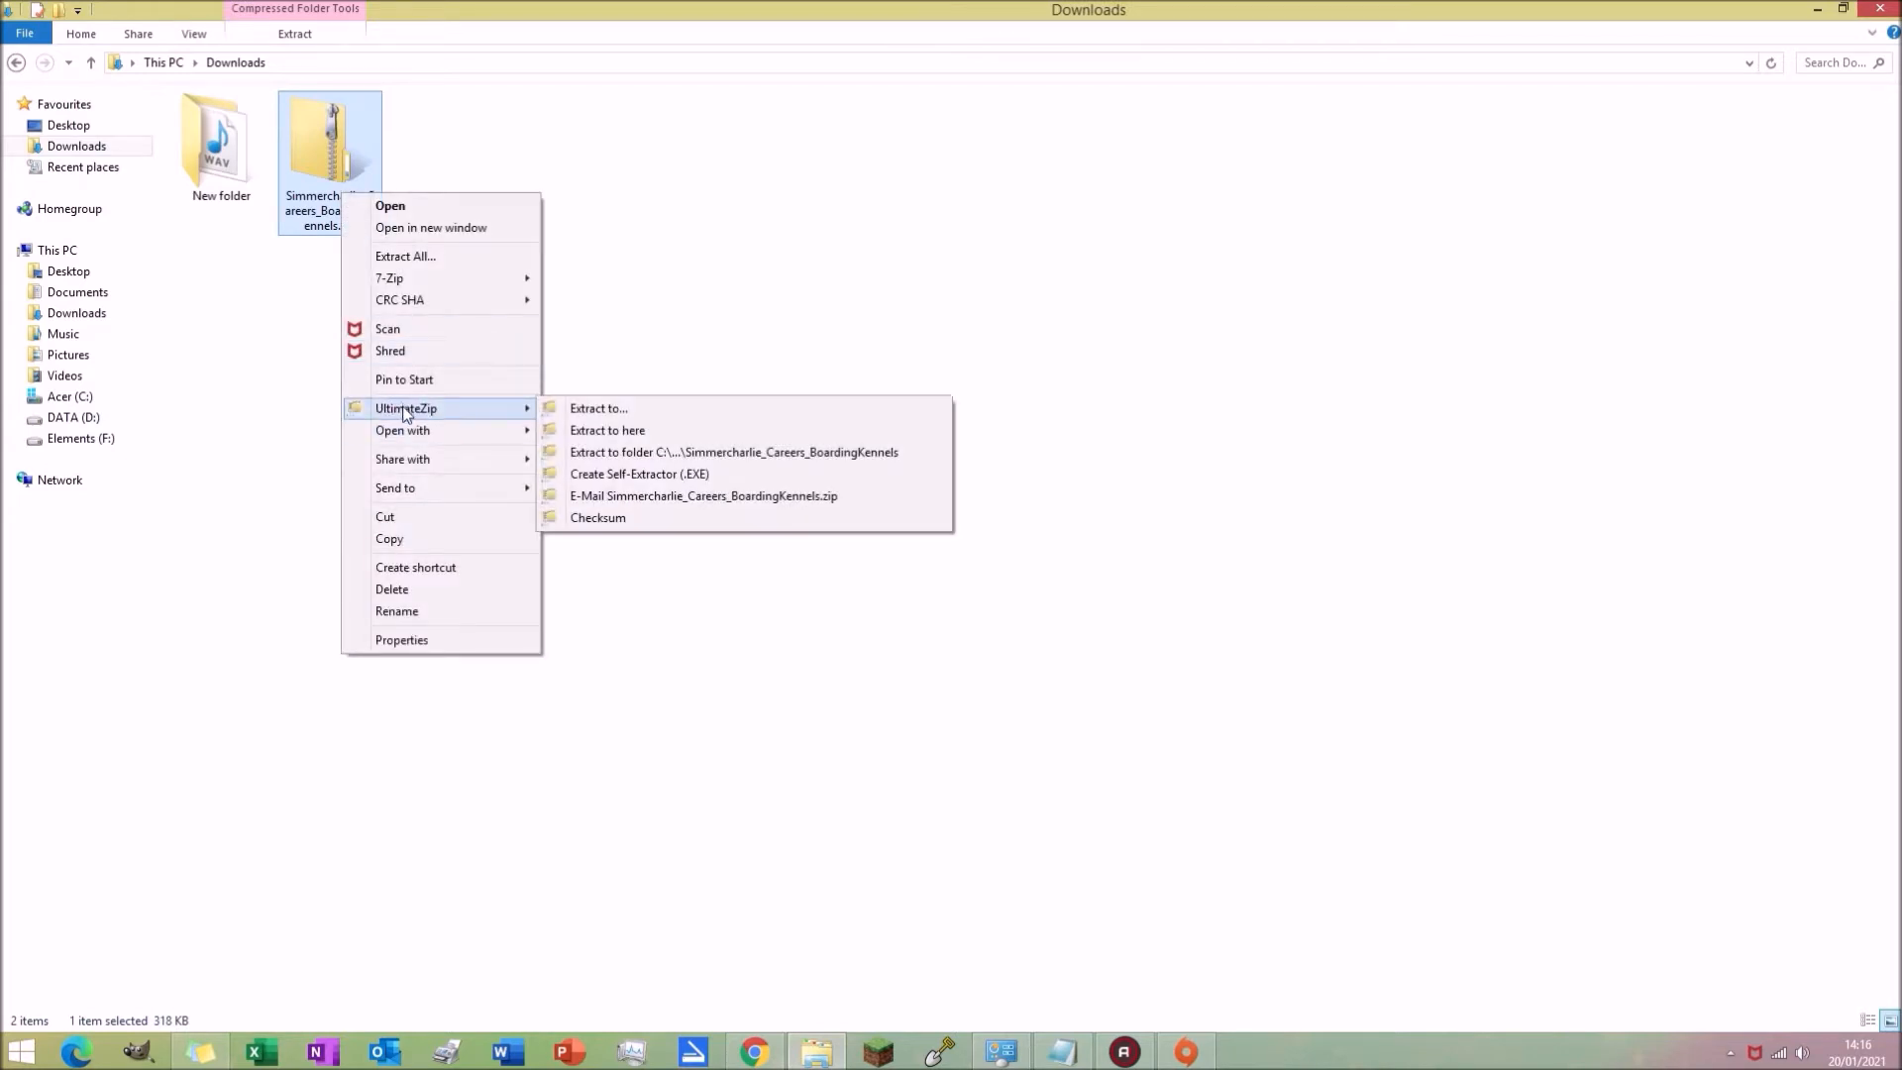
pyautogui.click(699, 452)
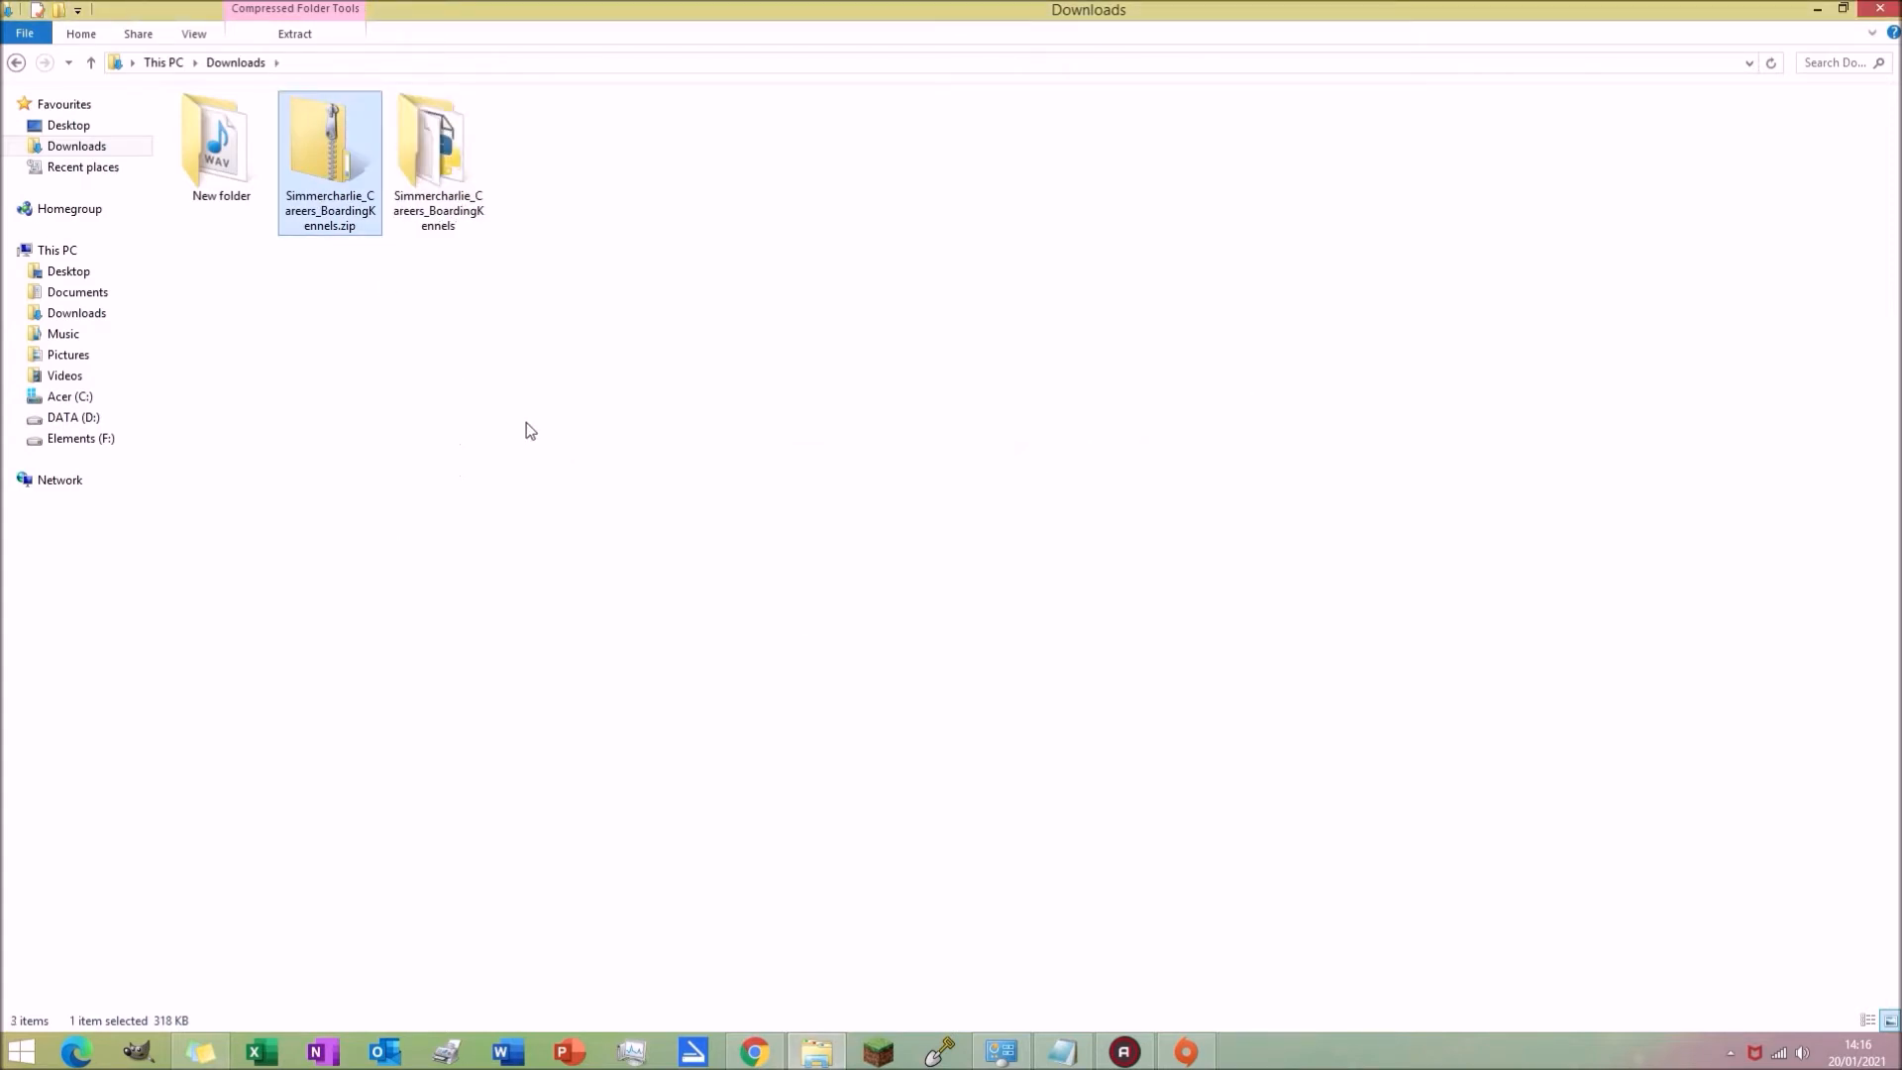
# Step: Delete the downloaded zip and open the extracted Simmercharlie_Careers_BoardingKennels folder
pyautogui.press('Delete')
pyautogui.doubleClick(329, 148)
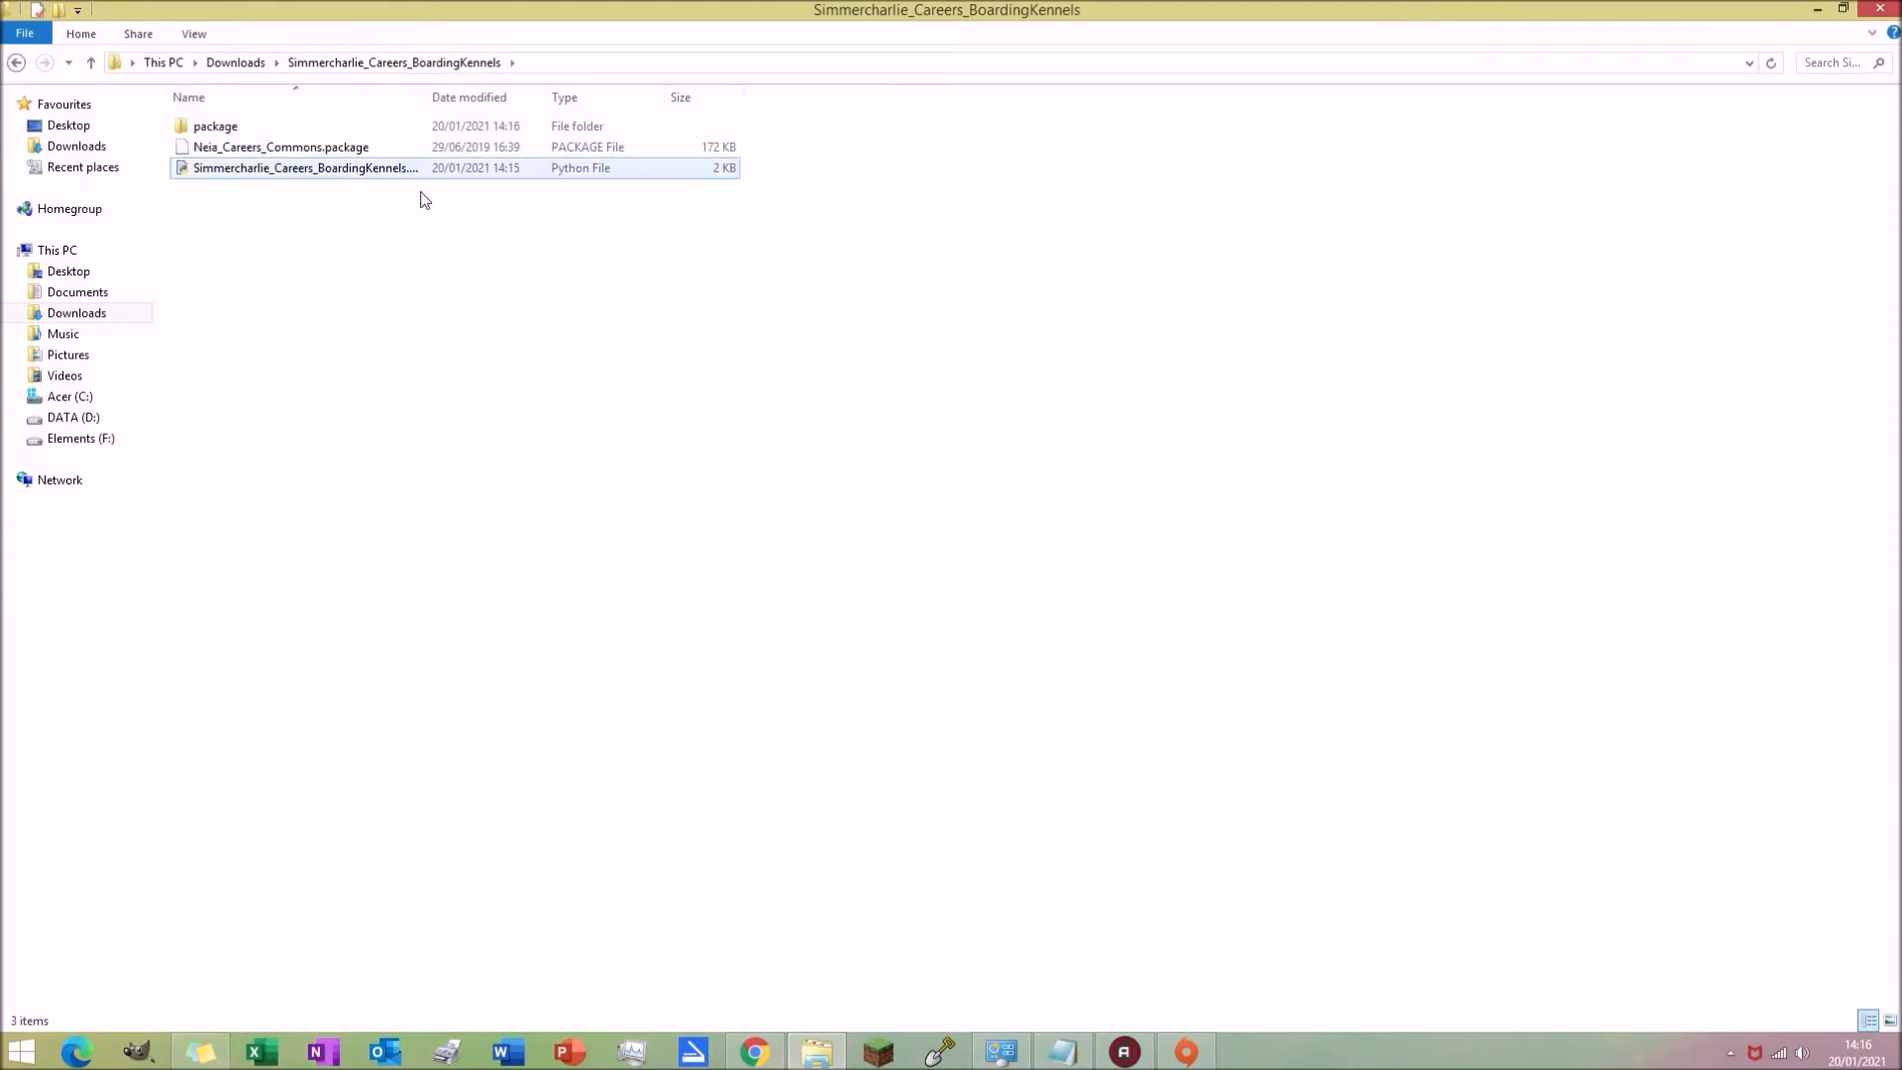
pyautogui.click(204, 154)
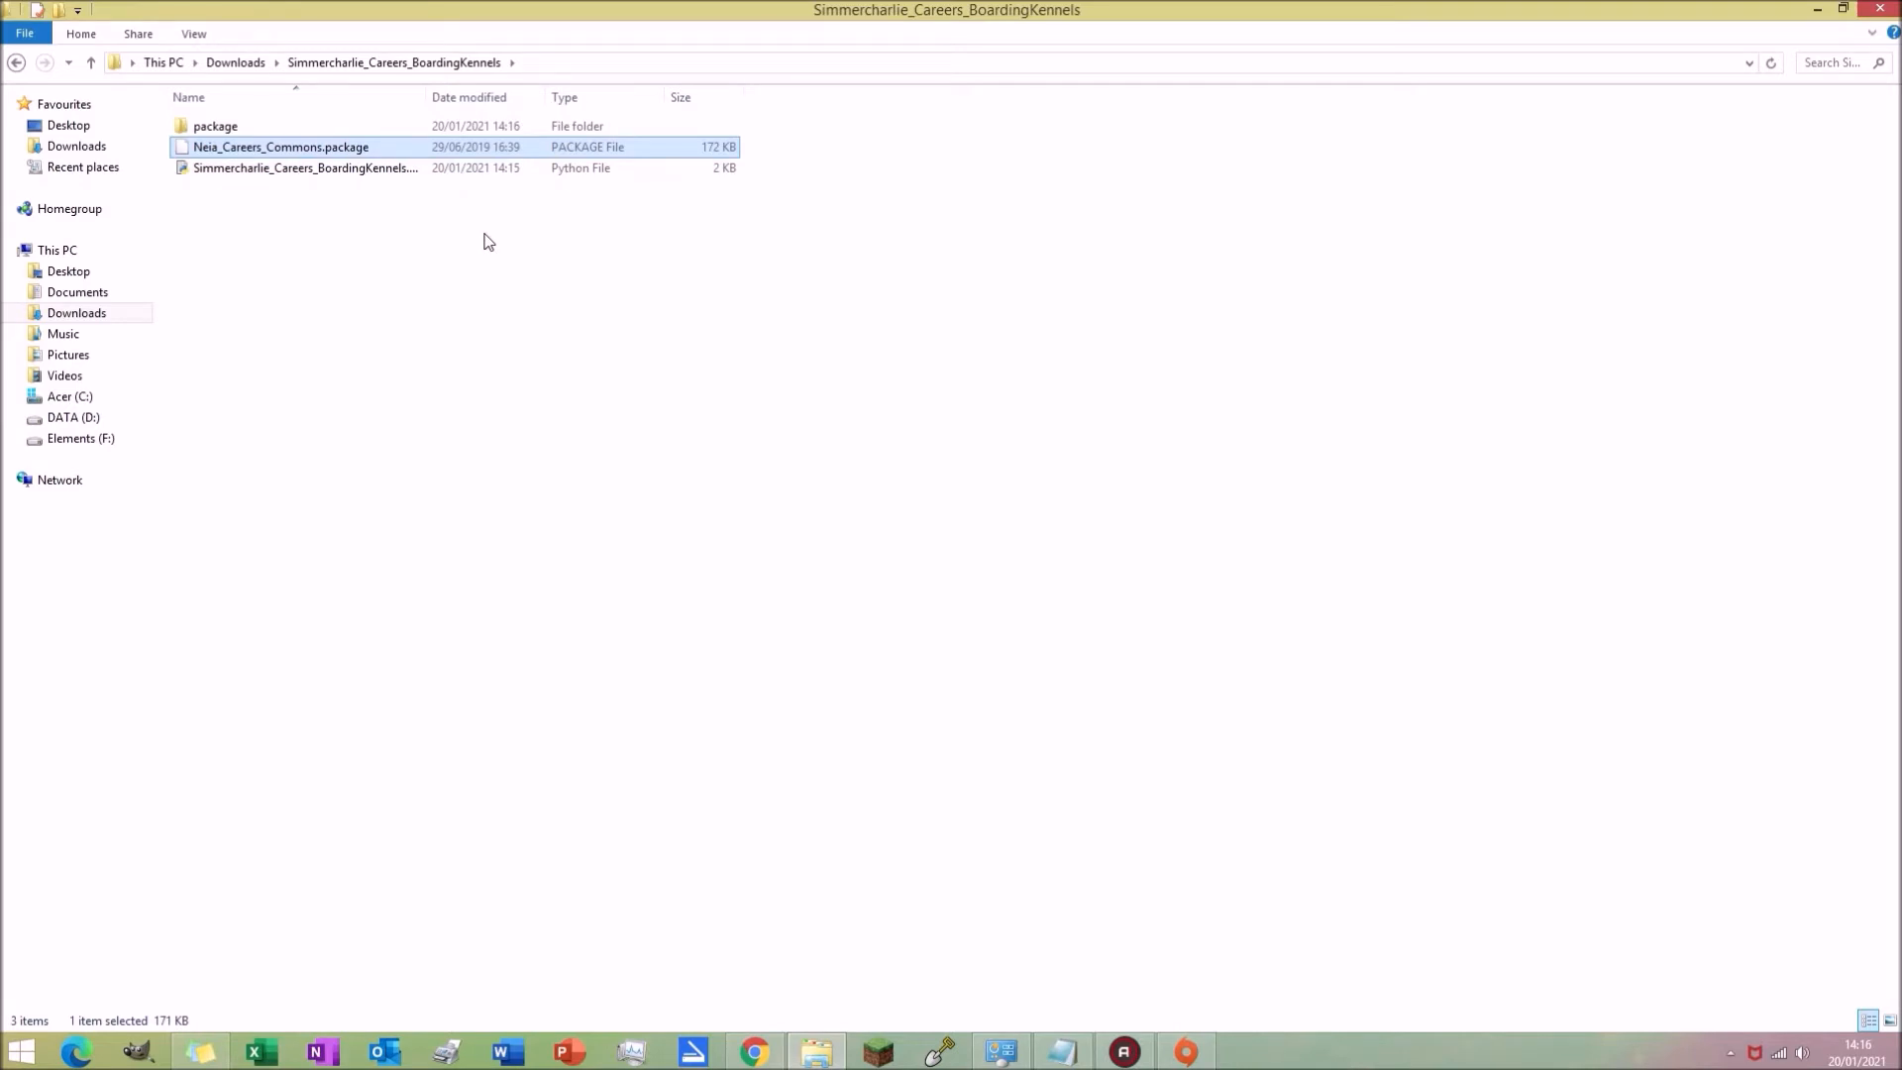
pyautogui.click(327, 342)
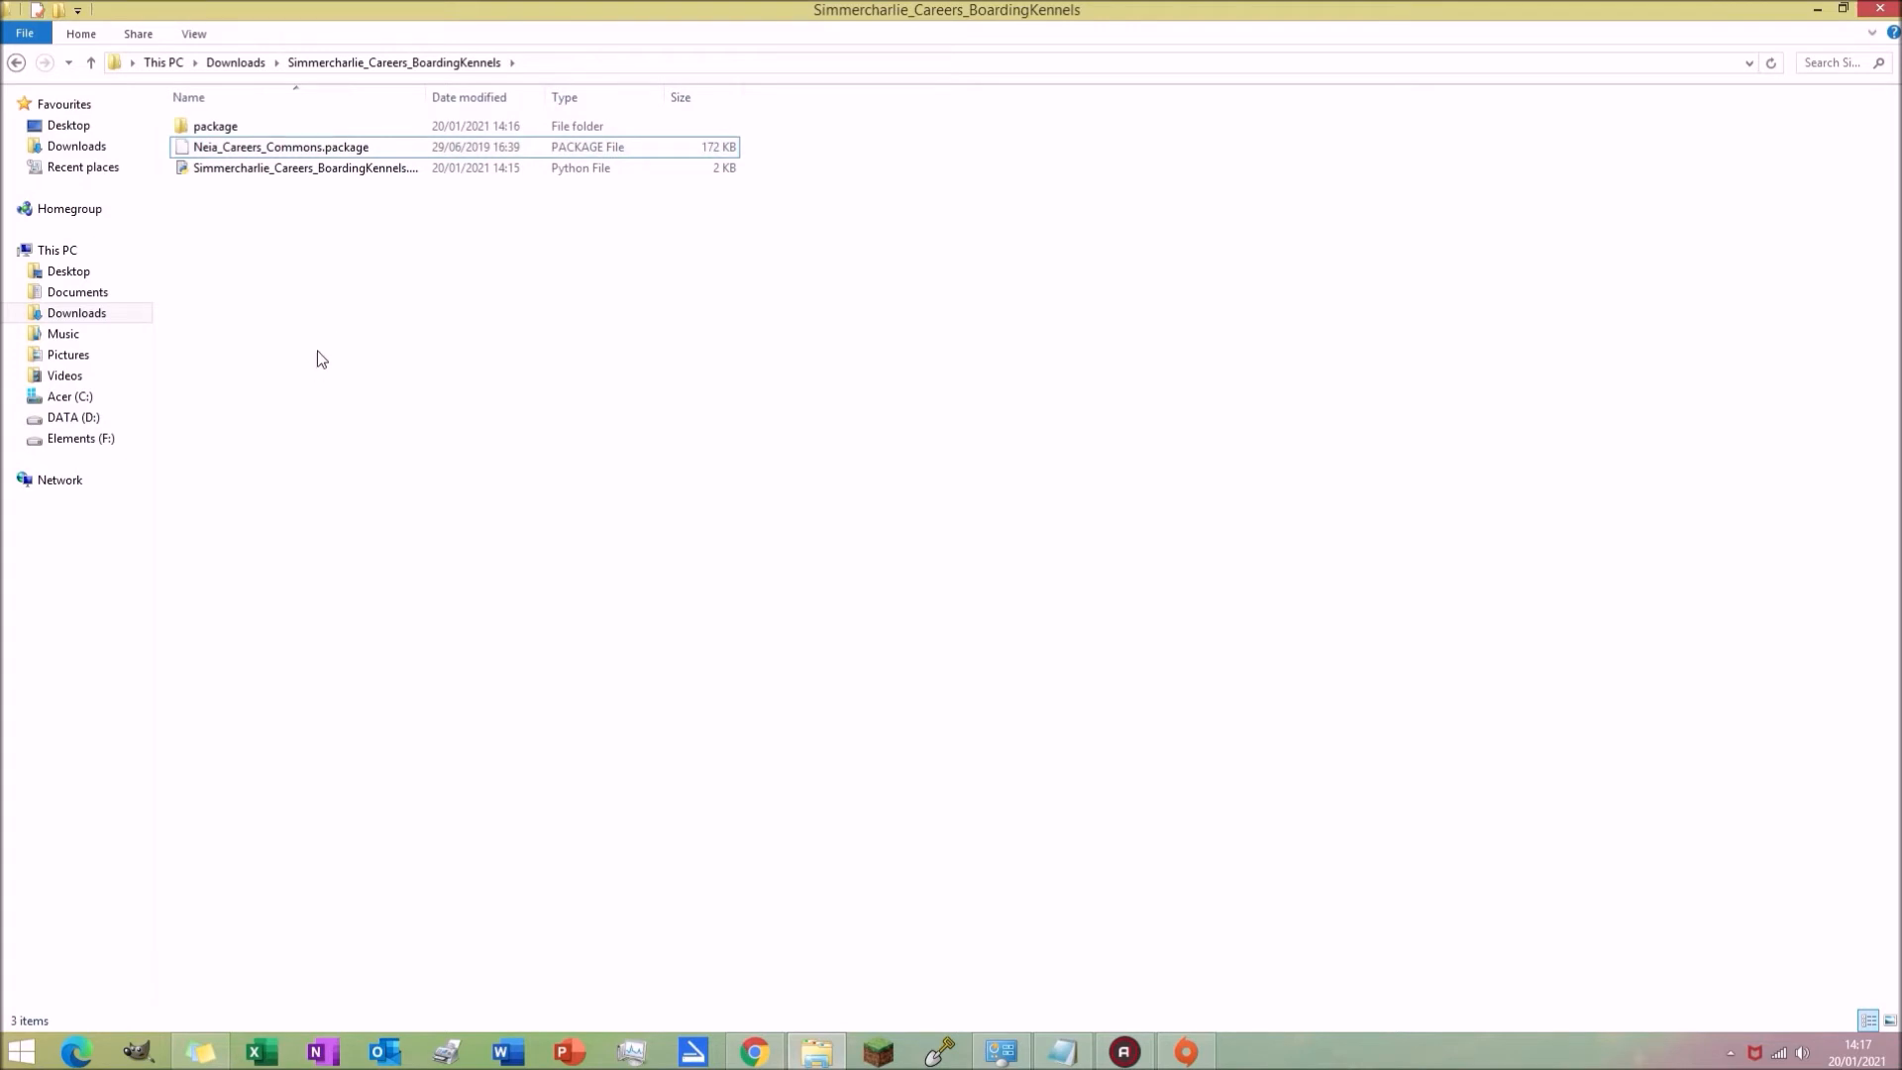
# Step: Close the Sims 4 Package Editor download tab and show the desktop
pyautogui.click(754, 1051)
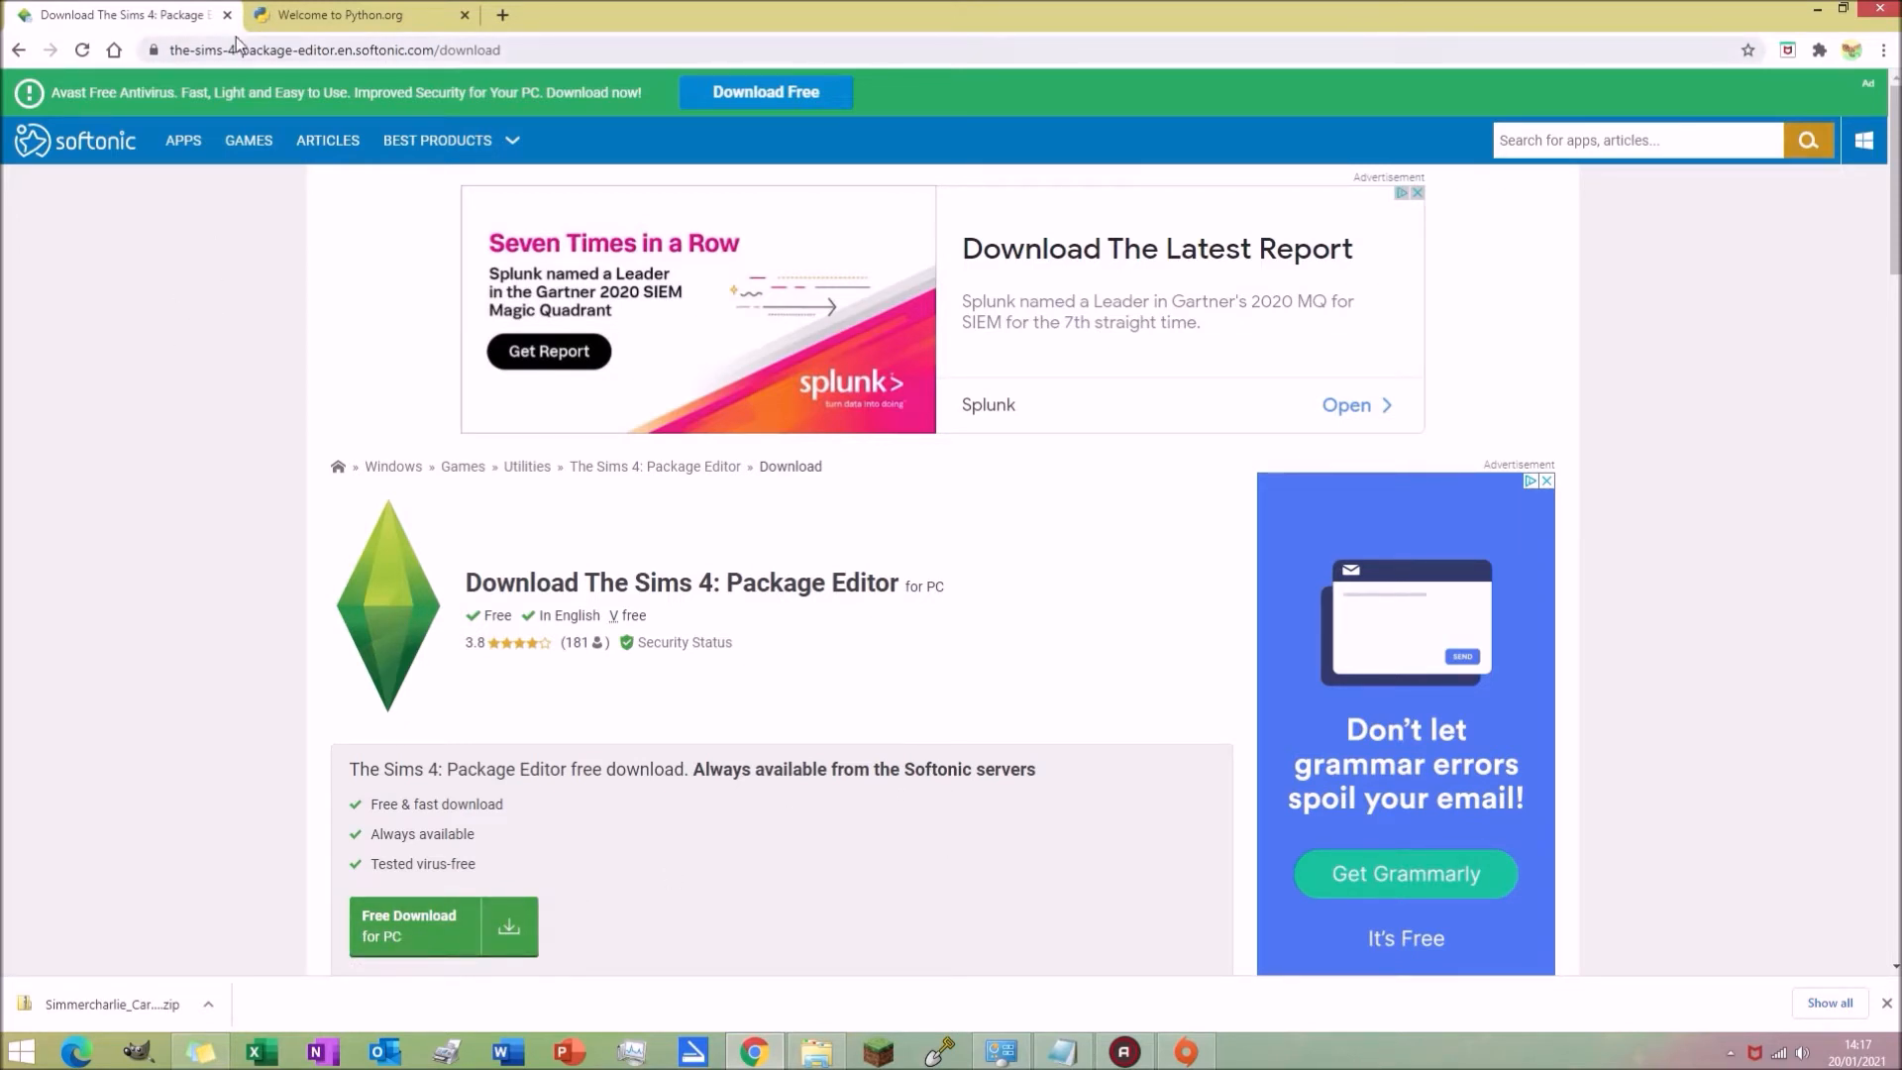
pyautogui.hotkey('ctrl', 'w')
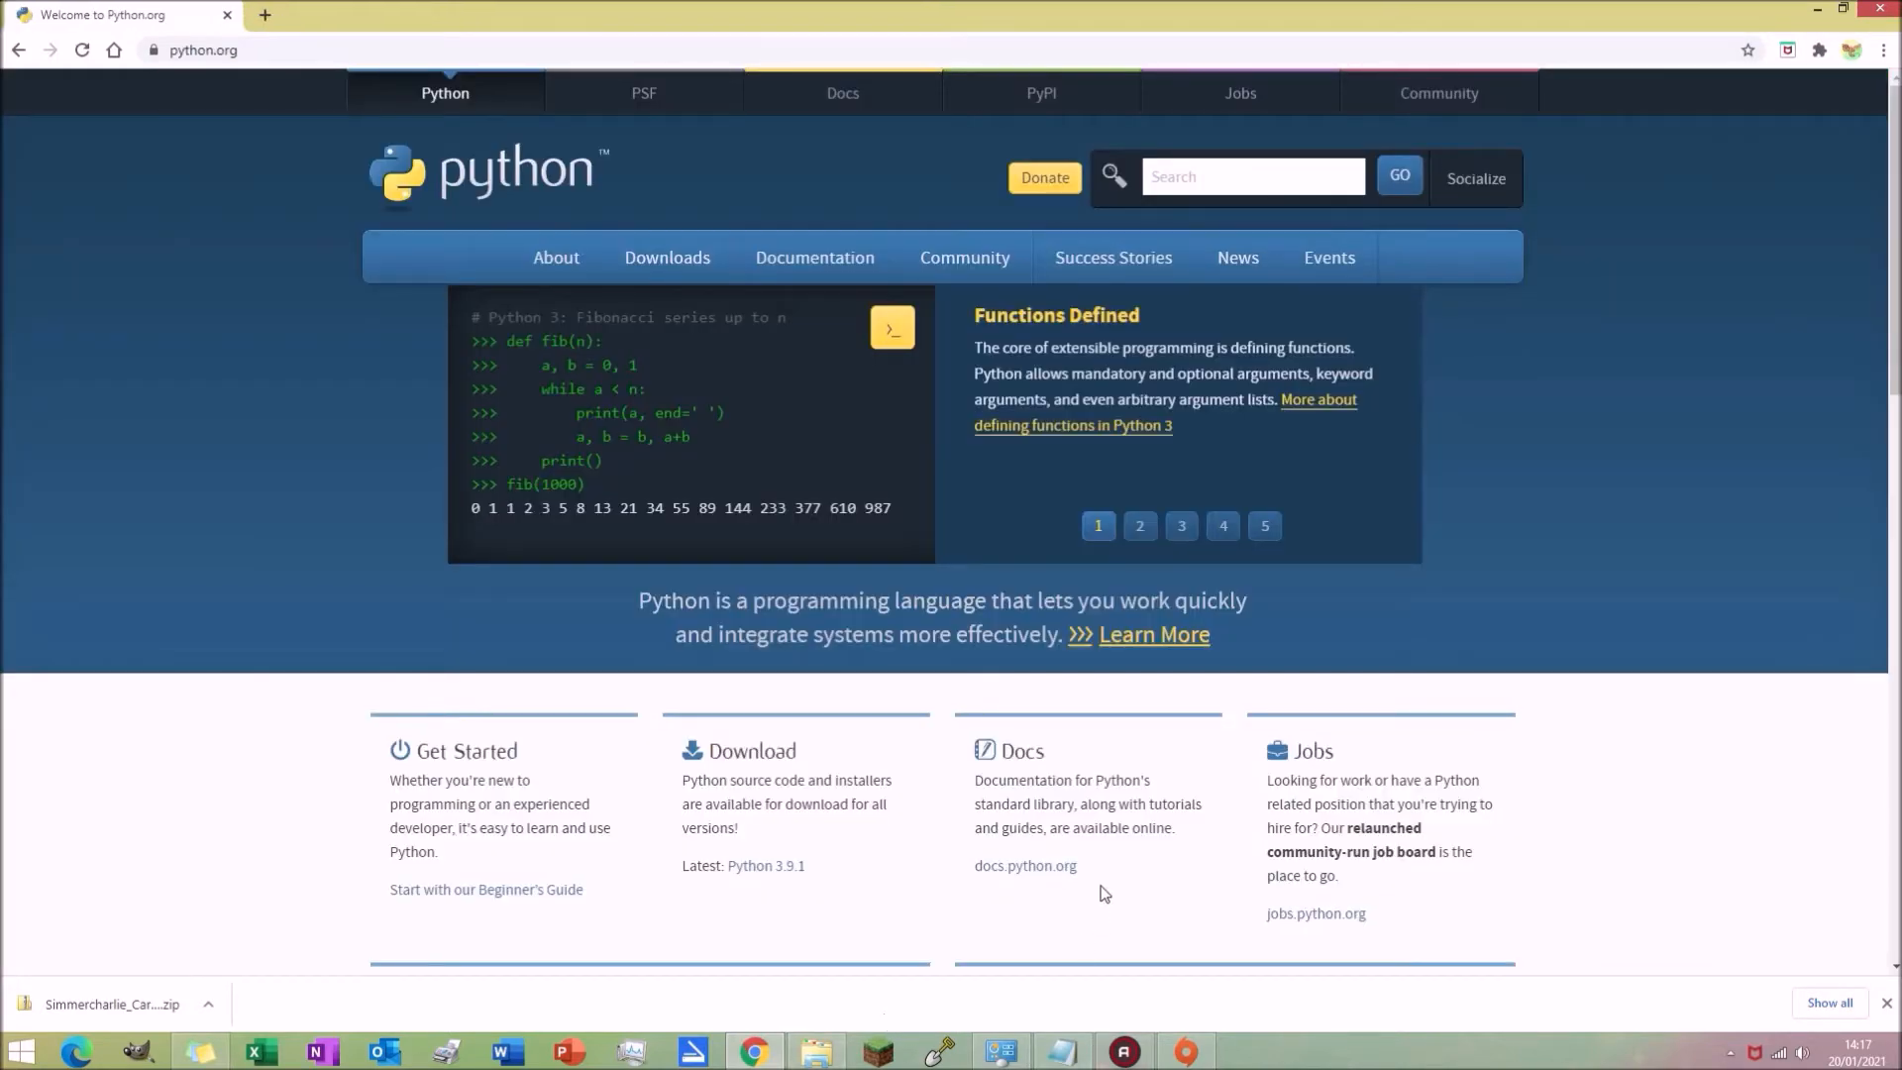
pyautogui.press('super+d')
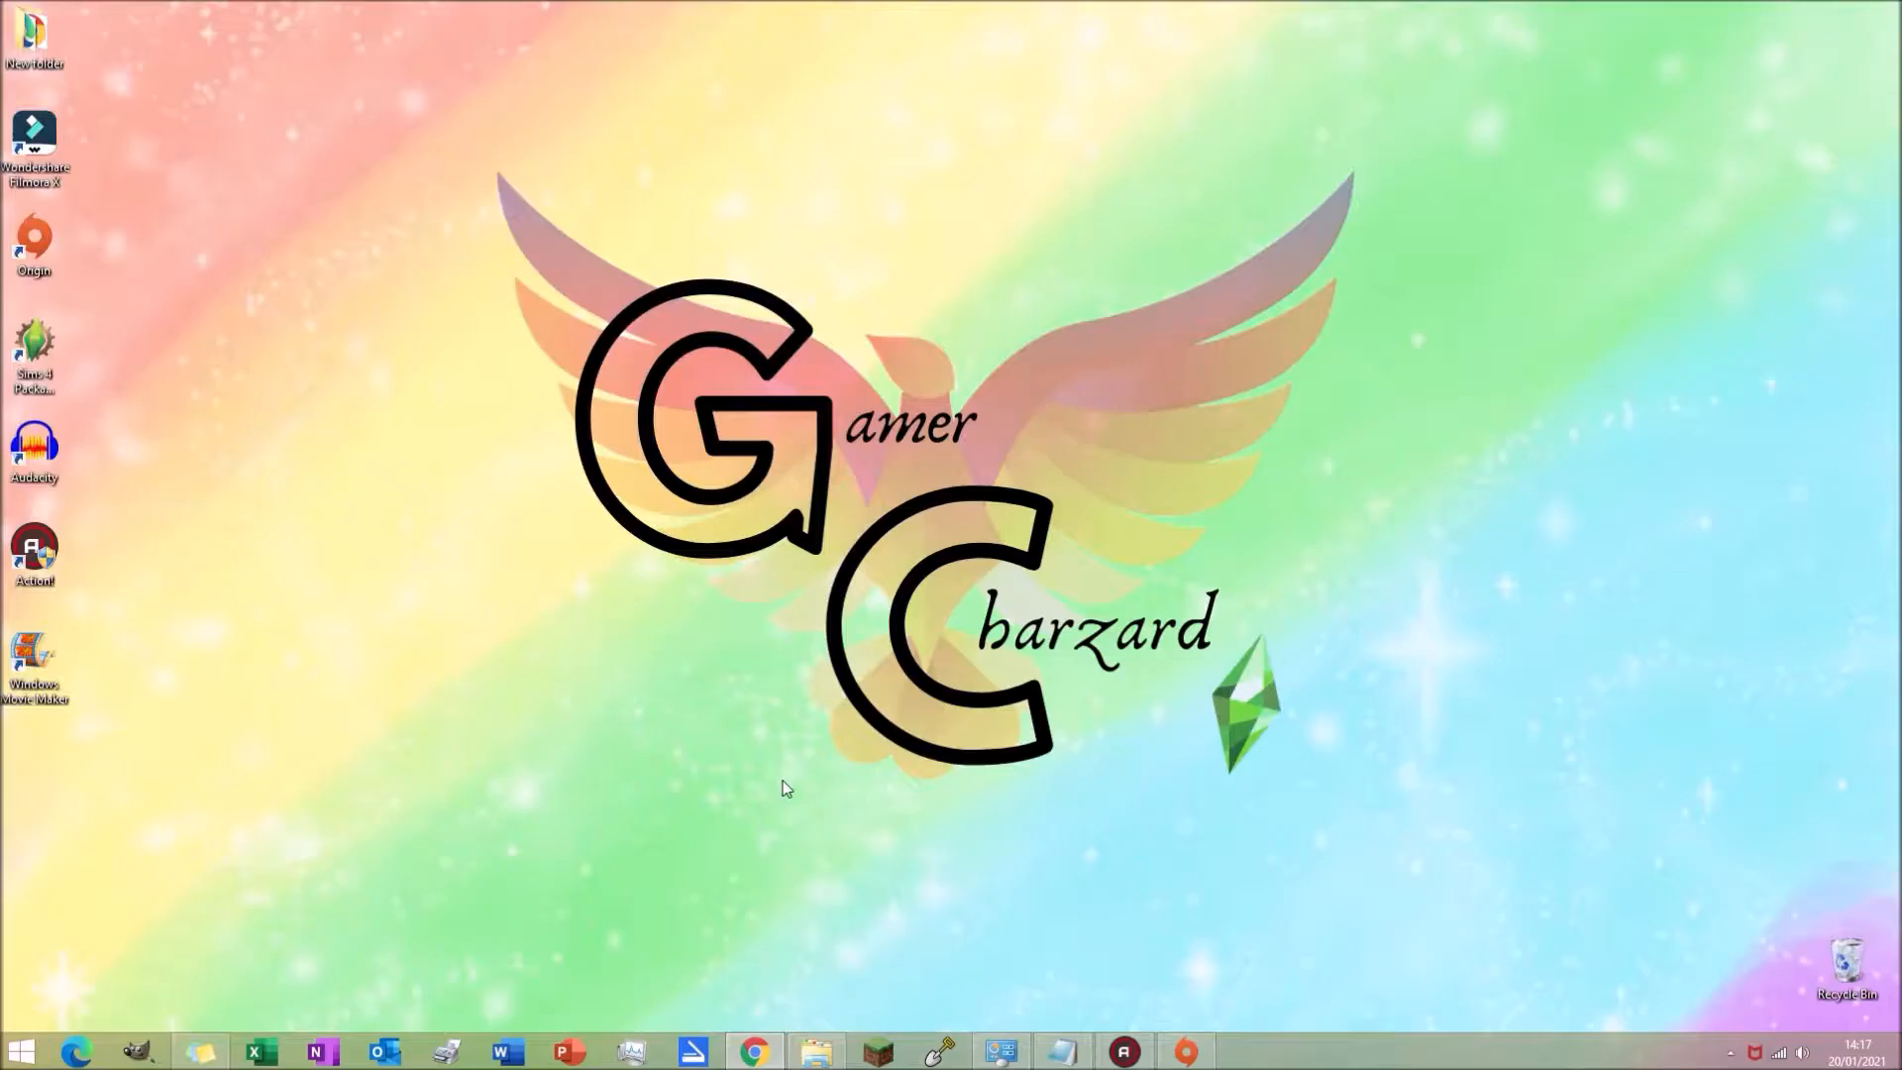
# Step: Launch Sims 4 Package Editor from the desktop and reposition its window
pyautogui.doubleClick(33, 391)
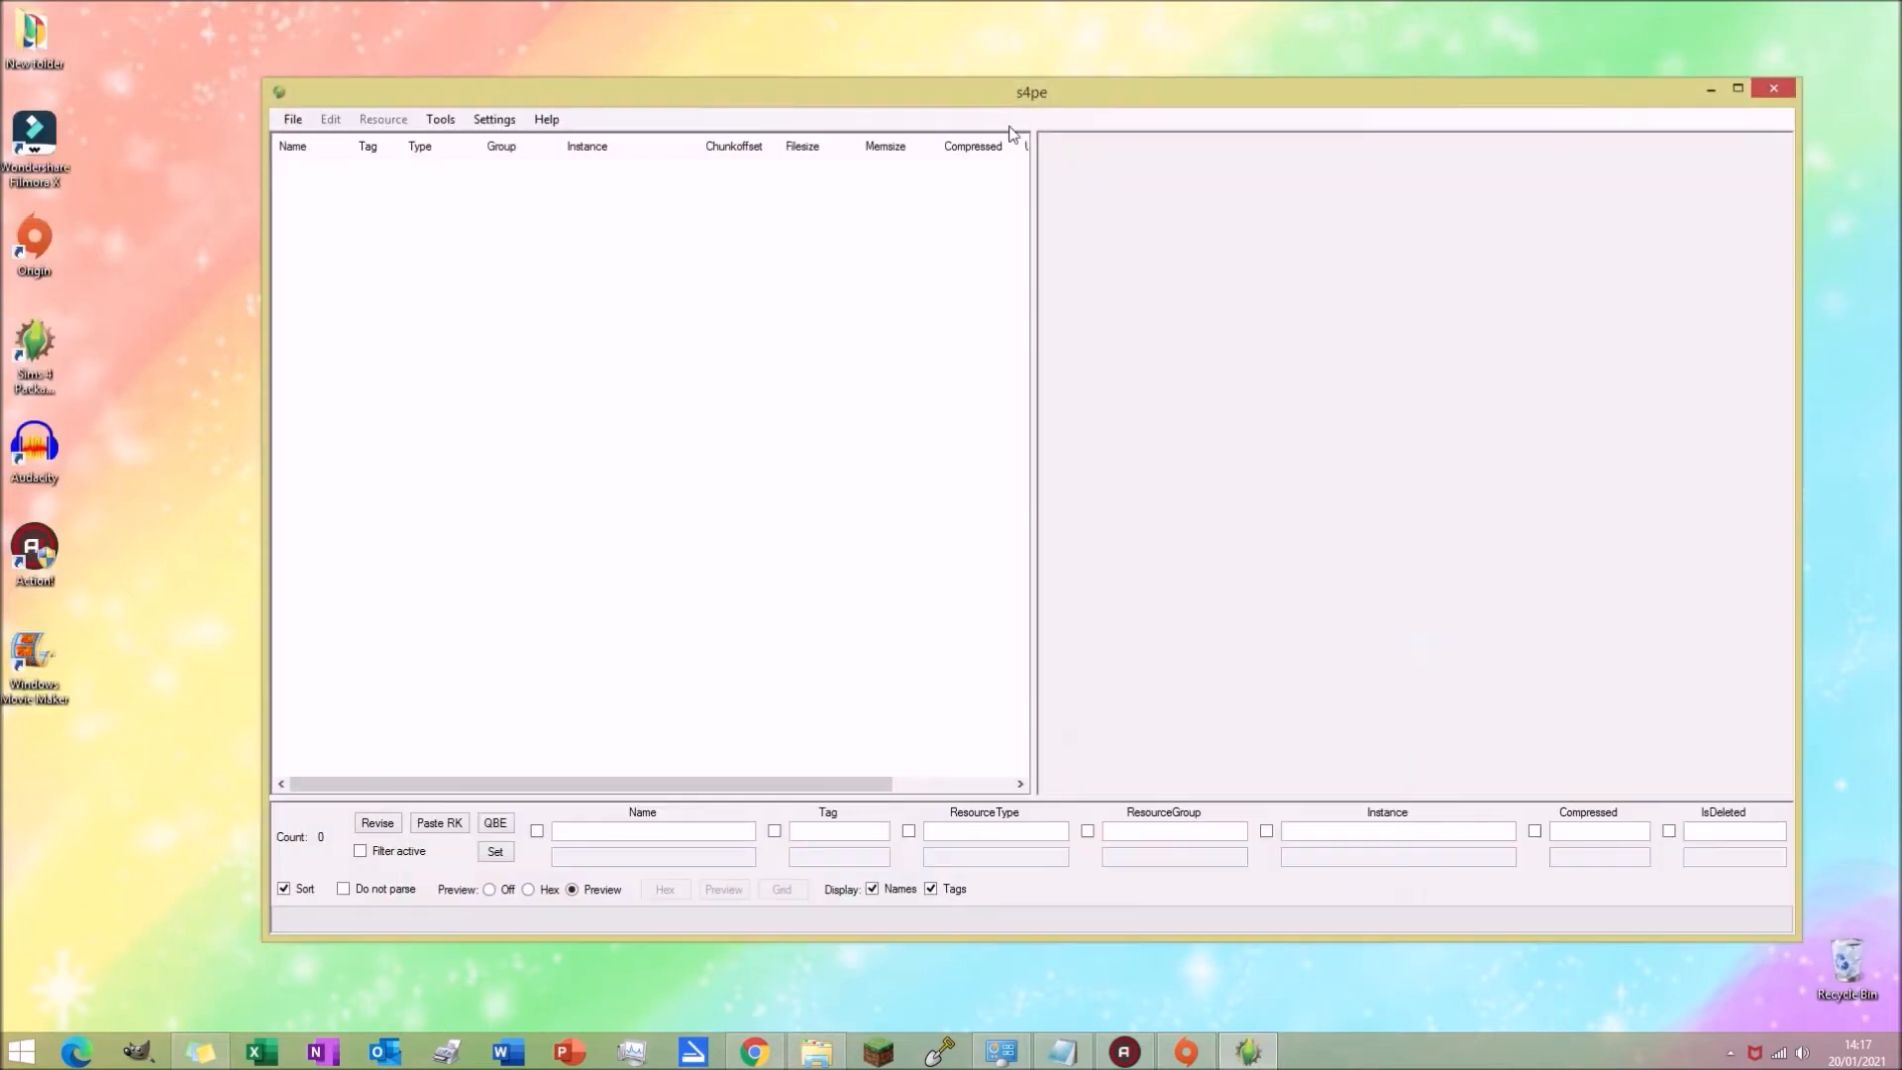
pyautogui.moveTo(1052, 87)
pyautogui.mouseDown()
pyautogui.moveTo(1075, 71)
pyautogui.moveTo(1053, 75)
pyautogui.mouseUp()
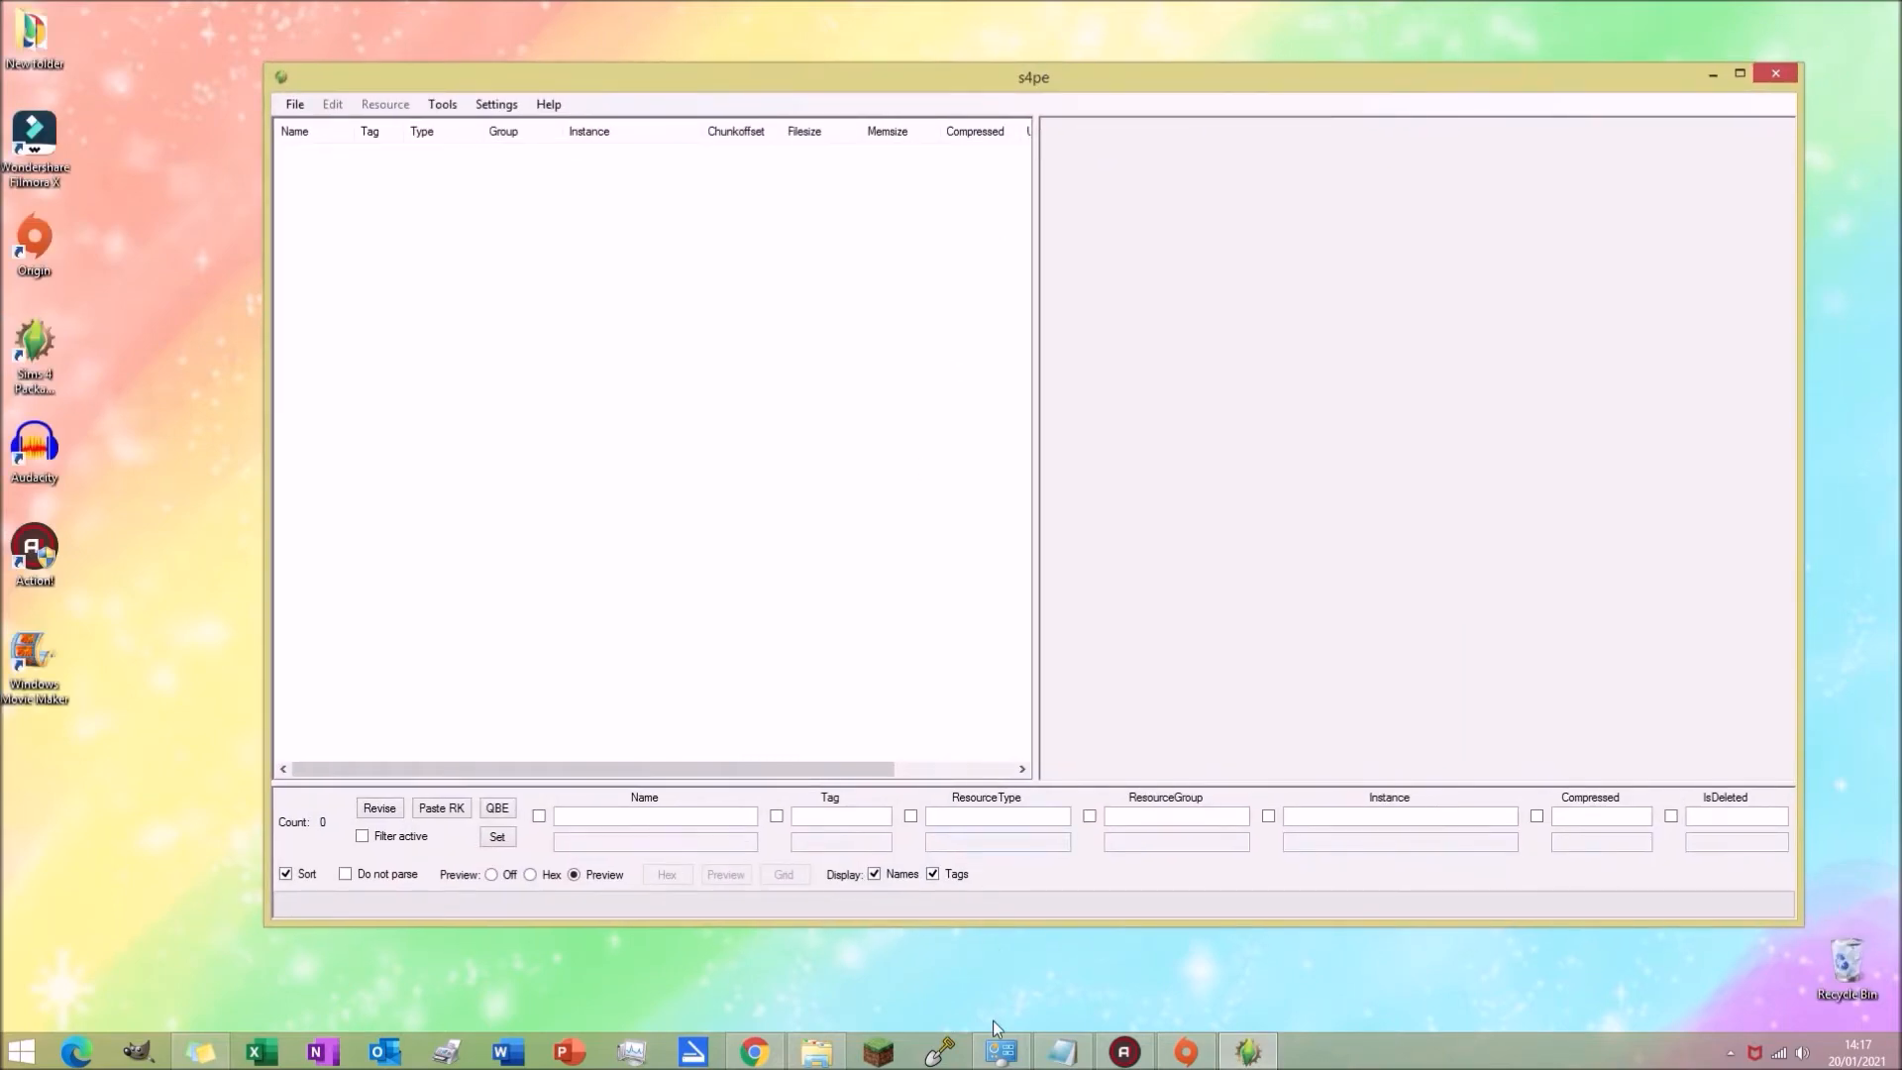
# Step: Open the extracted package subfolder and select all its files
pyautogui.click(808, 1054)
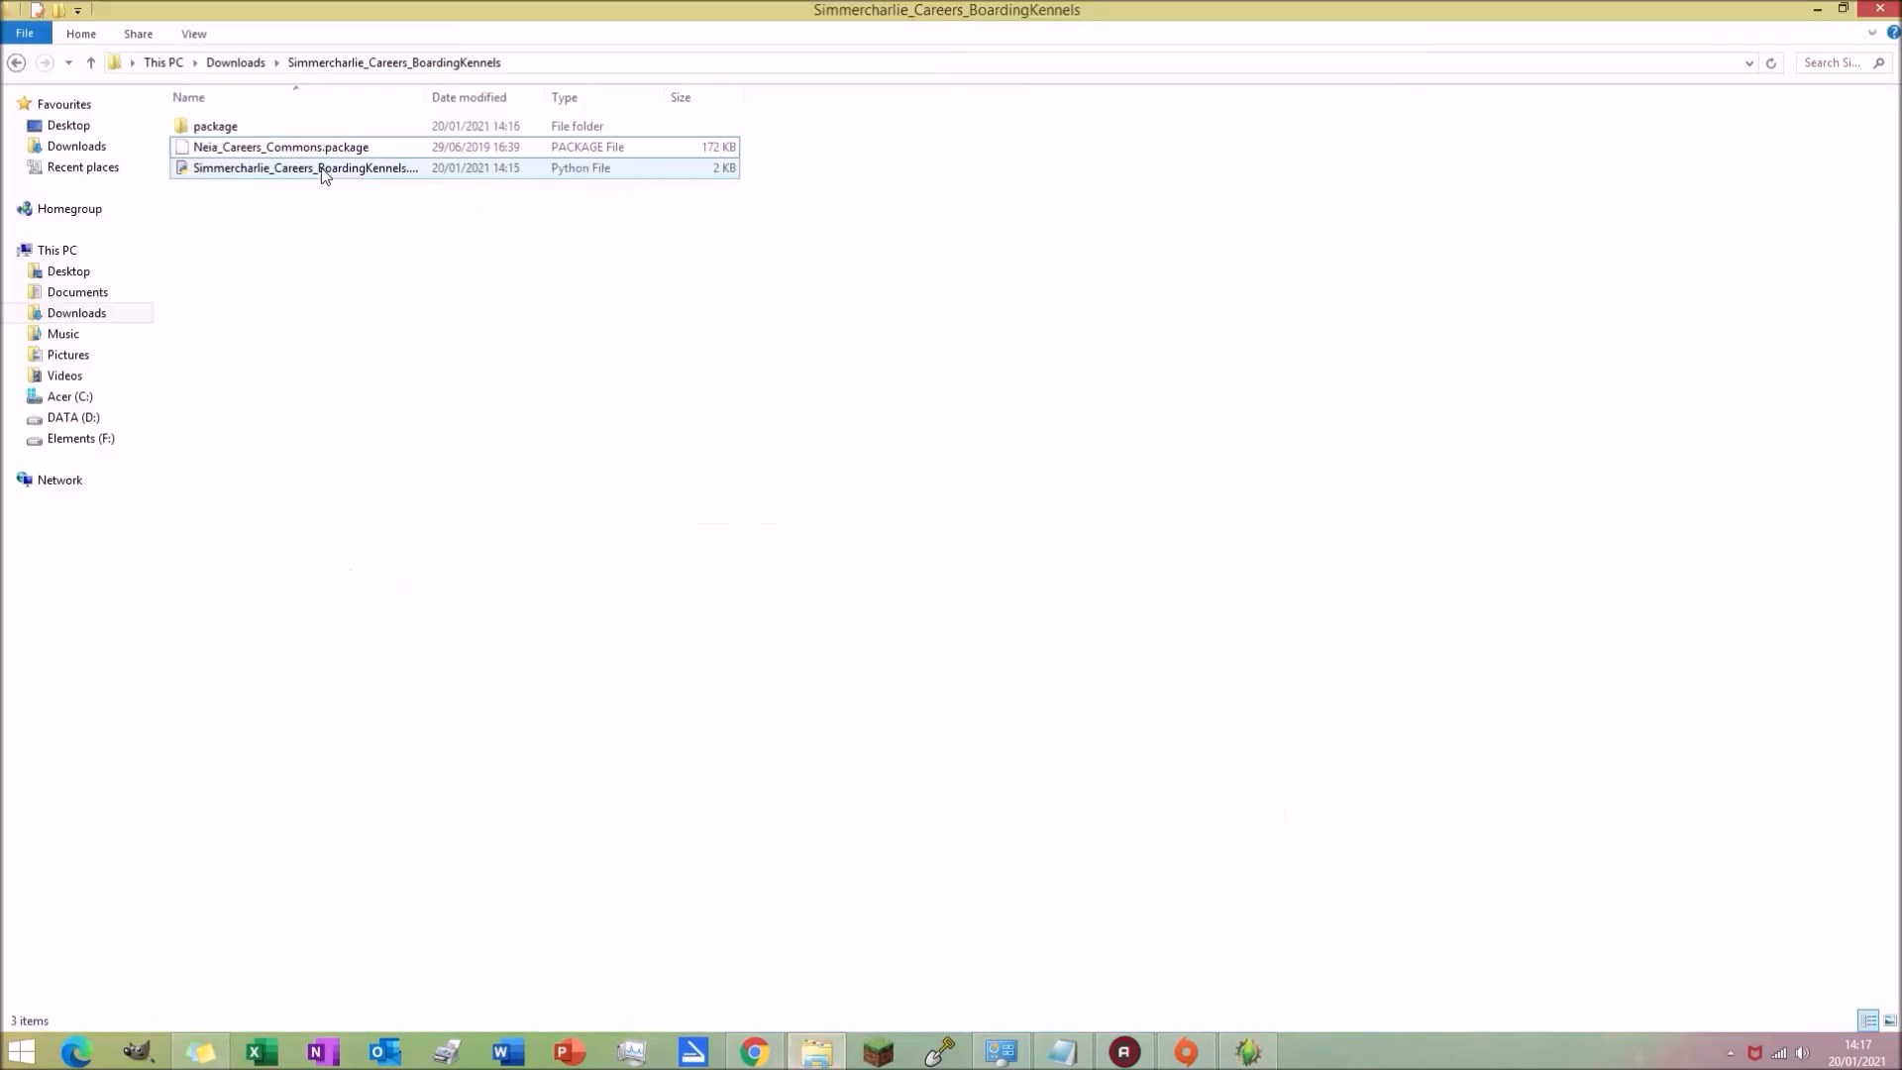
pyautogui.click(192, 144)
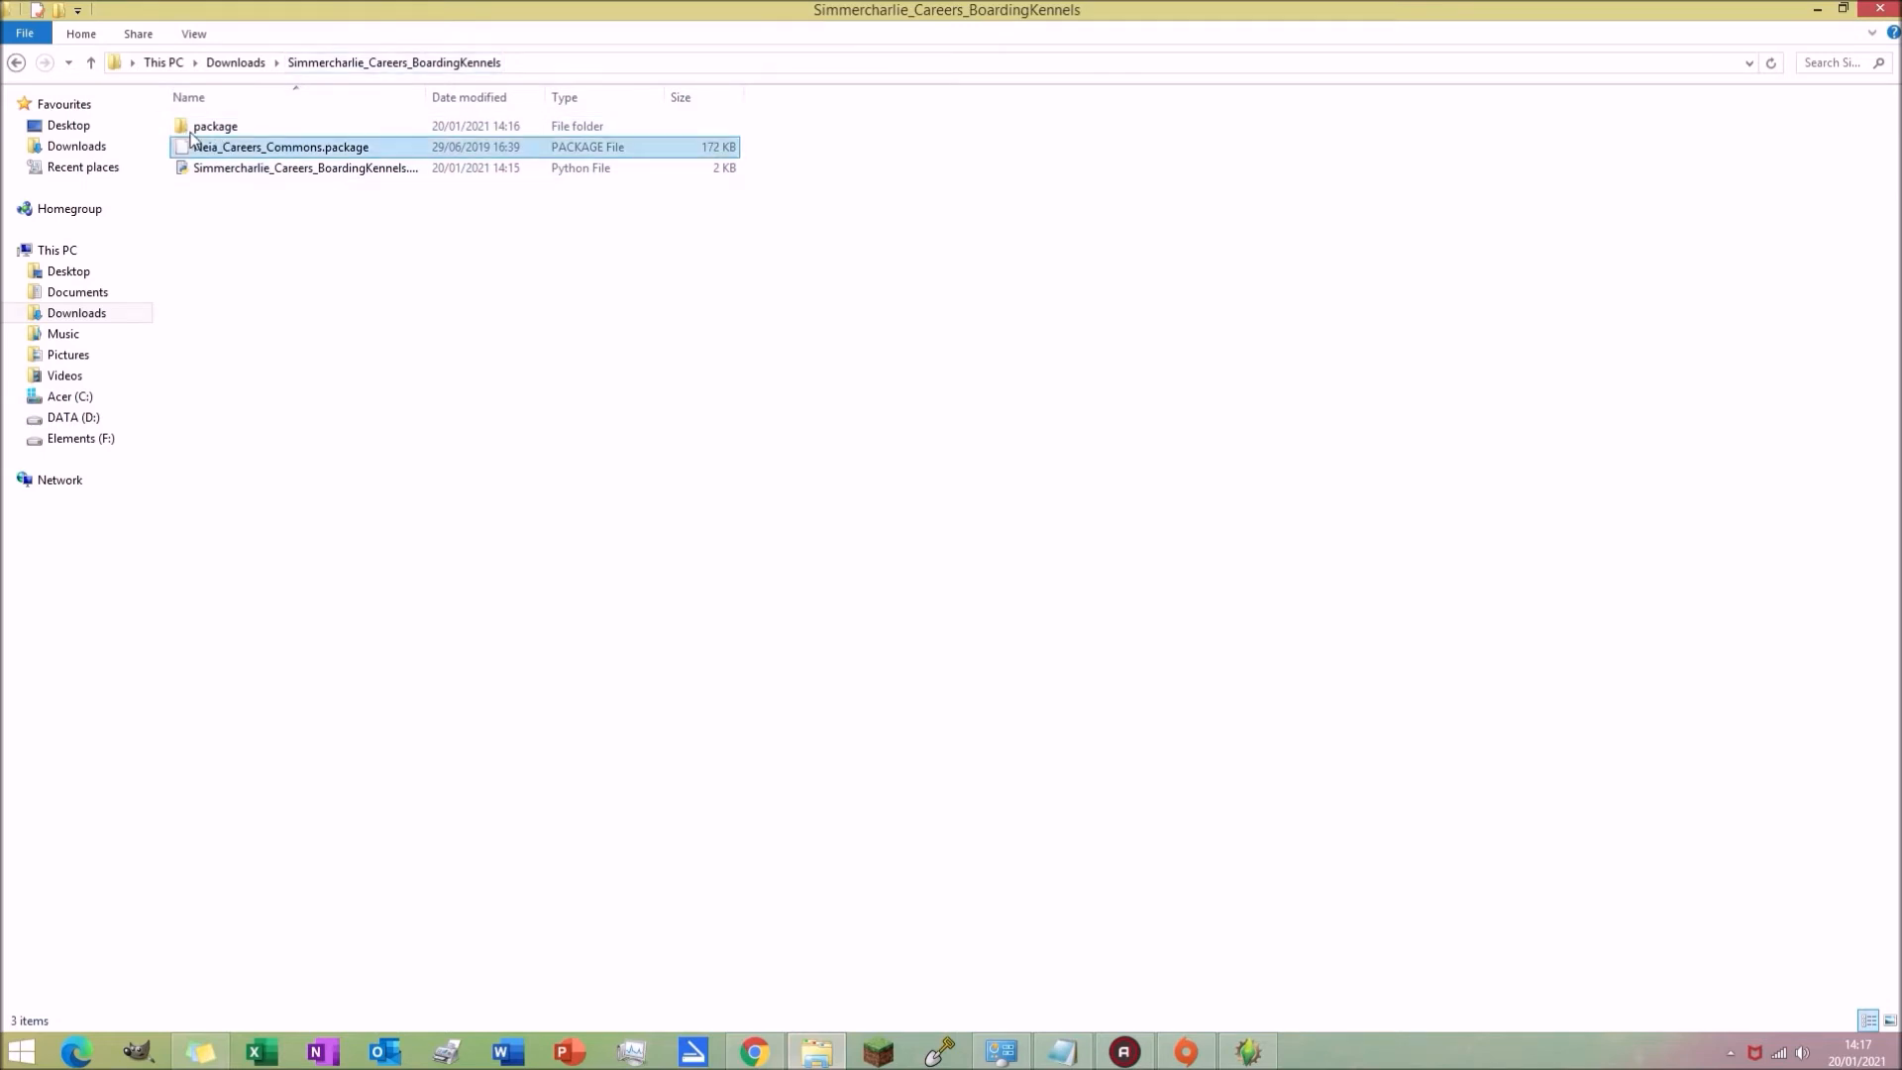
pyautogui.doubleClick(208, 127)
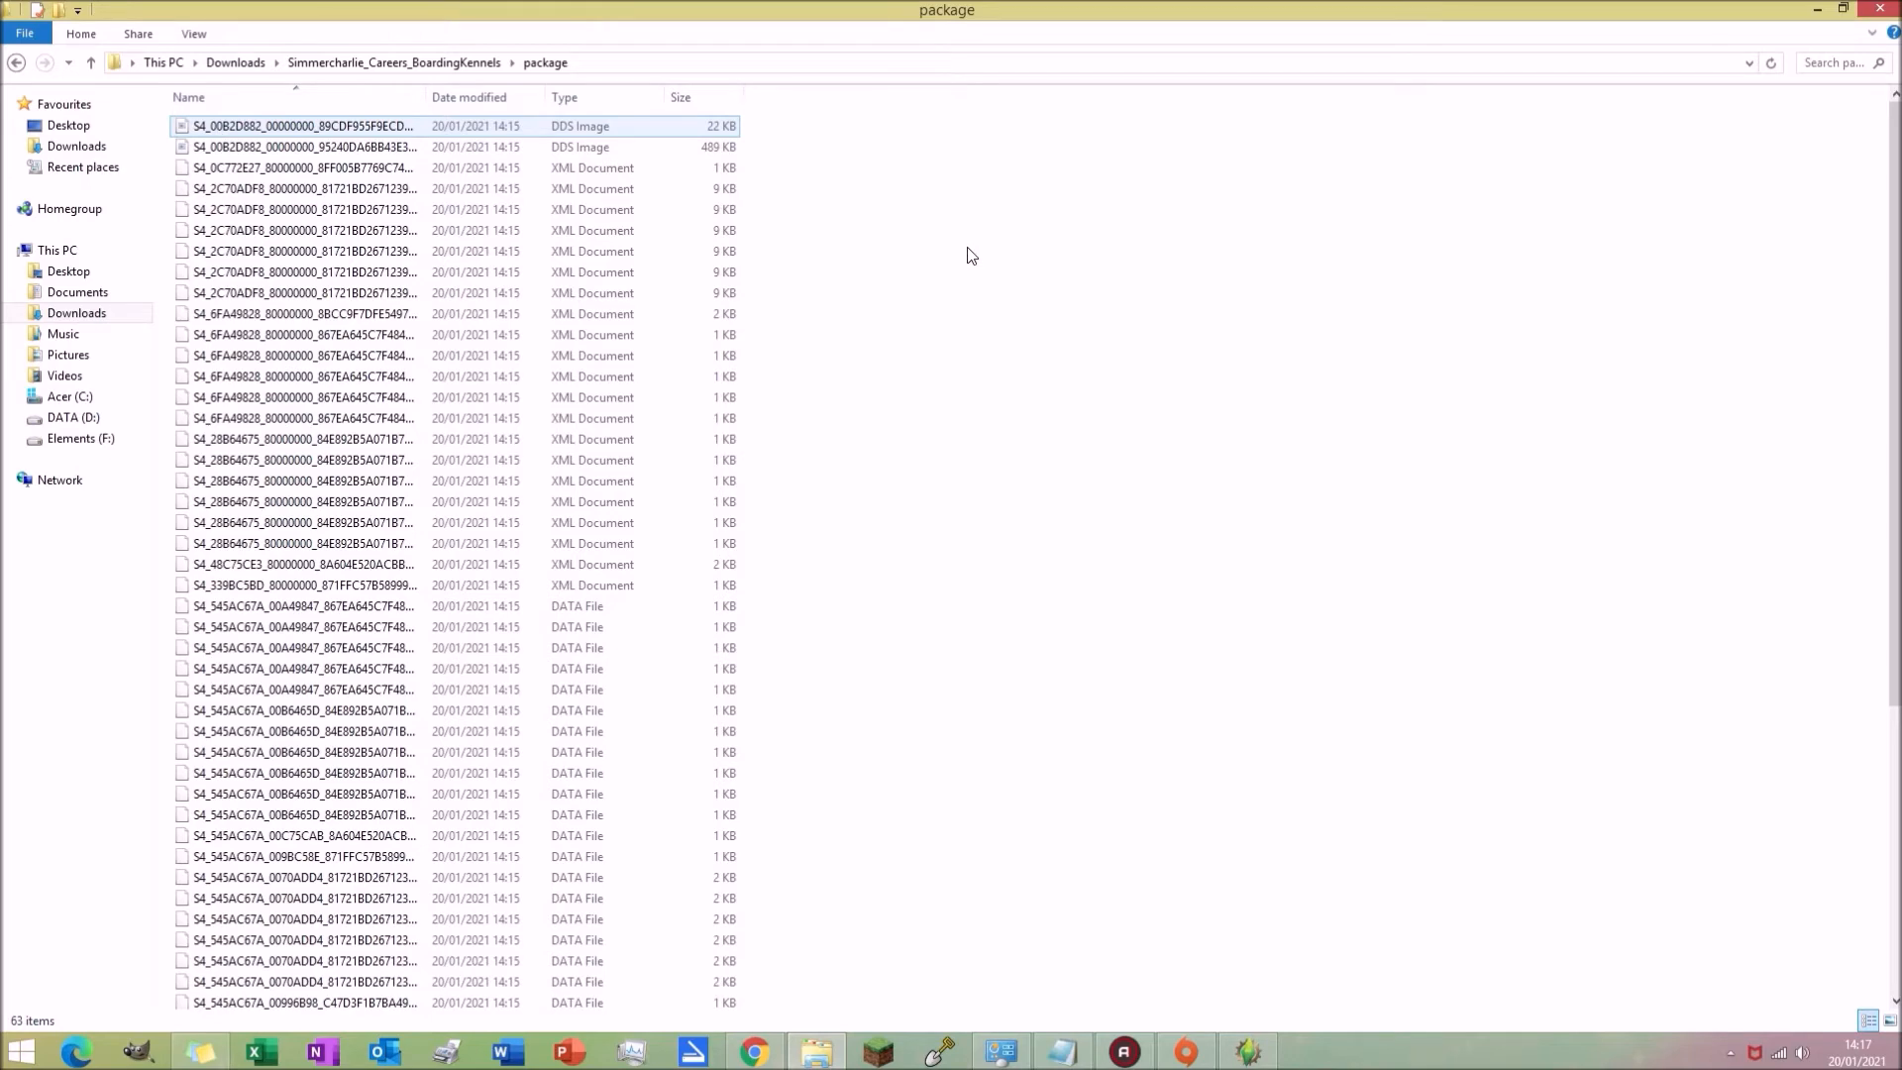
pyautogui.hotkey('ctrl', 'a')
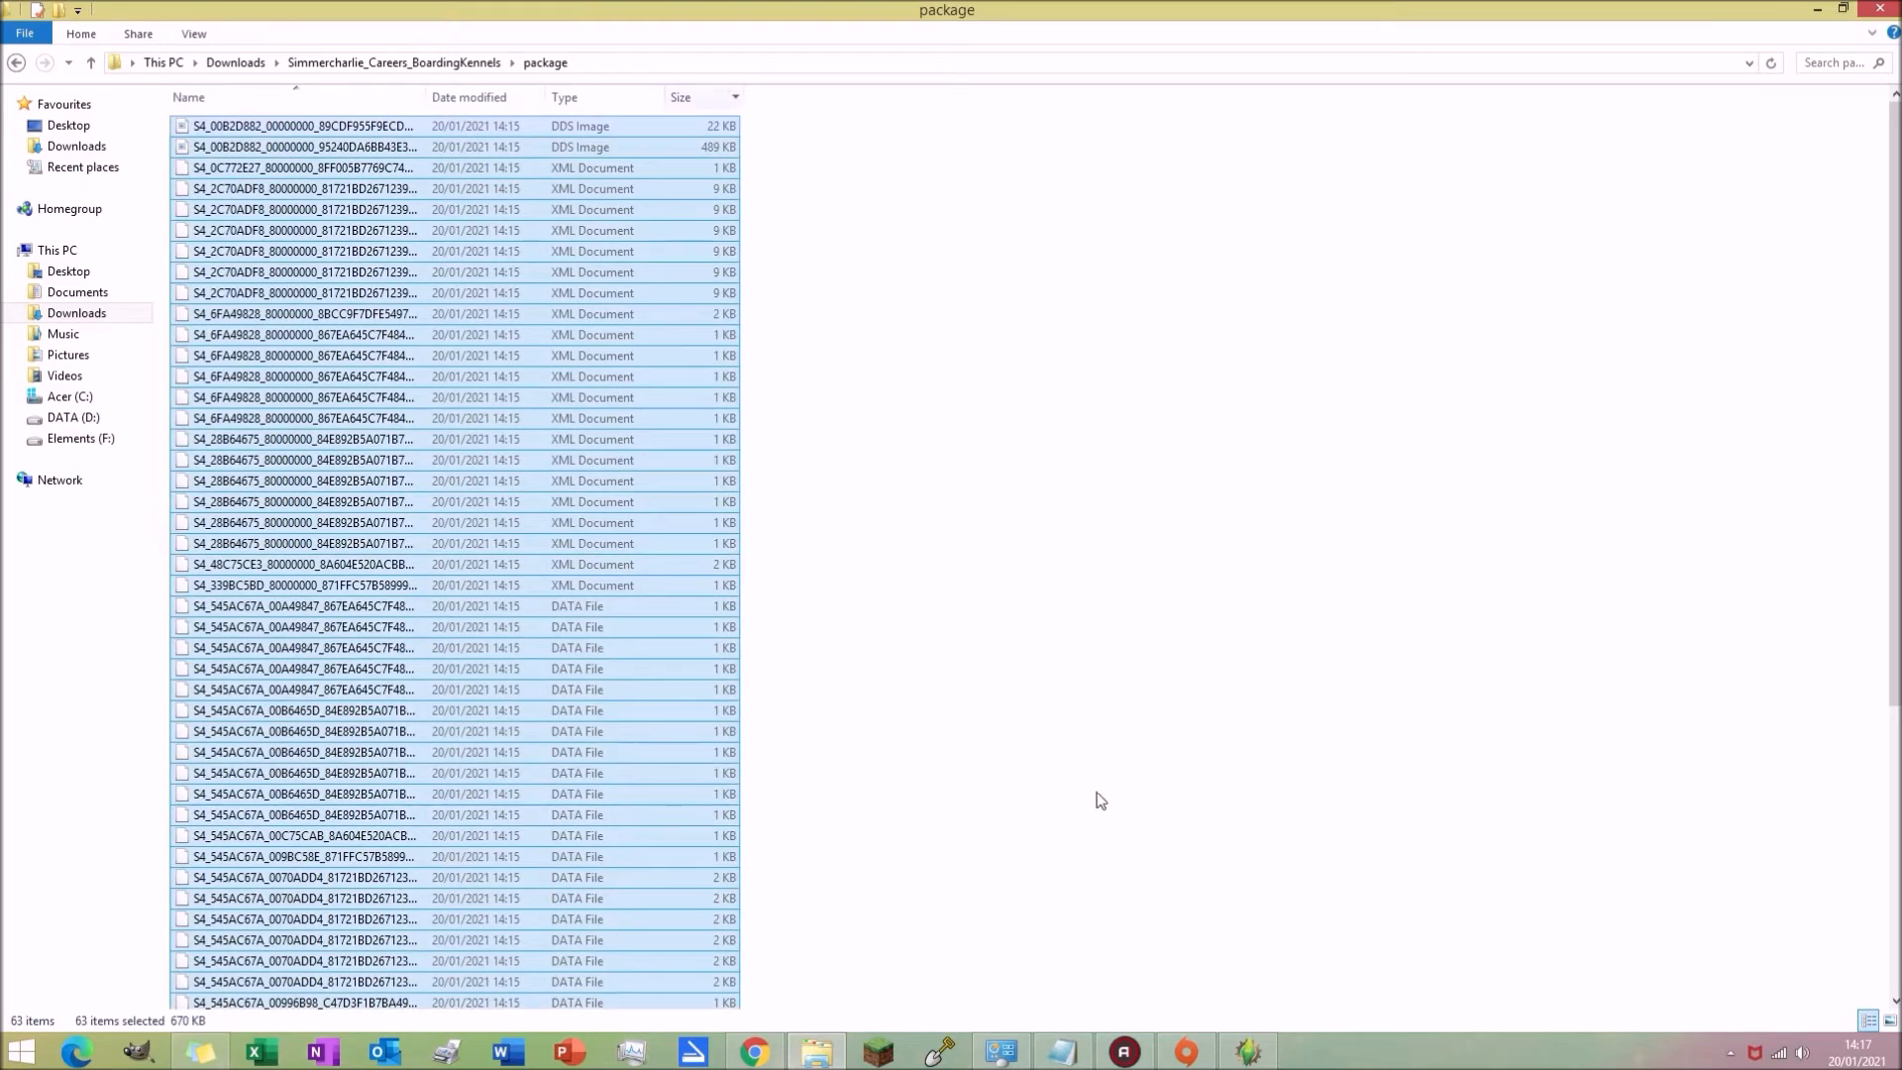
# Step: Drop the selected files into s4pe and import them with replace duplicates, compress and use resource name enabled
pyautogui.click(1176, 1004)
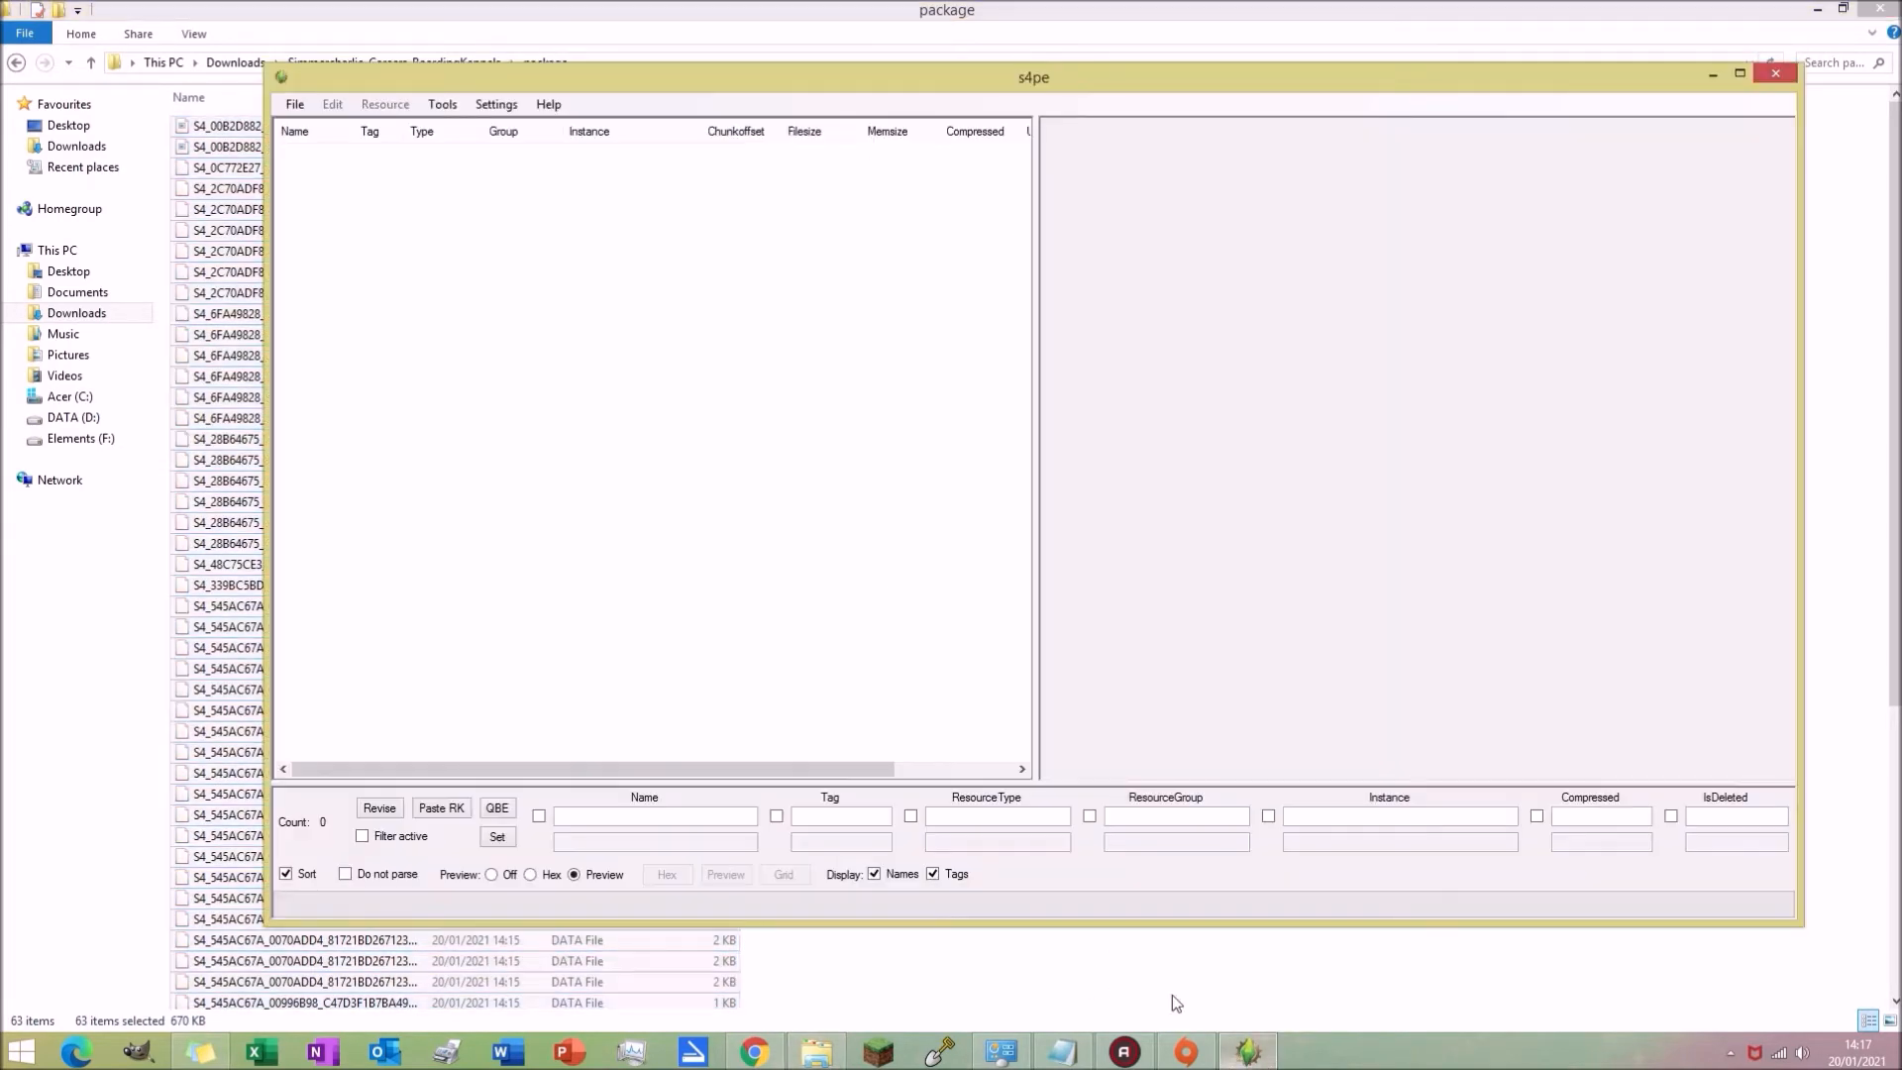
pyautogui.moveTo(698, 360); pyautogui.dragTo(697, 356)
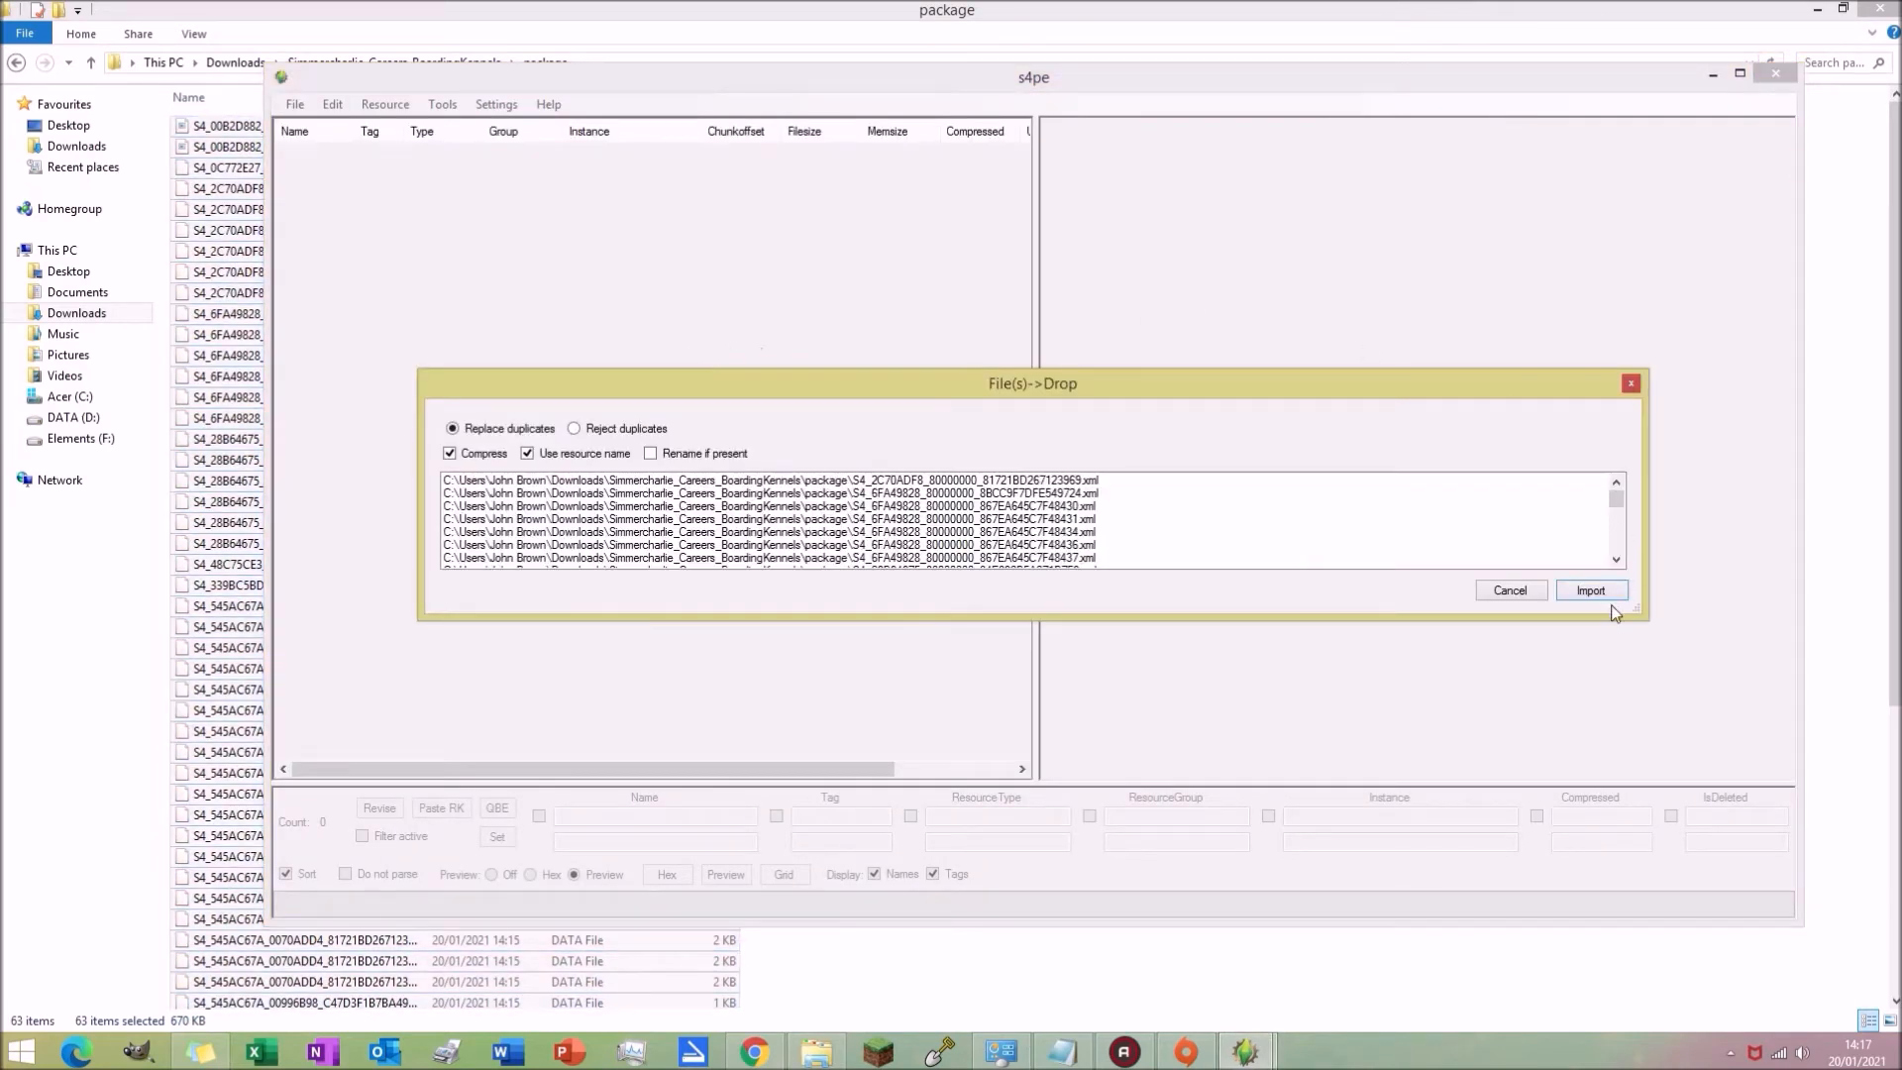
pyautogui.click(1609, 595)
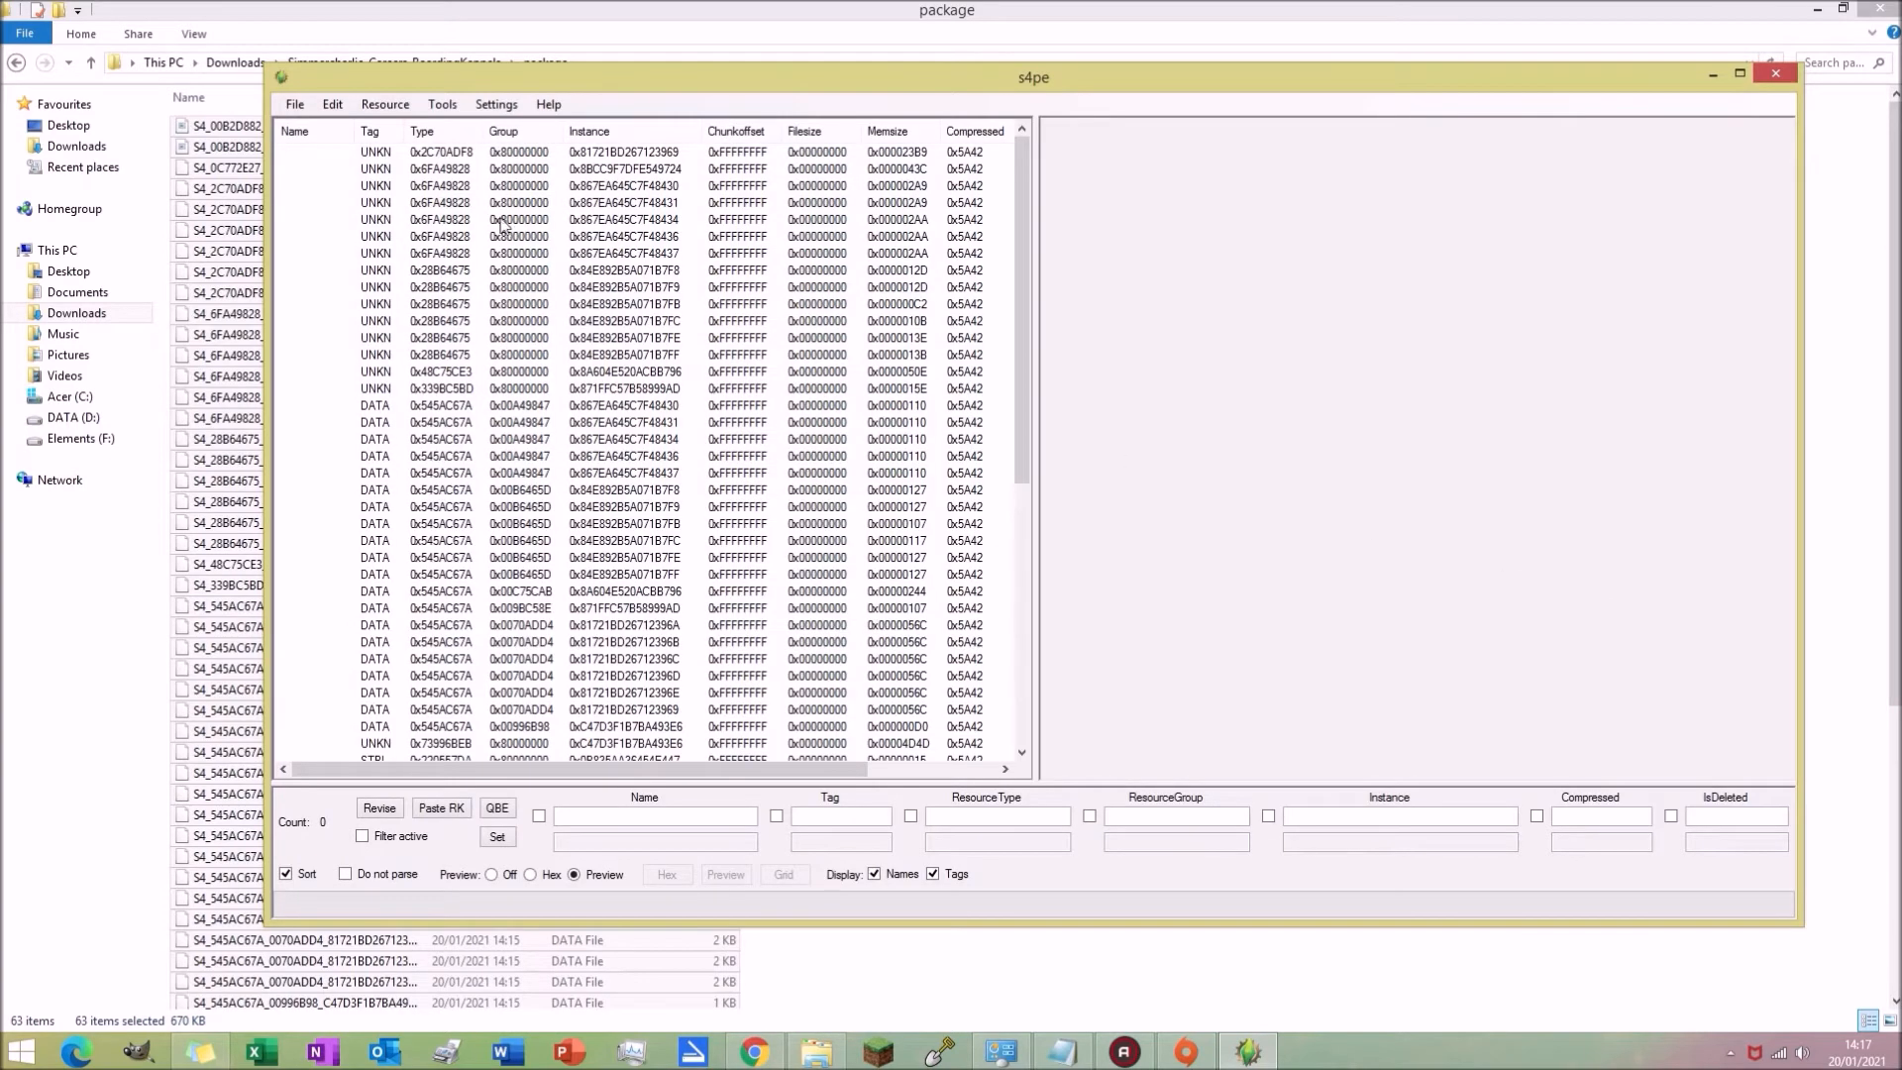
# Step: Save the package as GC_BoardingKennels_Career in the Simmercharlie_Careers_BoardingKennels folder
pyautogui.click(300, 107)
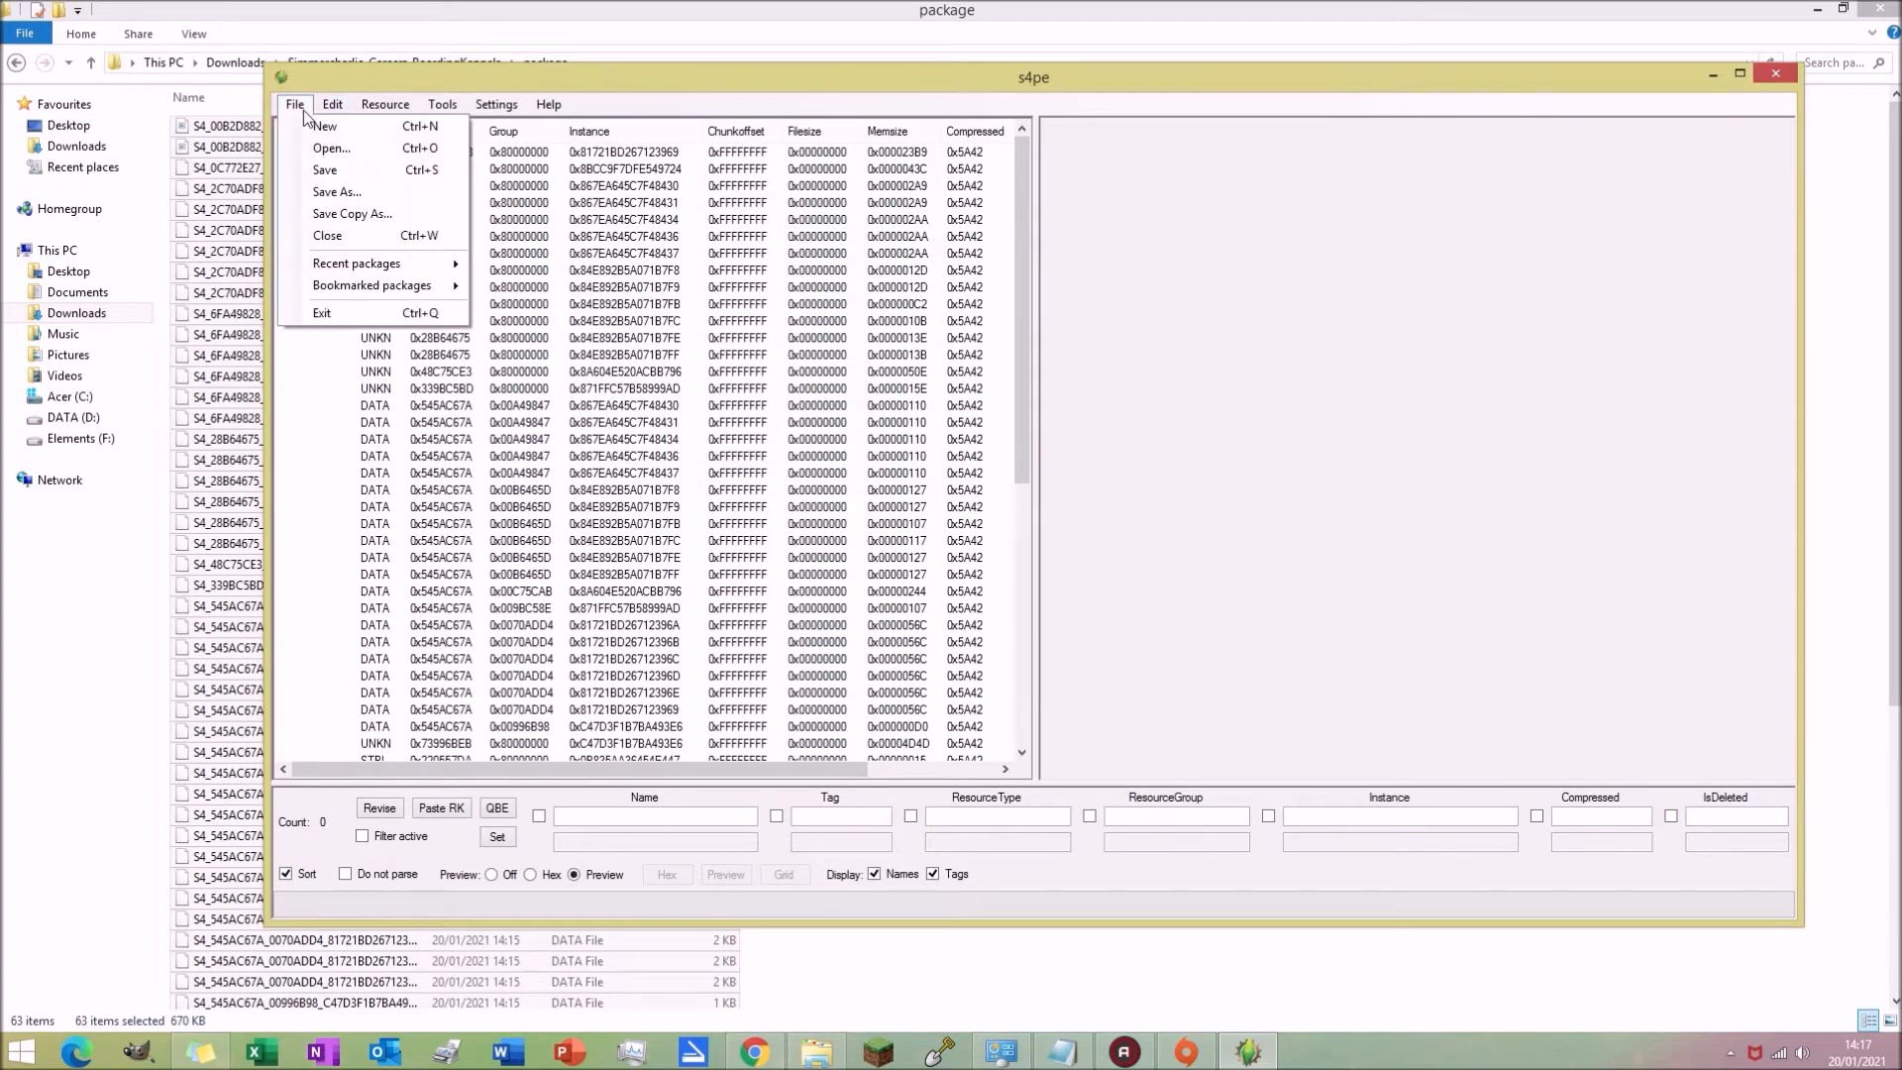
pyautogui.click(353, 194)
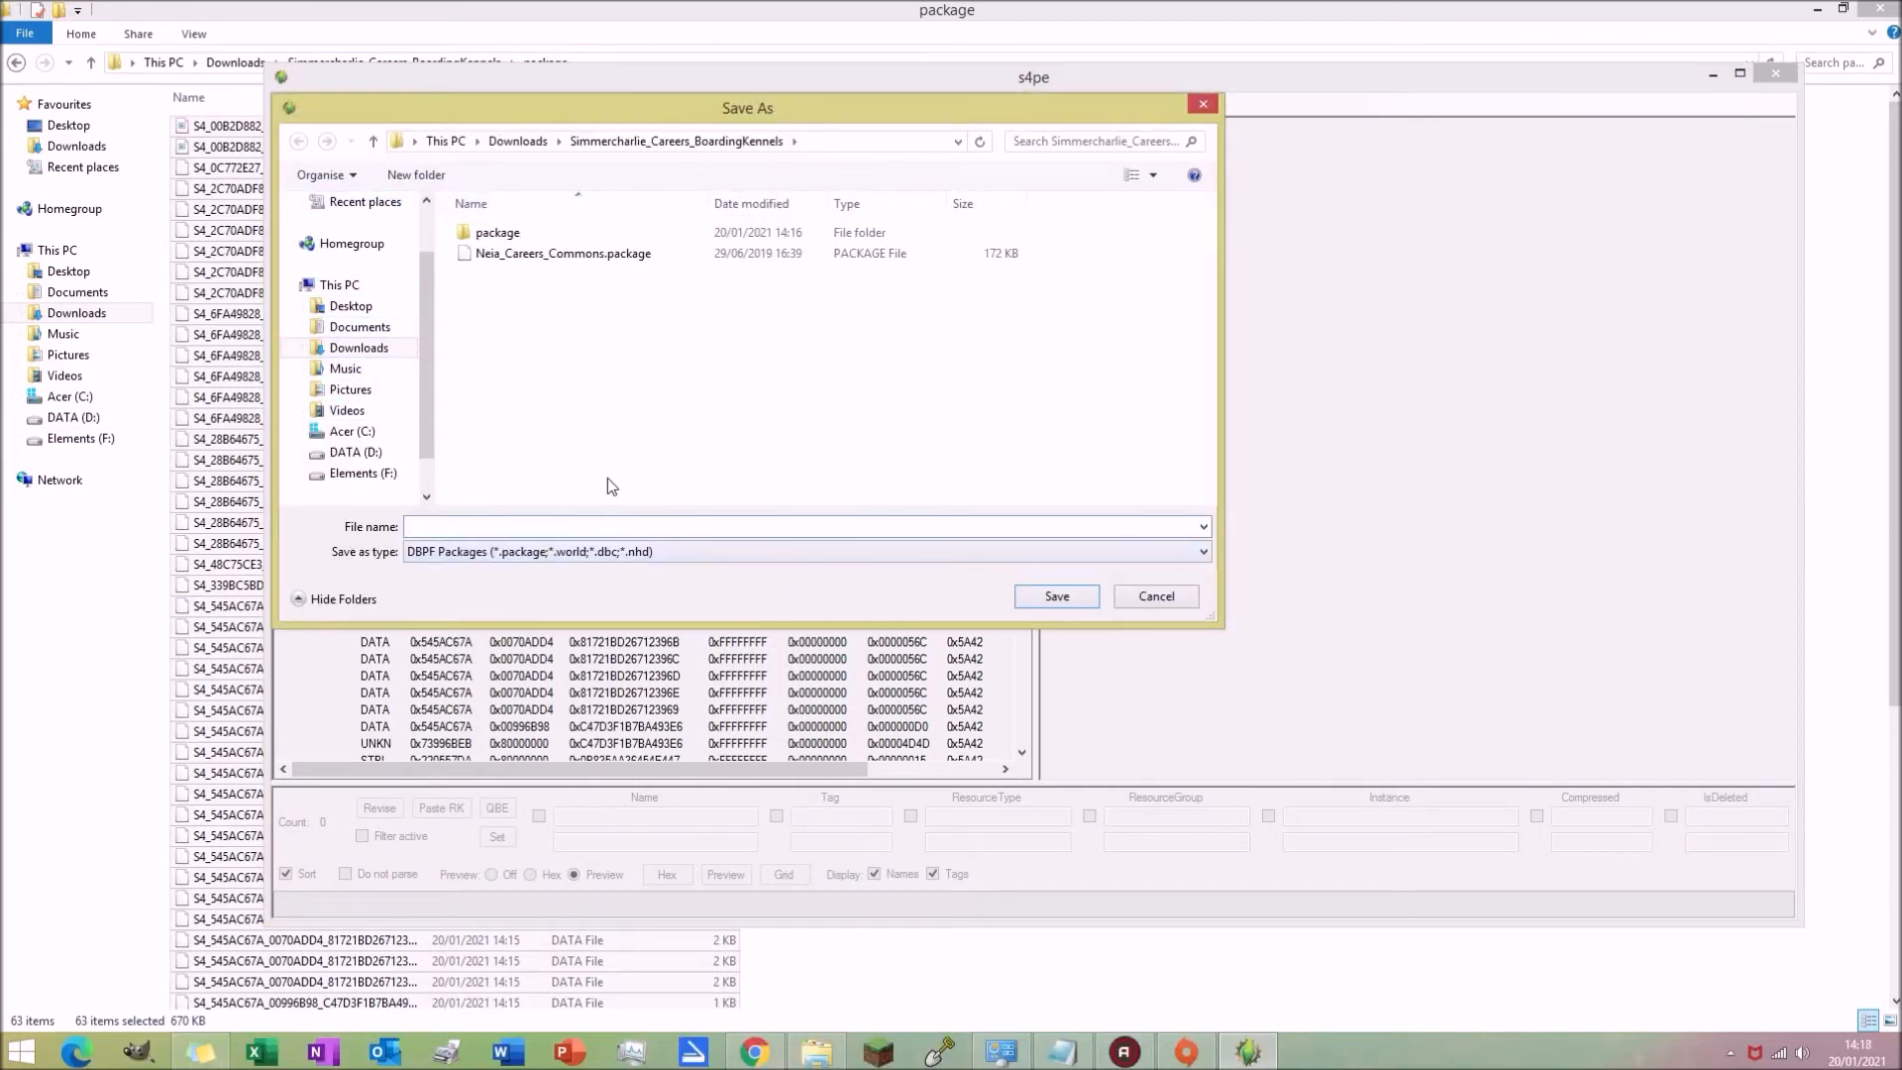
pyautogui.write('GC_')
pyautogui.press('capslock')
pyautogui.write('B')
pyautogui.press('capslock')
pyautogui.write('oarding')
pyautogui.press('capslock')
pyautogui.write('K')
pyautogui.press('capslock')
pyautogui.write('ennels_CAr')
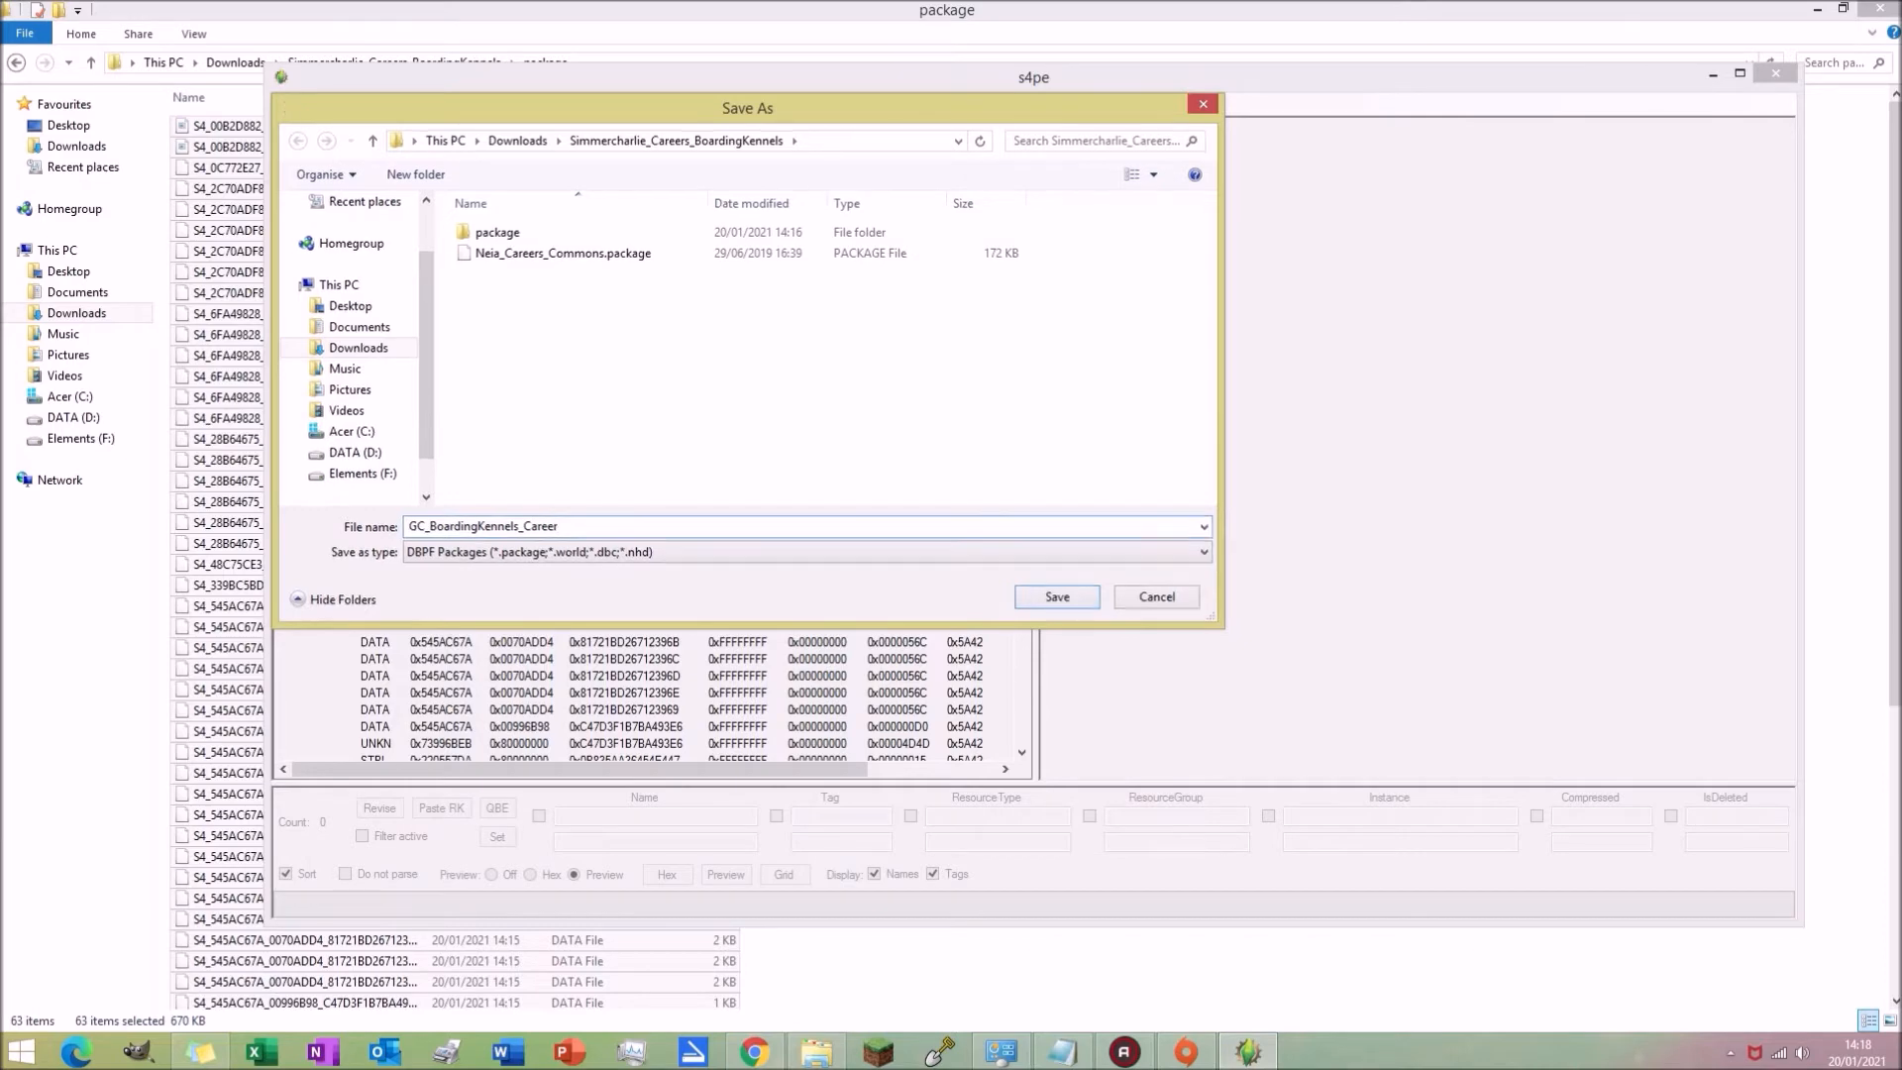
pyautogui.press('Return')
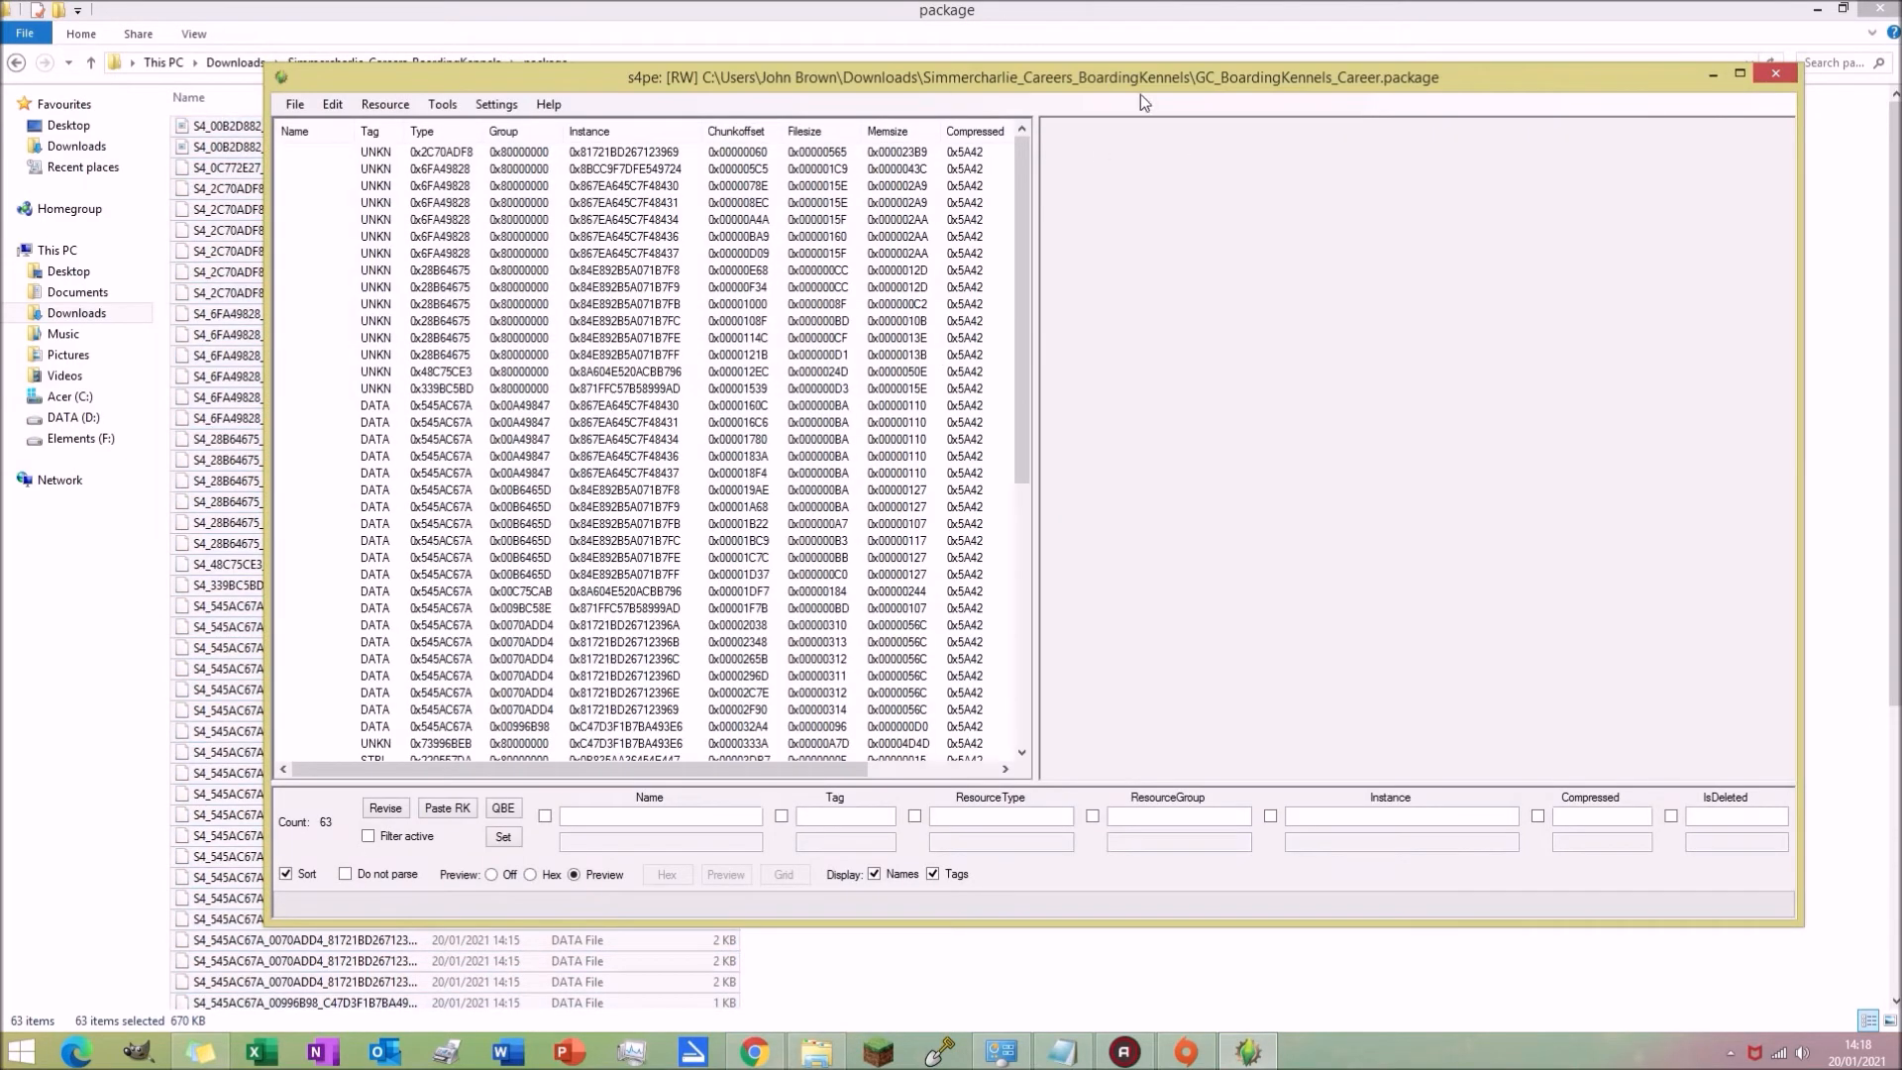
# Step: Close s4pe, go up to the career folder and delete the extracted package subfolder
pyautogui.click(1775, 74)
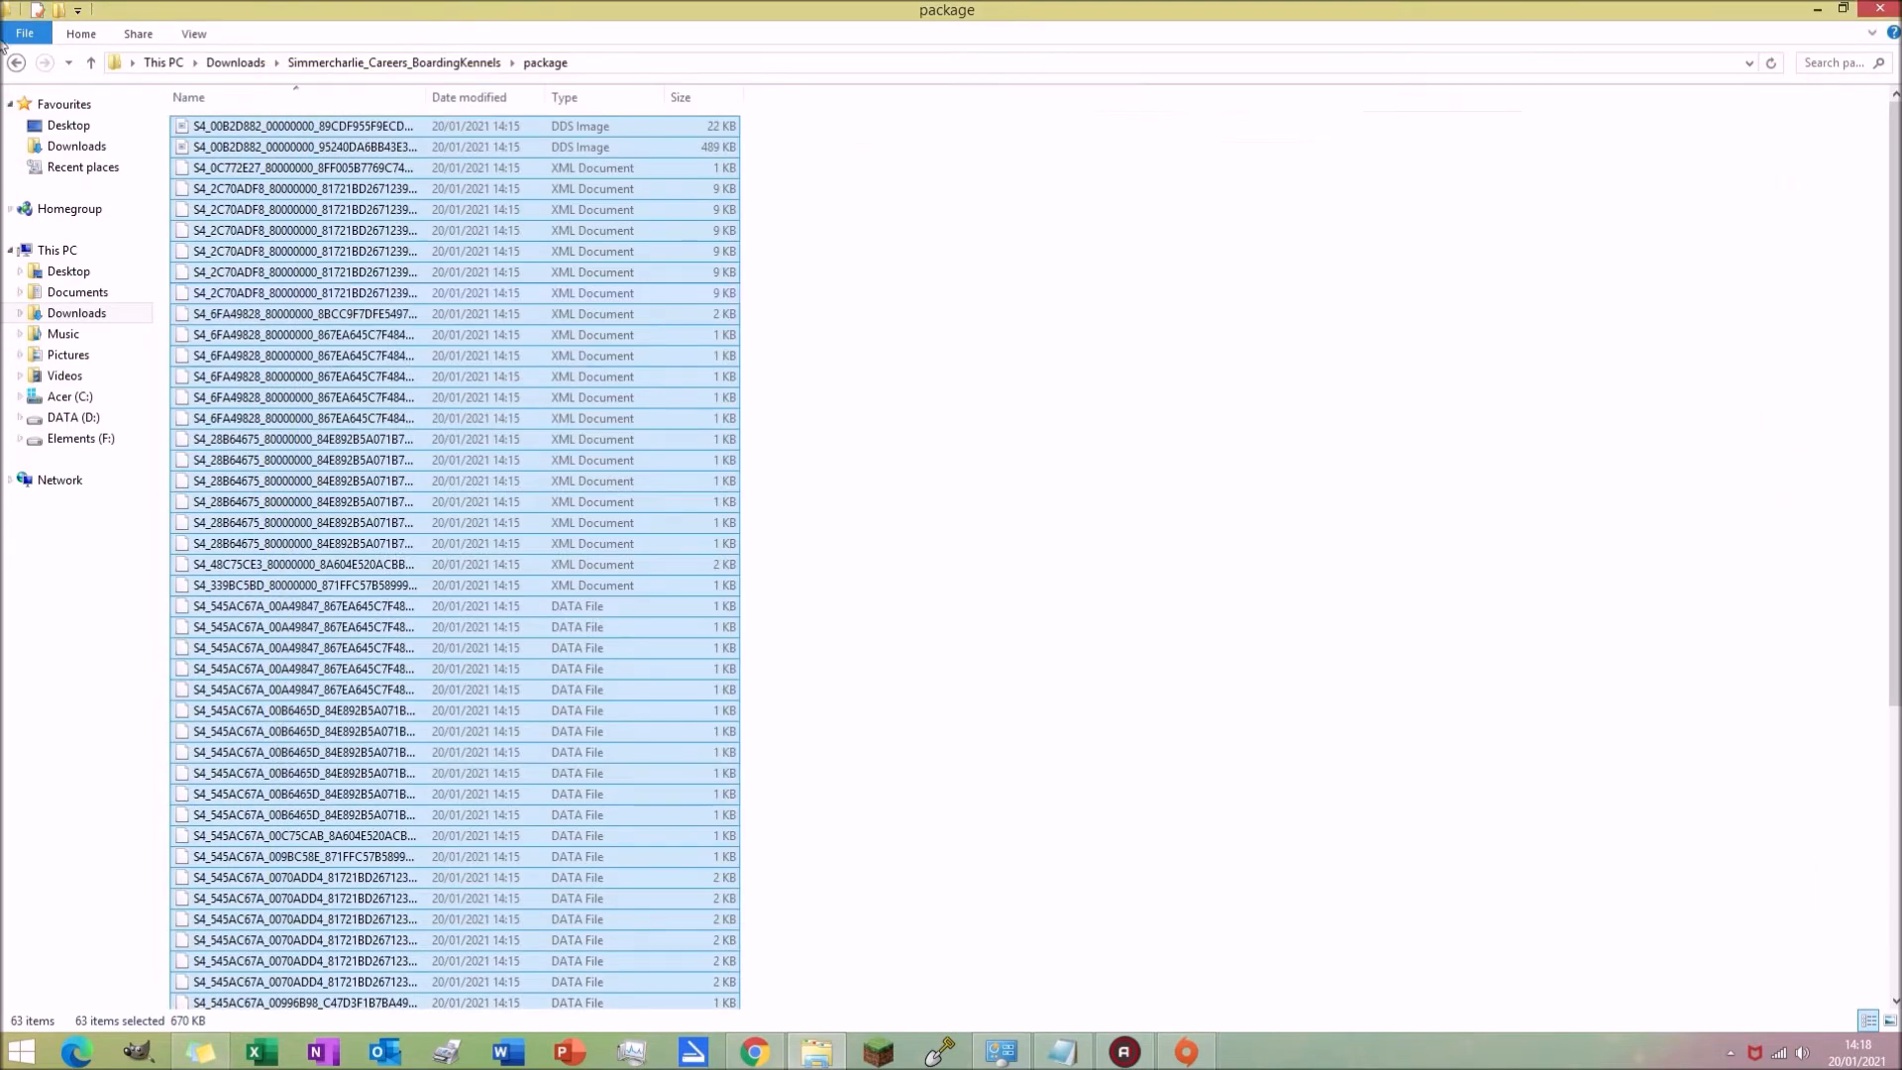
pyautogui.click(16, 62)
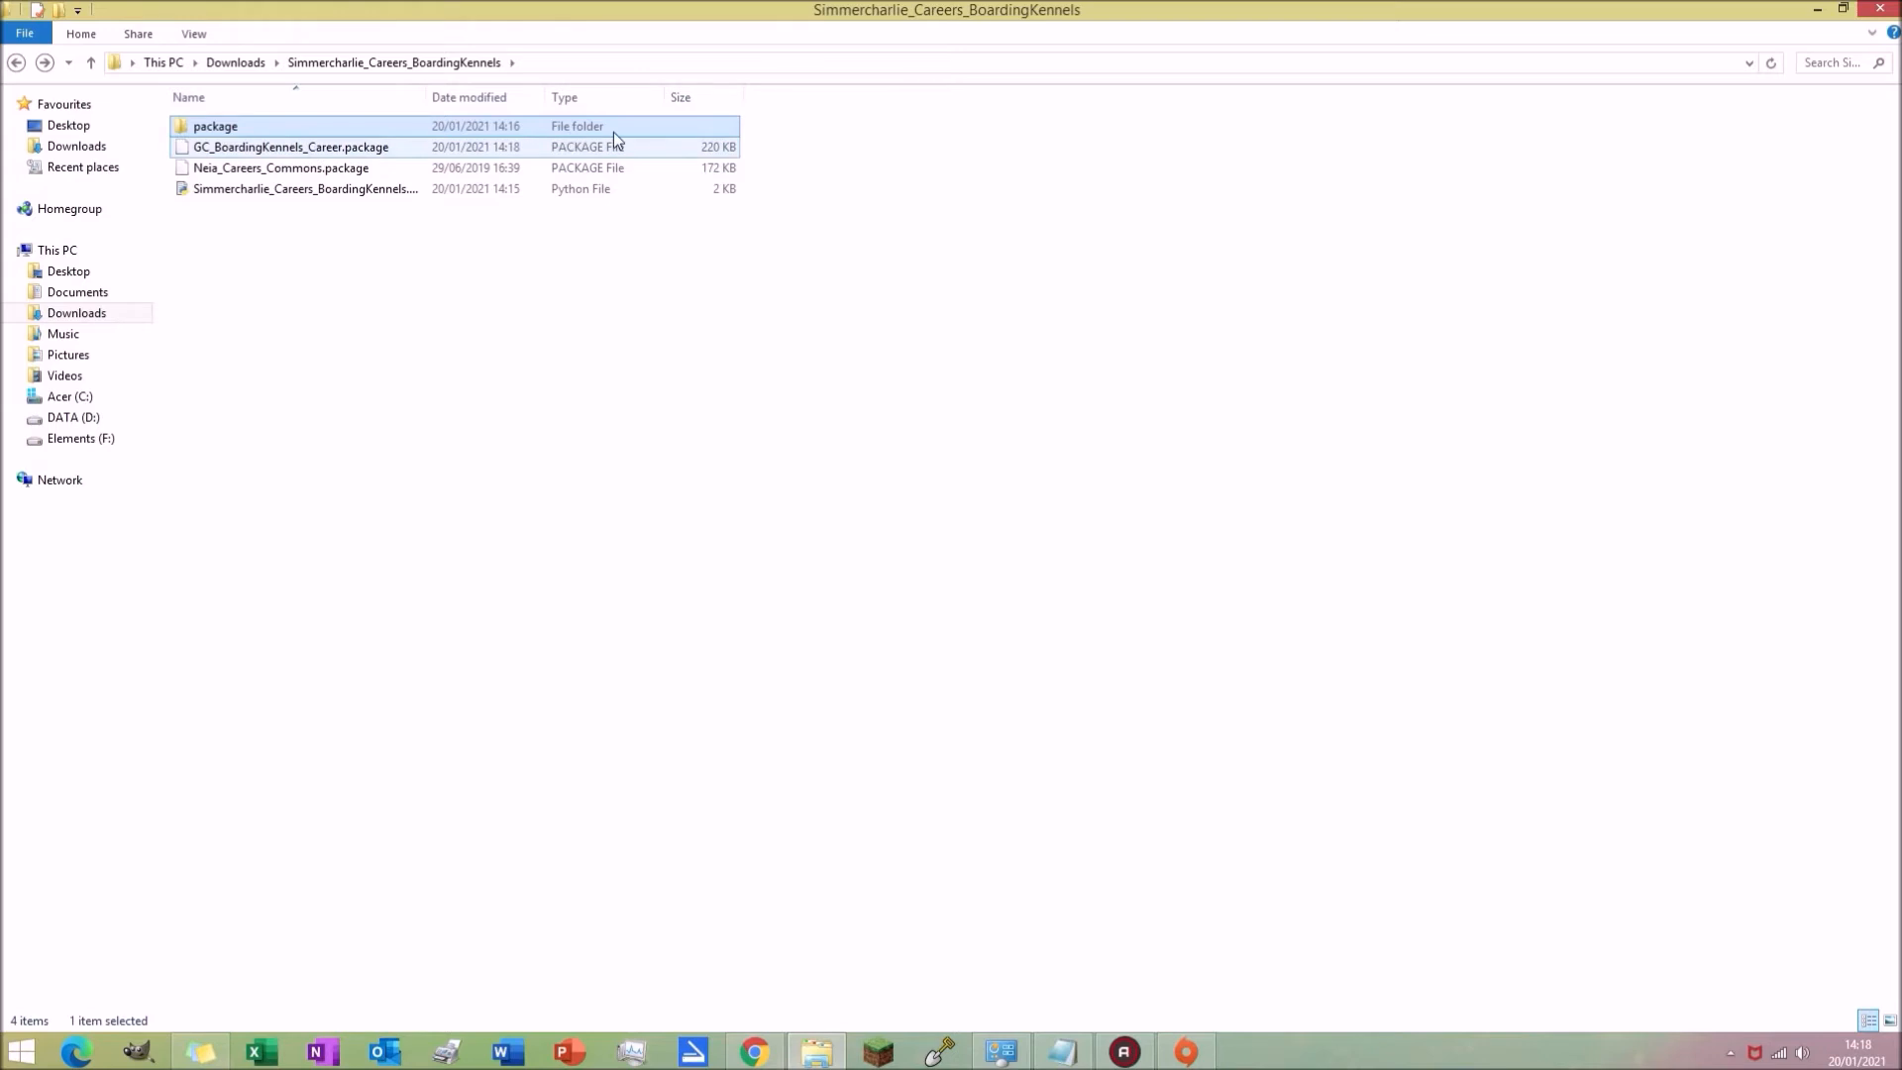
pyautogui.click(584, 144)
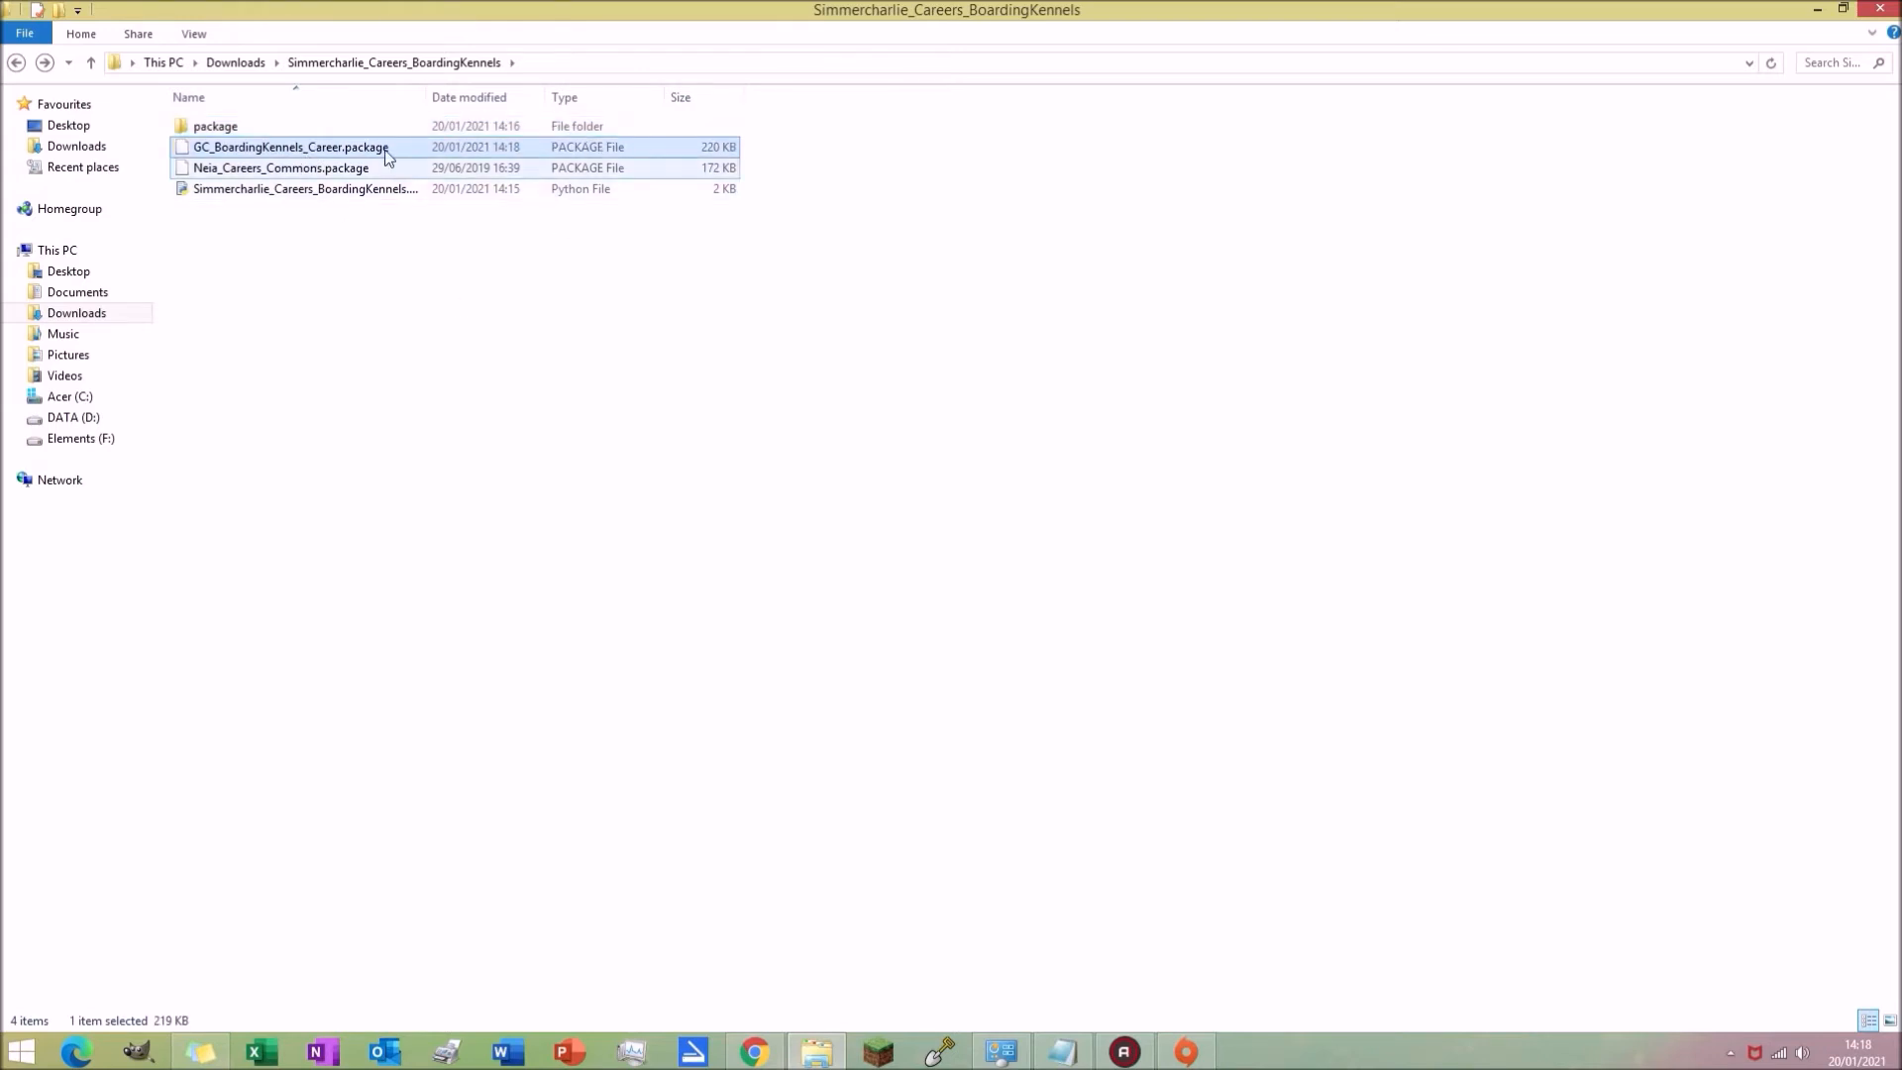
pyautogui.press('Up')
pyautogui.press('Delete')
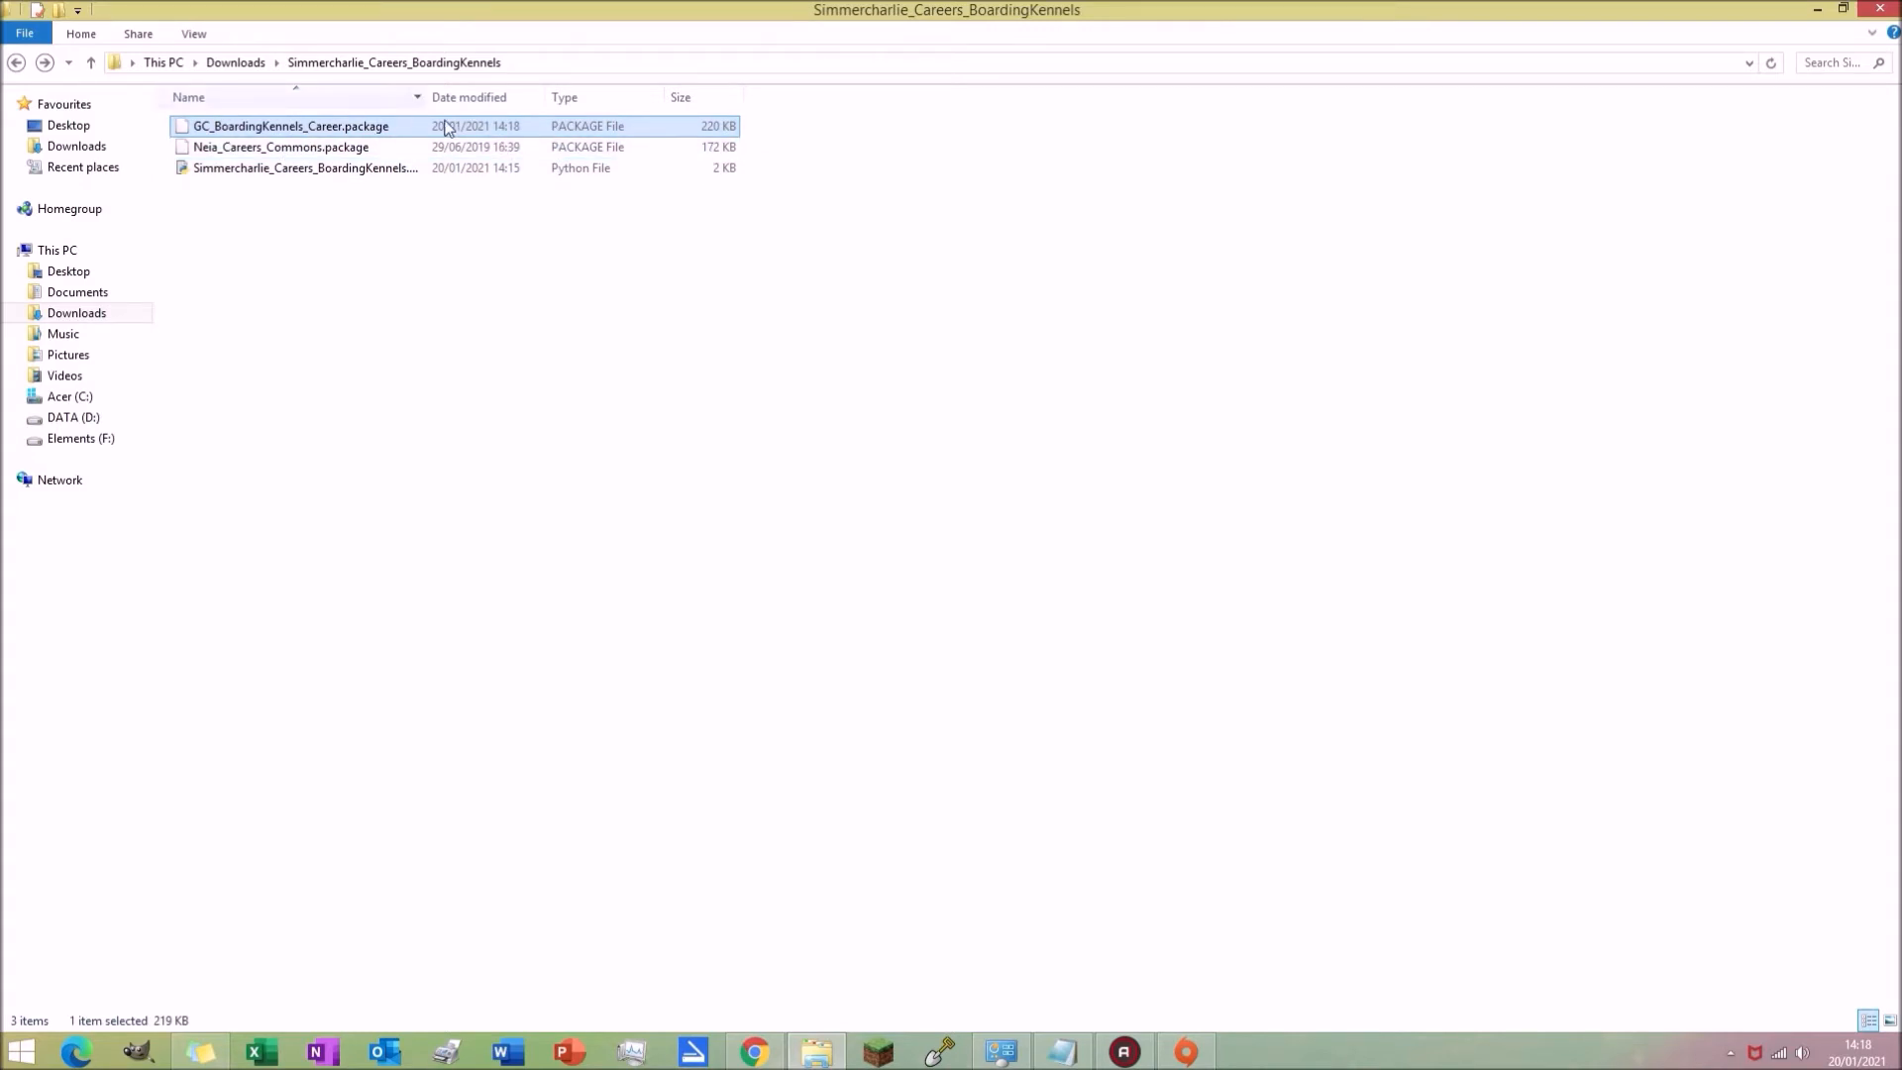
# Step: Switch to the browser and download Python 3.9.1 for Windows from python.org
pyautogui.click(807, 925)
pyautogui.click(755, 1054)
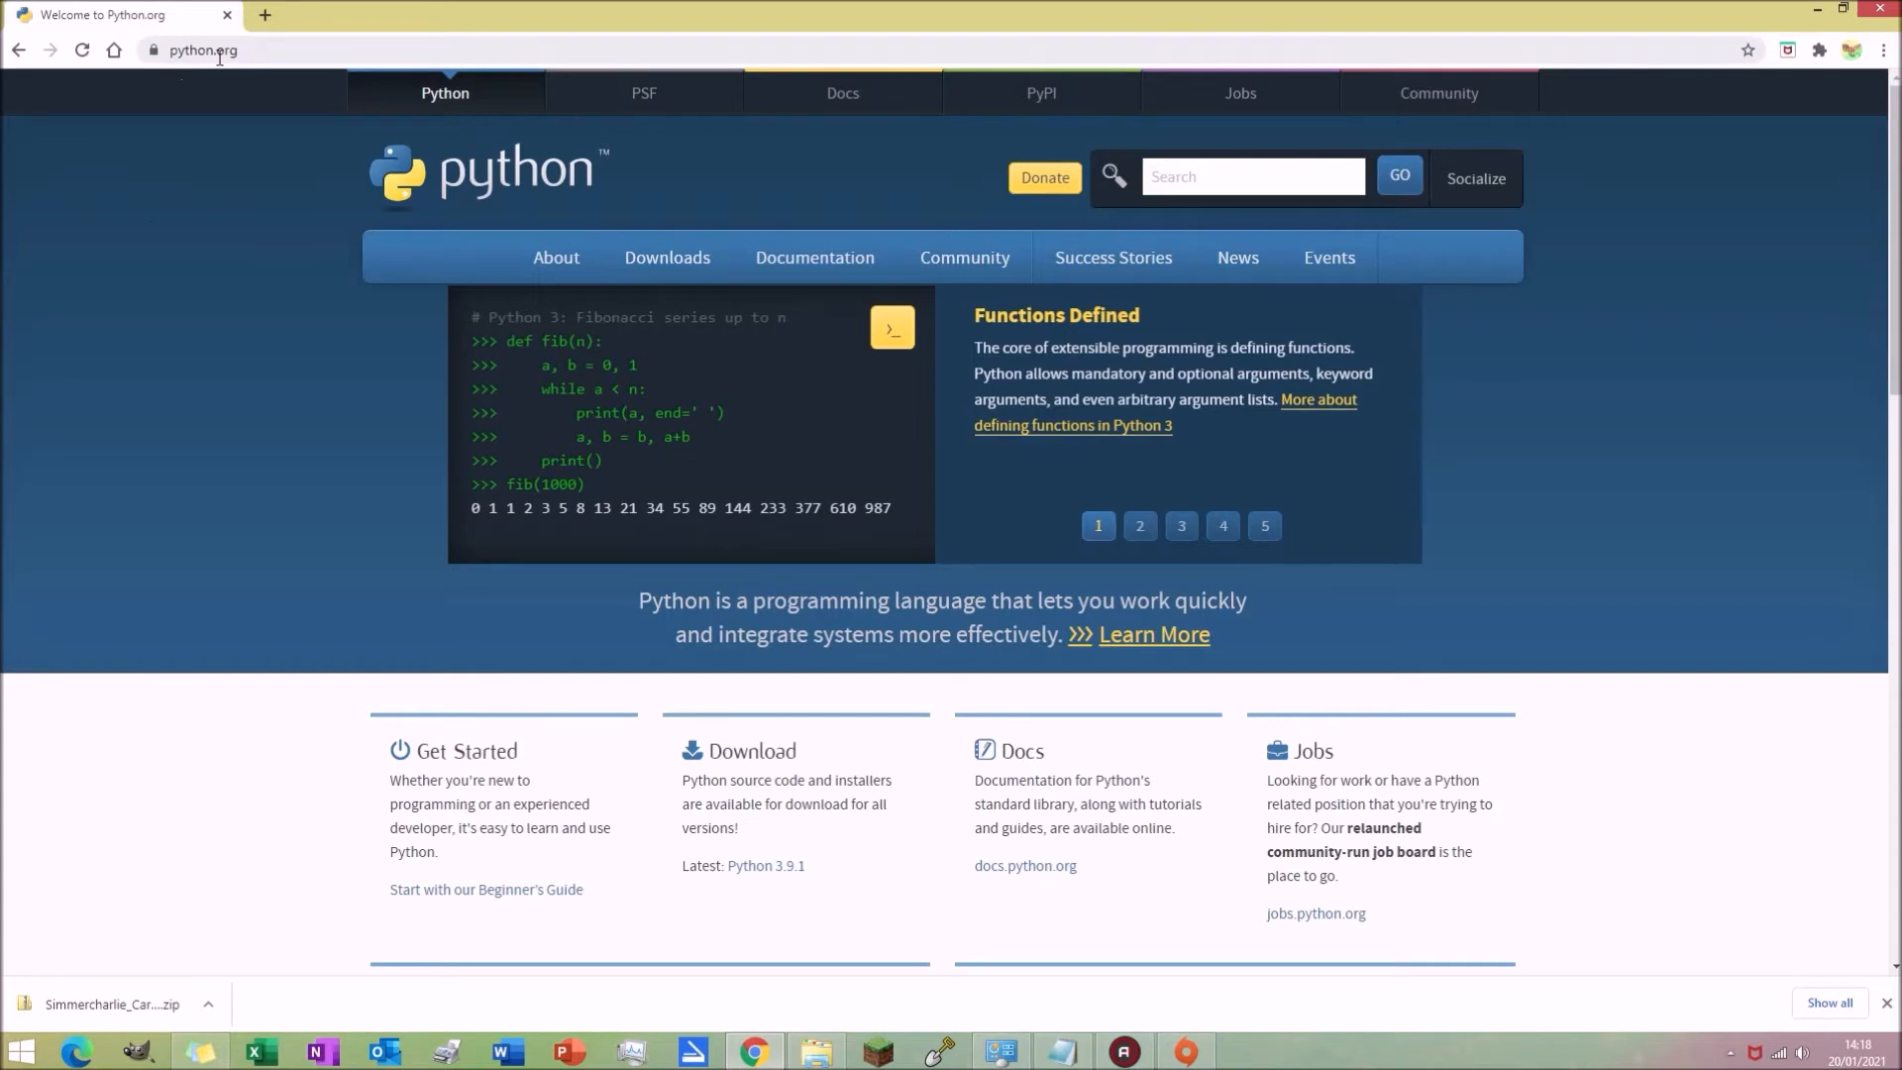
pyautogui.moveTo(699, 260)
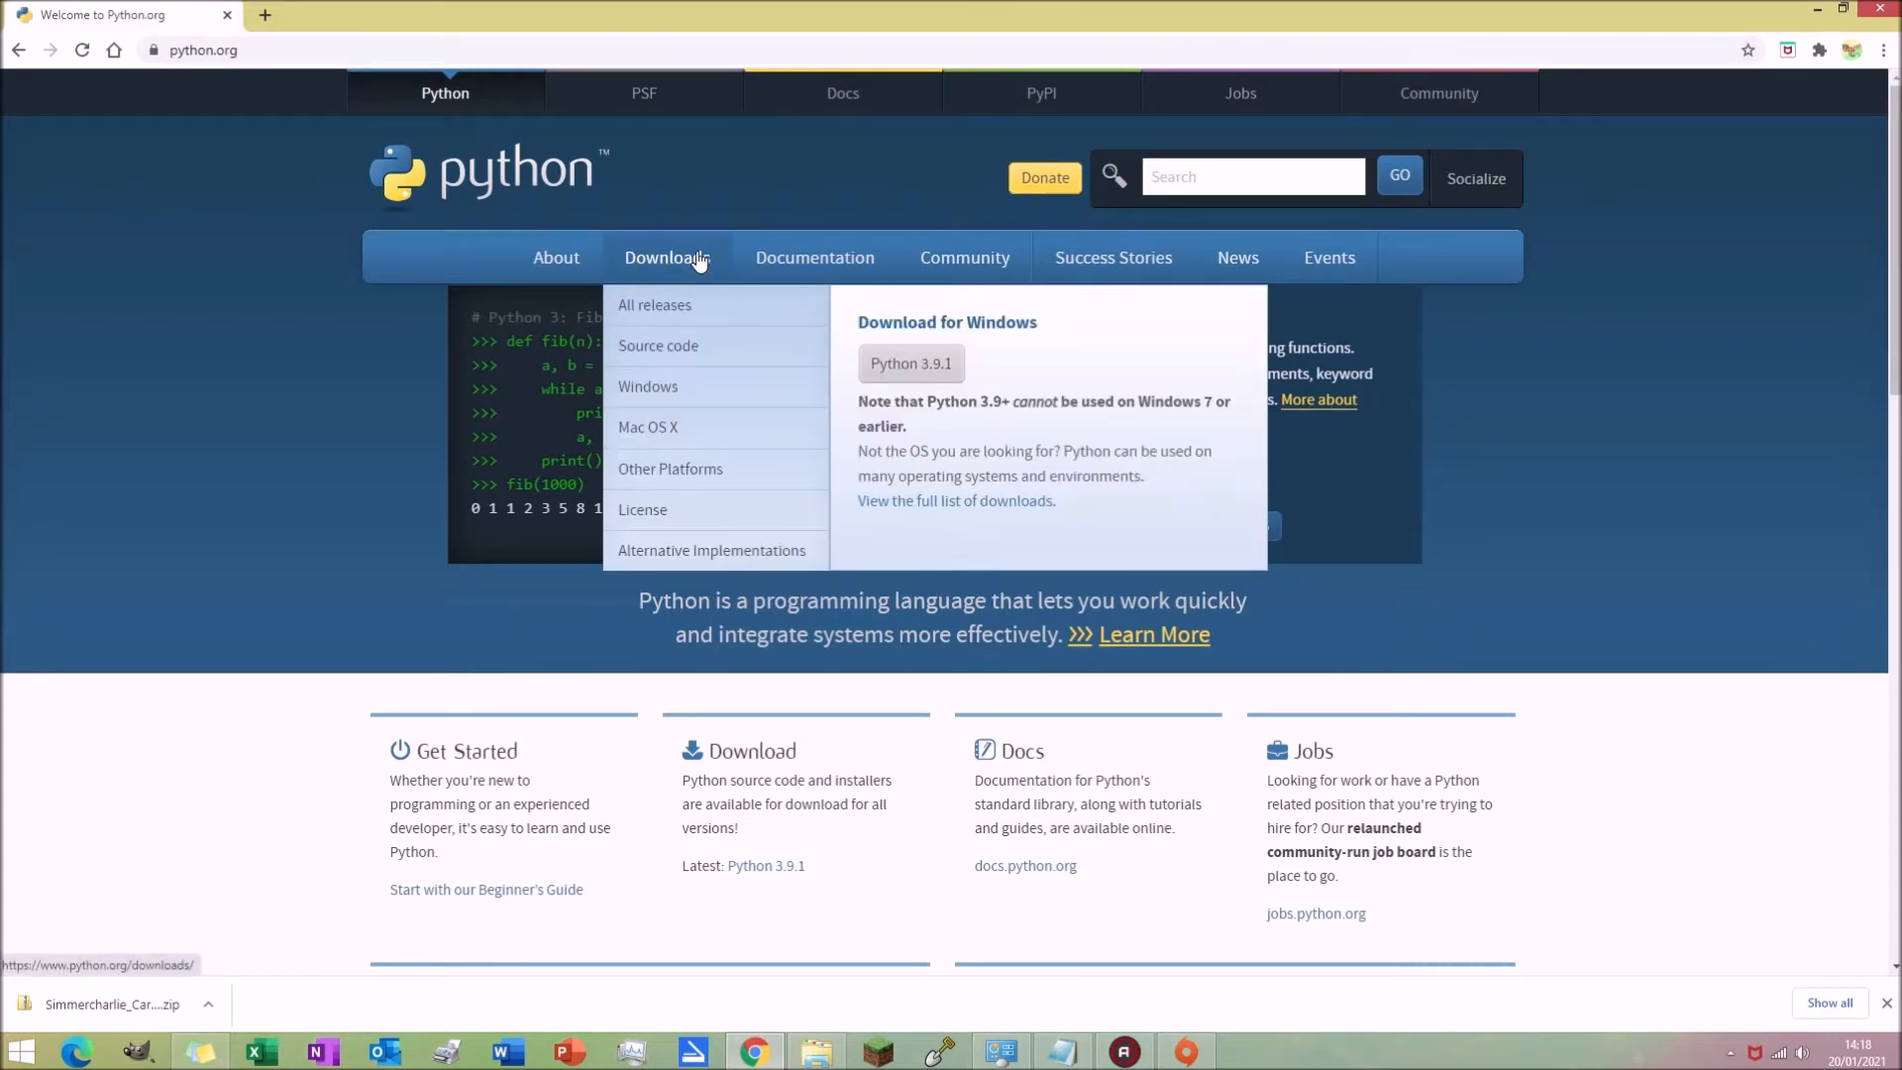
pyautogui.click(954, 369)
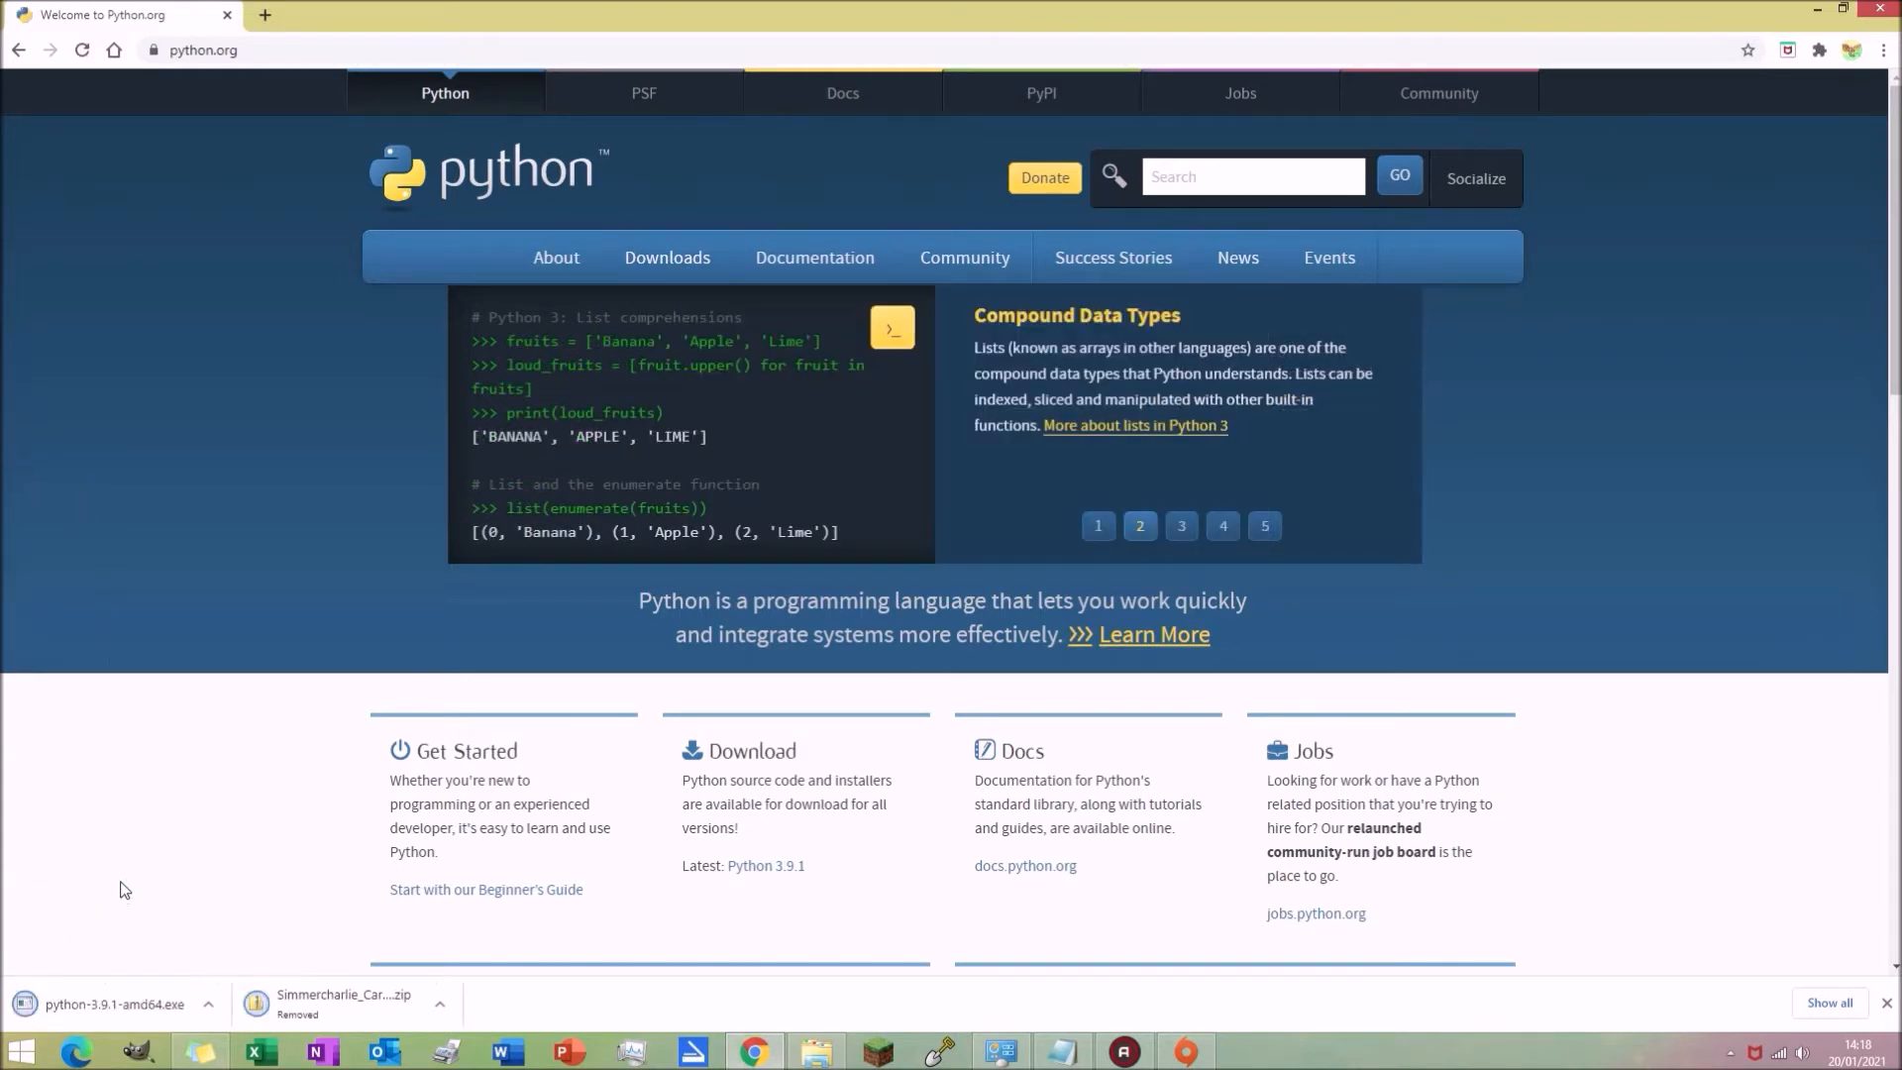
# Step: Open the downloaded Python 3.9.1 installer and move its setup window into view
pyautogui.click(149, 1009)
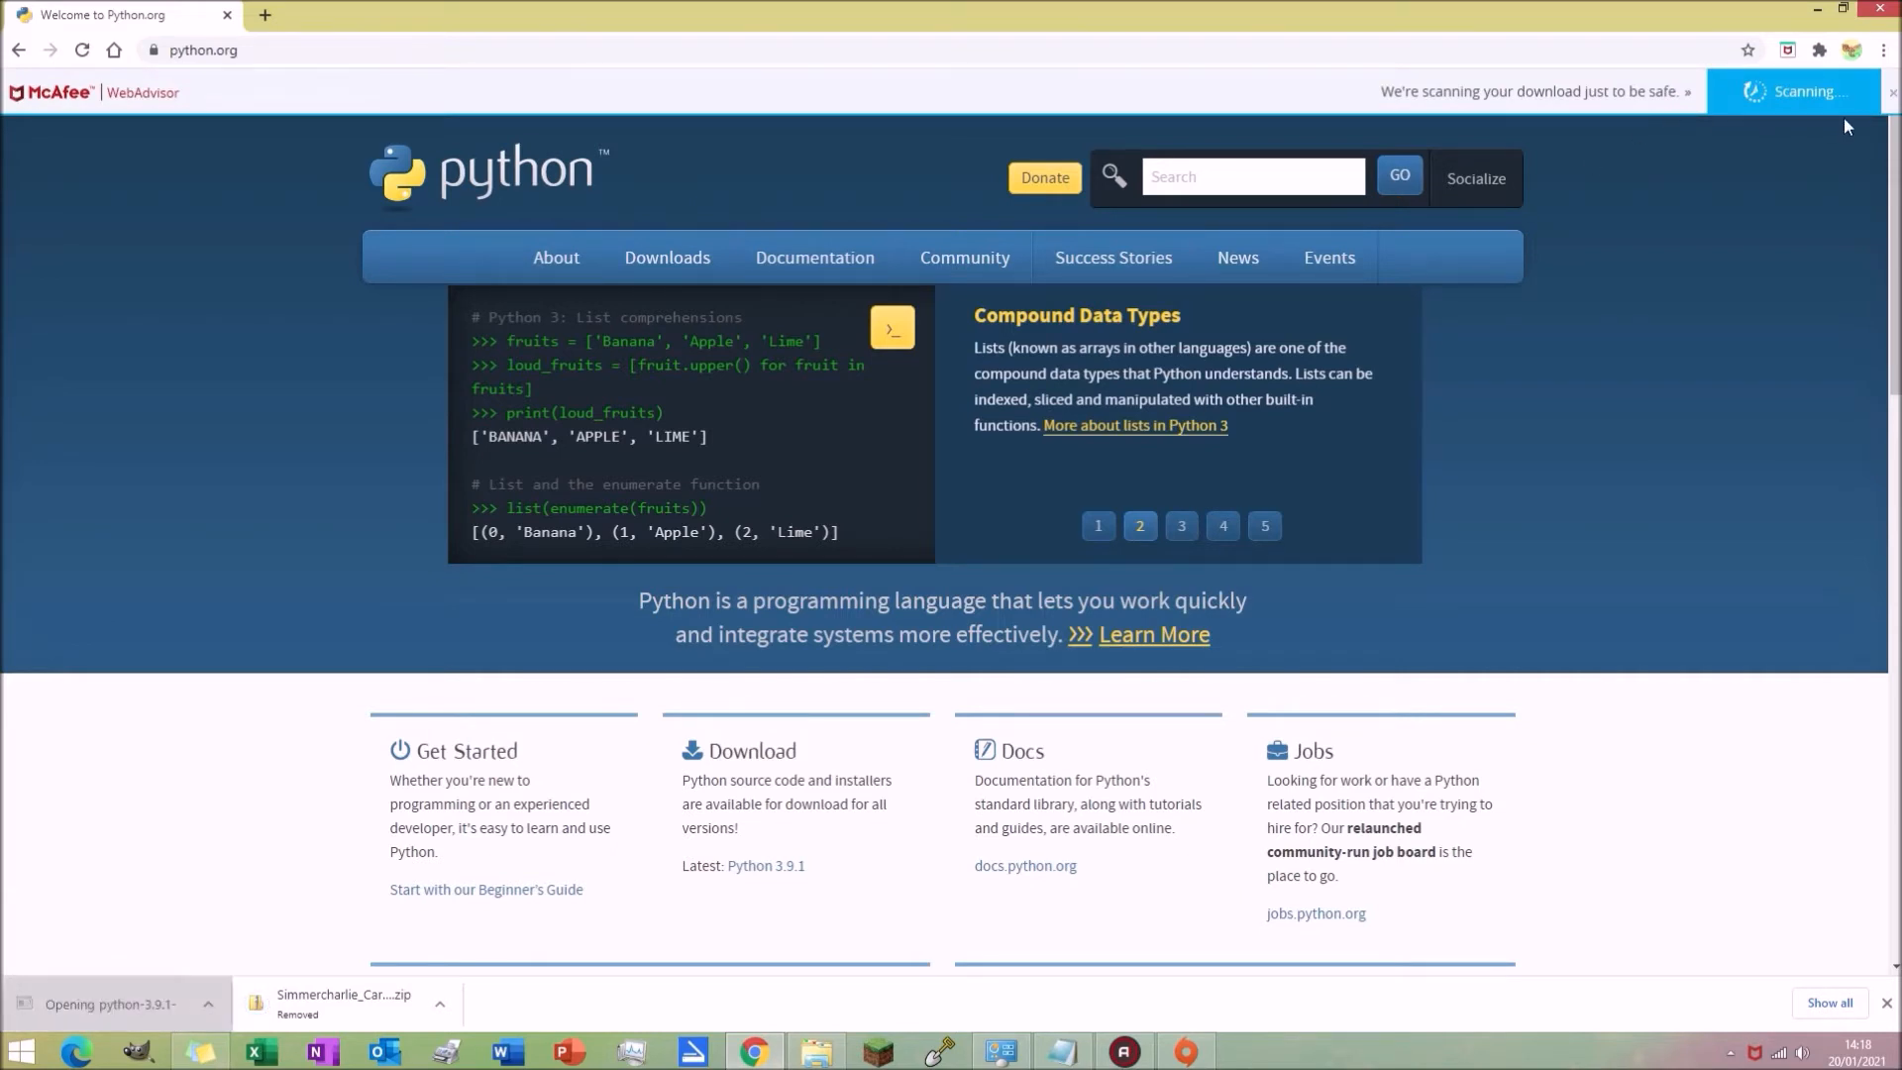
pyautogui.click(1892, 92)
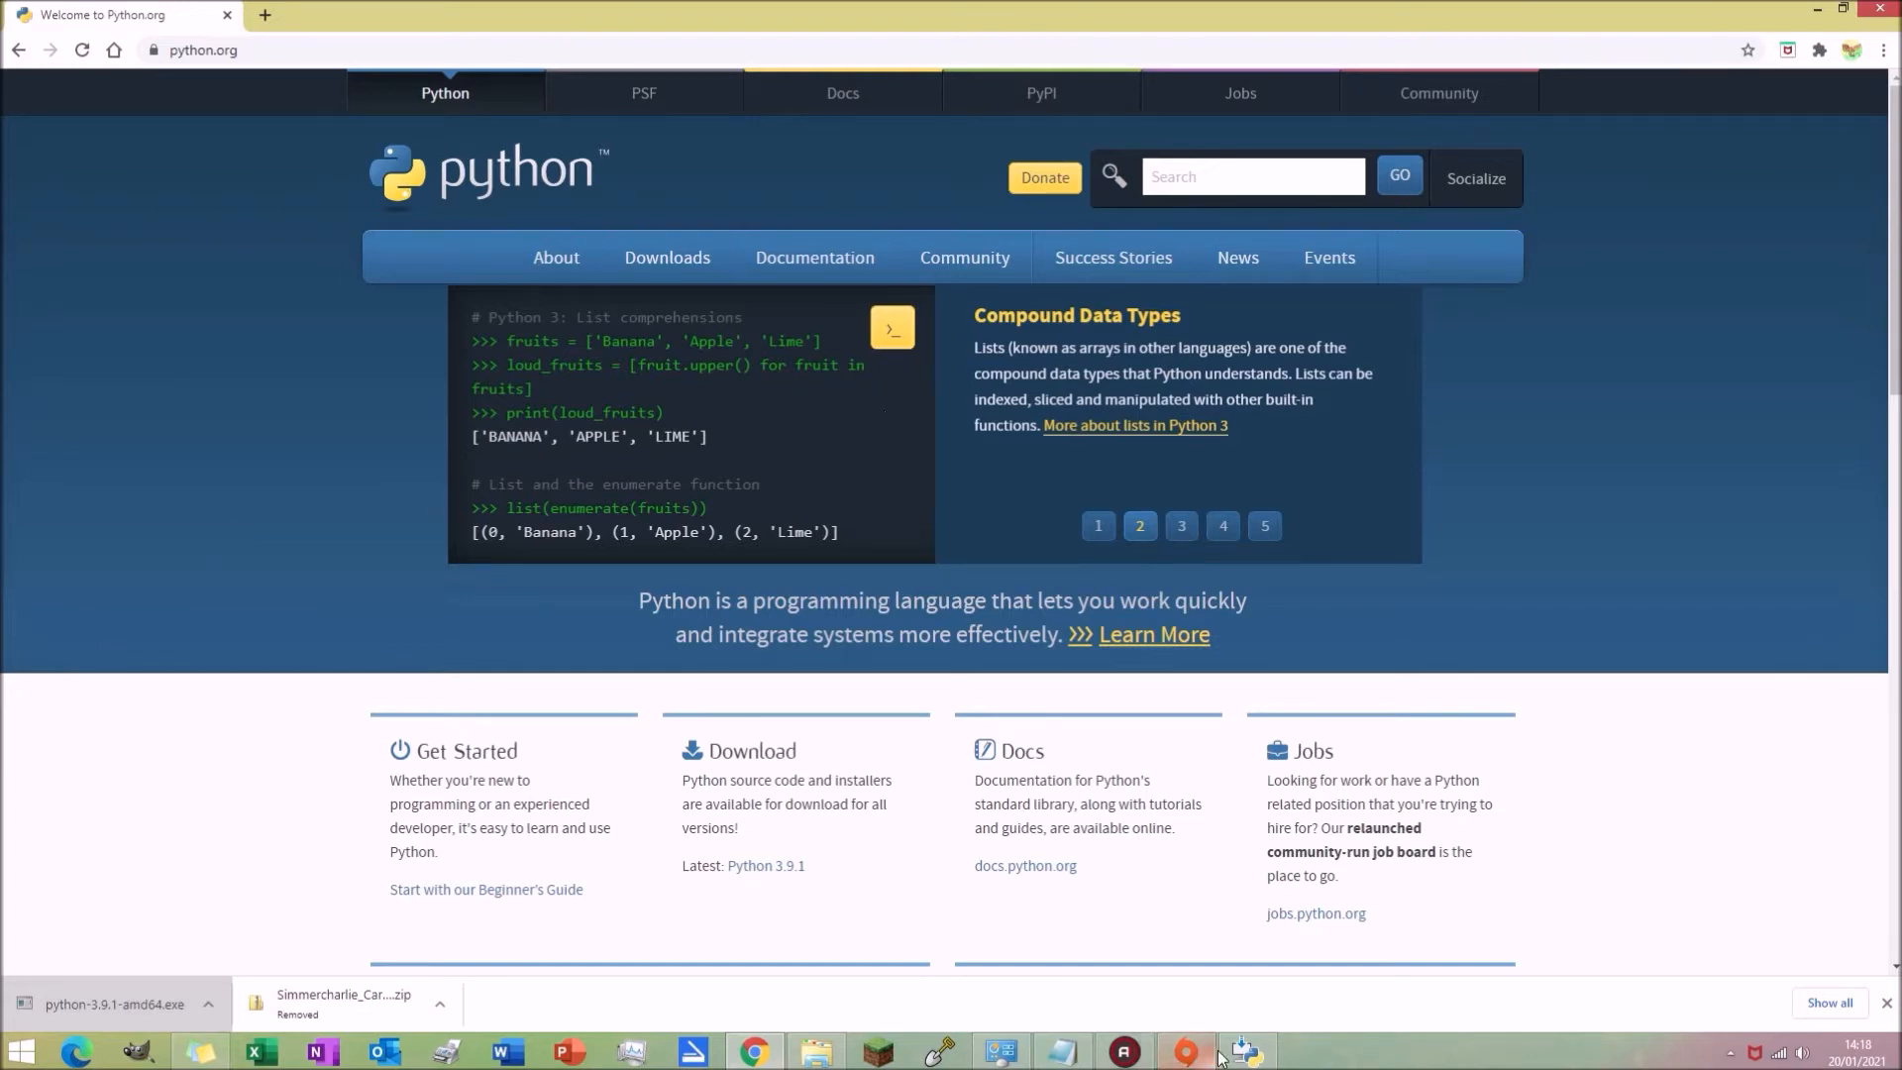
pyautogui.moveTo(980, 313); pyautogui.dragTo(977, 192)
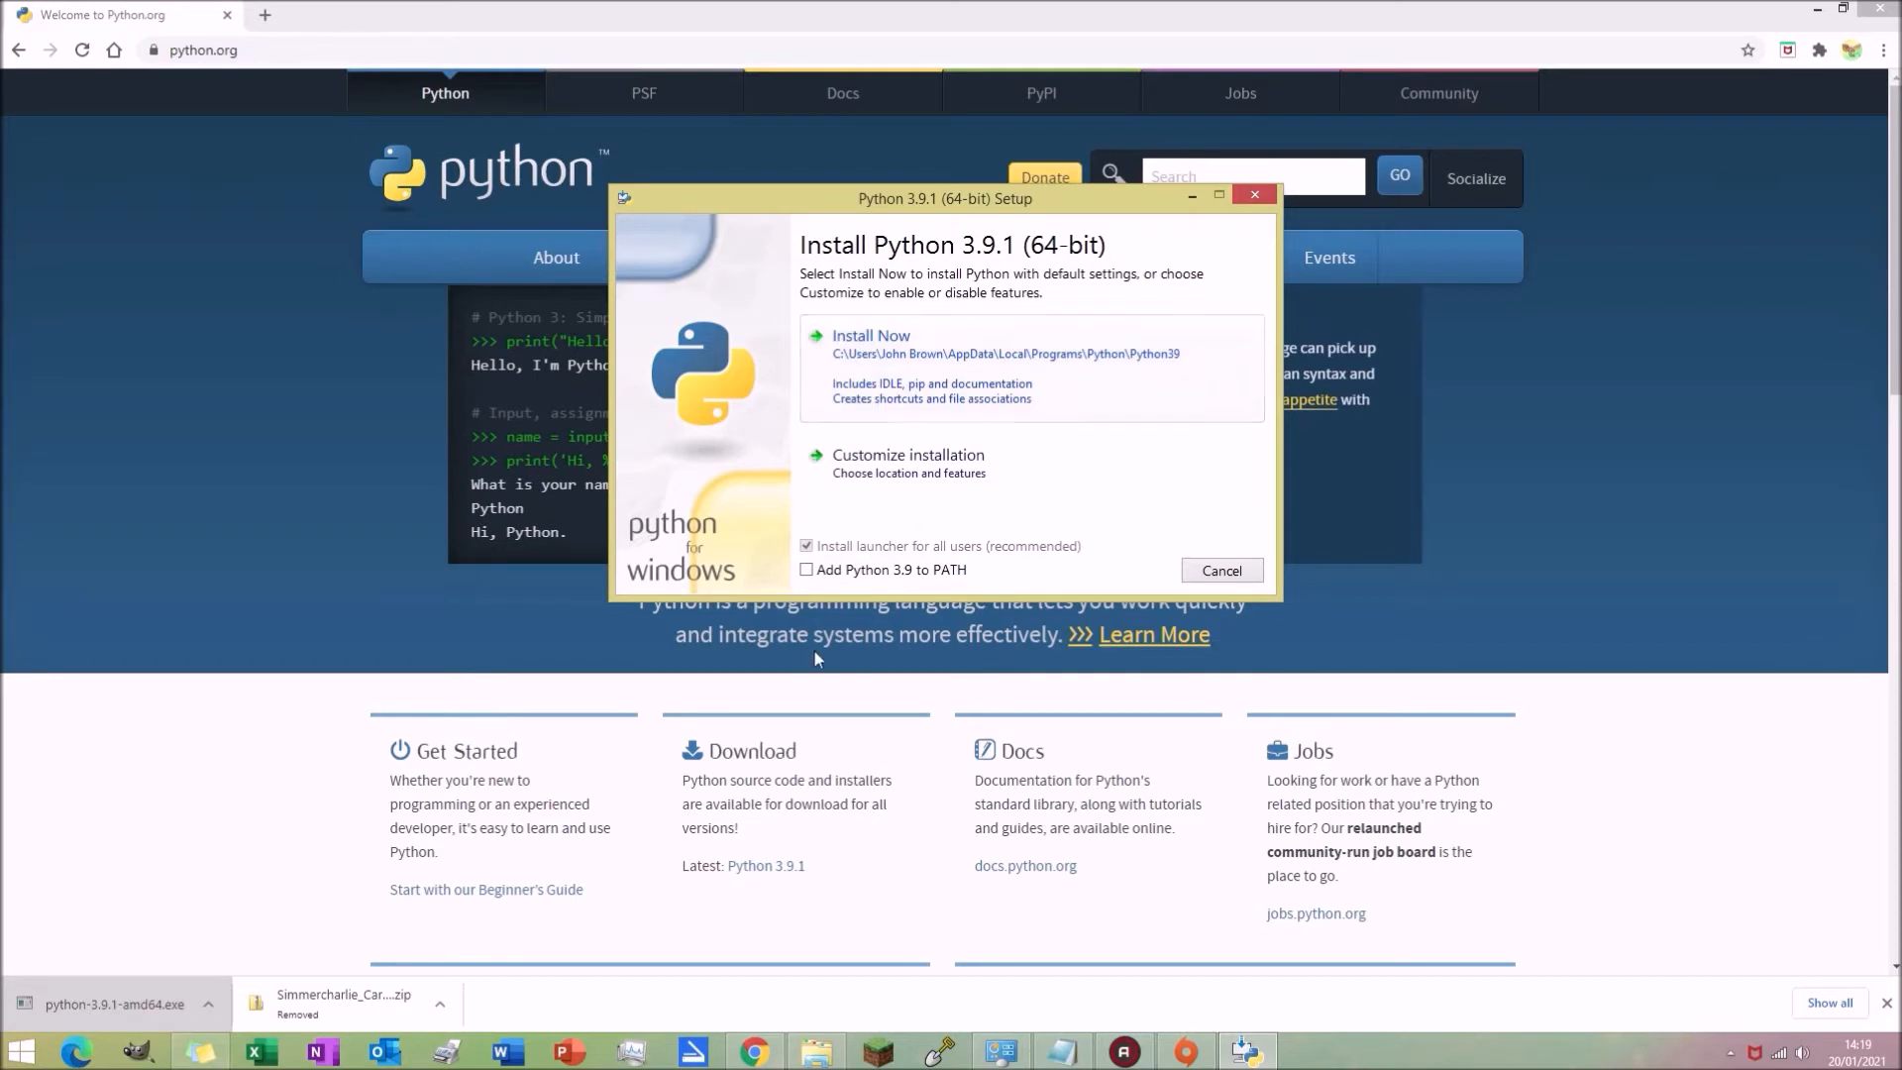
# Step: Enable Add Python 3.9 to PATH, choose Customize installation and keep all optional features
pyautogui.click(806, 570)
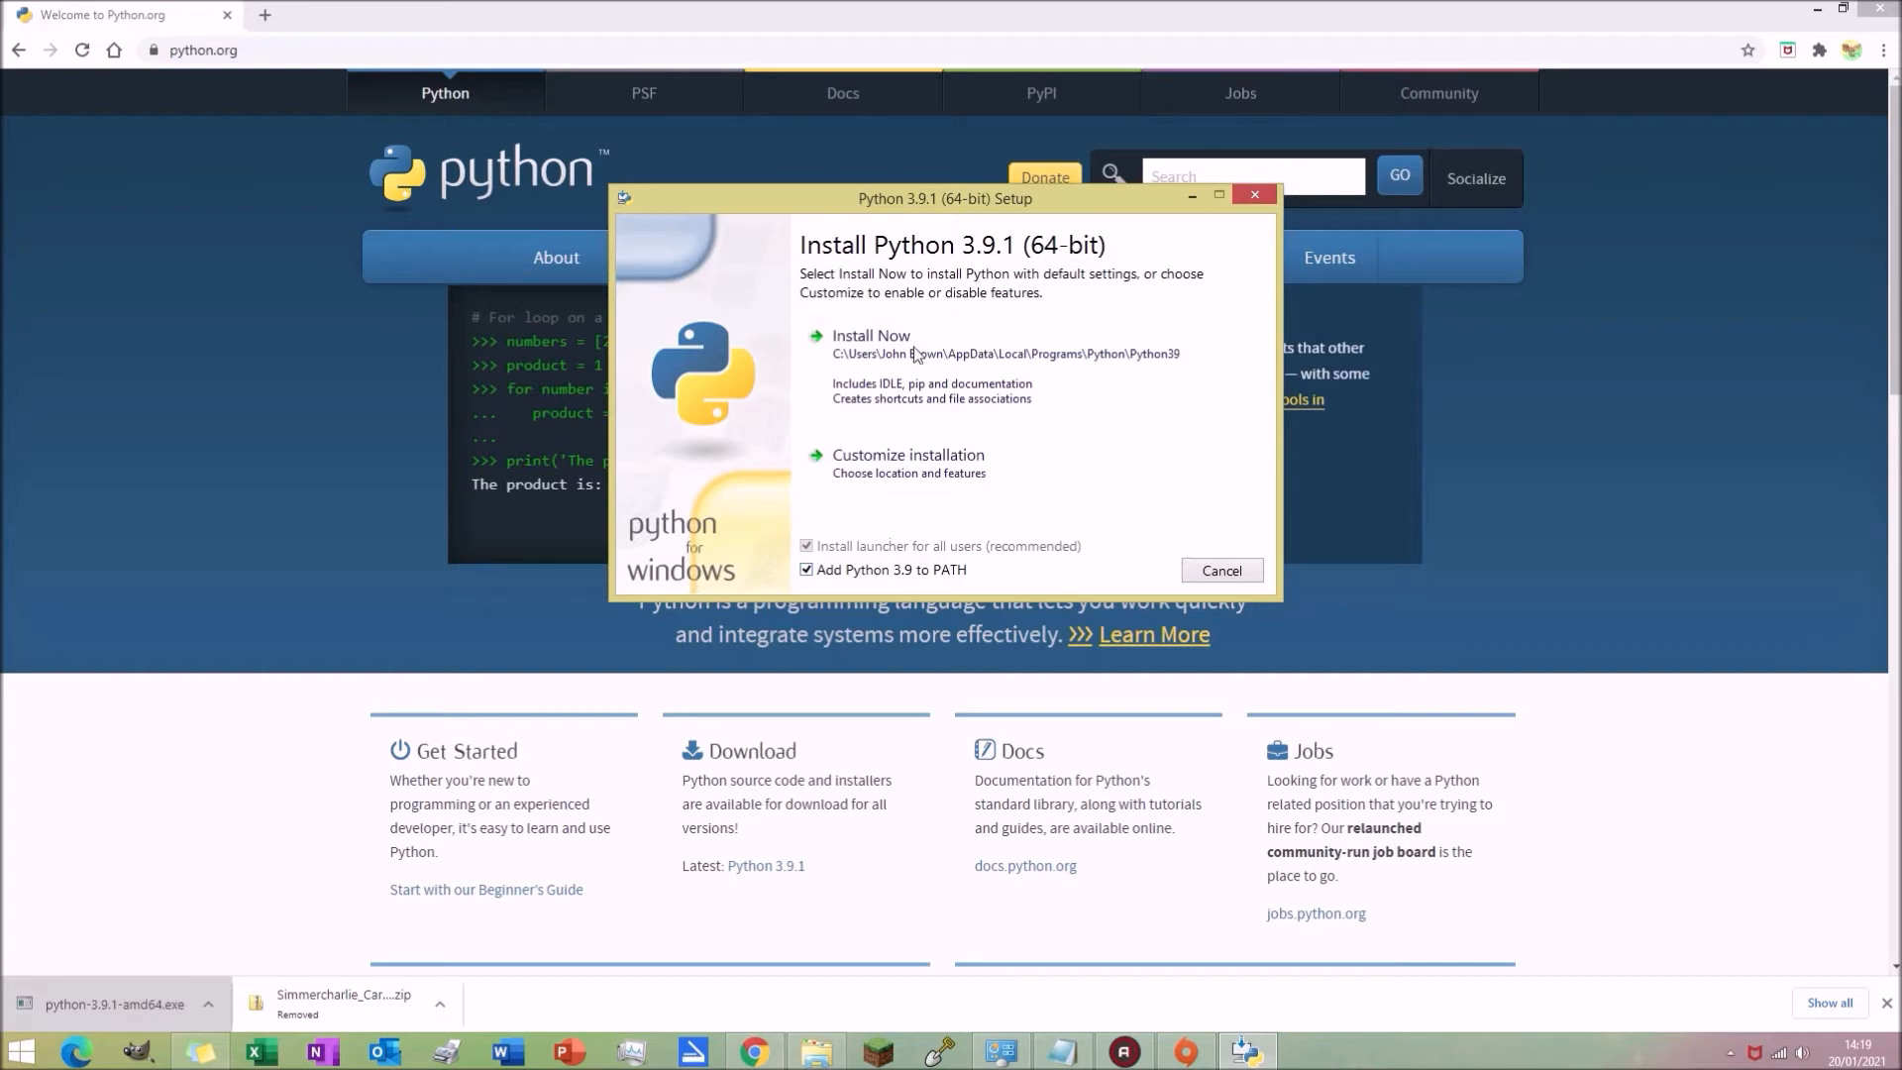
pyautogui.moveTo(928, 200); pyautogui.dragTo(933, 215)
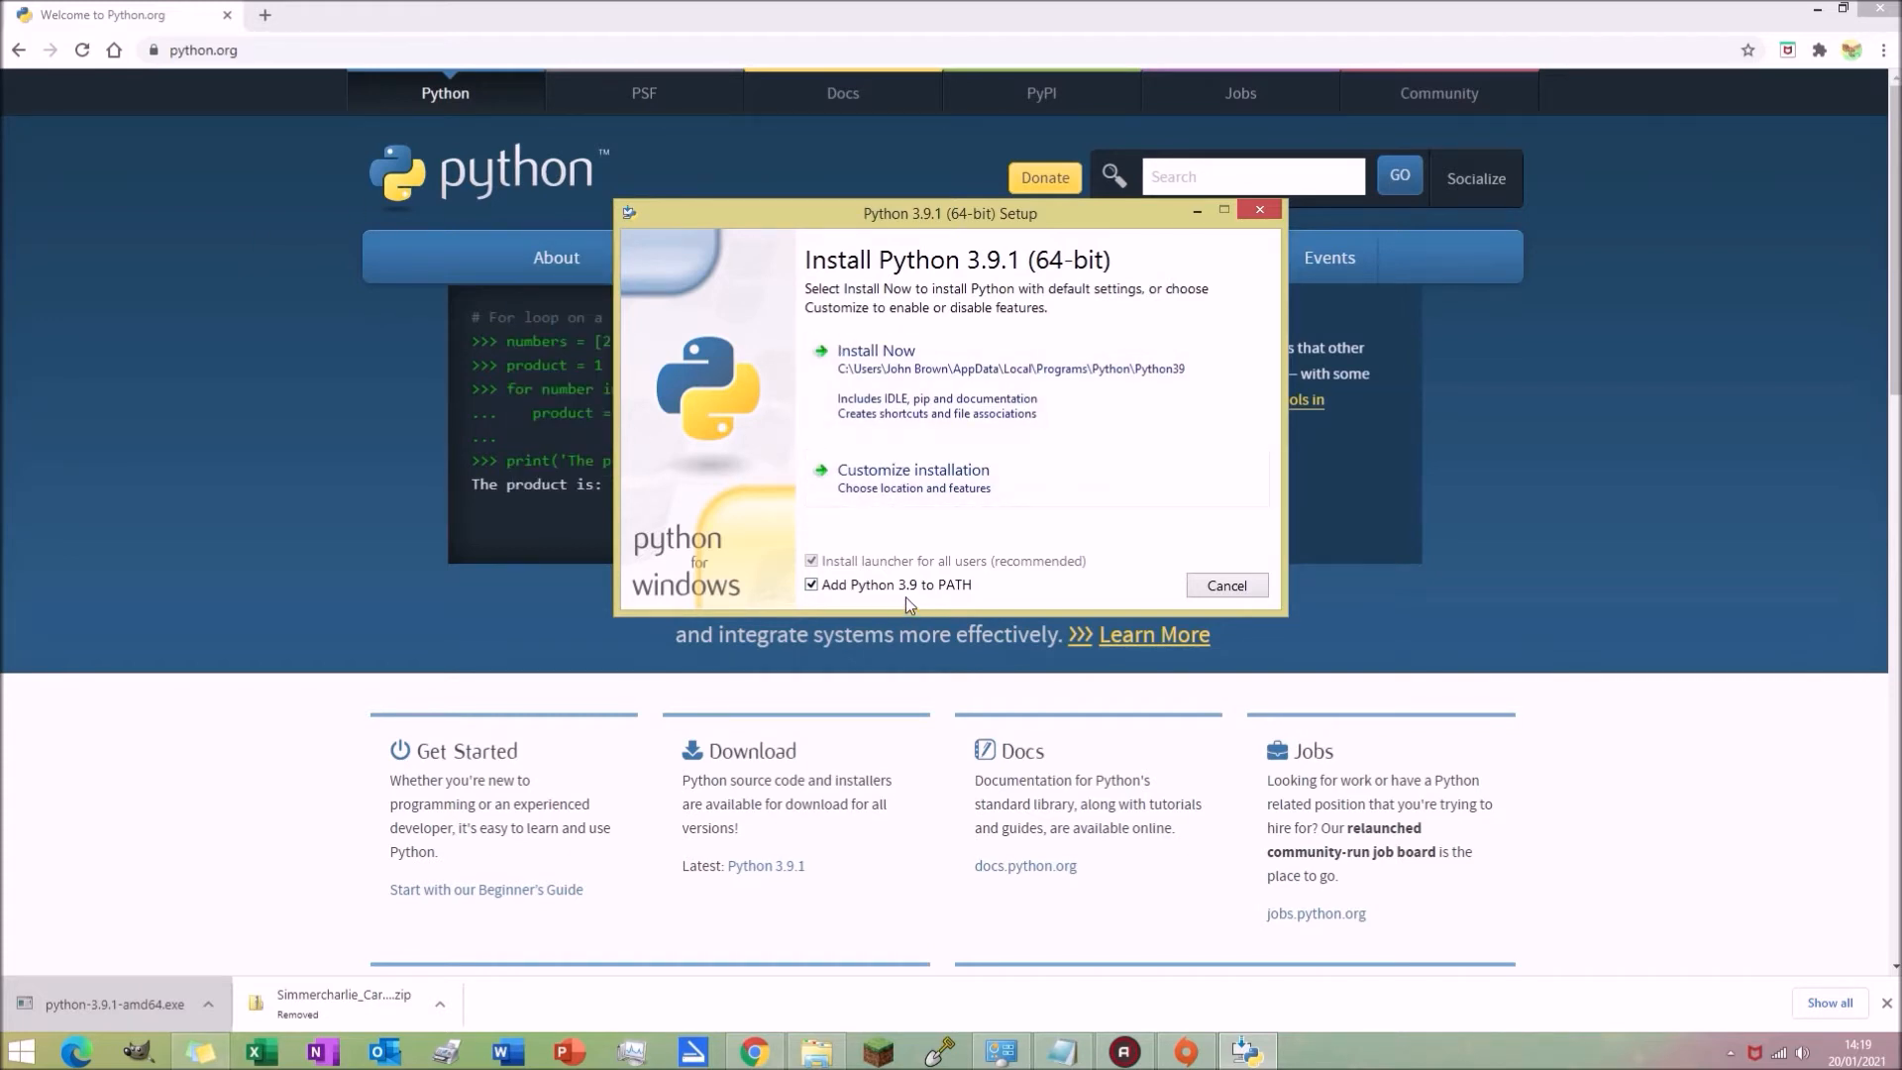
pyautogui.click(871, 489)
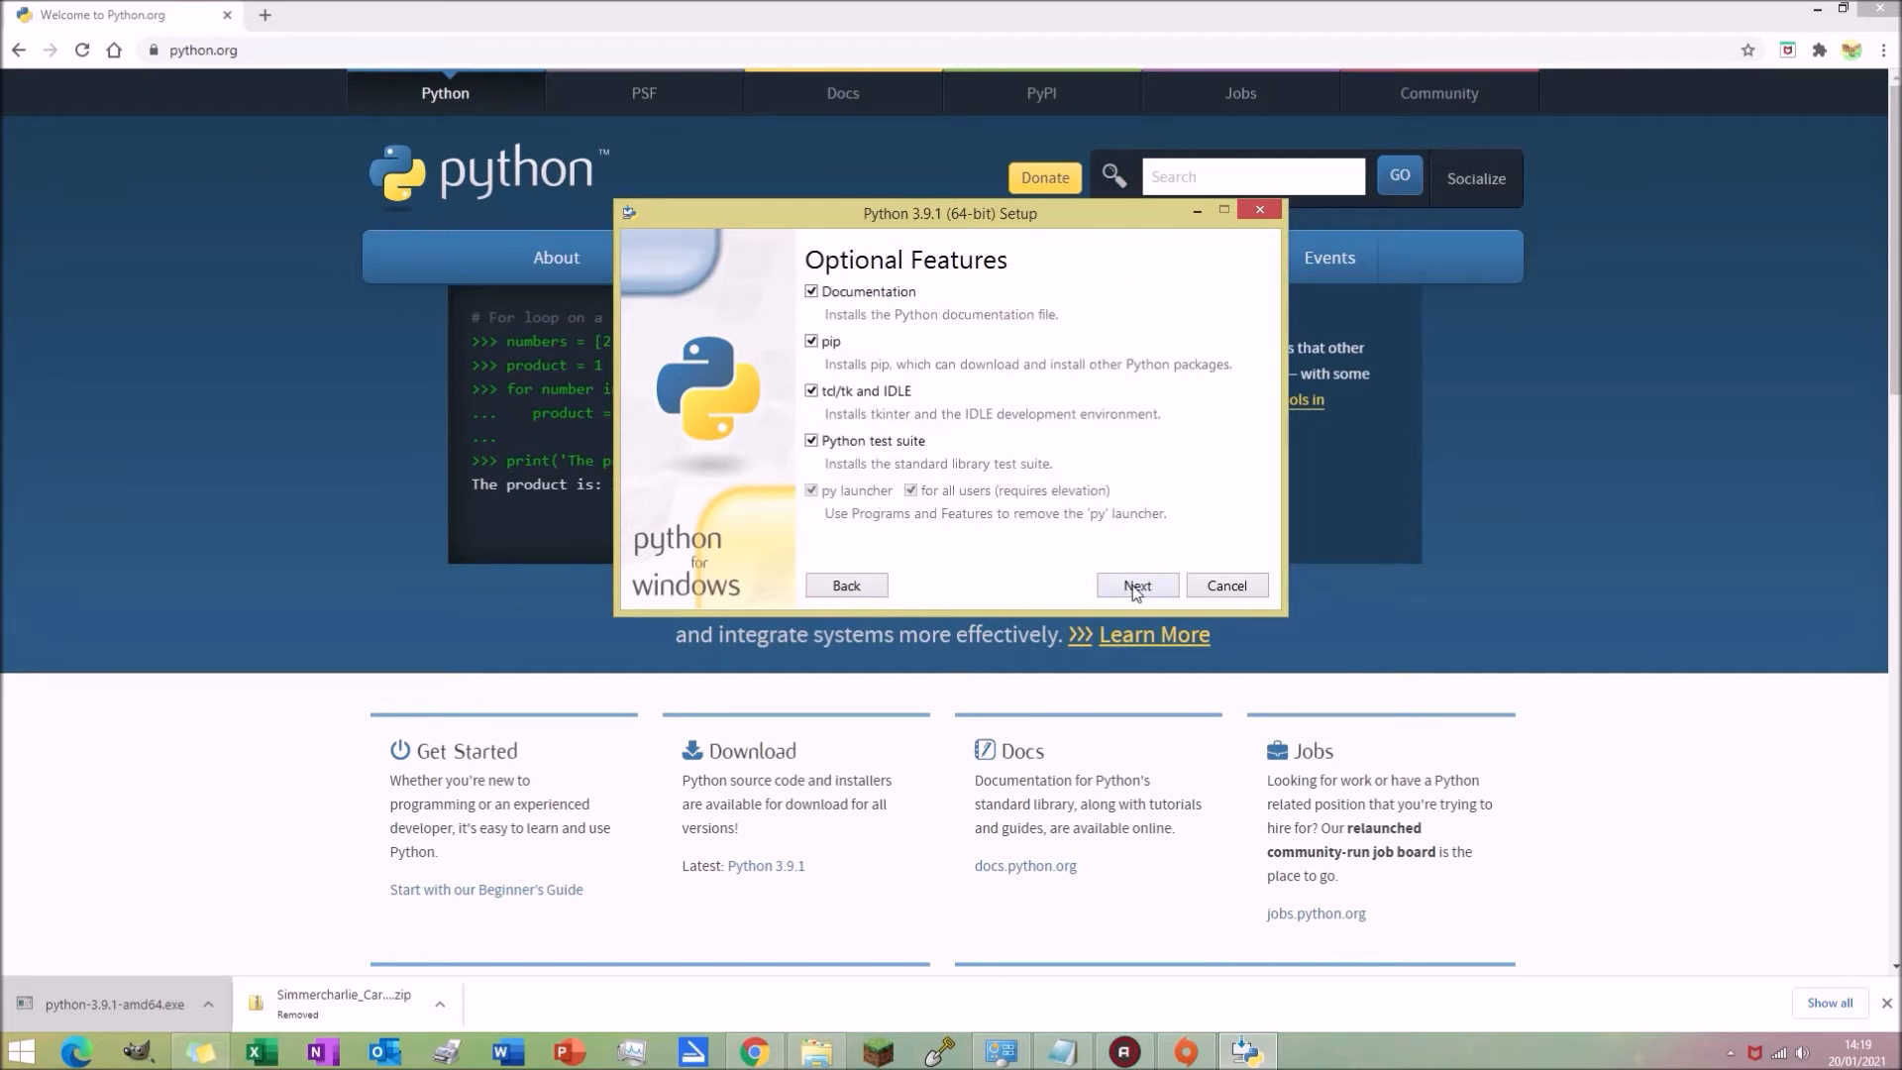
pyautogui.click(862, 589)
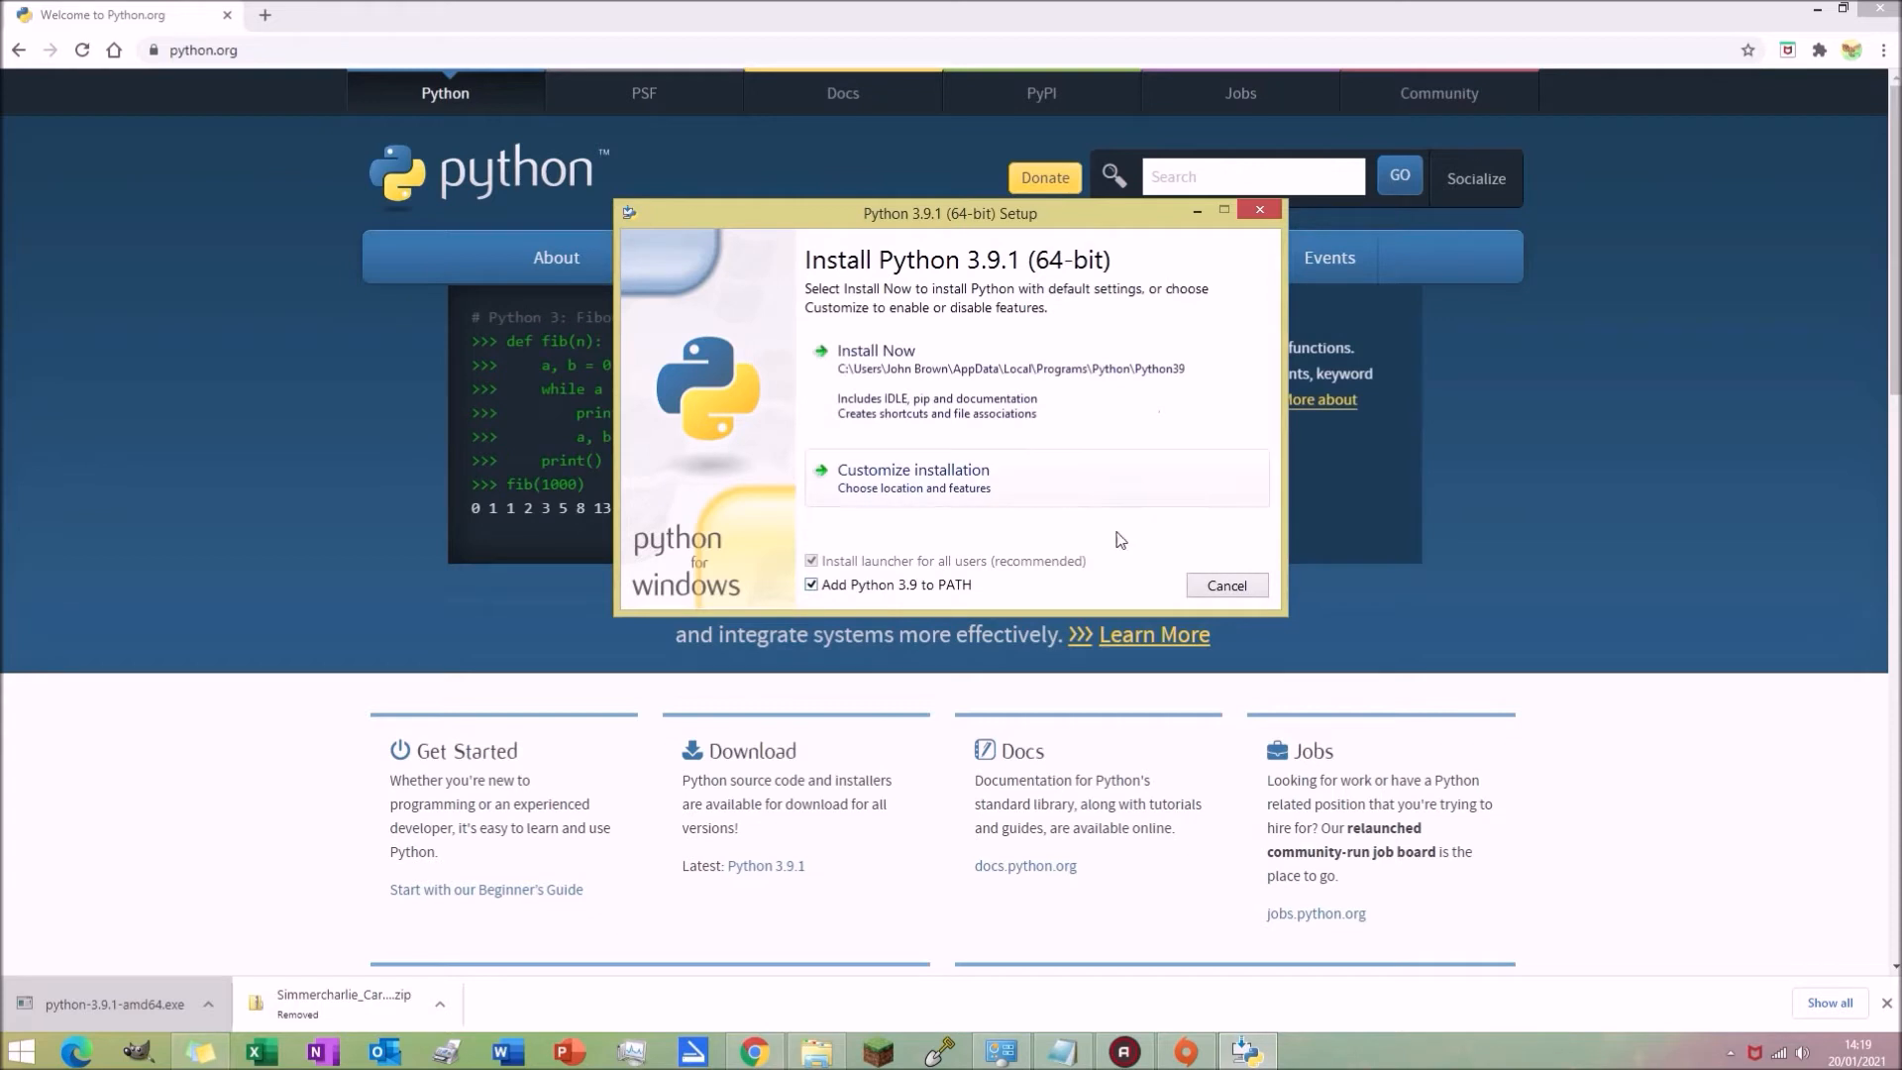
pyautogui.click(1107, 501)
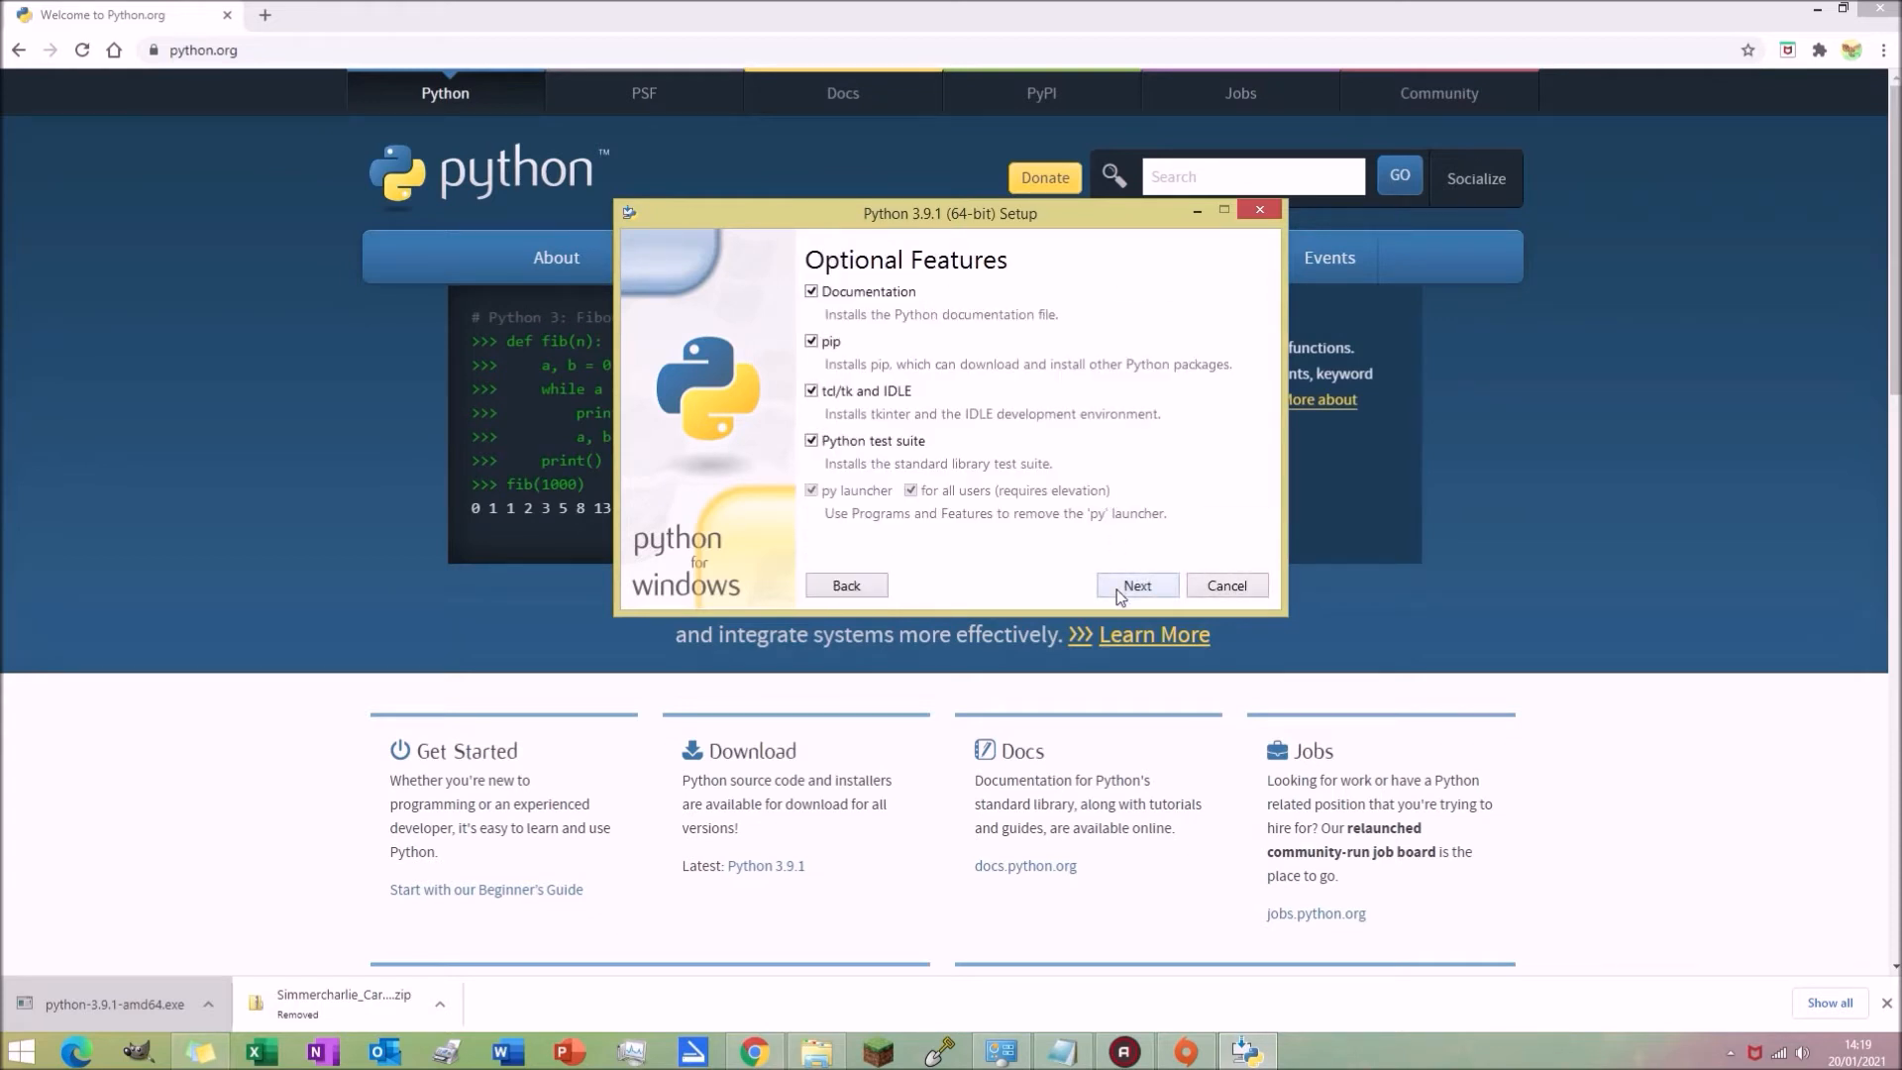
pyautogui.click(1117, 591)
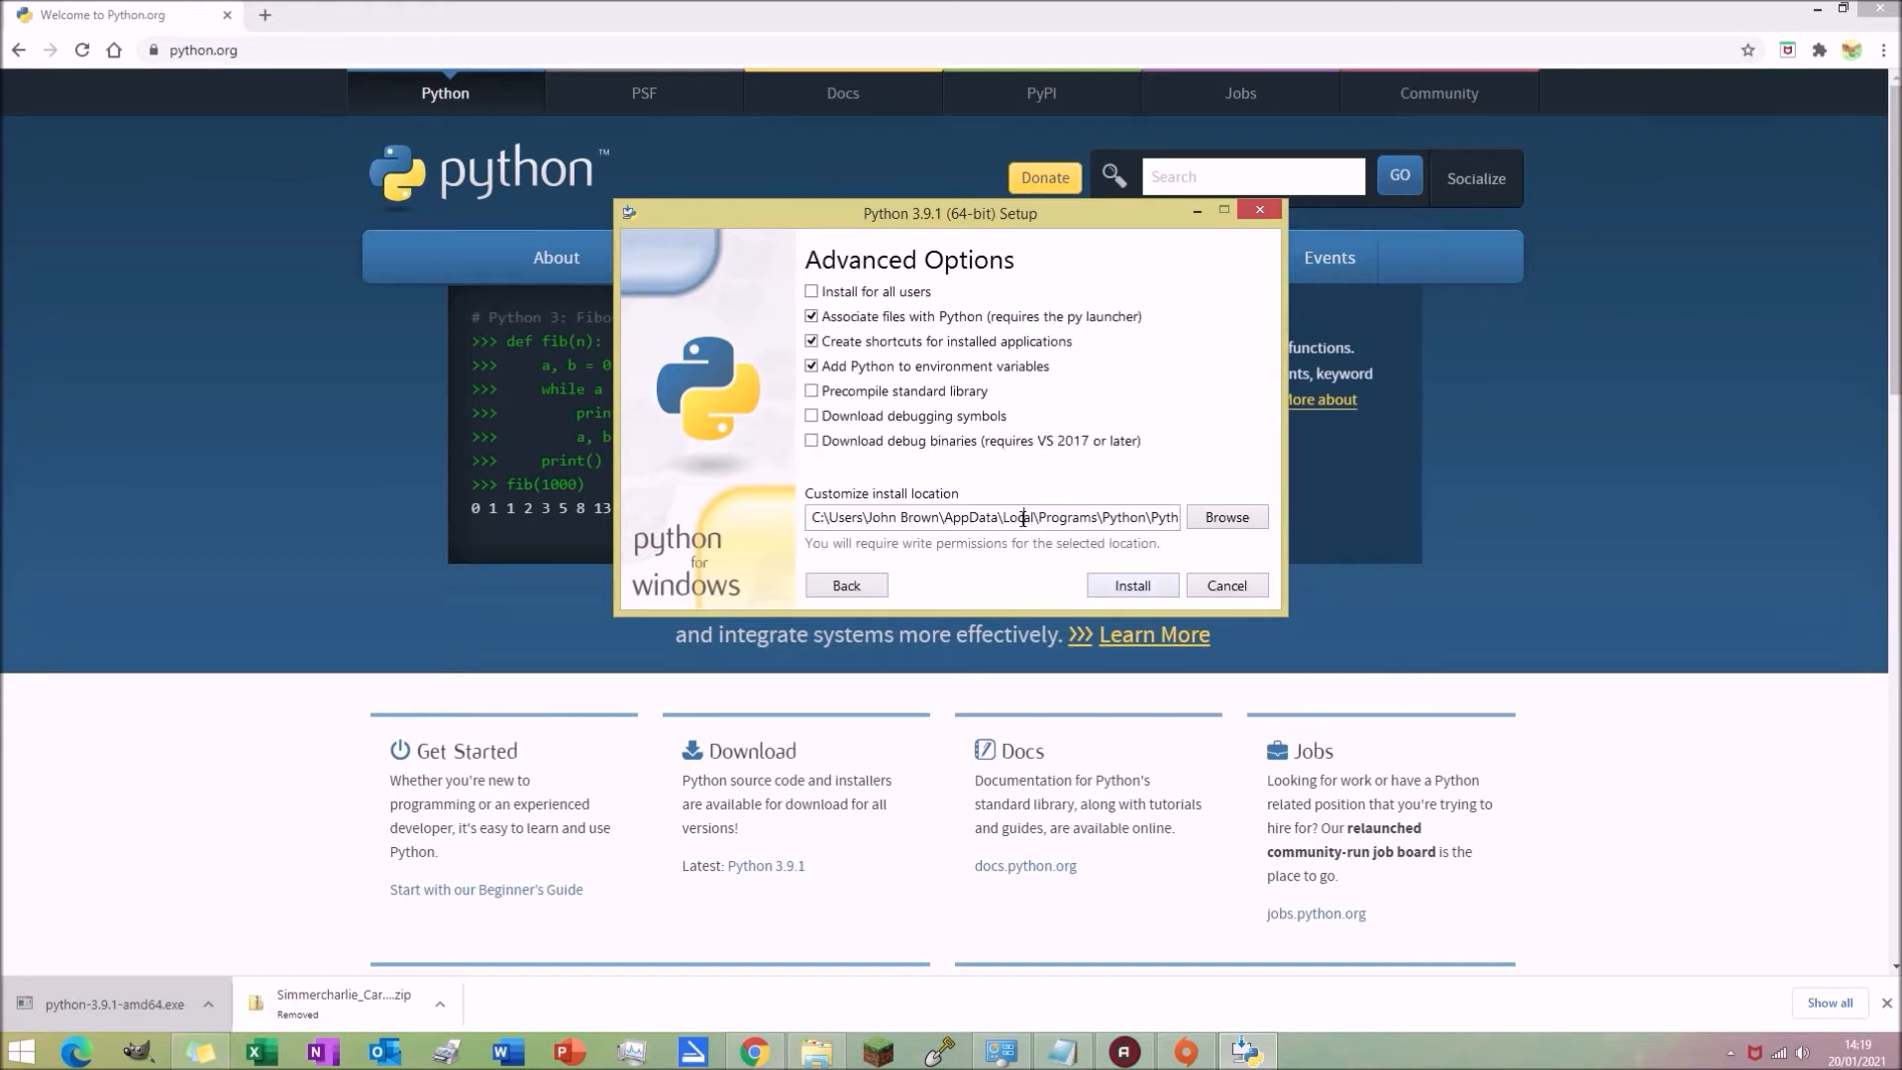
# Step: Set the custom install location to C:\Python39 and start the installation
pyautogui.doubleClick(960, 517)
pyautogui.click(960, 517)
pyautogui.moveTo(822, 517); pyautogui.dragTo(1473, 491)
pyautogui.write('C')
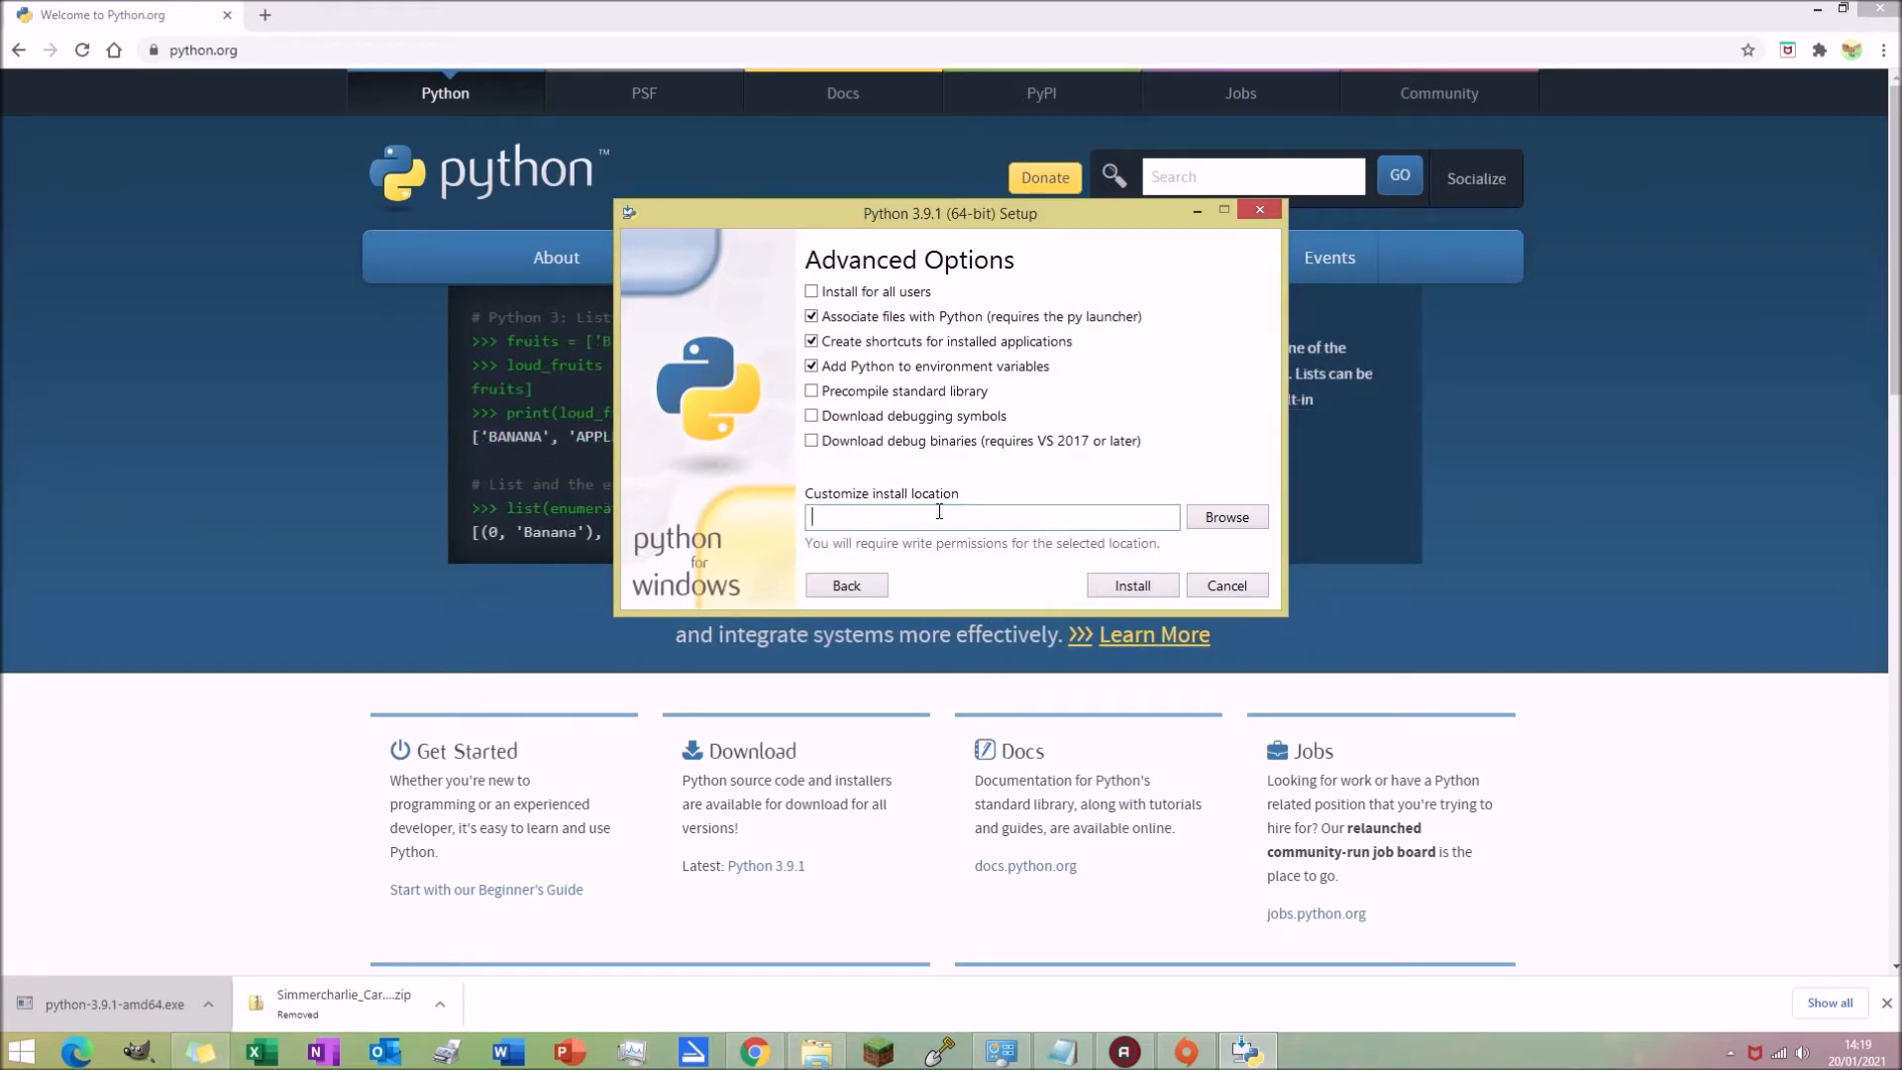
pyautogui.write(':\\')
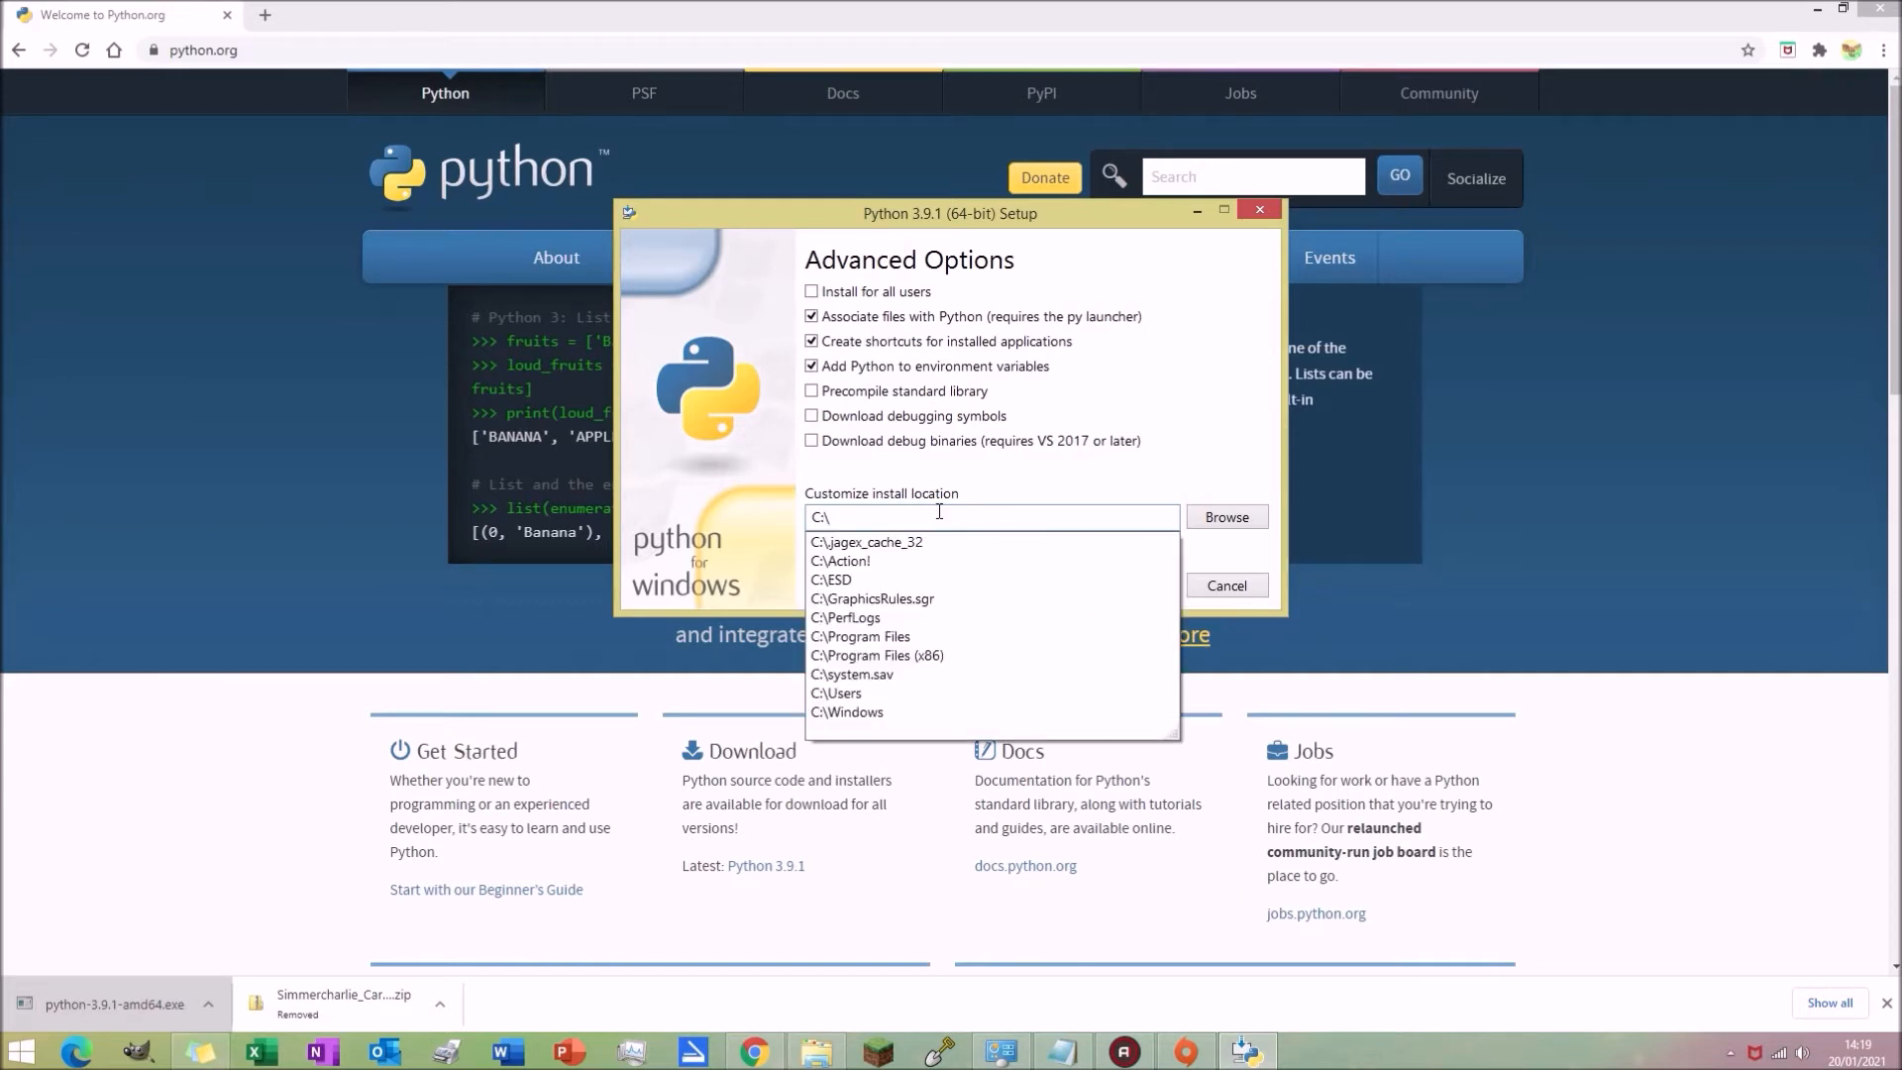
pyautogui.write('Python39')
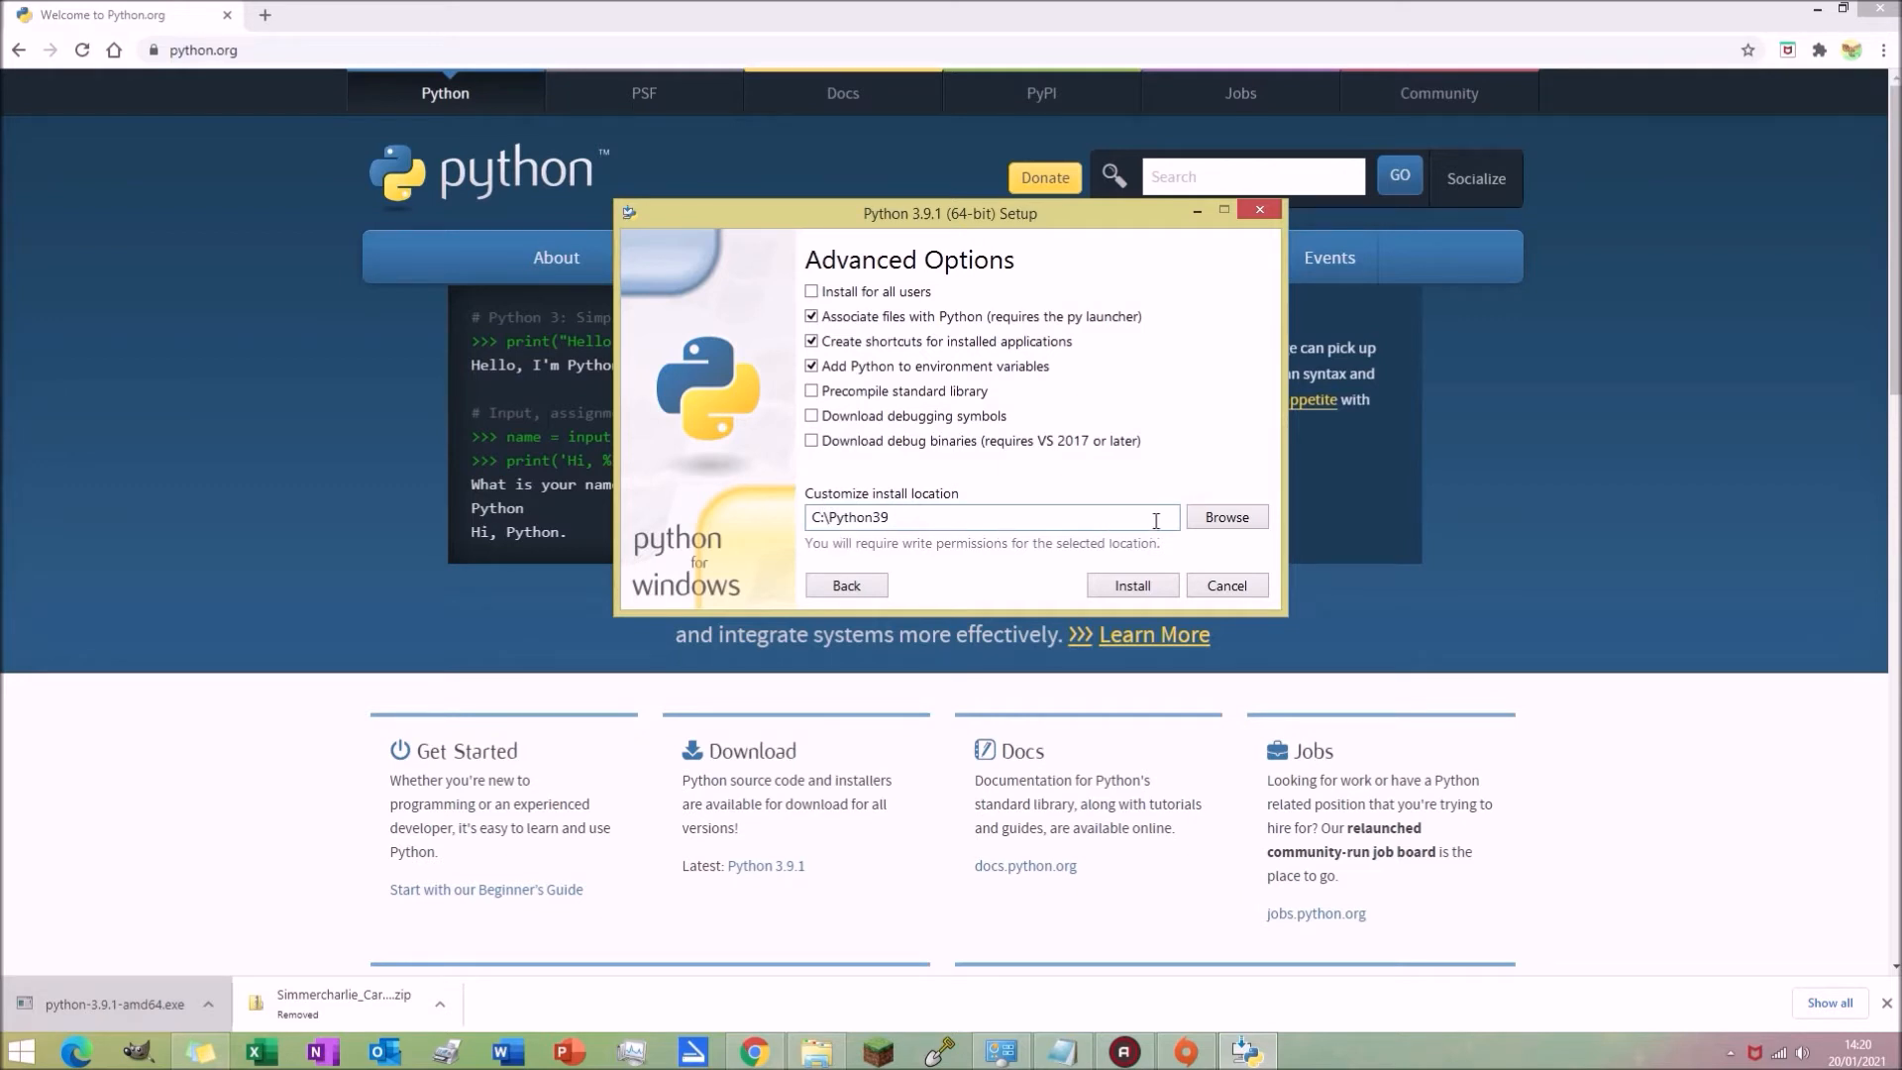
pyautogui.hotkey('ctrl', 'z')
pyautogui.hotkey('ctrl', 'a')
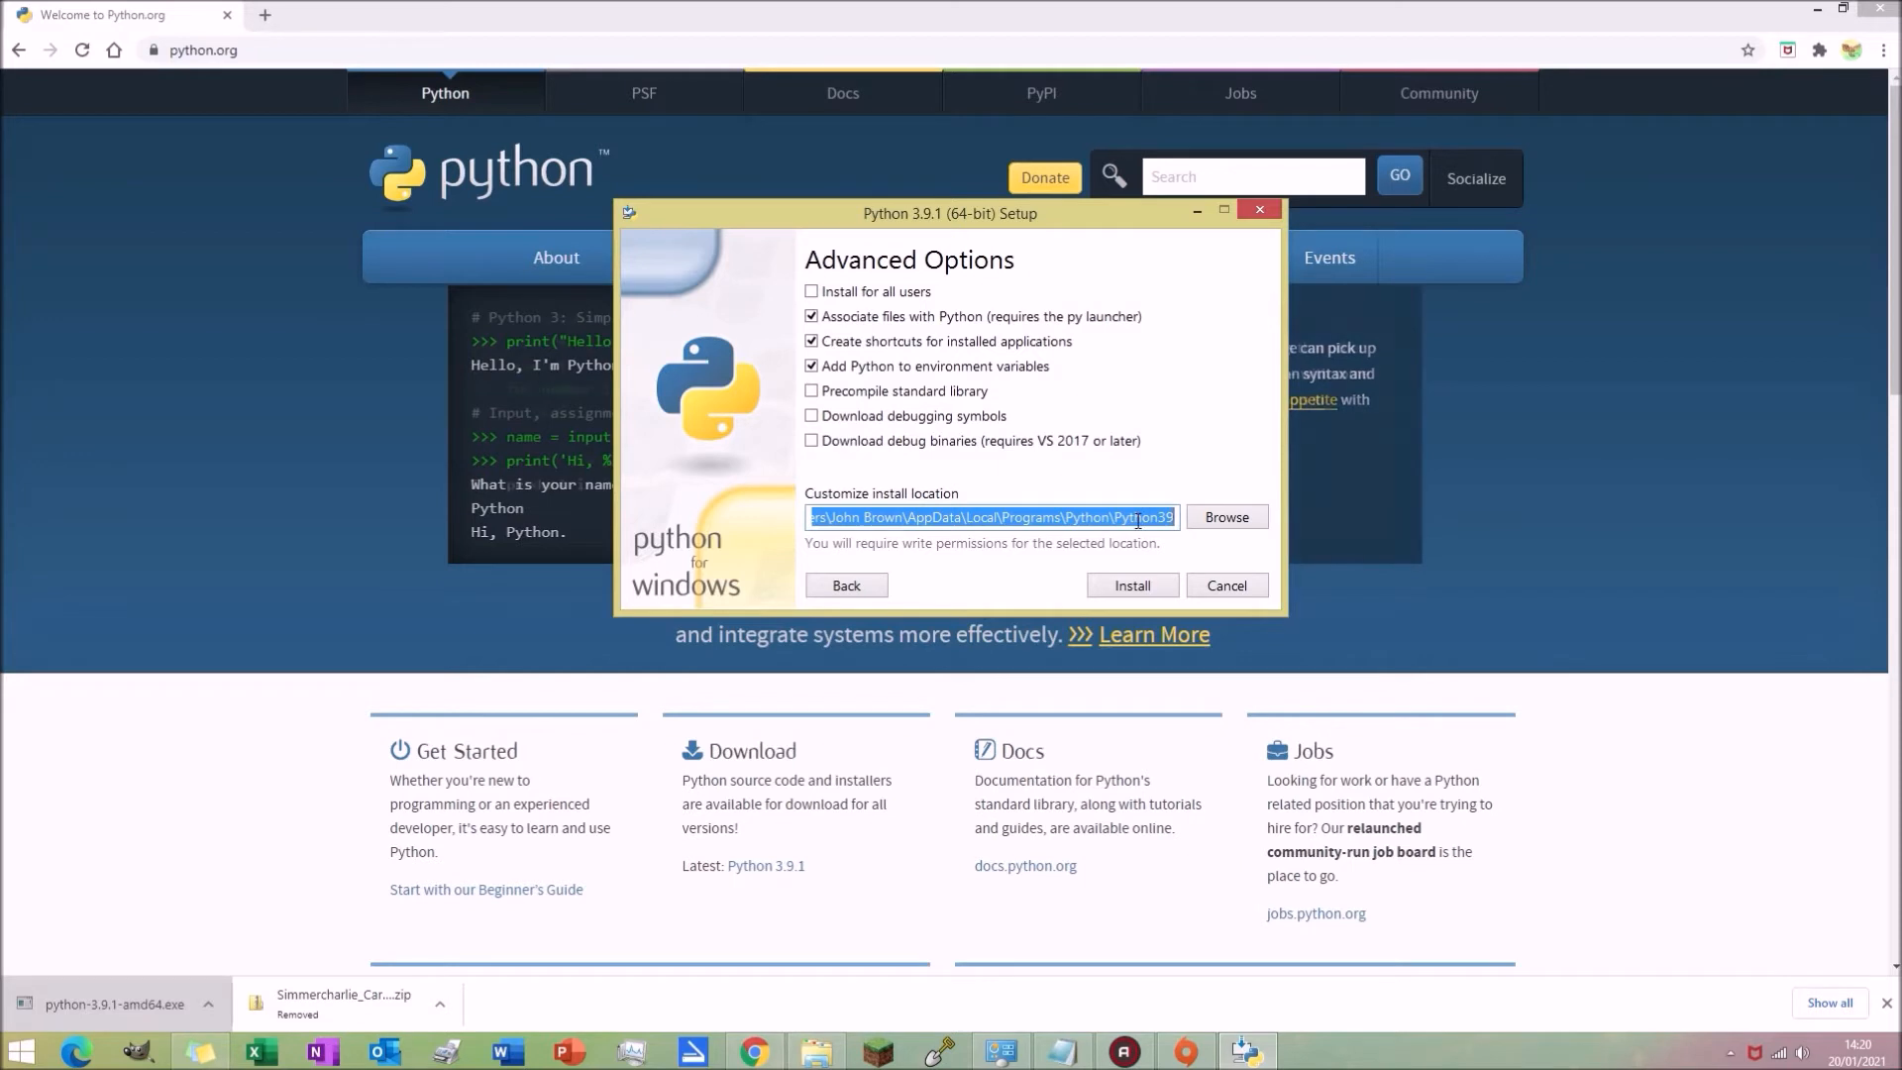
pyautogui.moveTo(1104, 521); pyautogui.dragTo(1149, 508)
pyautogui.press('Delete')
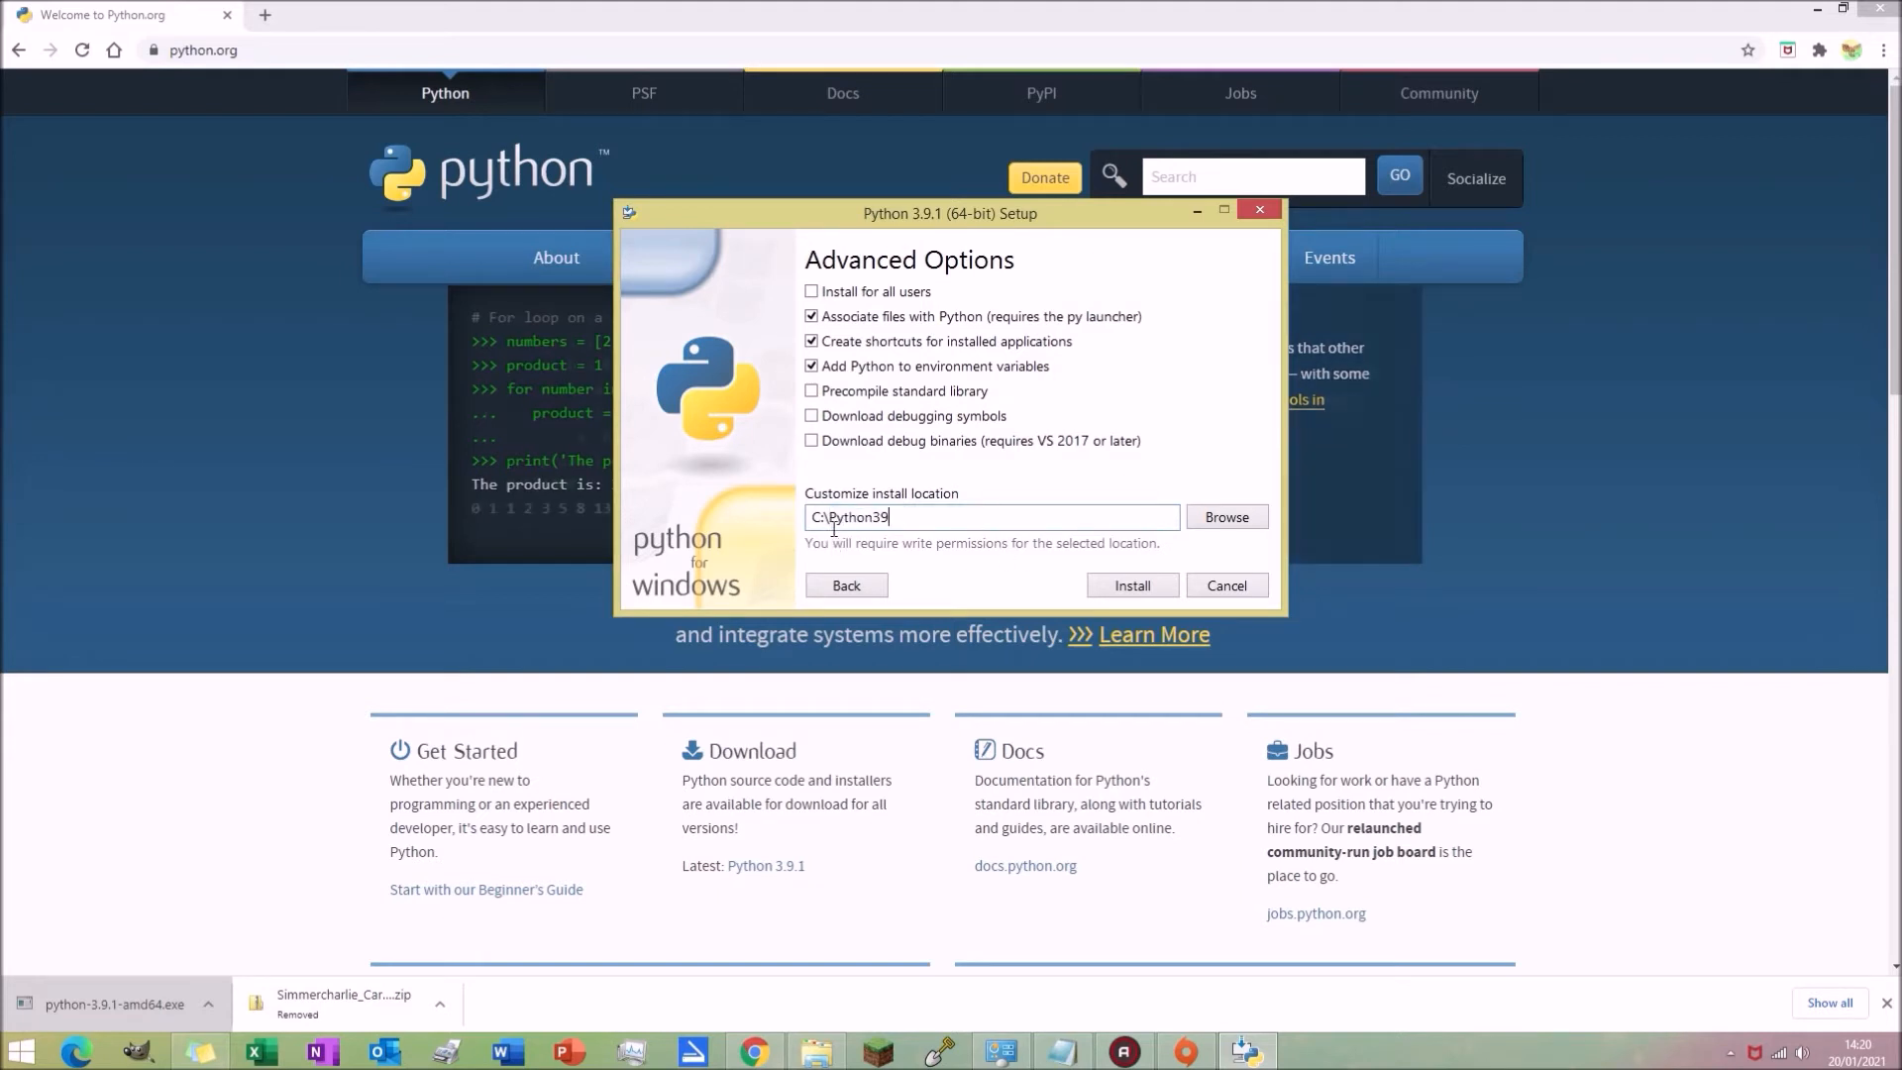
pyautogui.moveTo(874, 518); pyautogui.dragTo(904, 515)
pyautogui.click(916, 516)
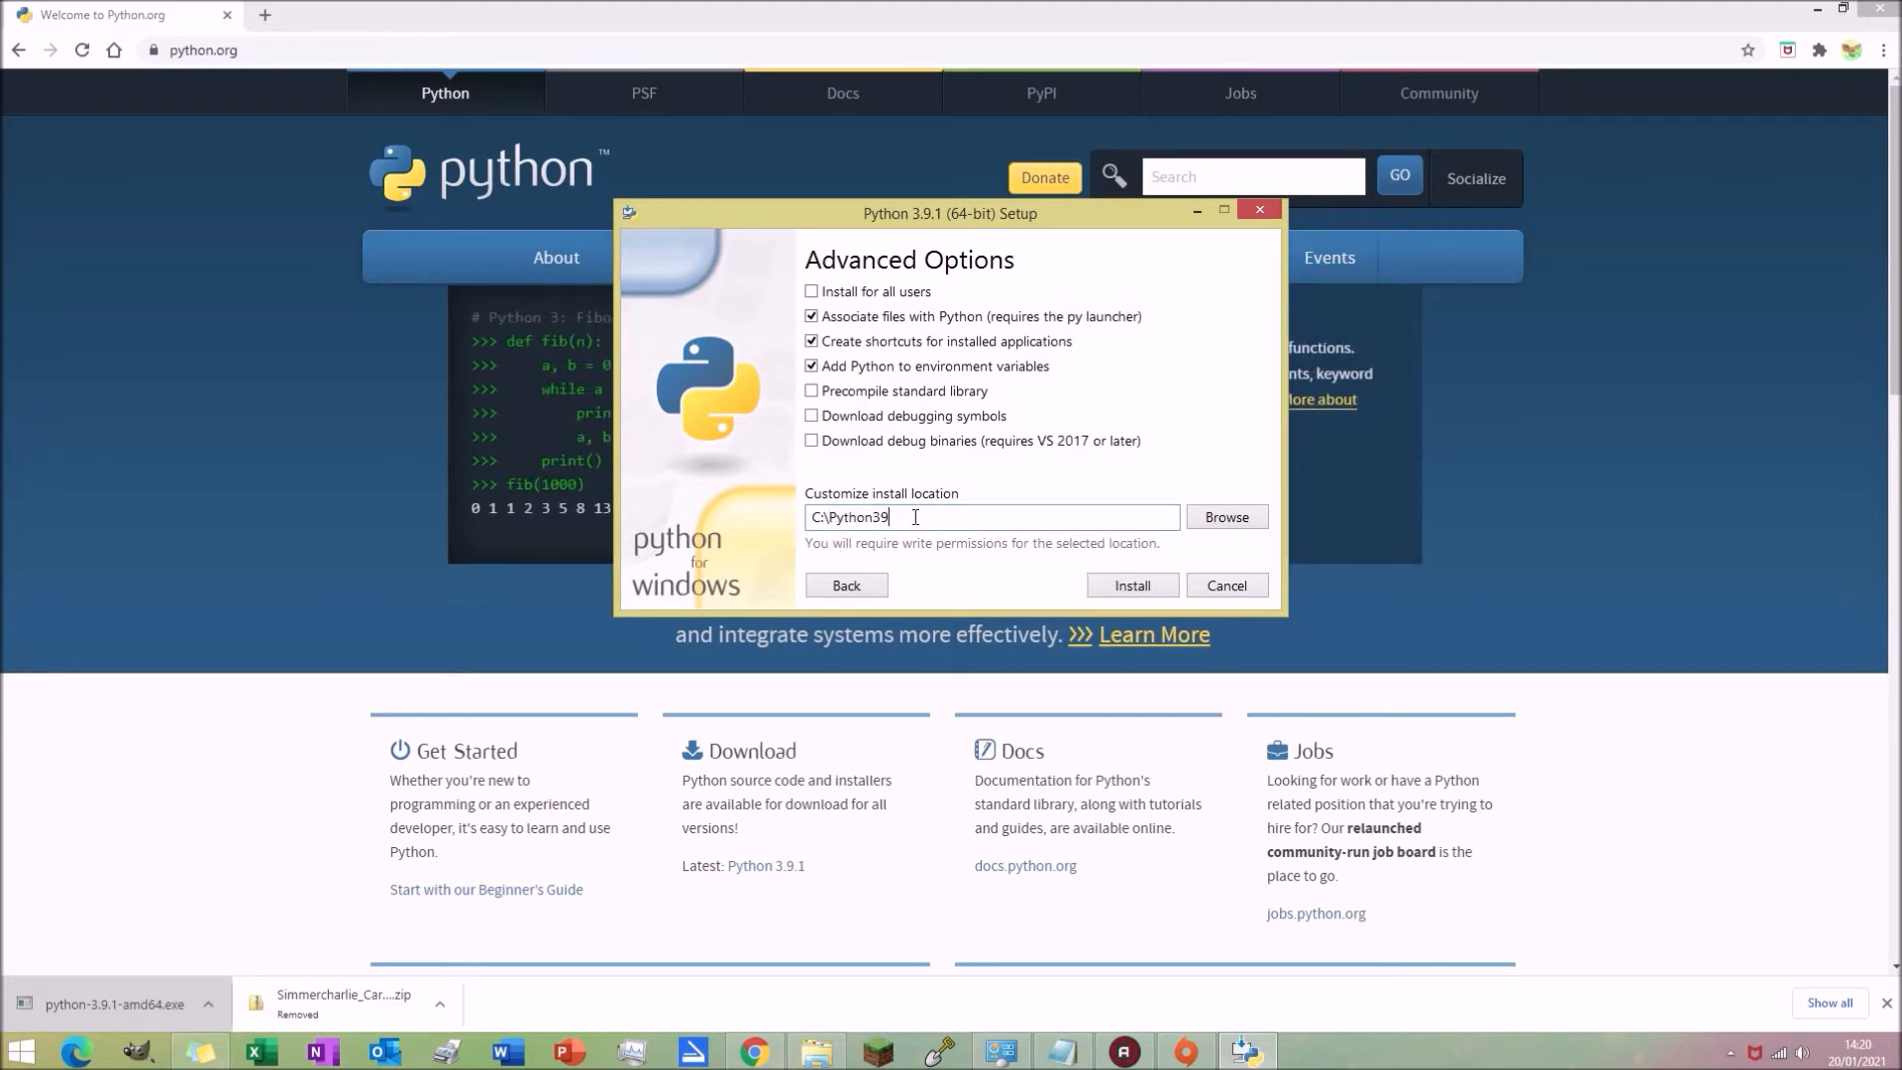
pyautogui.click(1140, 585)
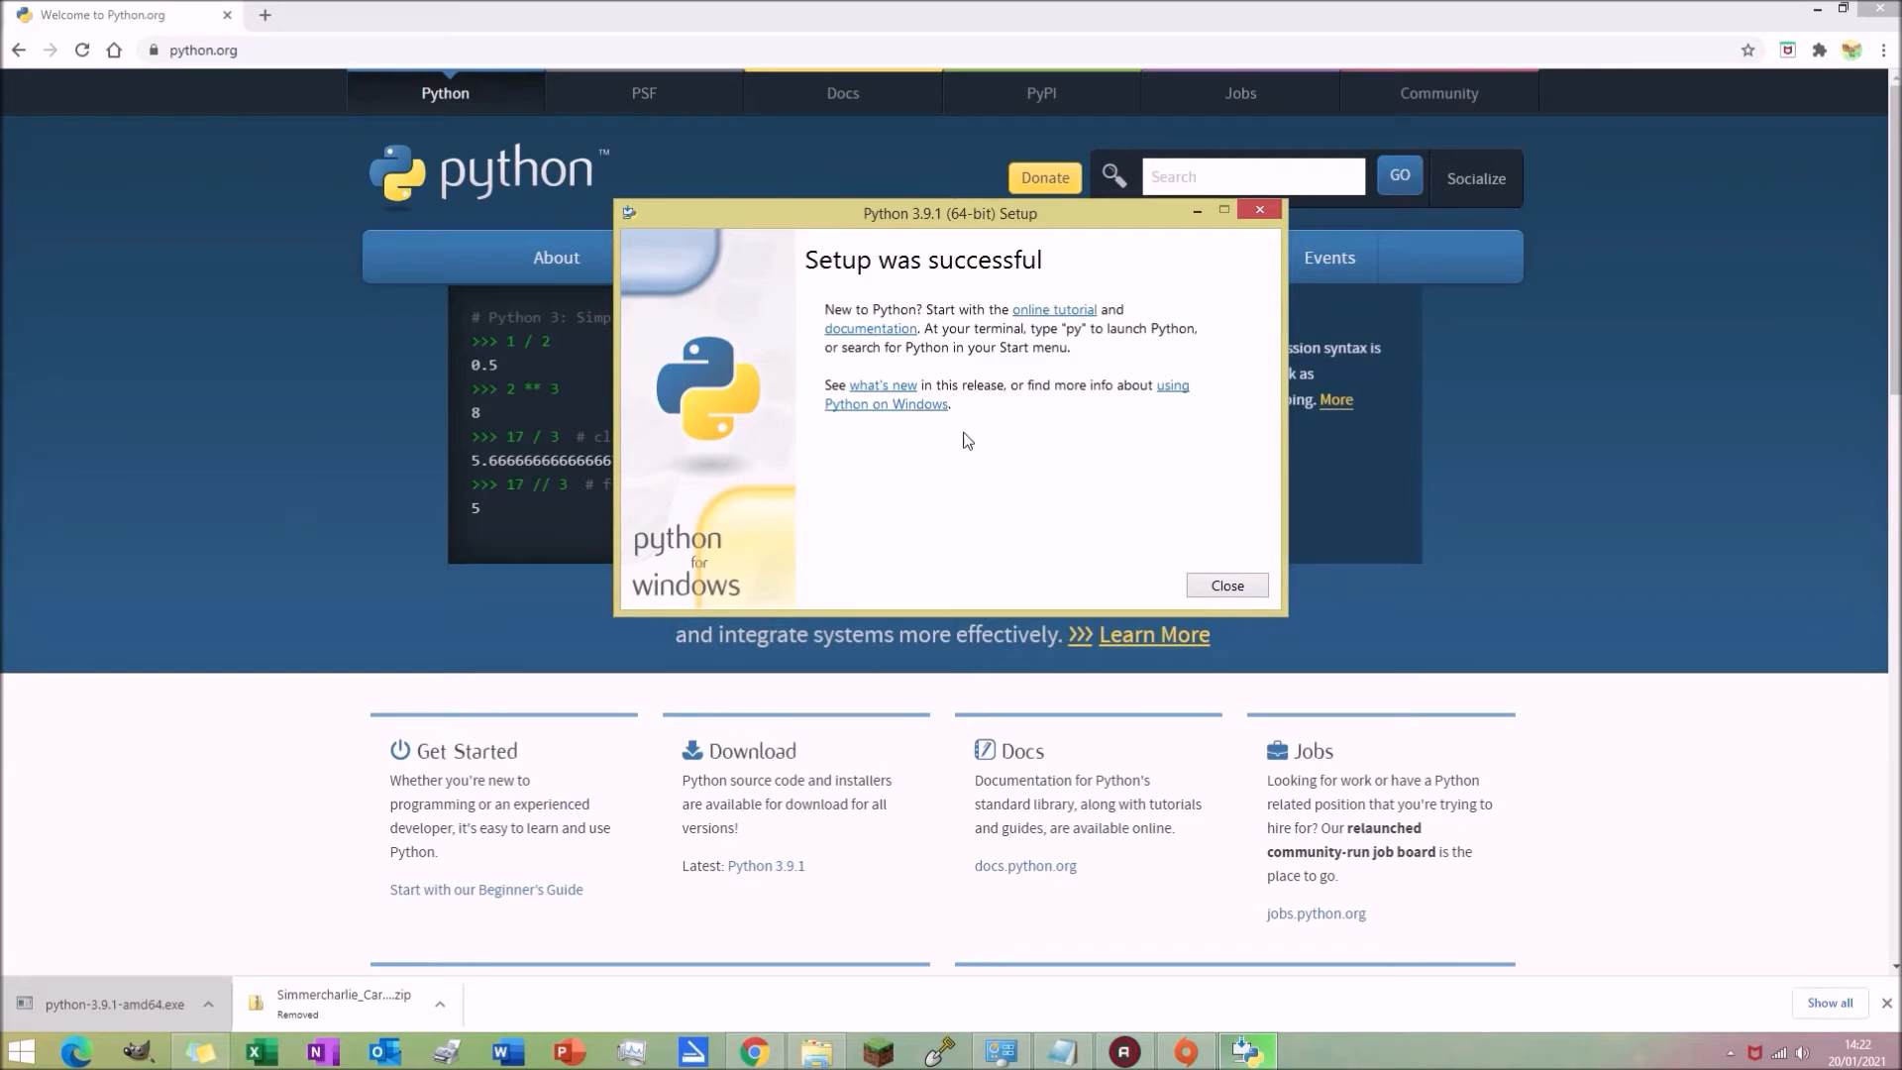
# Step: Close the finished setup and open the C:\Python39 folder in File Explorer
pyautogui.click(1206, 587)
pyautogui.click(816, 1050)
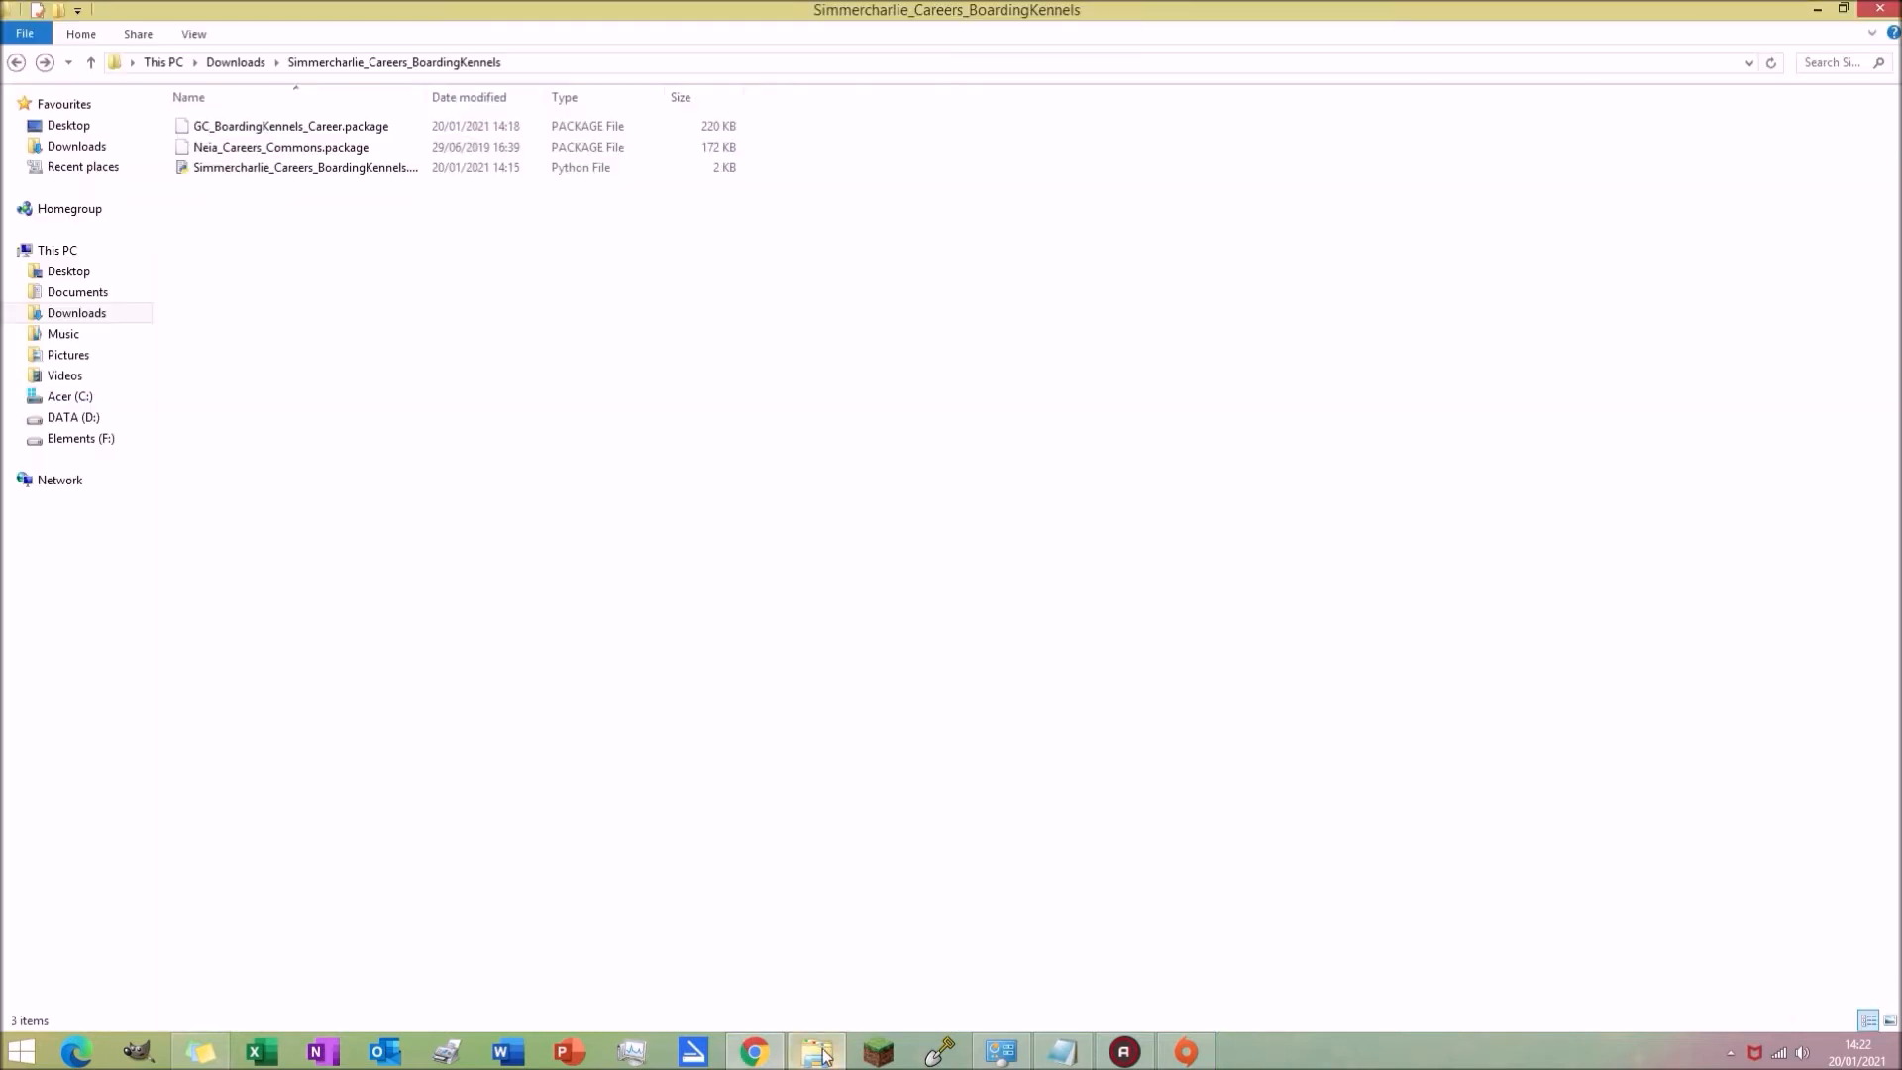
pyautogui.click(75, 399)
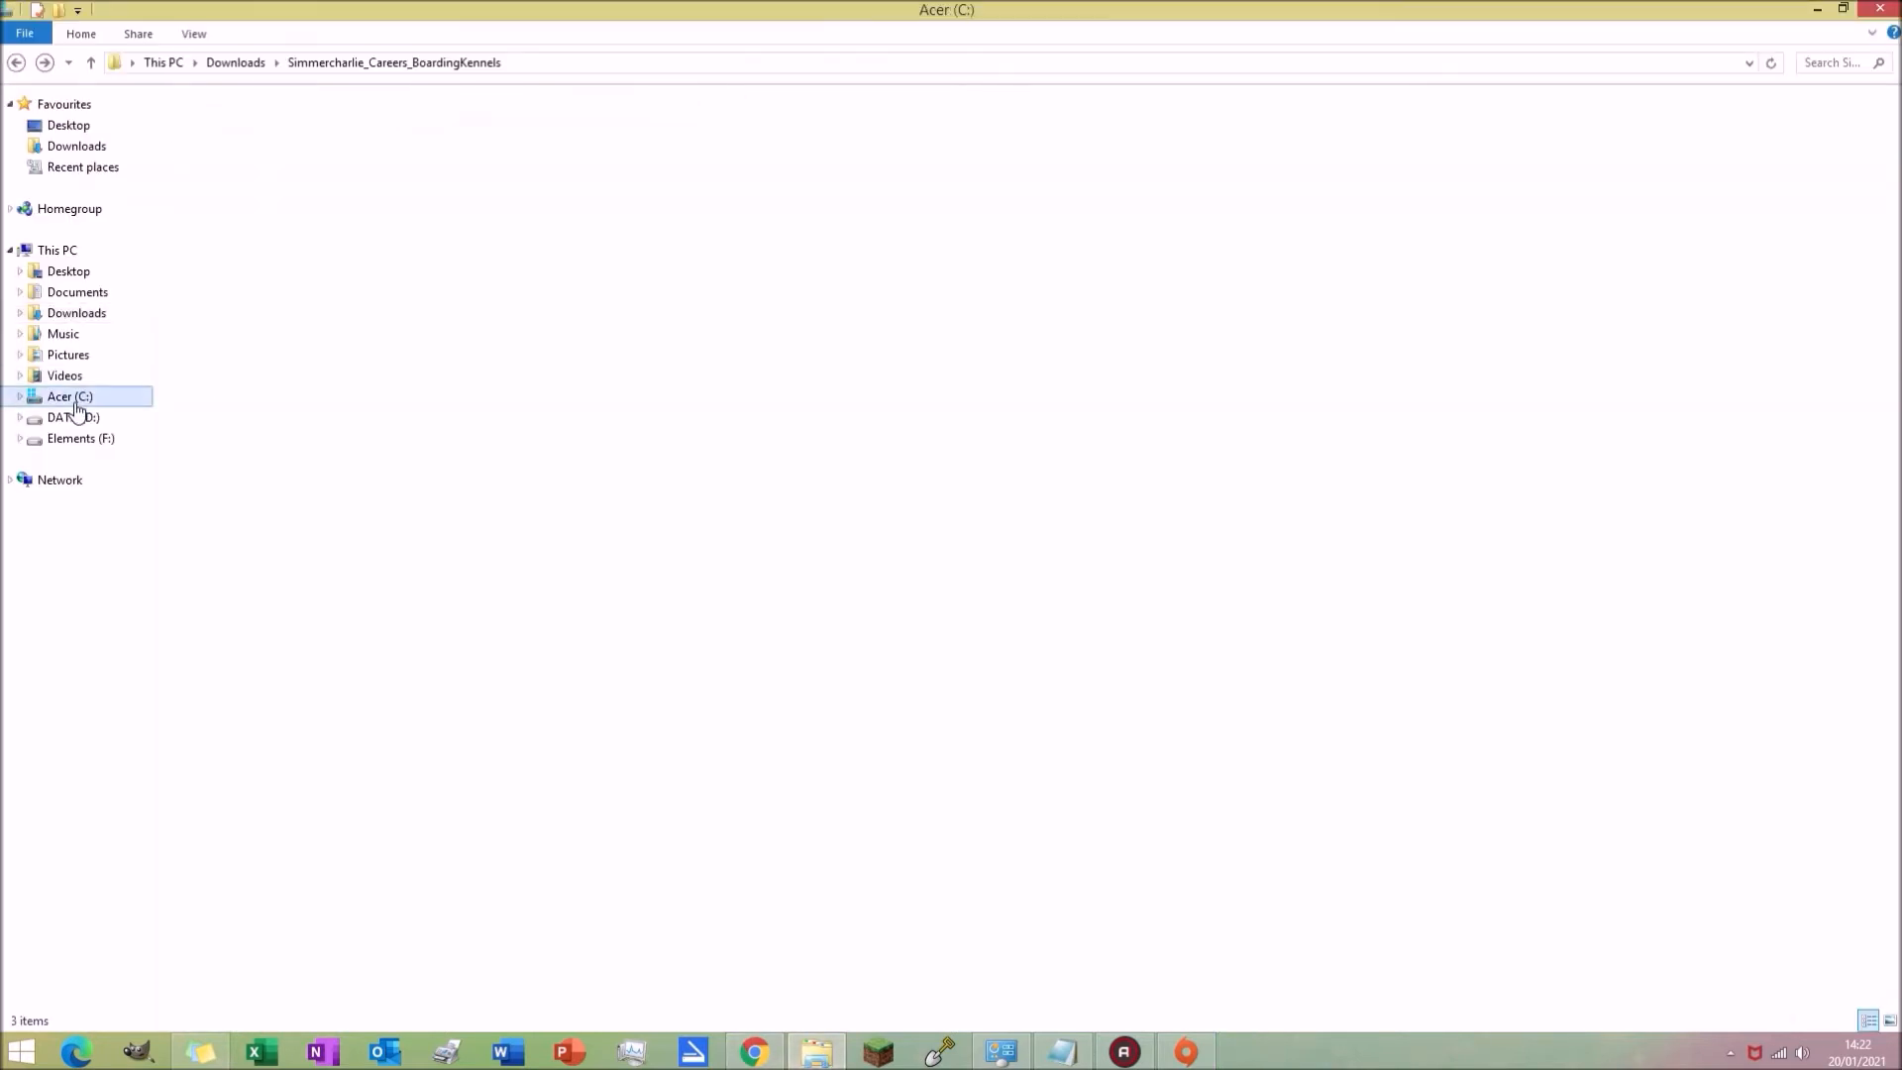
pyautogui.click(216, 252)
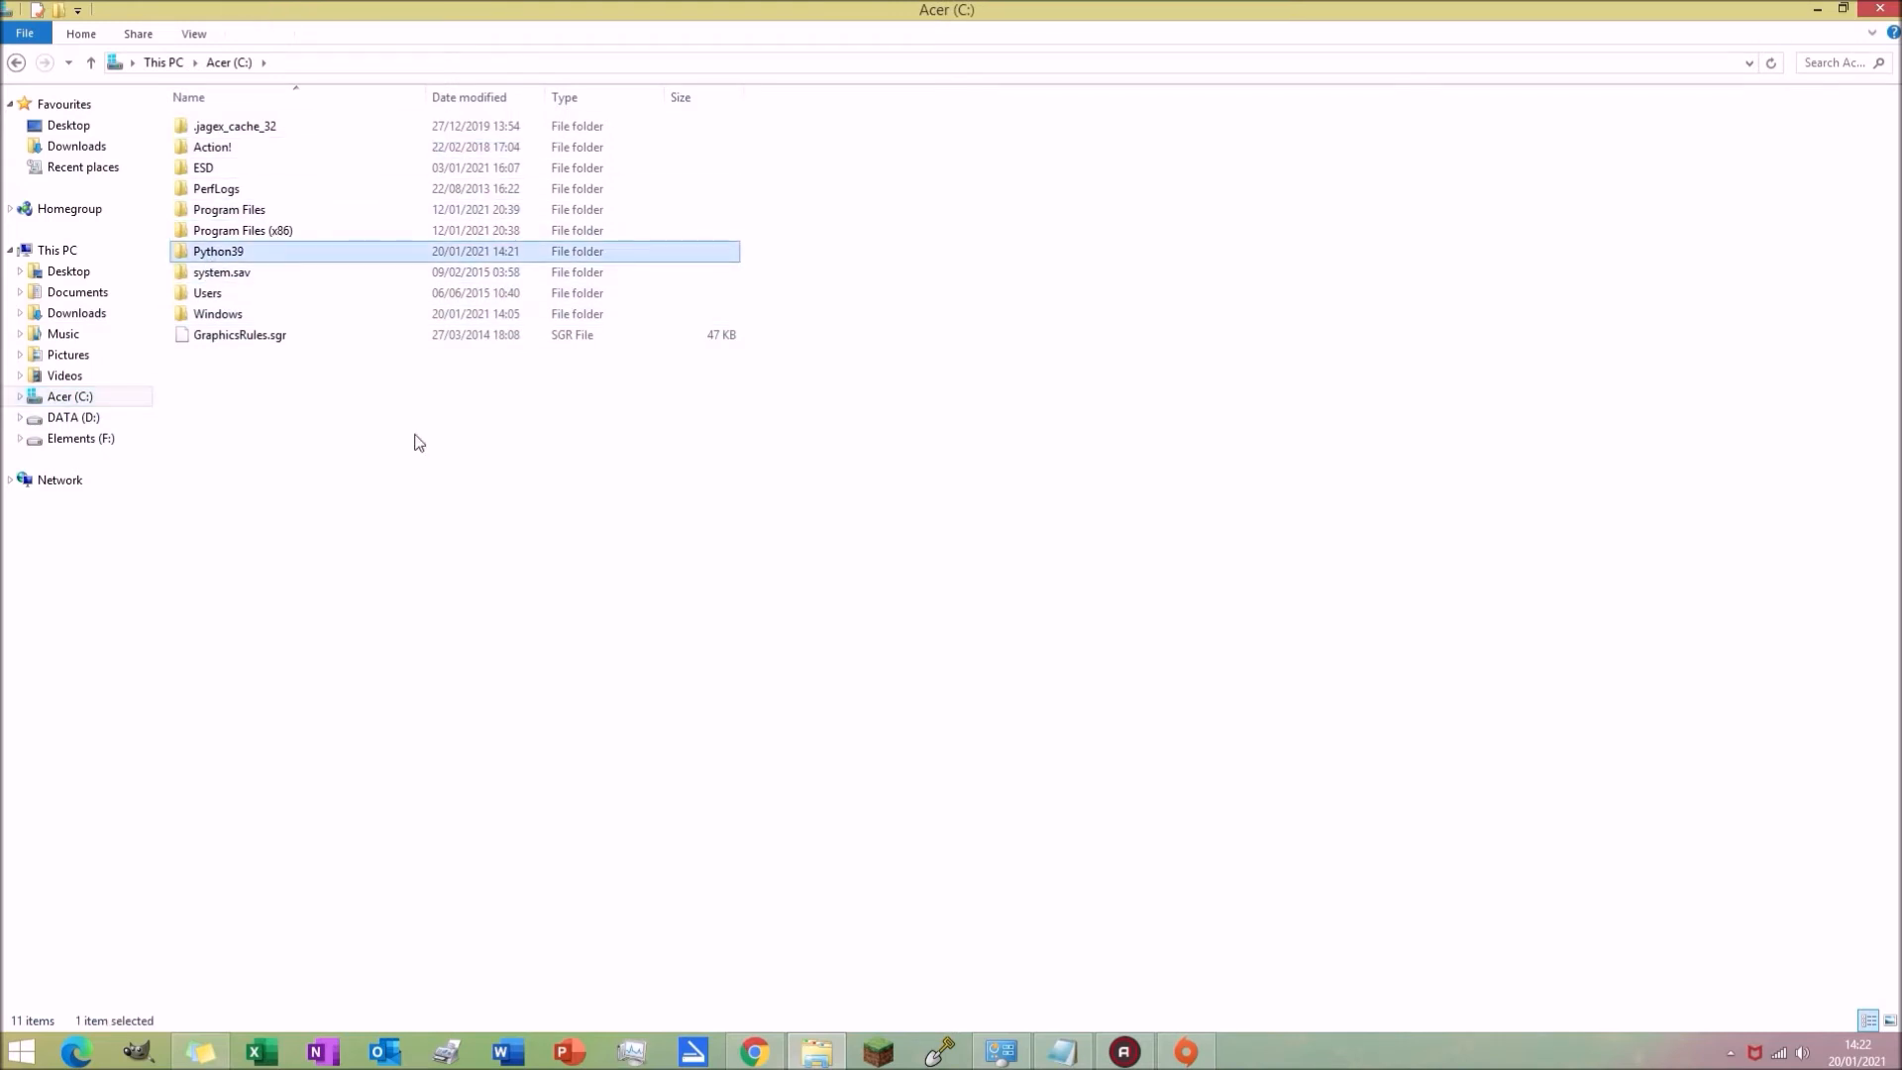
pyautogui.doubleClick(219, 256)
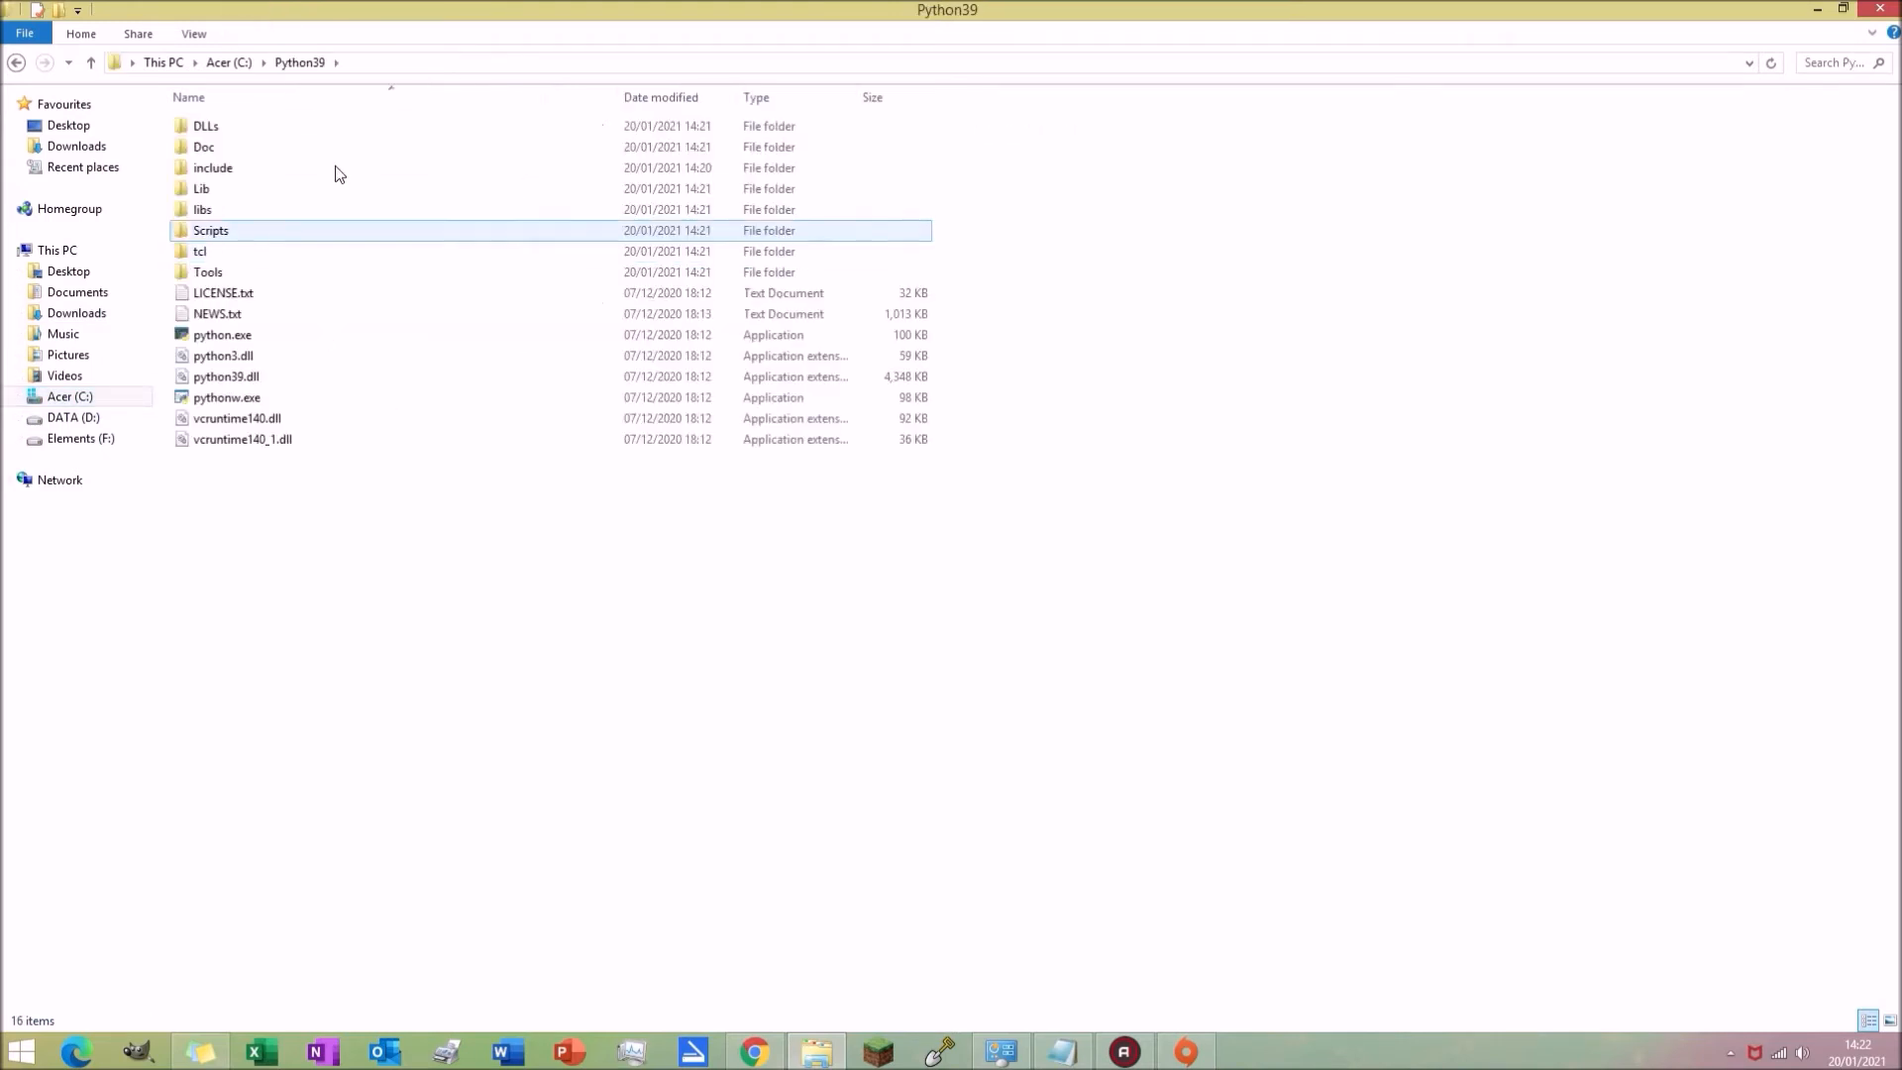
# Step: Select the C:\Python39 folder path in the address bar to view it
pyautogui.click(406, 62)
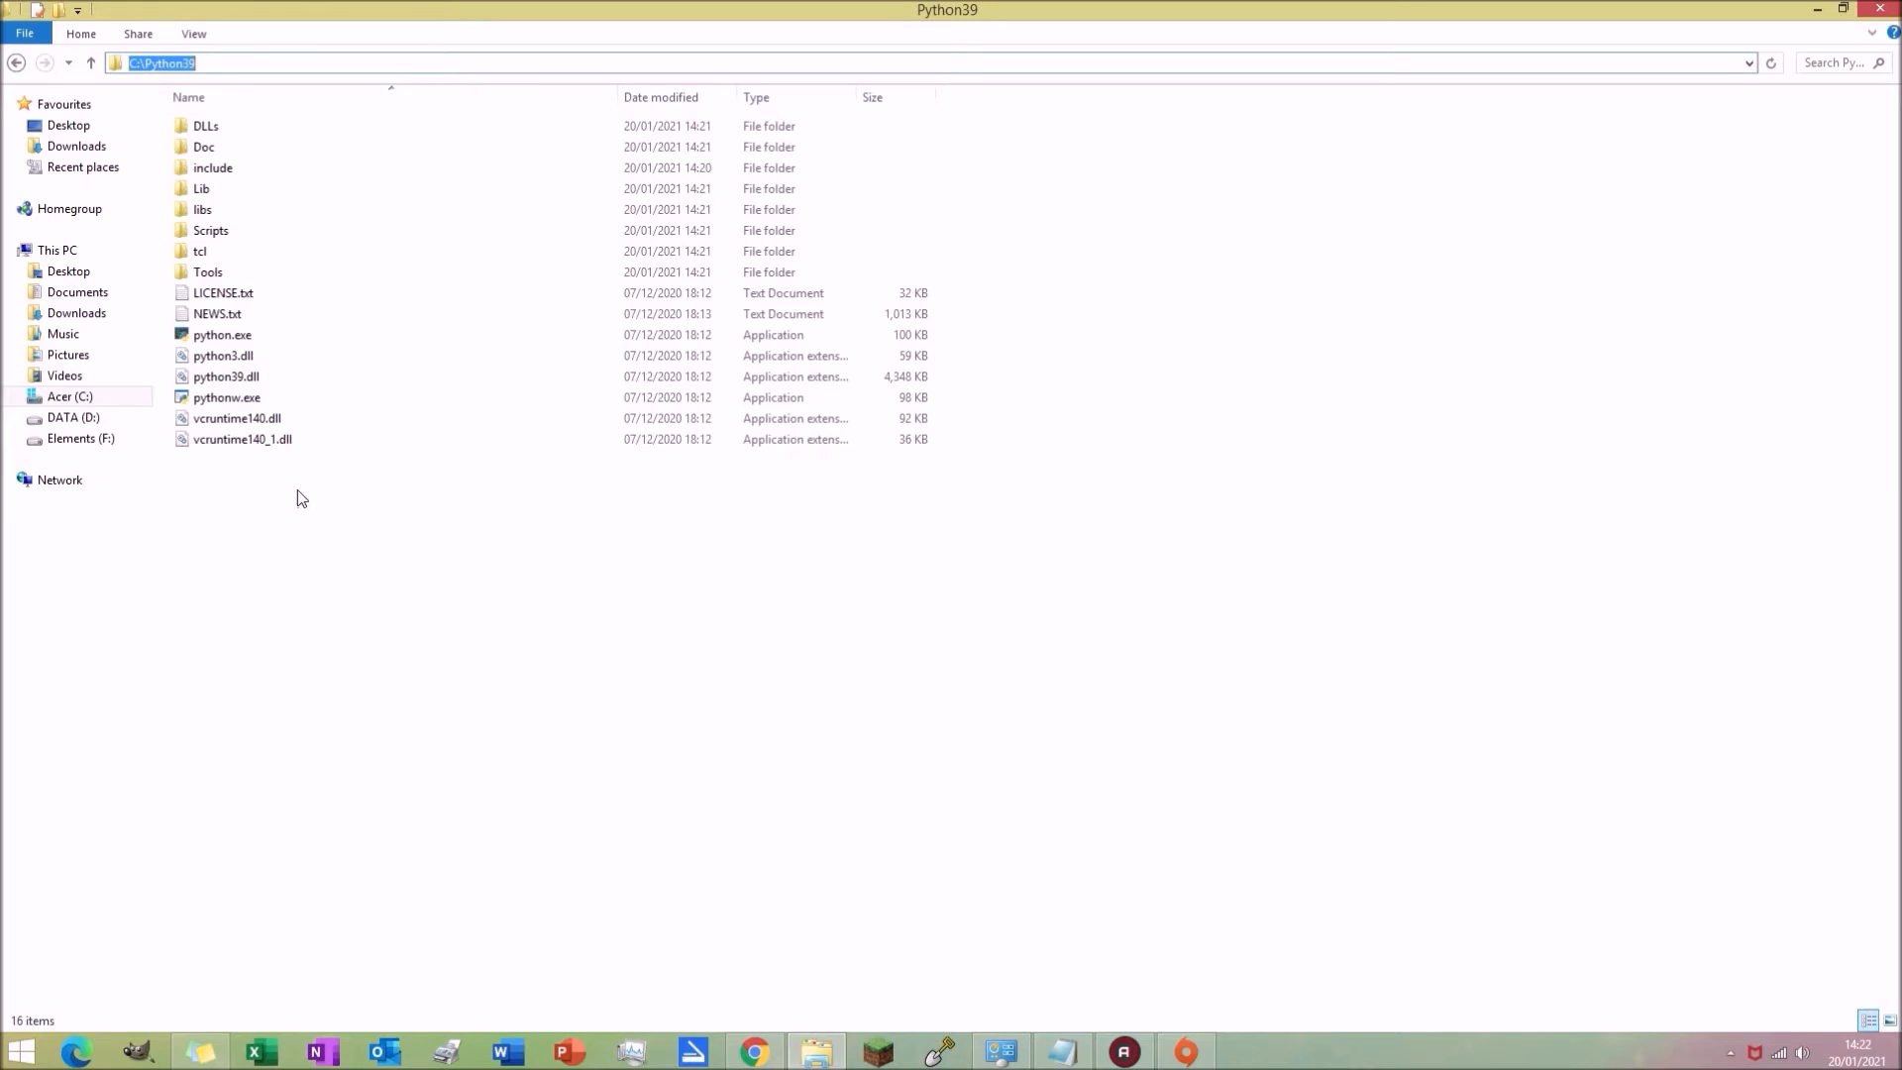
pyautogui.click(382, 525)
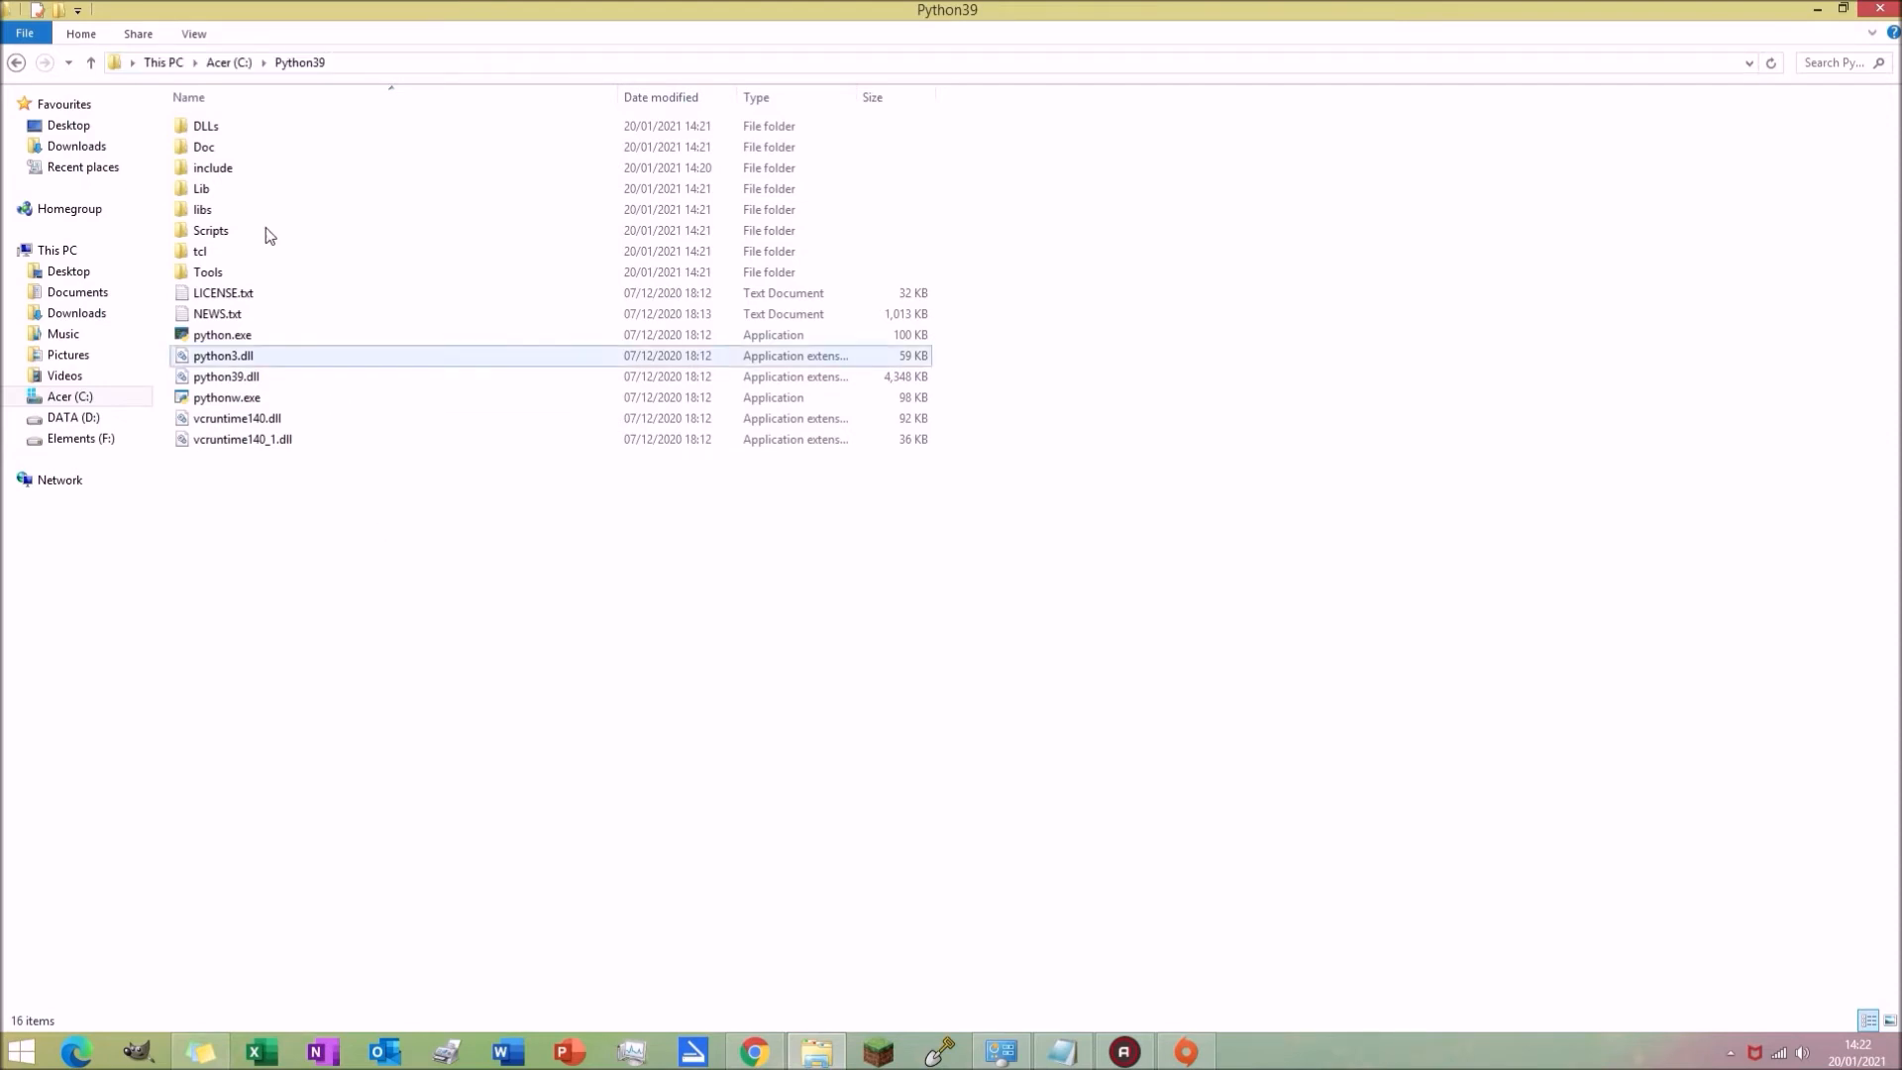
pyautogui.click(173, 69)
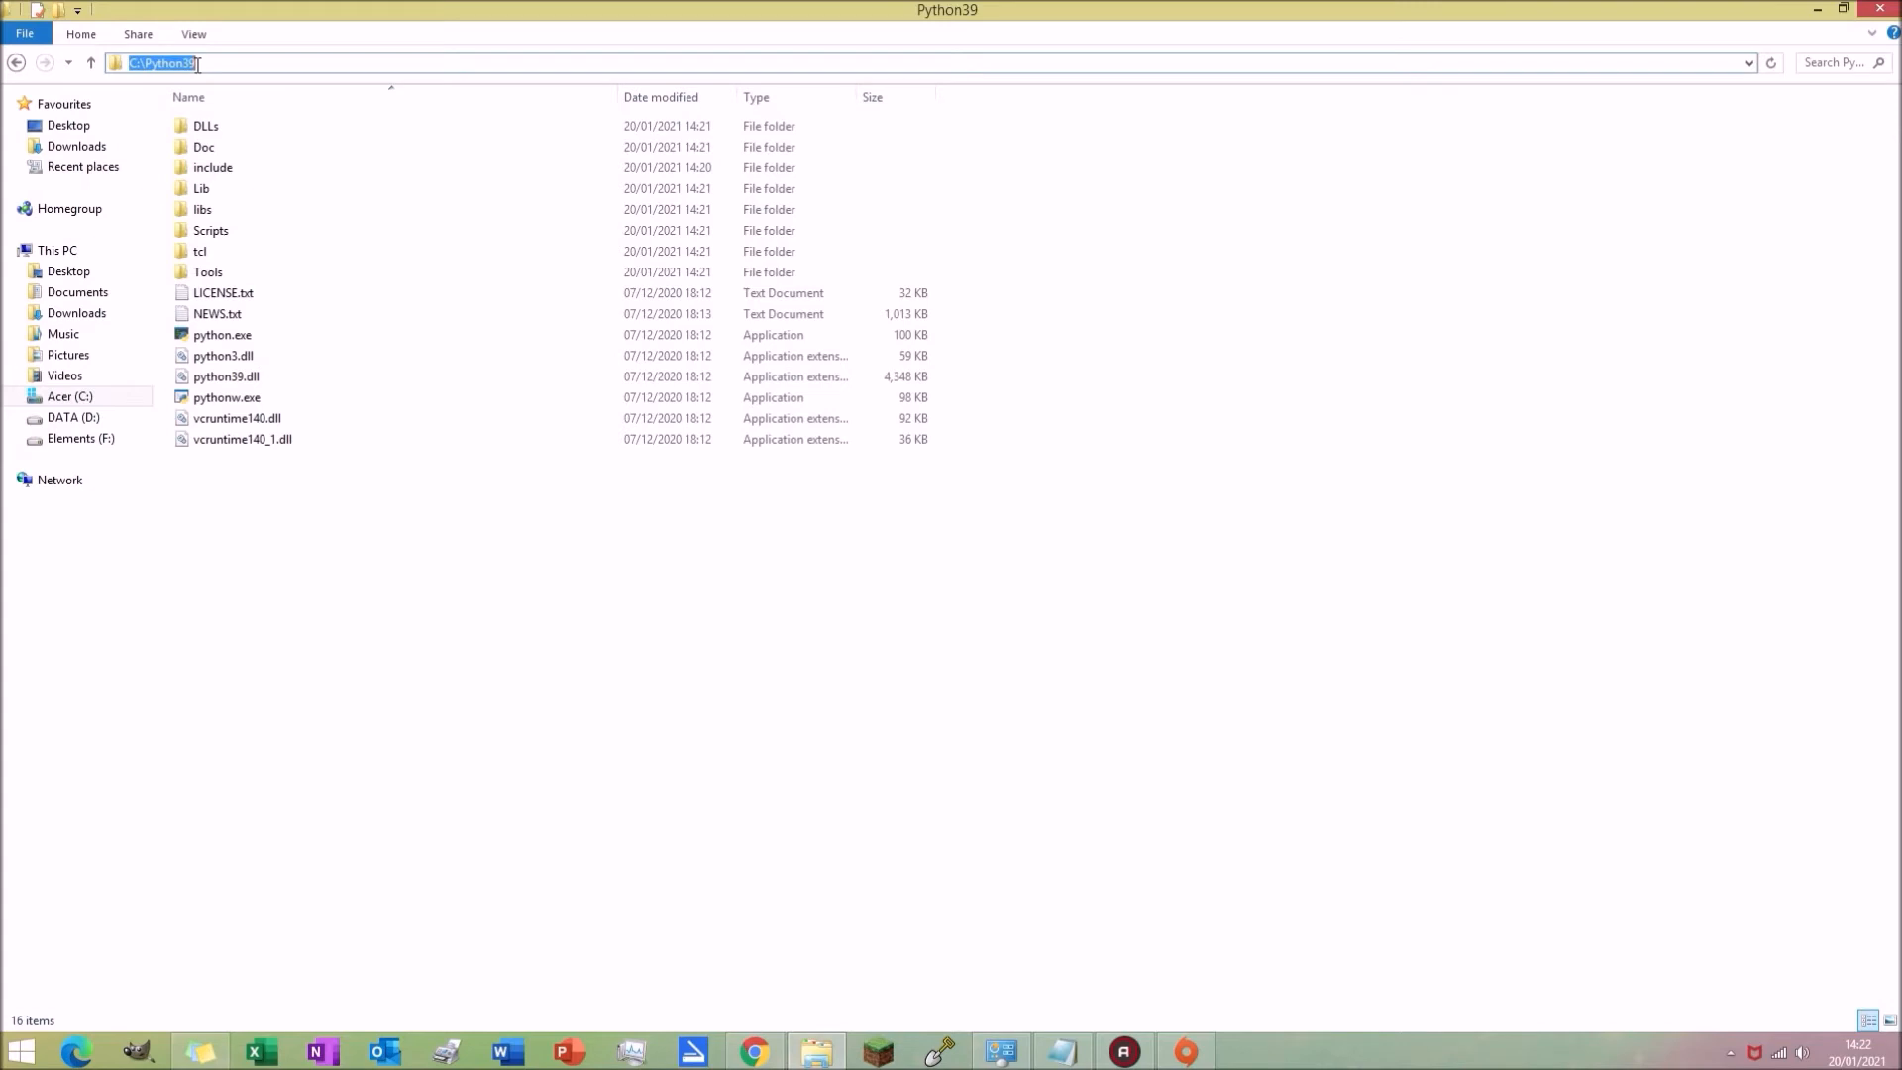
pyautogui.click(351, 676)
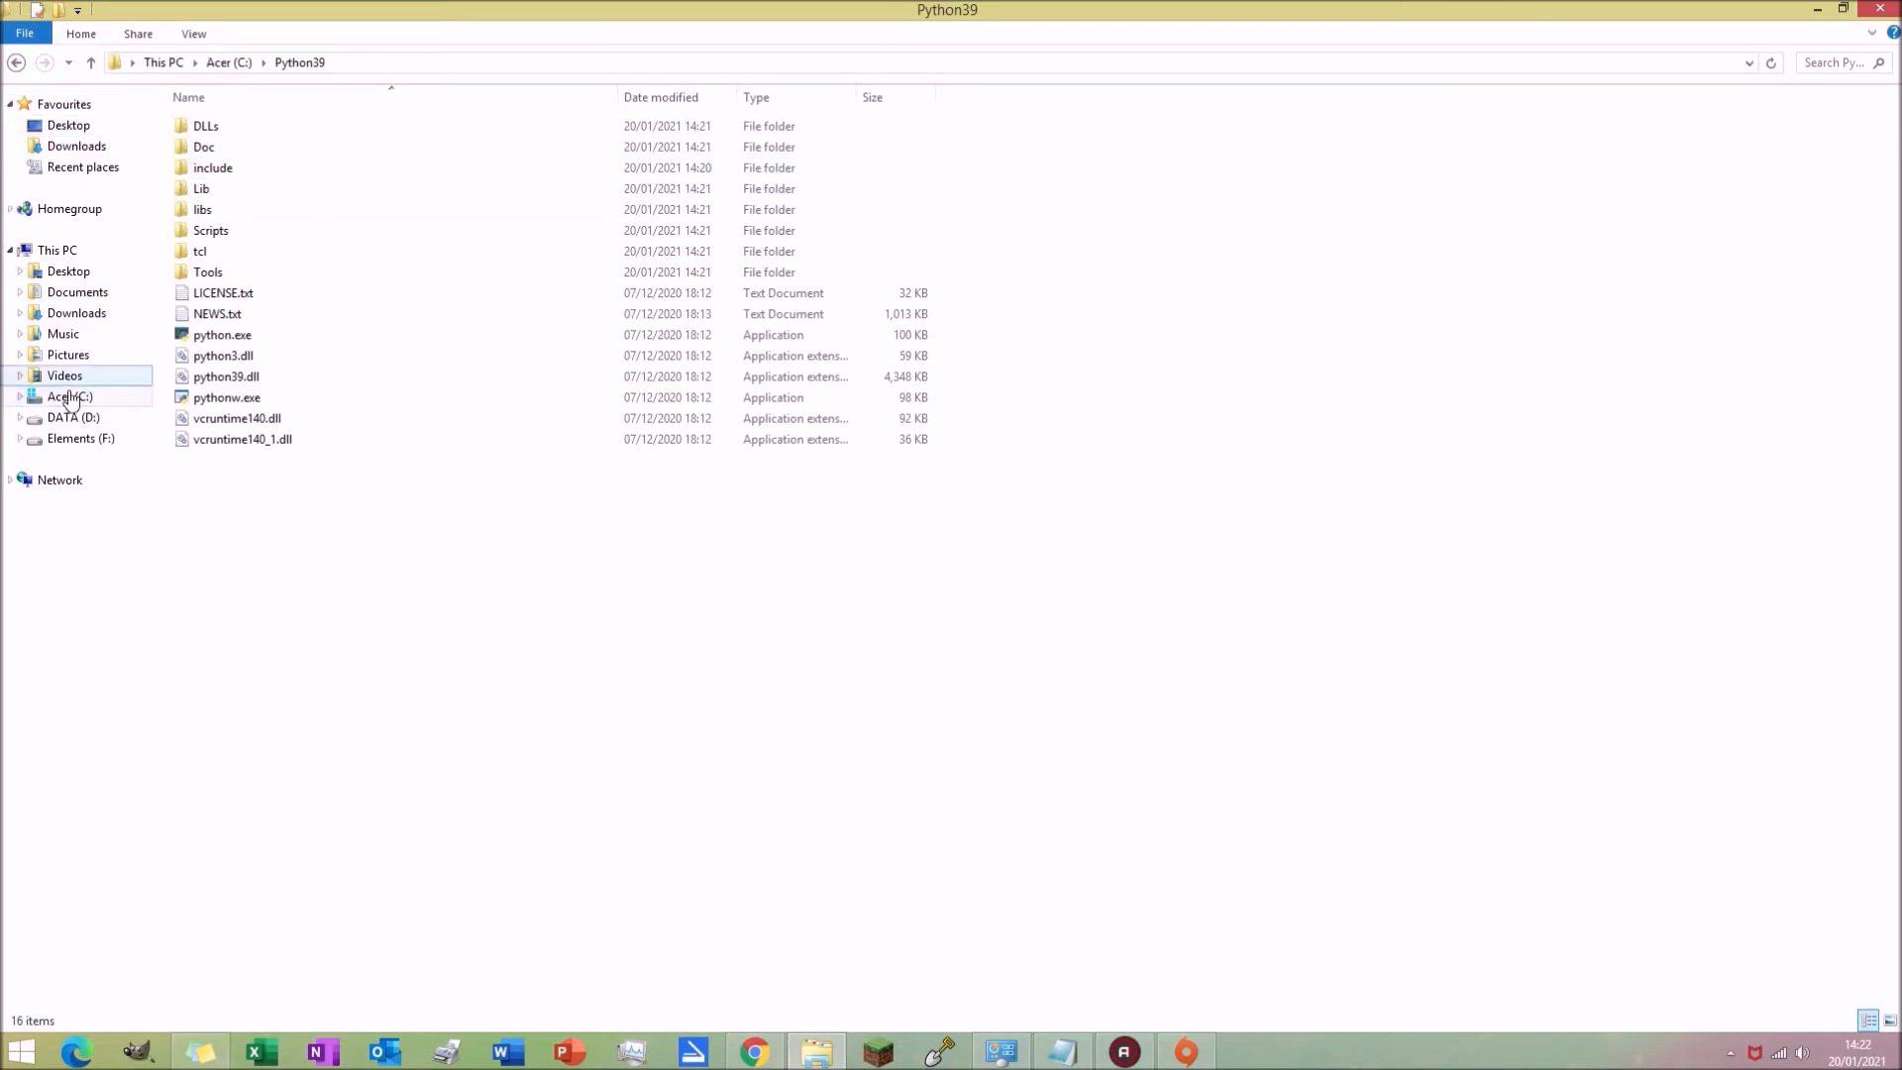
# Step: Move Simmercharlie_Careers_BoardingKennels.py from the downloaded career folder into the C:\Python39 folder
pyautogui.click(78, 149)
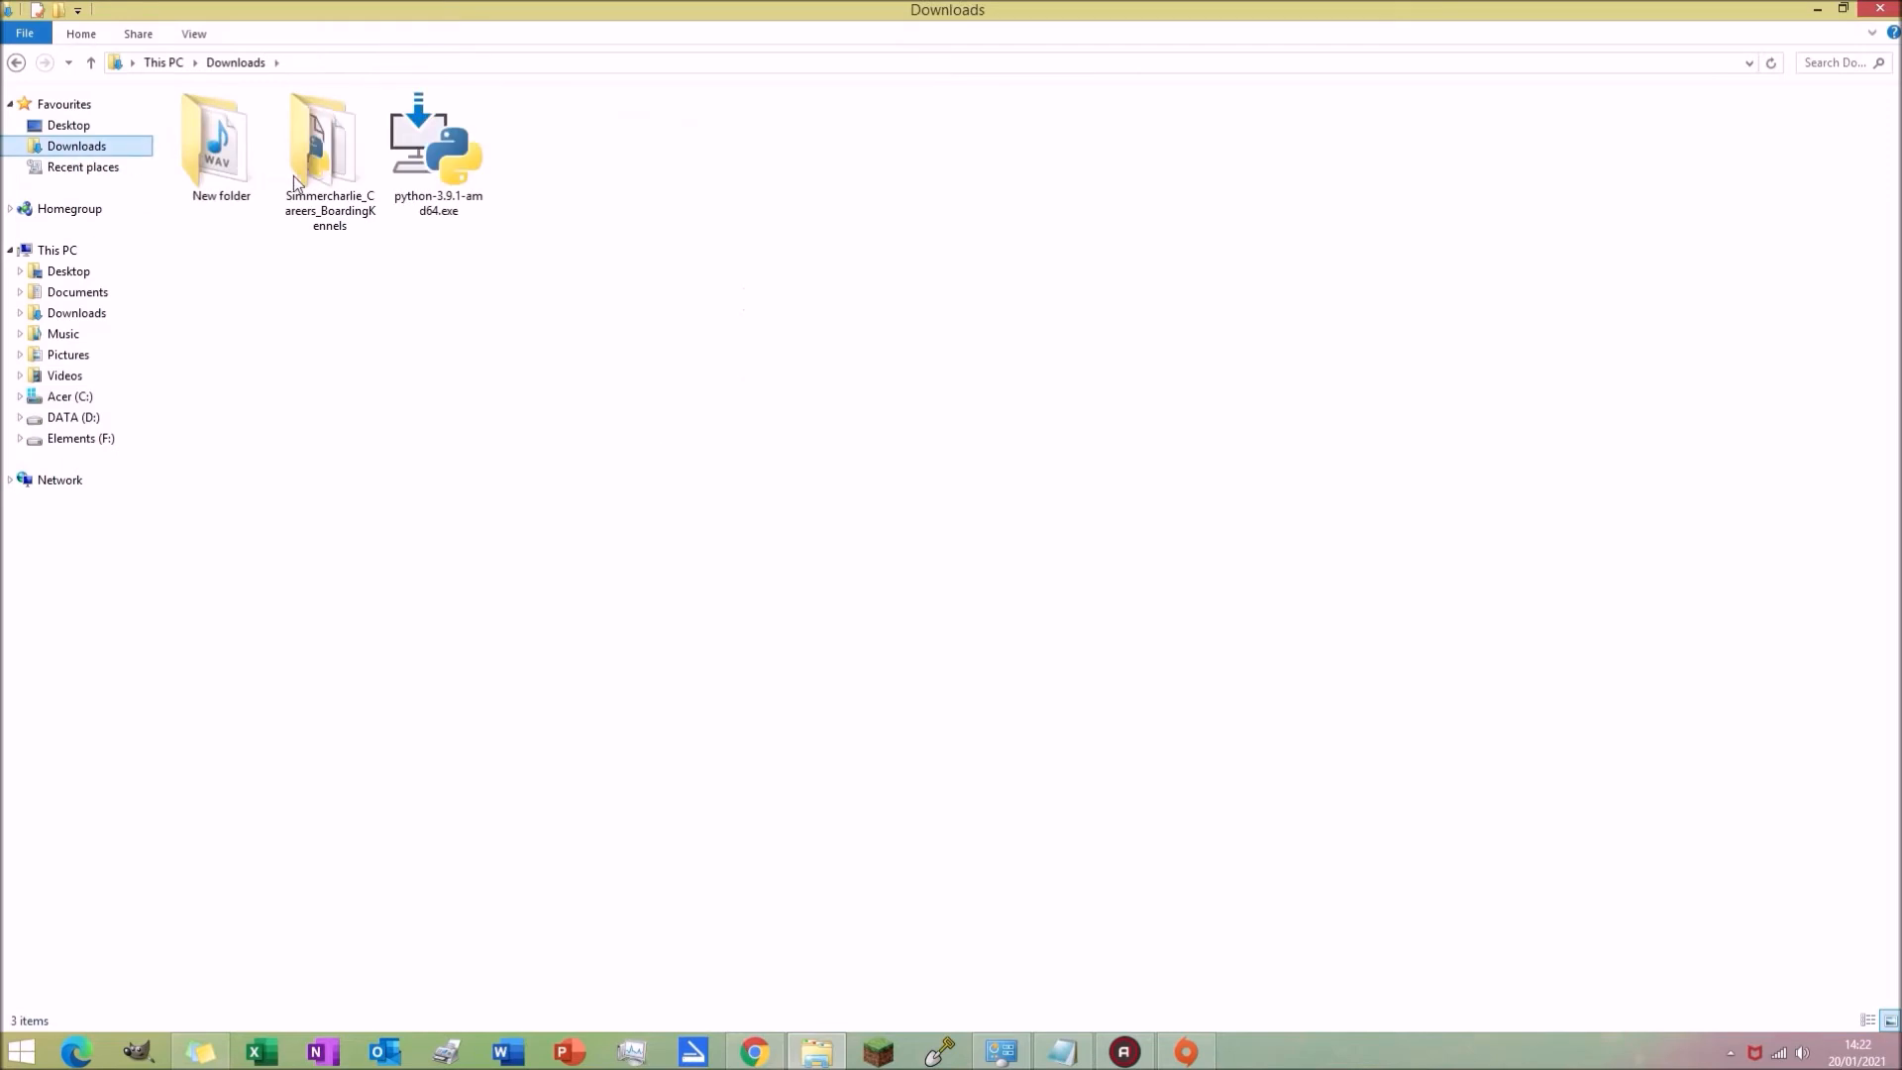
pyautogui.doubleClick(304, 176)
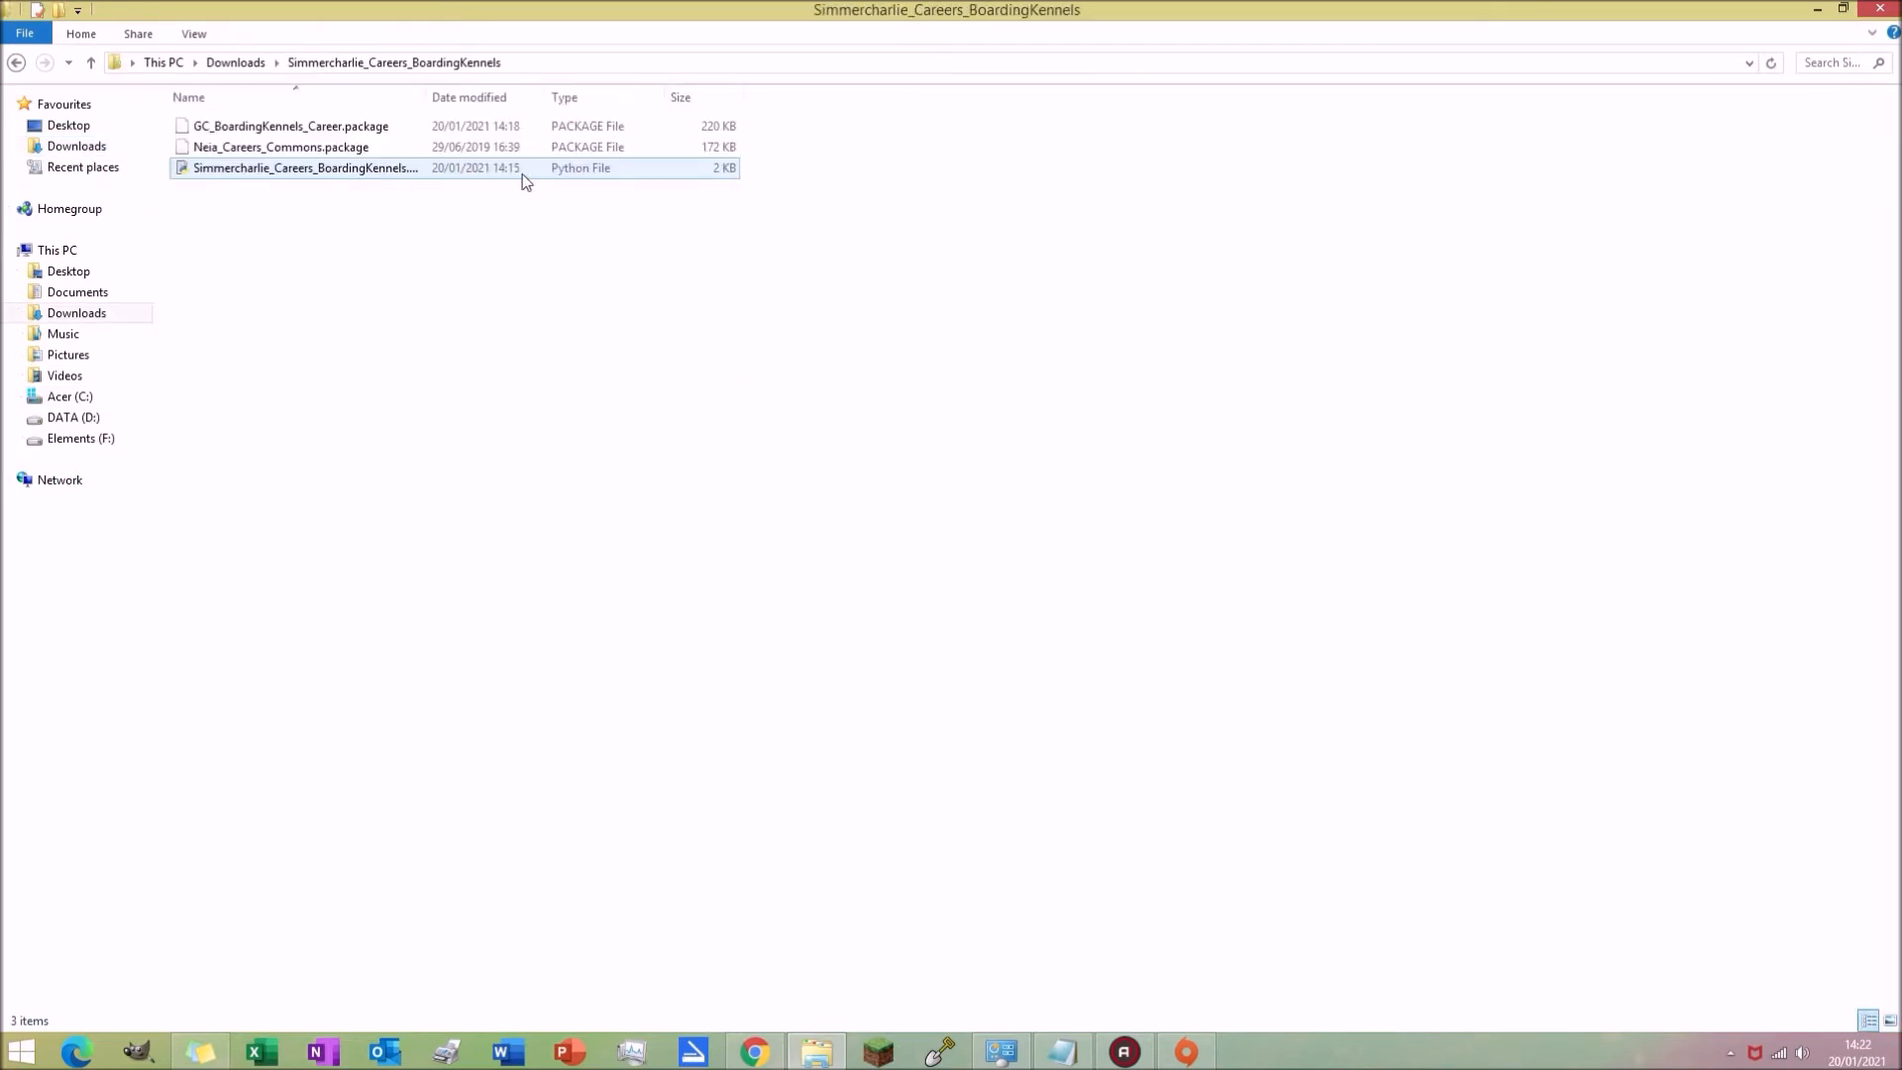
pyautogui.click(388, 171)
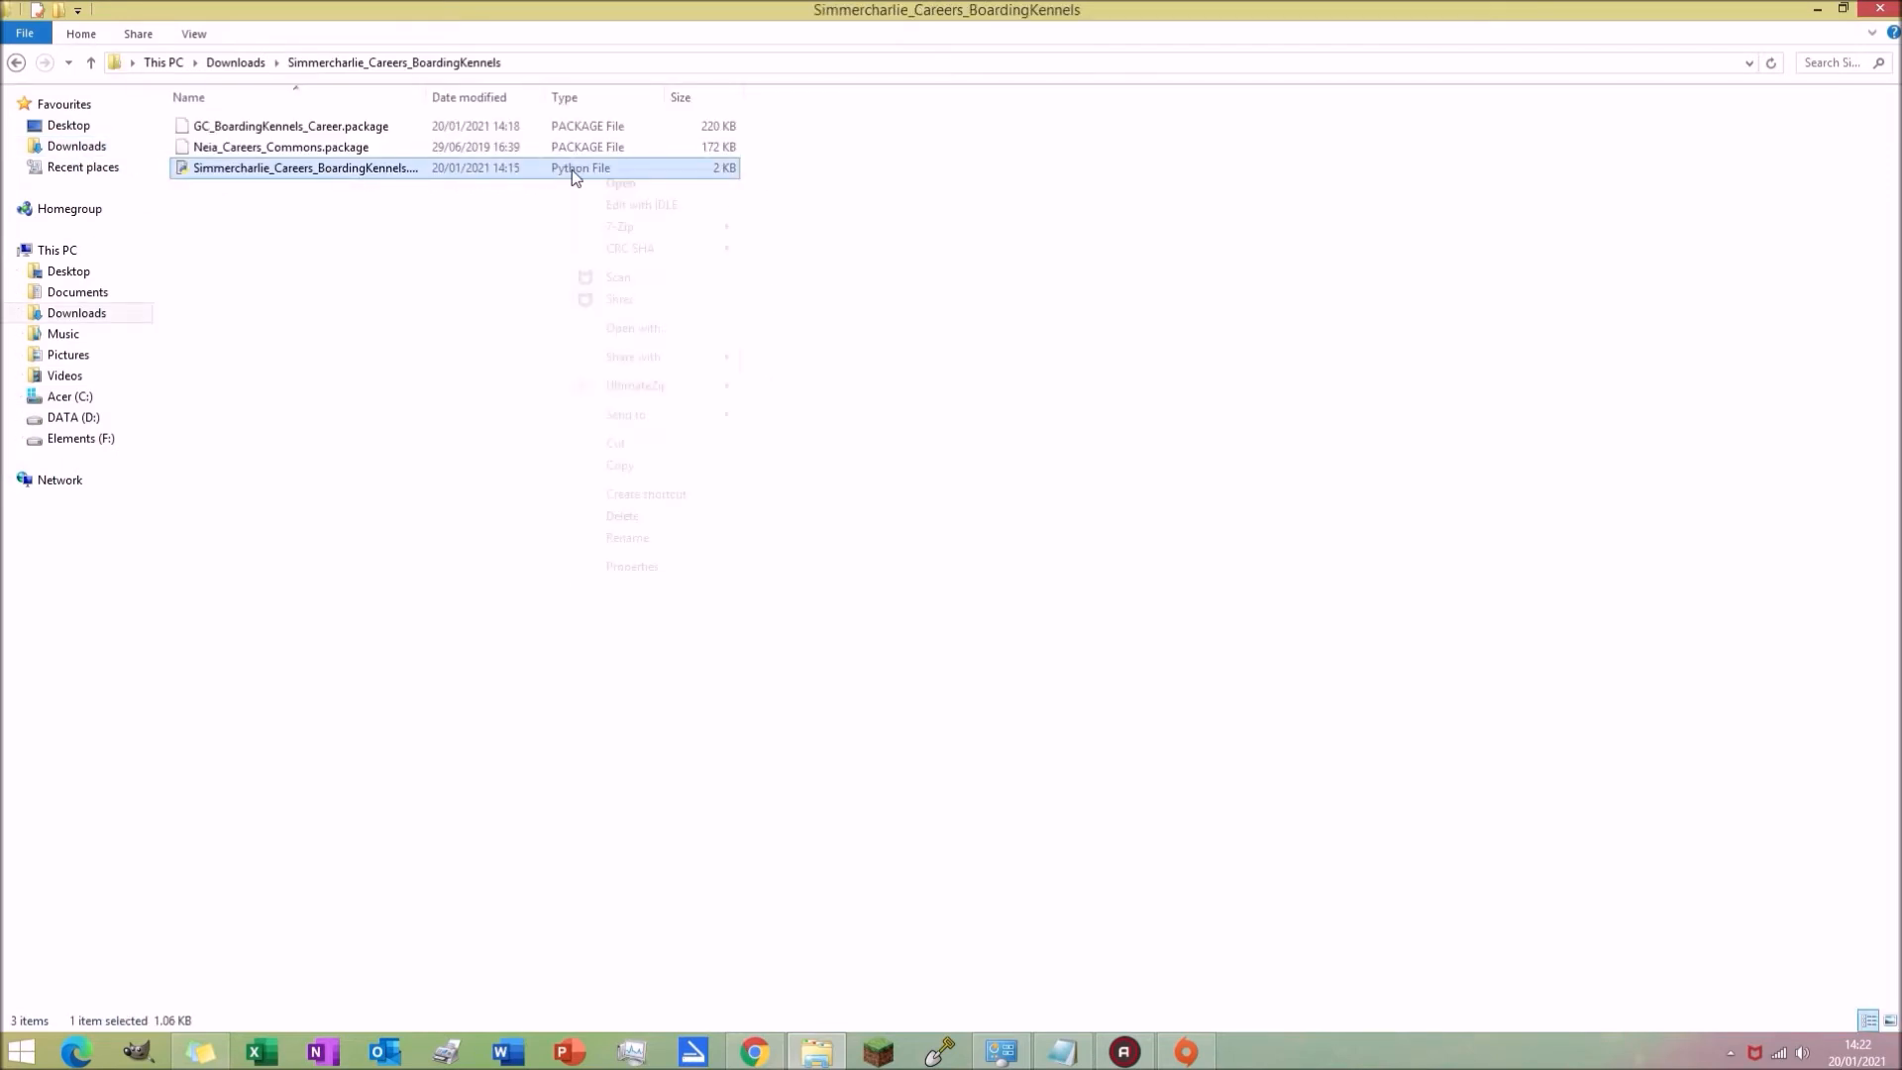
pyautogui.rightClick(572, 169)
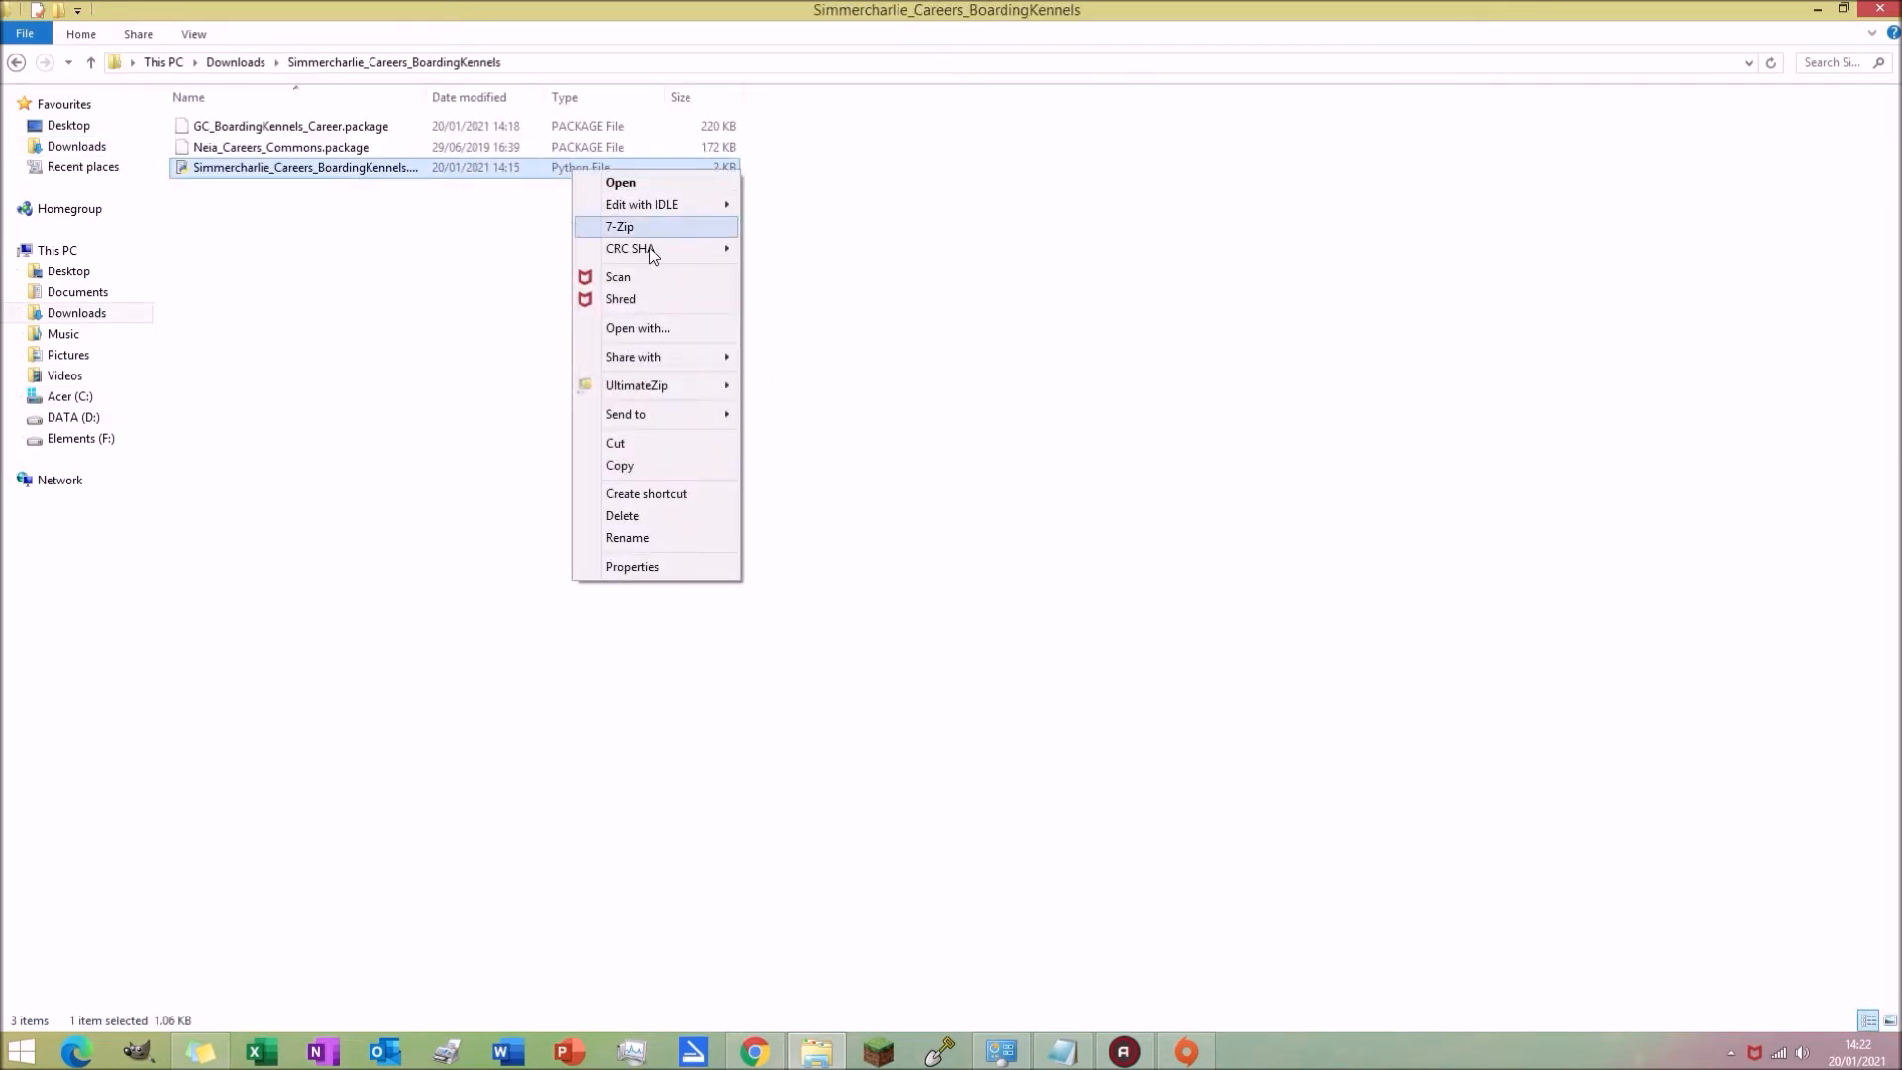
pyautogui.click(638, 443)
pyautogui.click(102, 399)
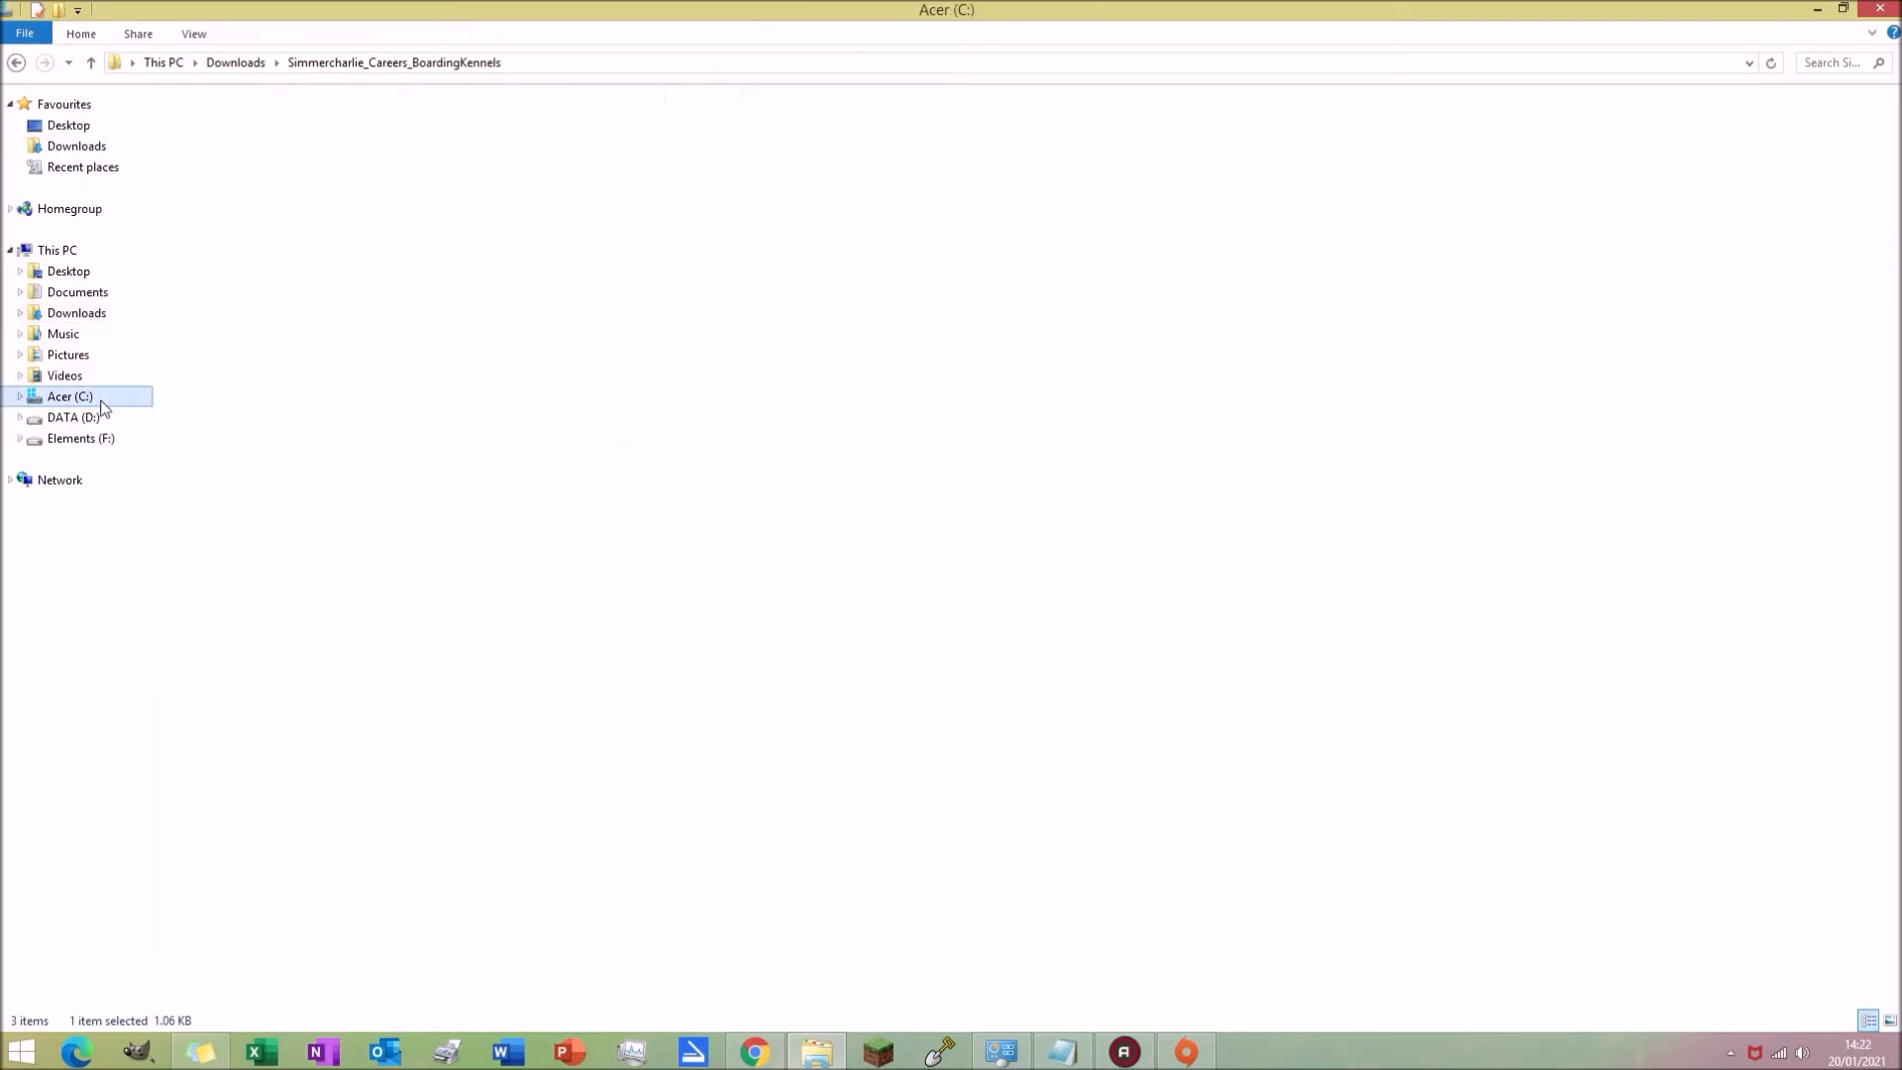
pyautogui.doubleClick(257, 255)
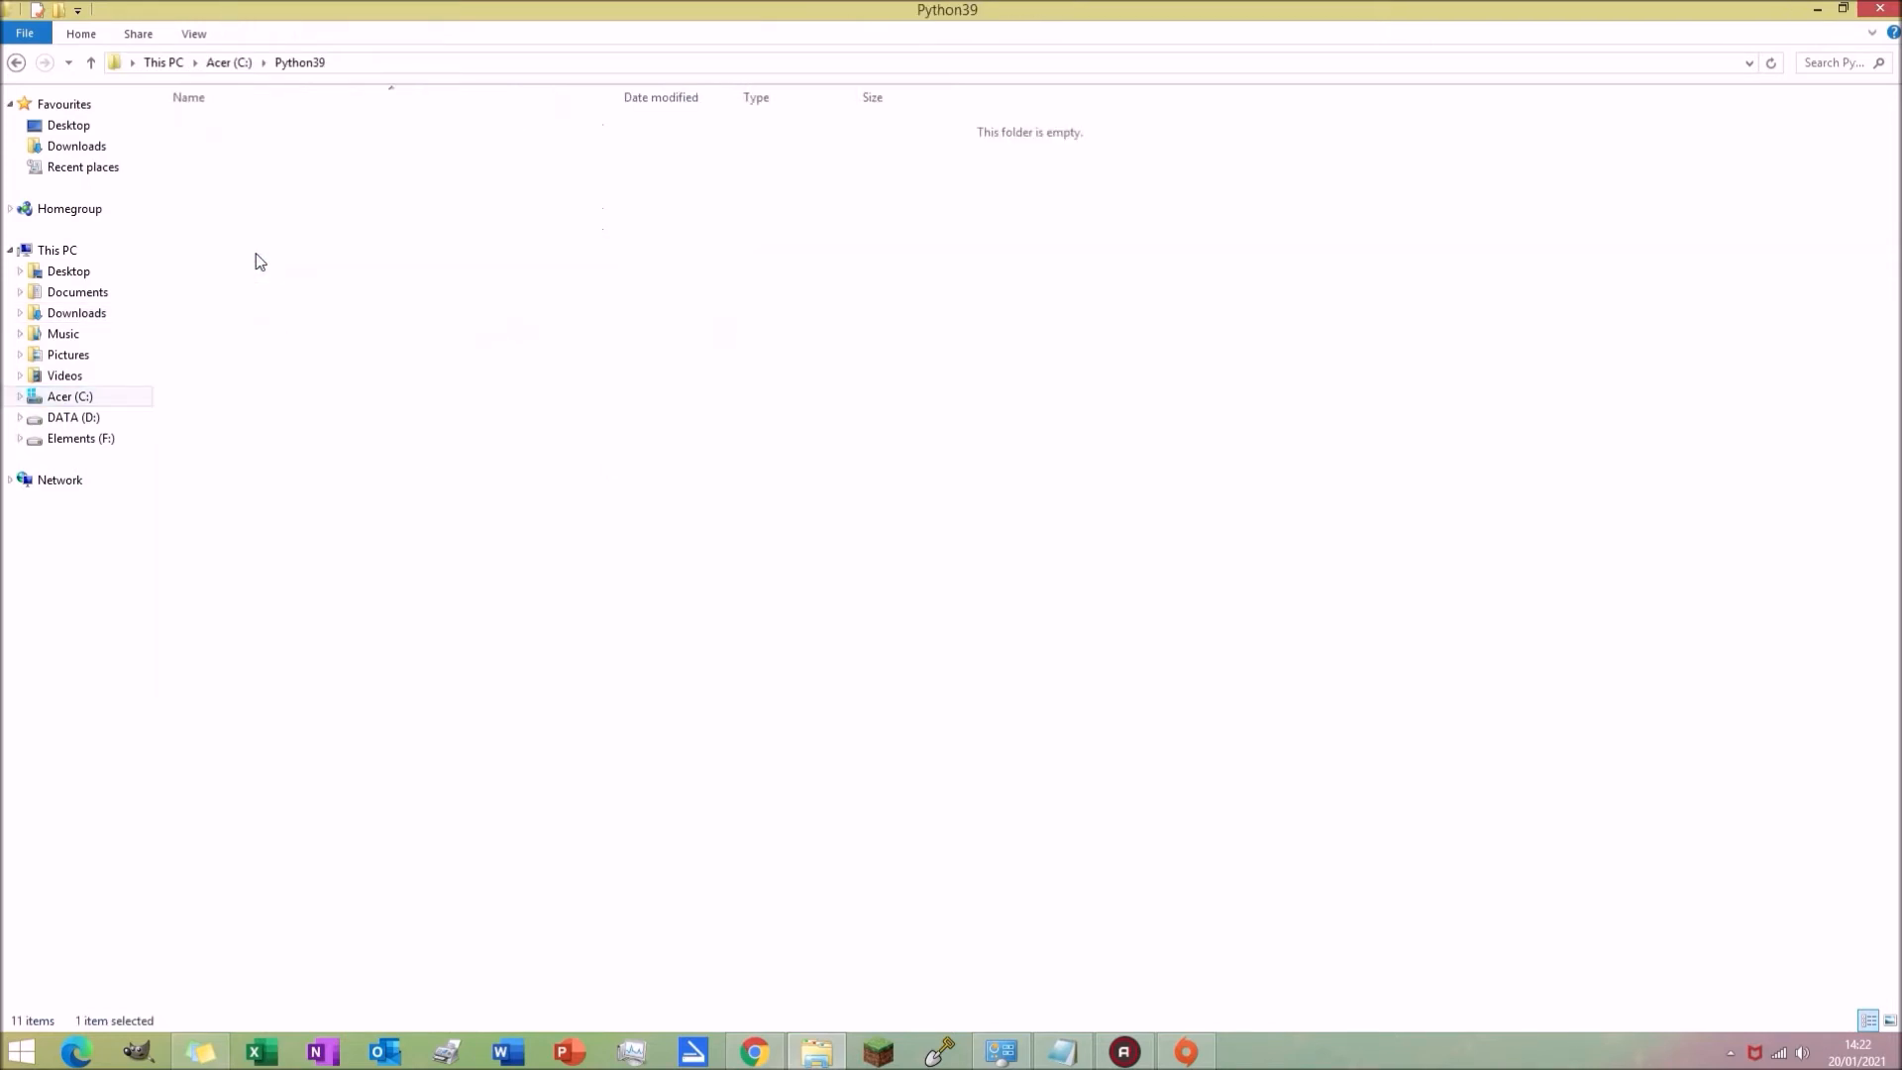
pyautogui.rightClick(1554, 377)
pyautogui.click(1597, 501)
pyautogui.click(562, 645)
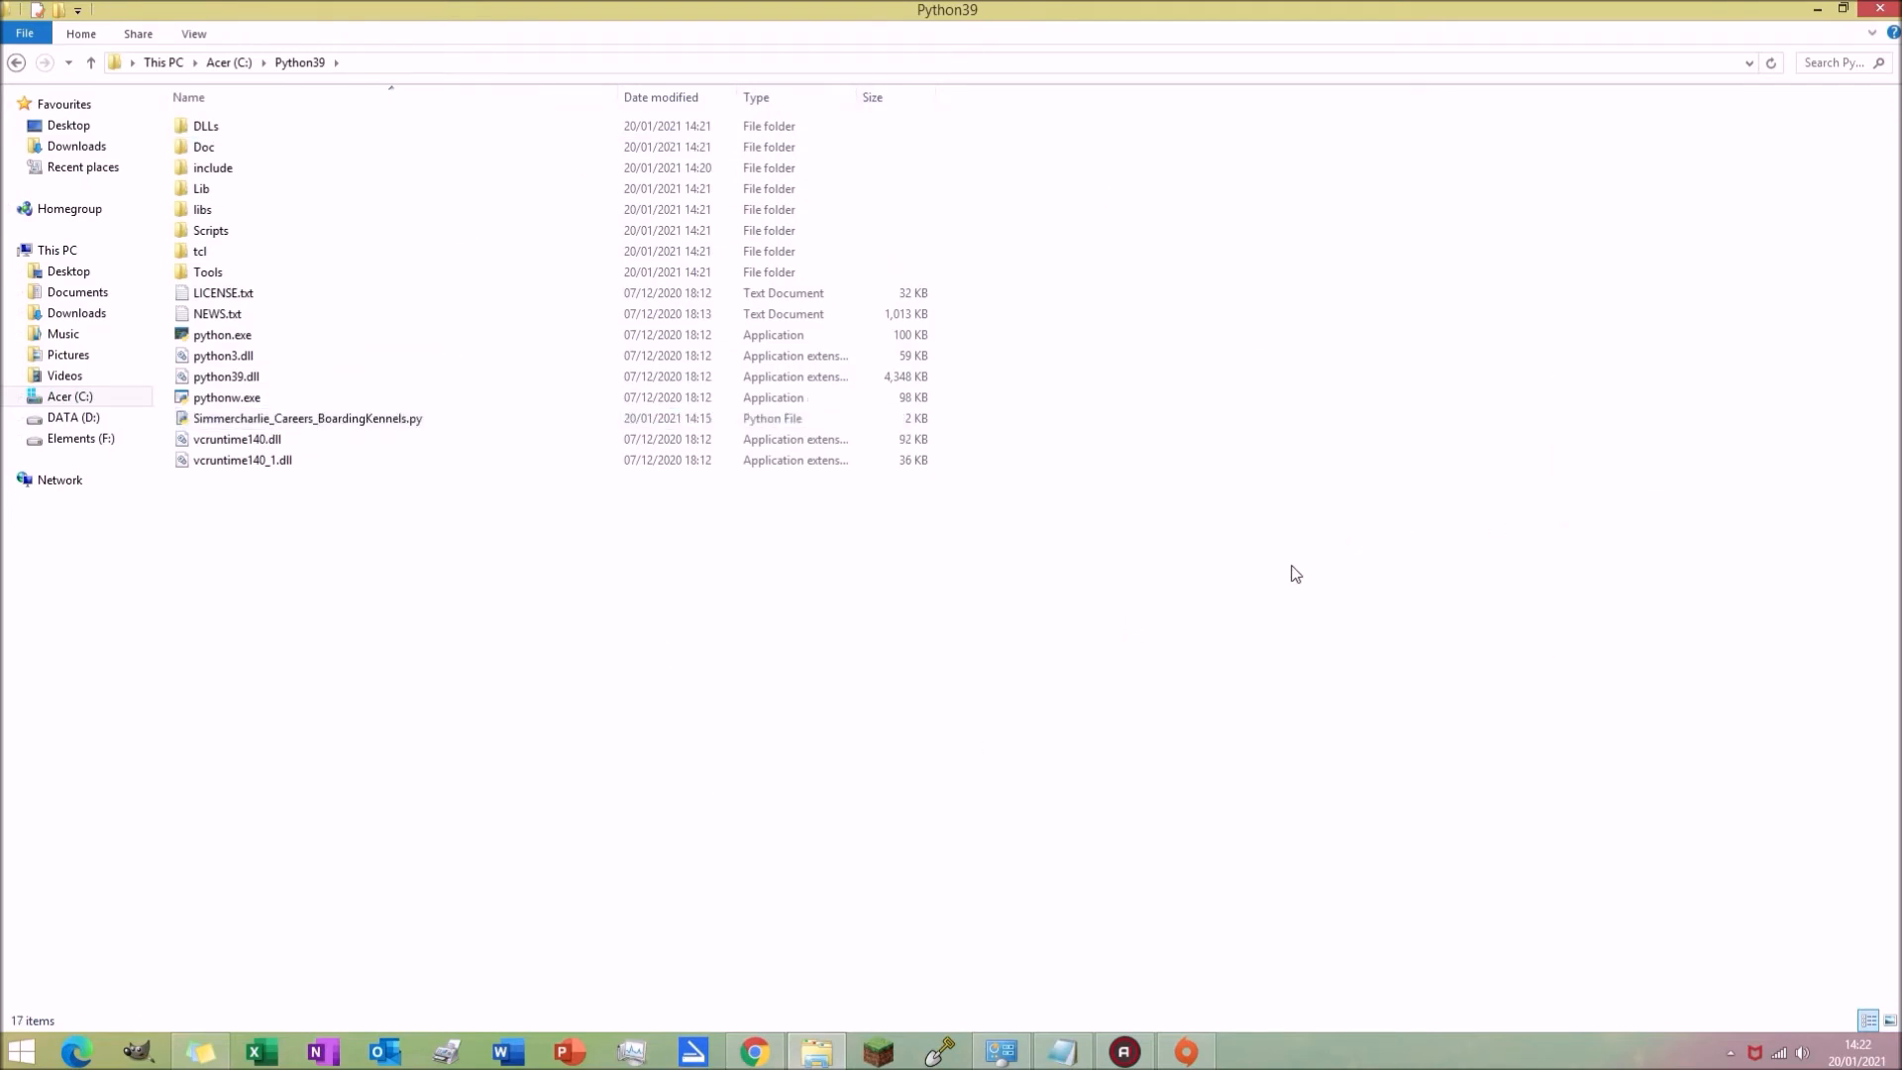
# Step: Open a Command Prompt window and place it beside the Notepad notes listing the compile commands
pyautogui.press('super')
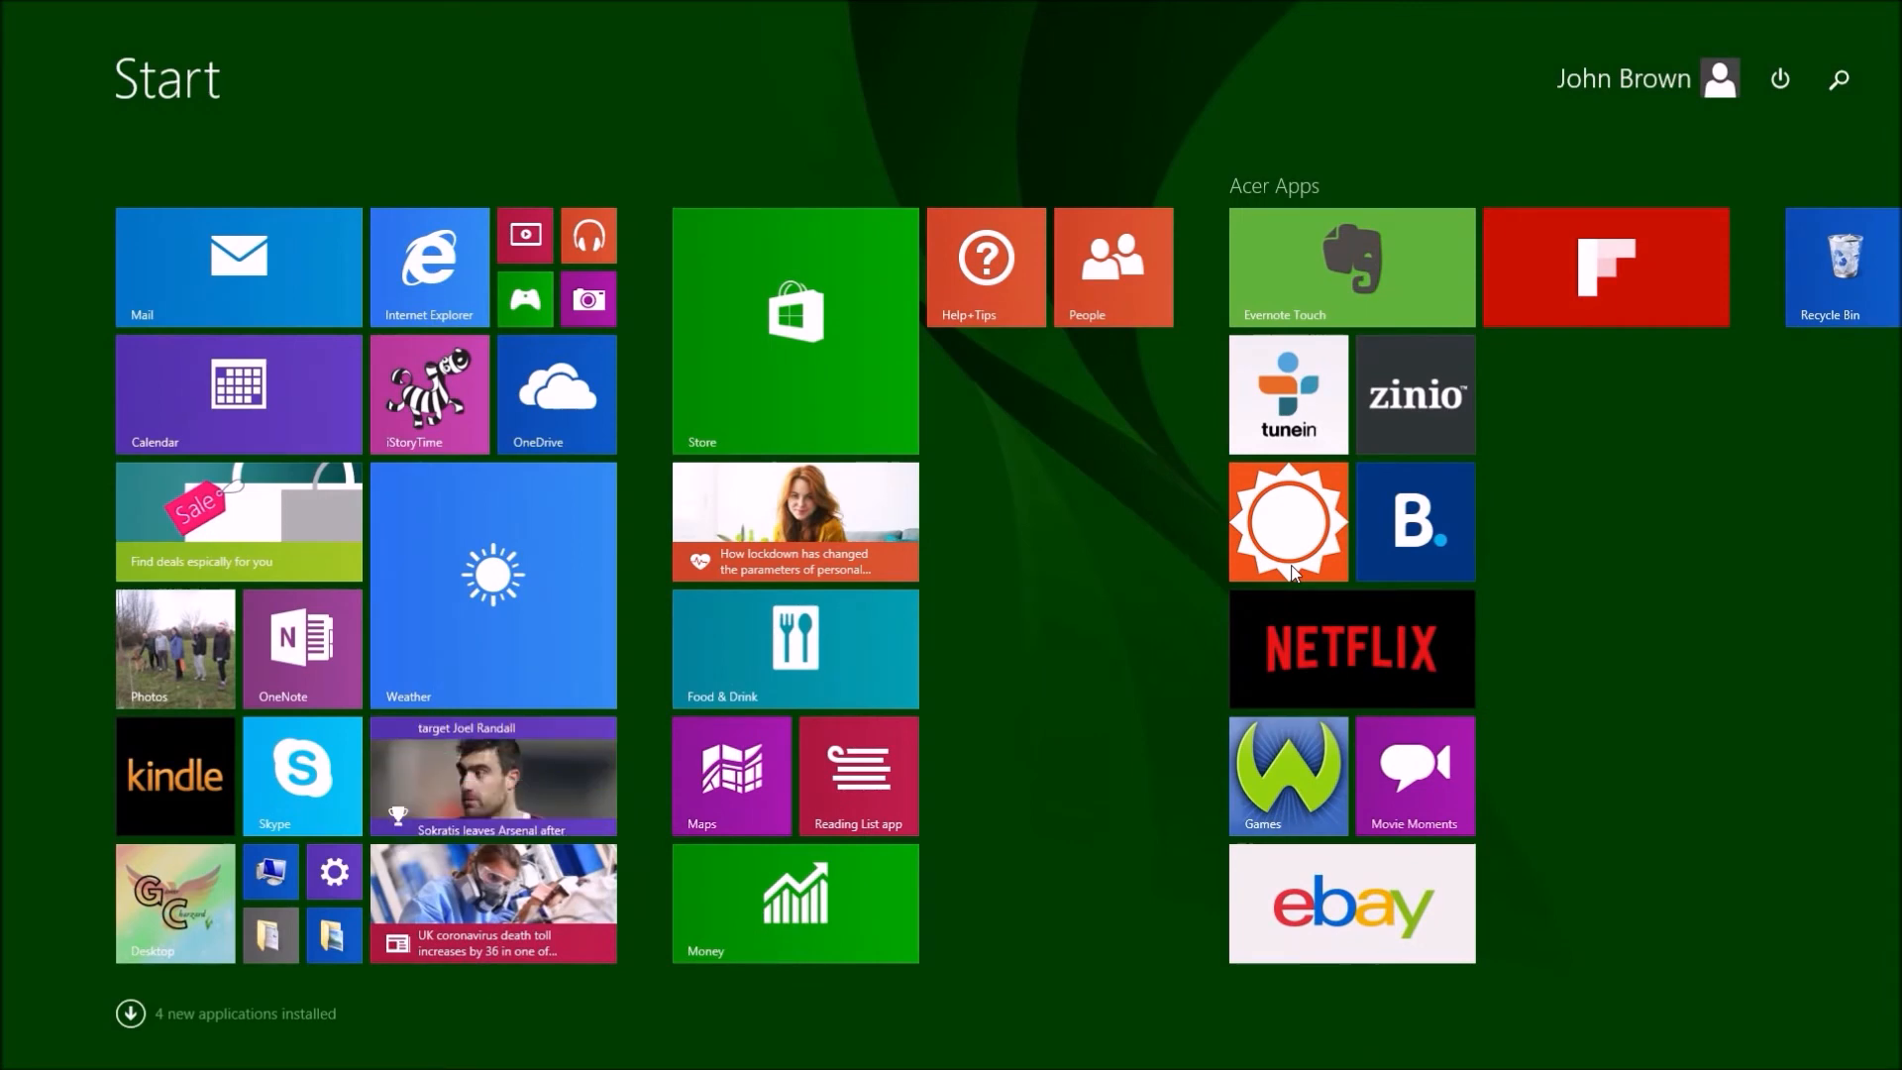
pyautogui.write('cmd')
pyautogui.press('Return')
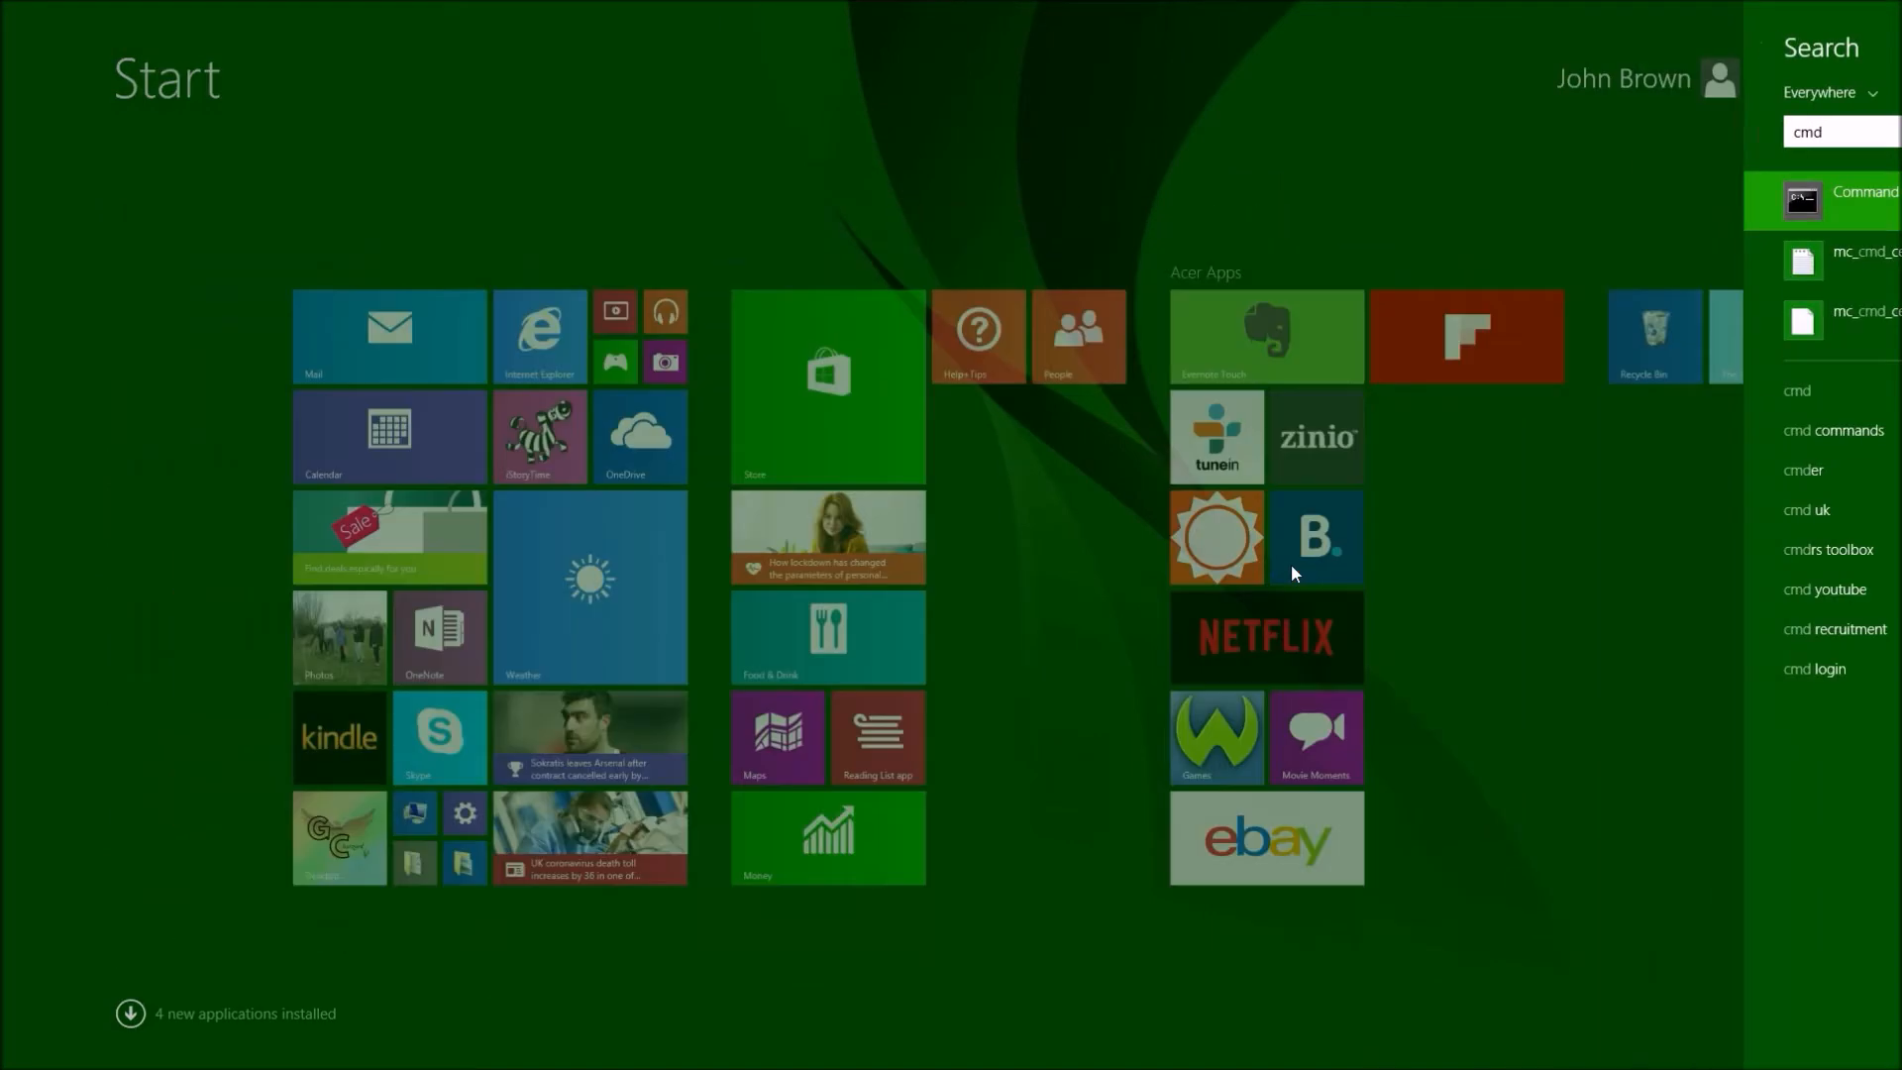
pyautogui.moveTo(503, 46); pyautogui.dragTo(1504, 195)
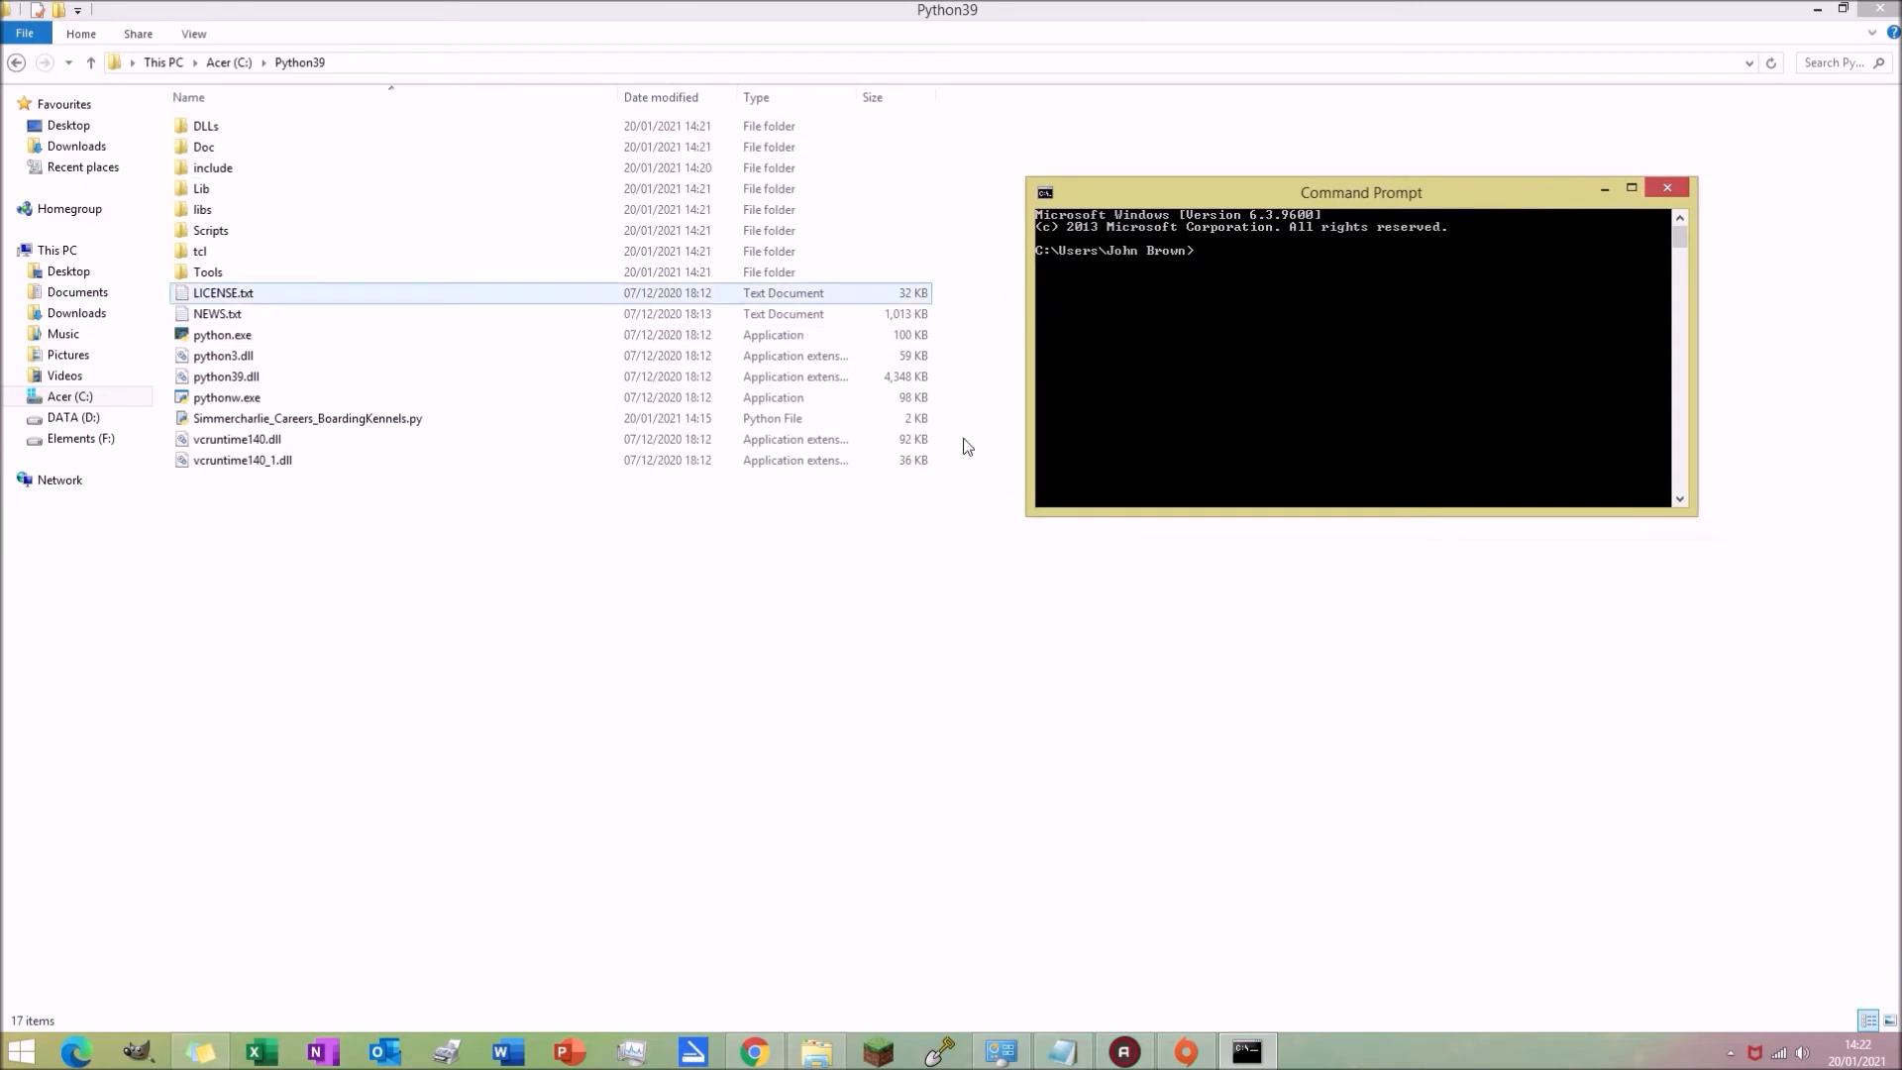
pyautogui.click(1063, 1048)
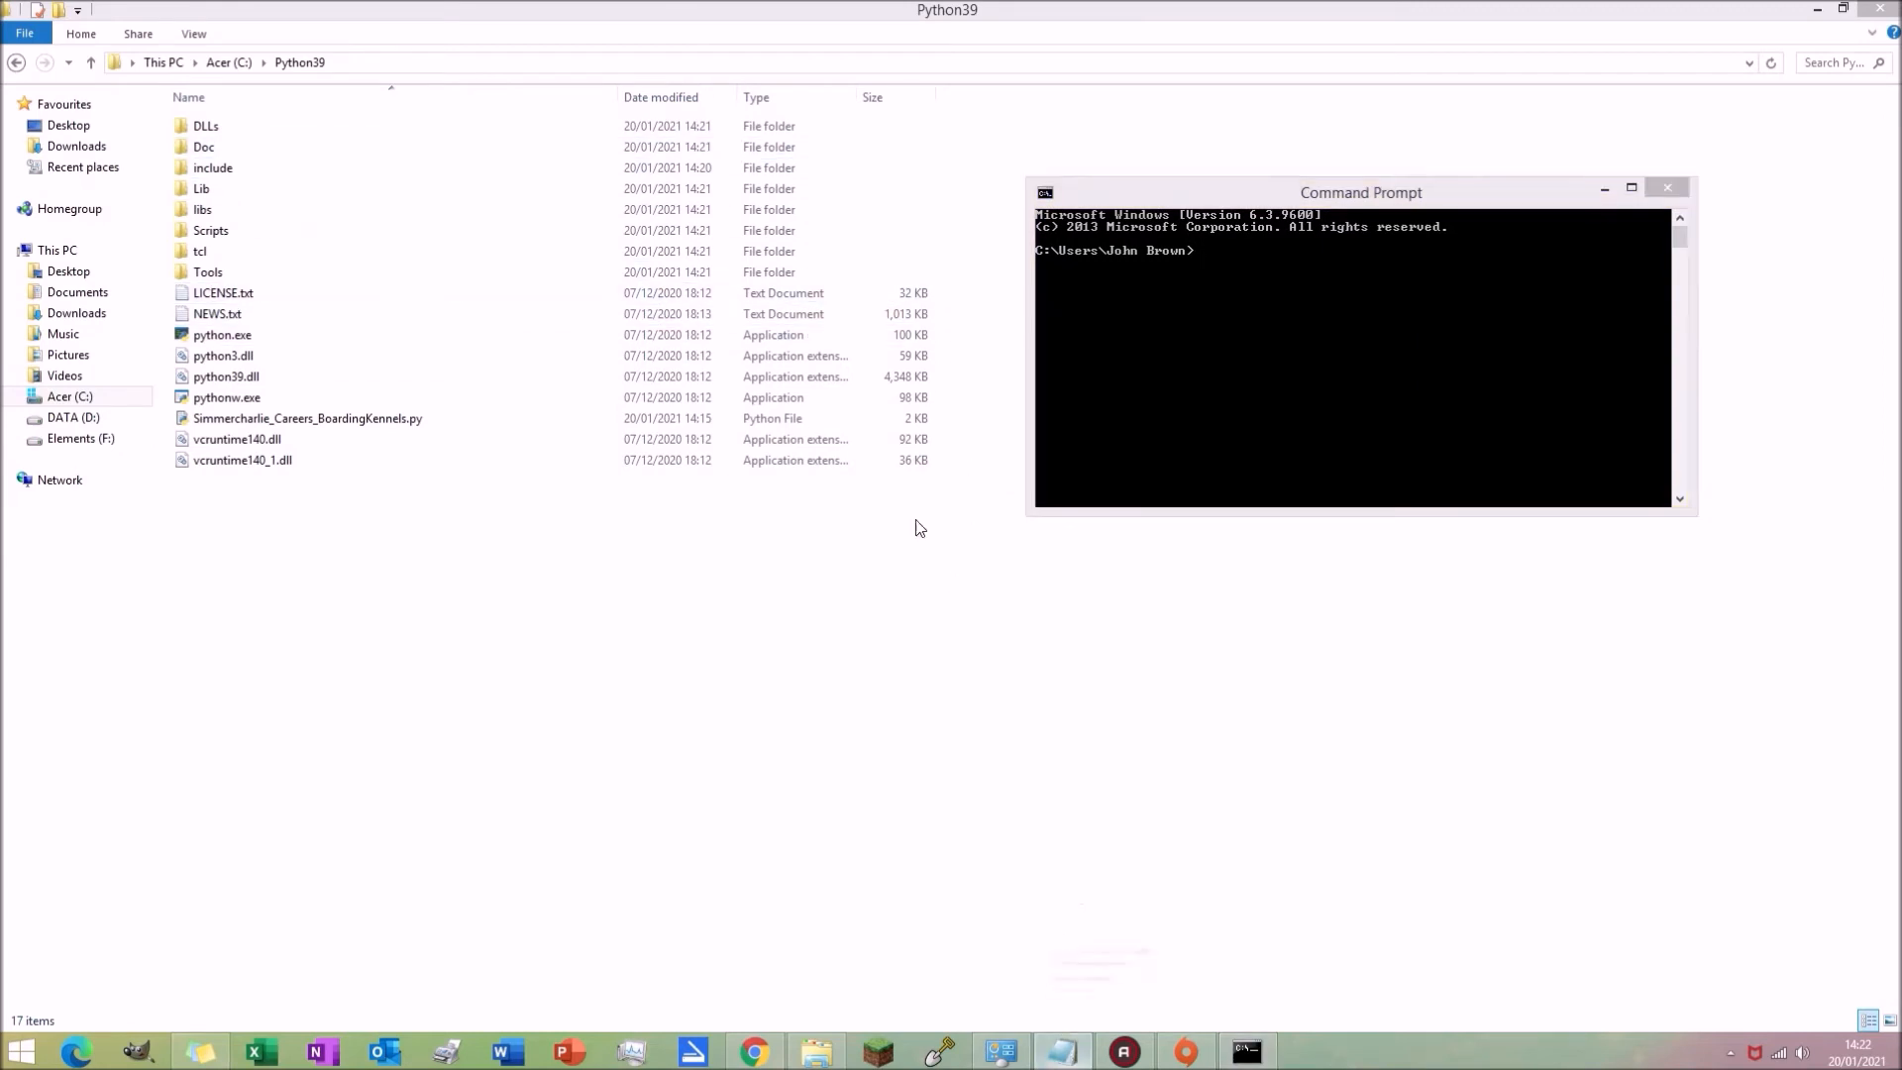
pyautogui.moveTo(1303, 592); pyautogui.dragTo(757, 211)
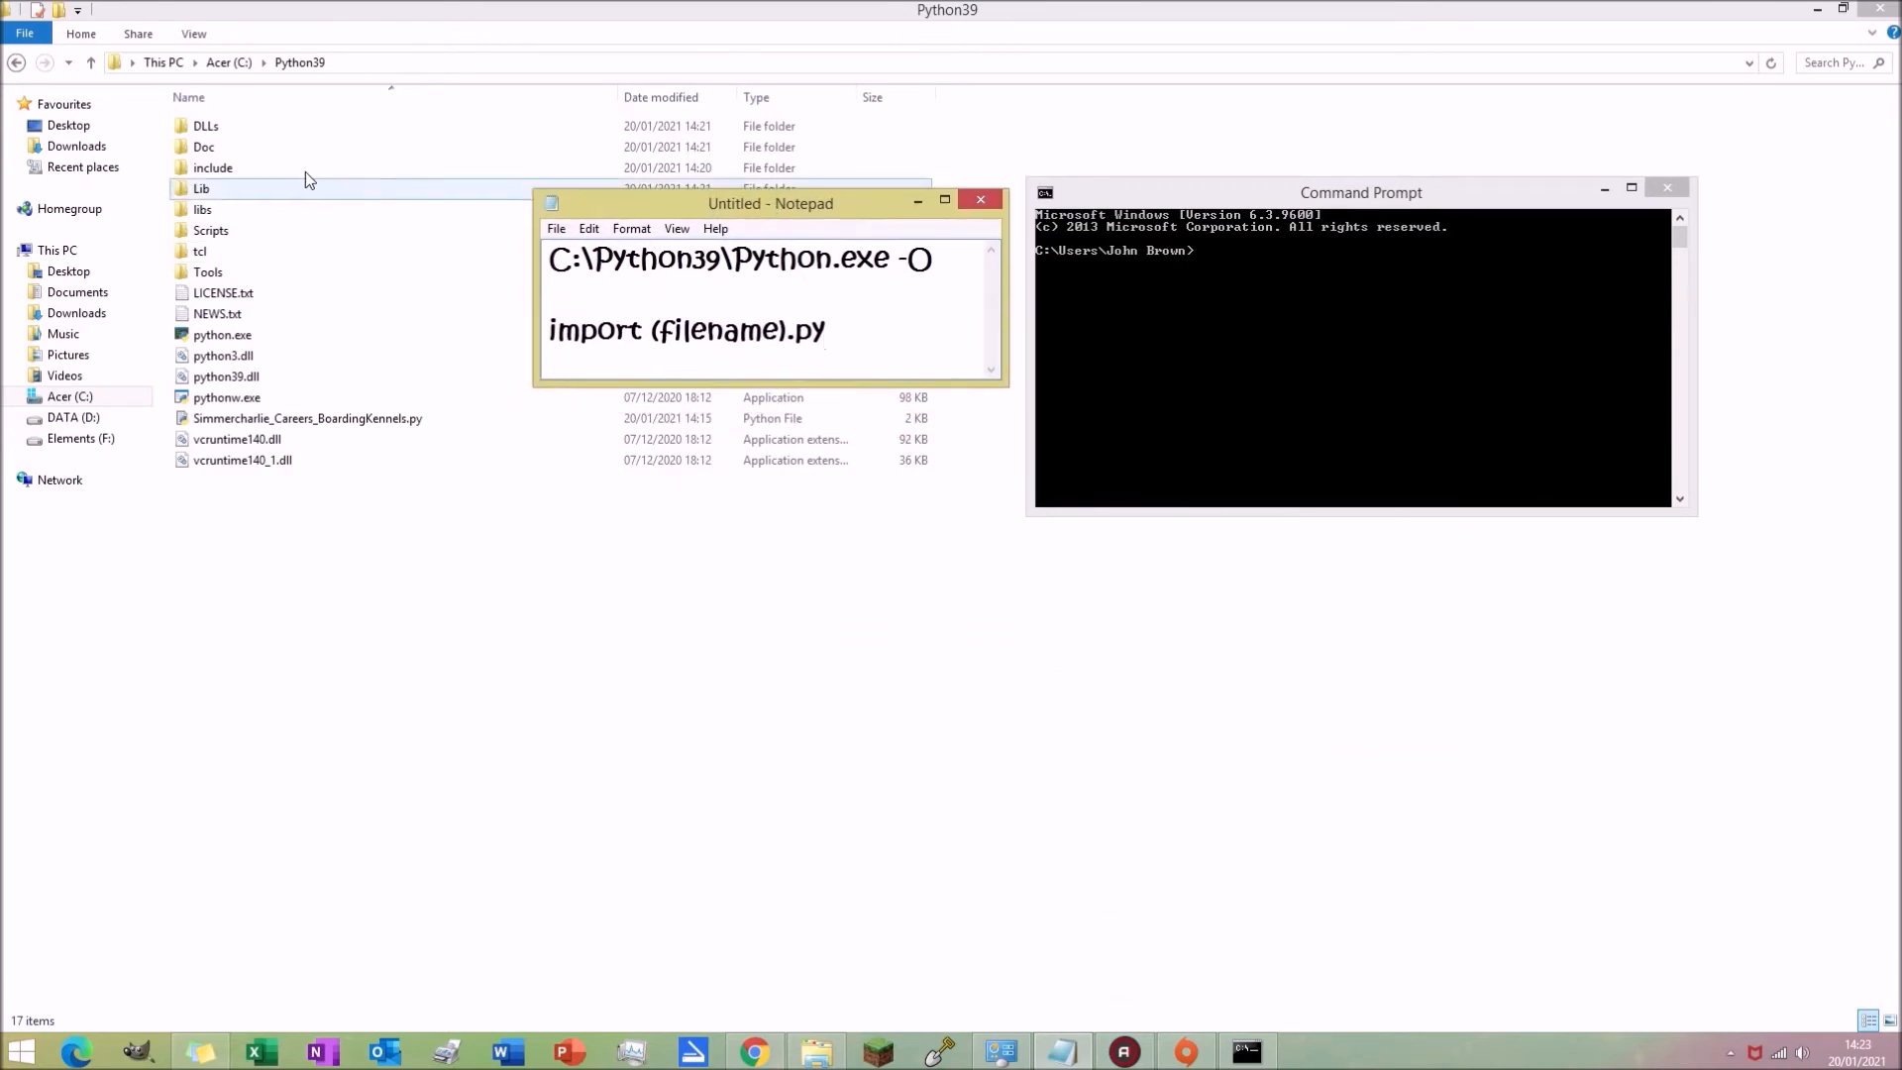
# Step: Hide and then re-show file name extensions in the Python39 folder view
pyautogui.click(334, 522)
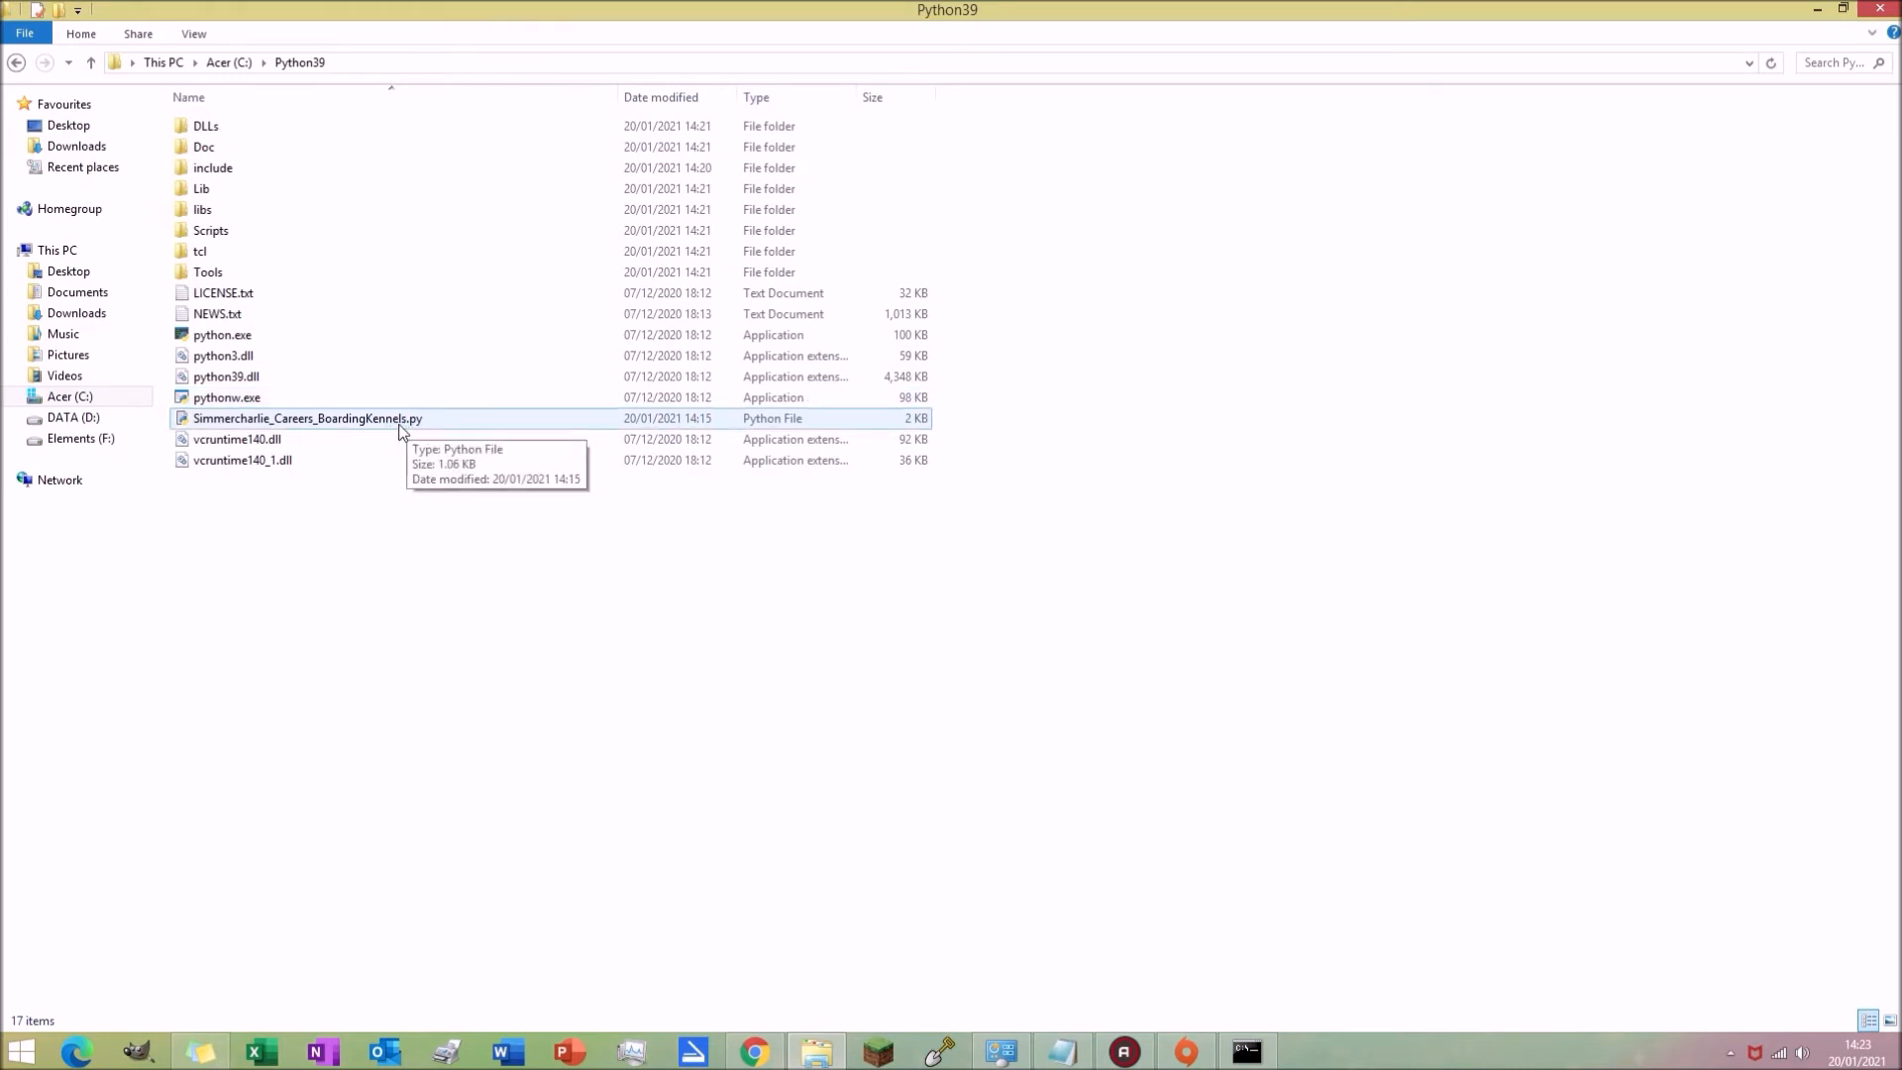
pyautogui.press('Up')
pyautogui.press('Up')
pyautogui.press('Up')
pyautogui.press('Up')
pyautogui.press('Up')
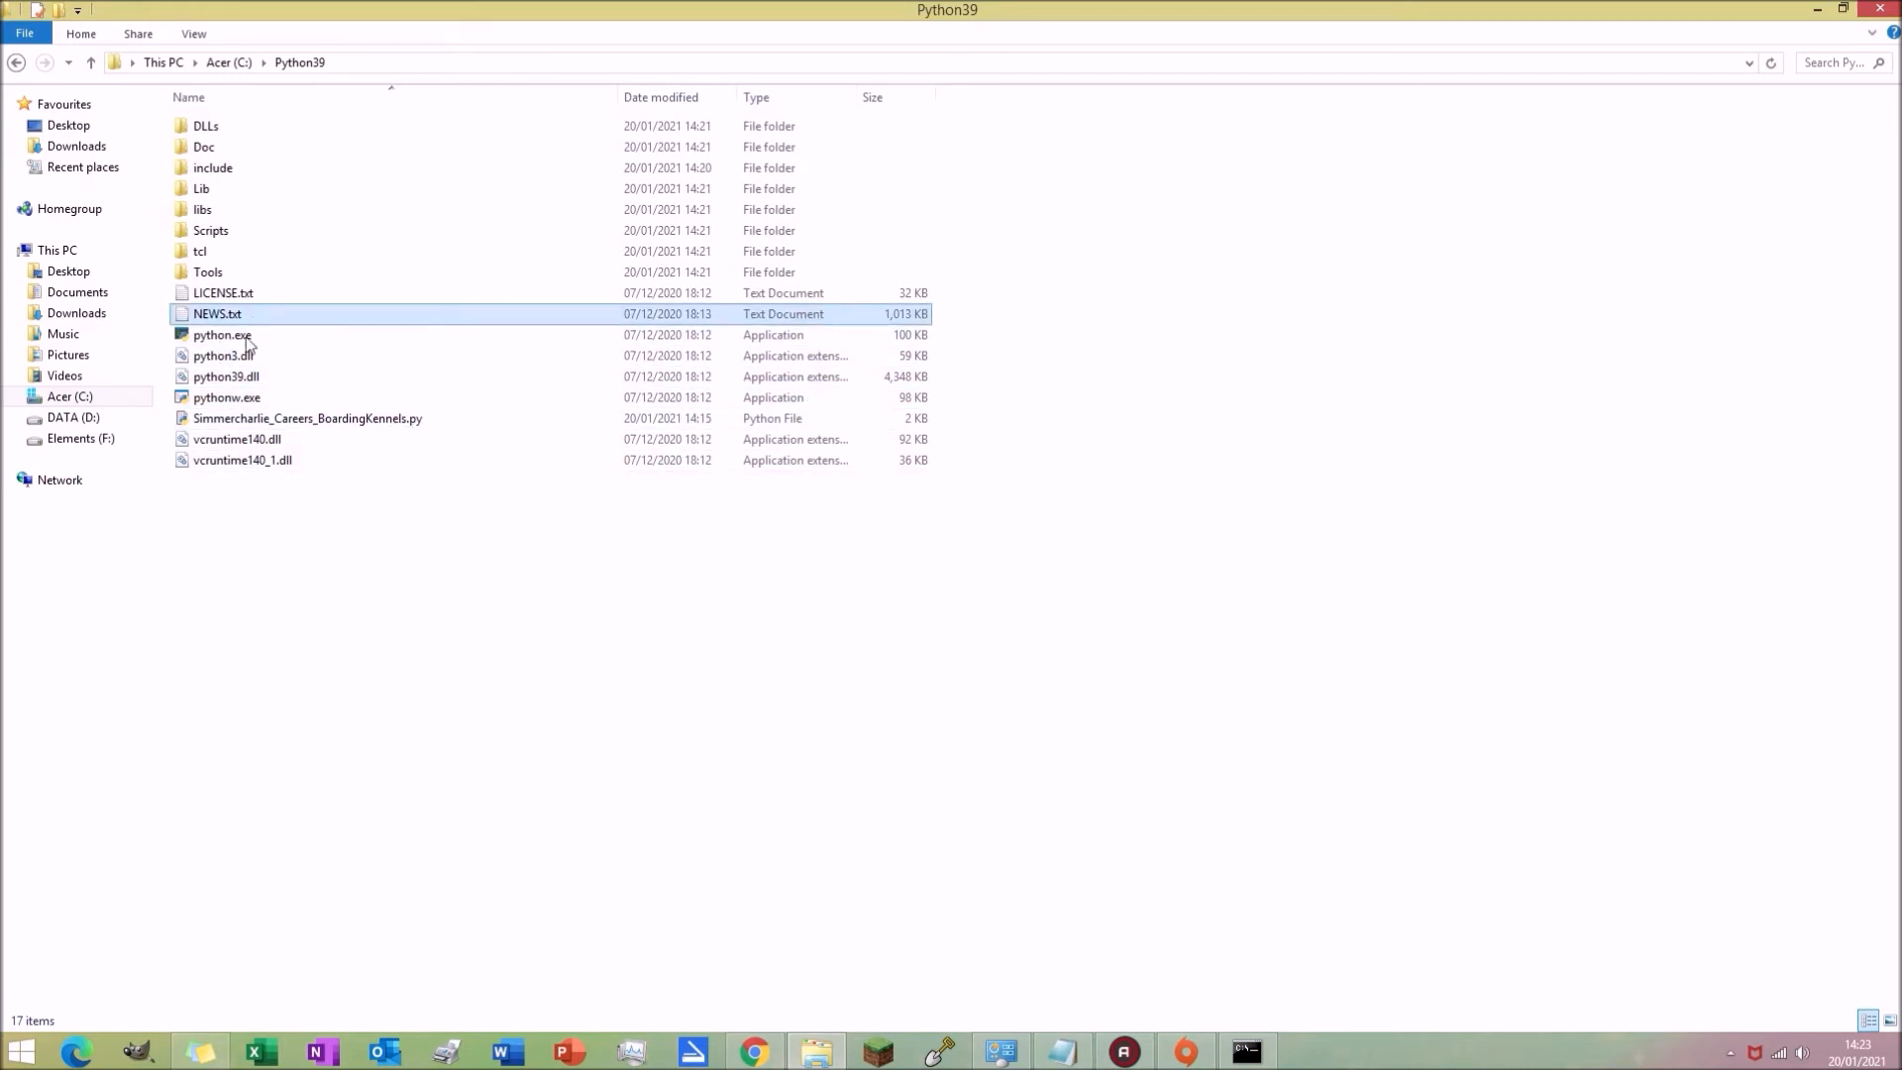
pyautogui.click(196, 35)
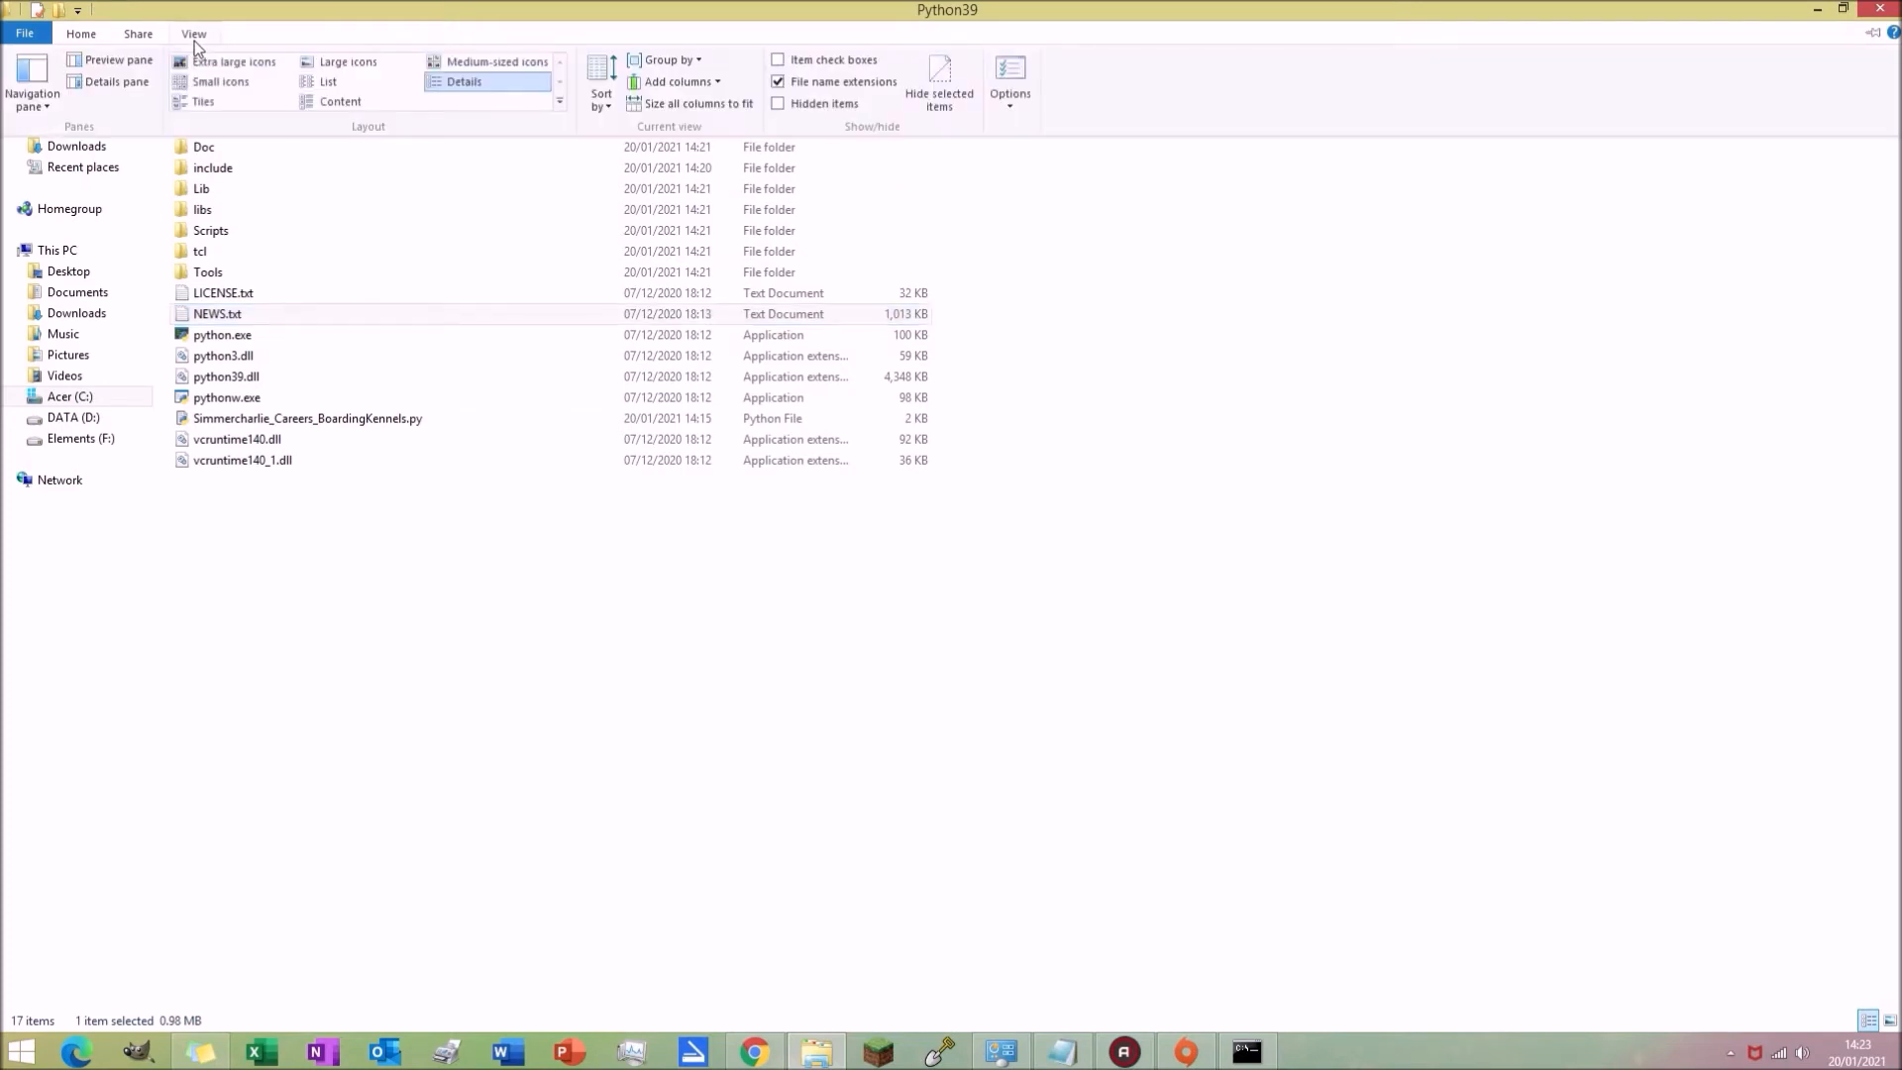
pyautogui.click(777, 82)
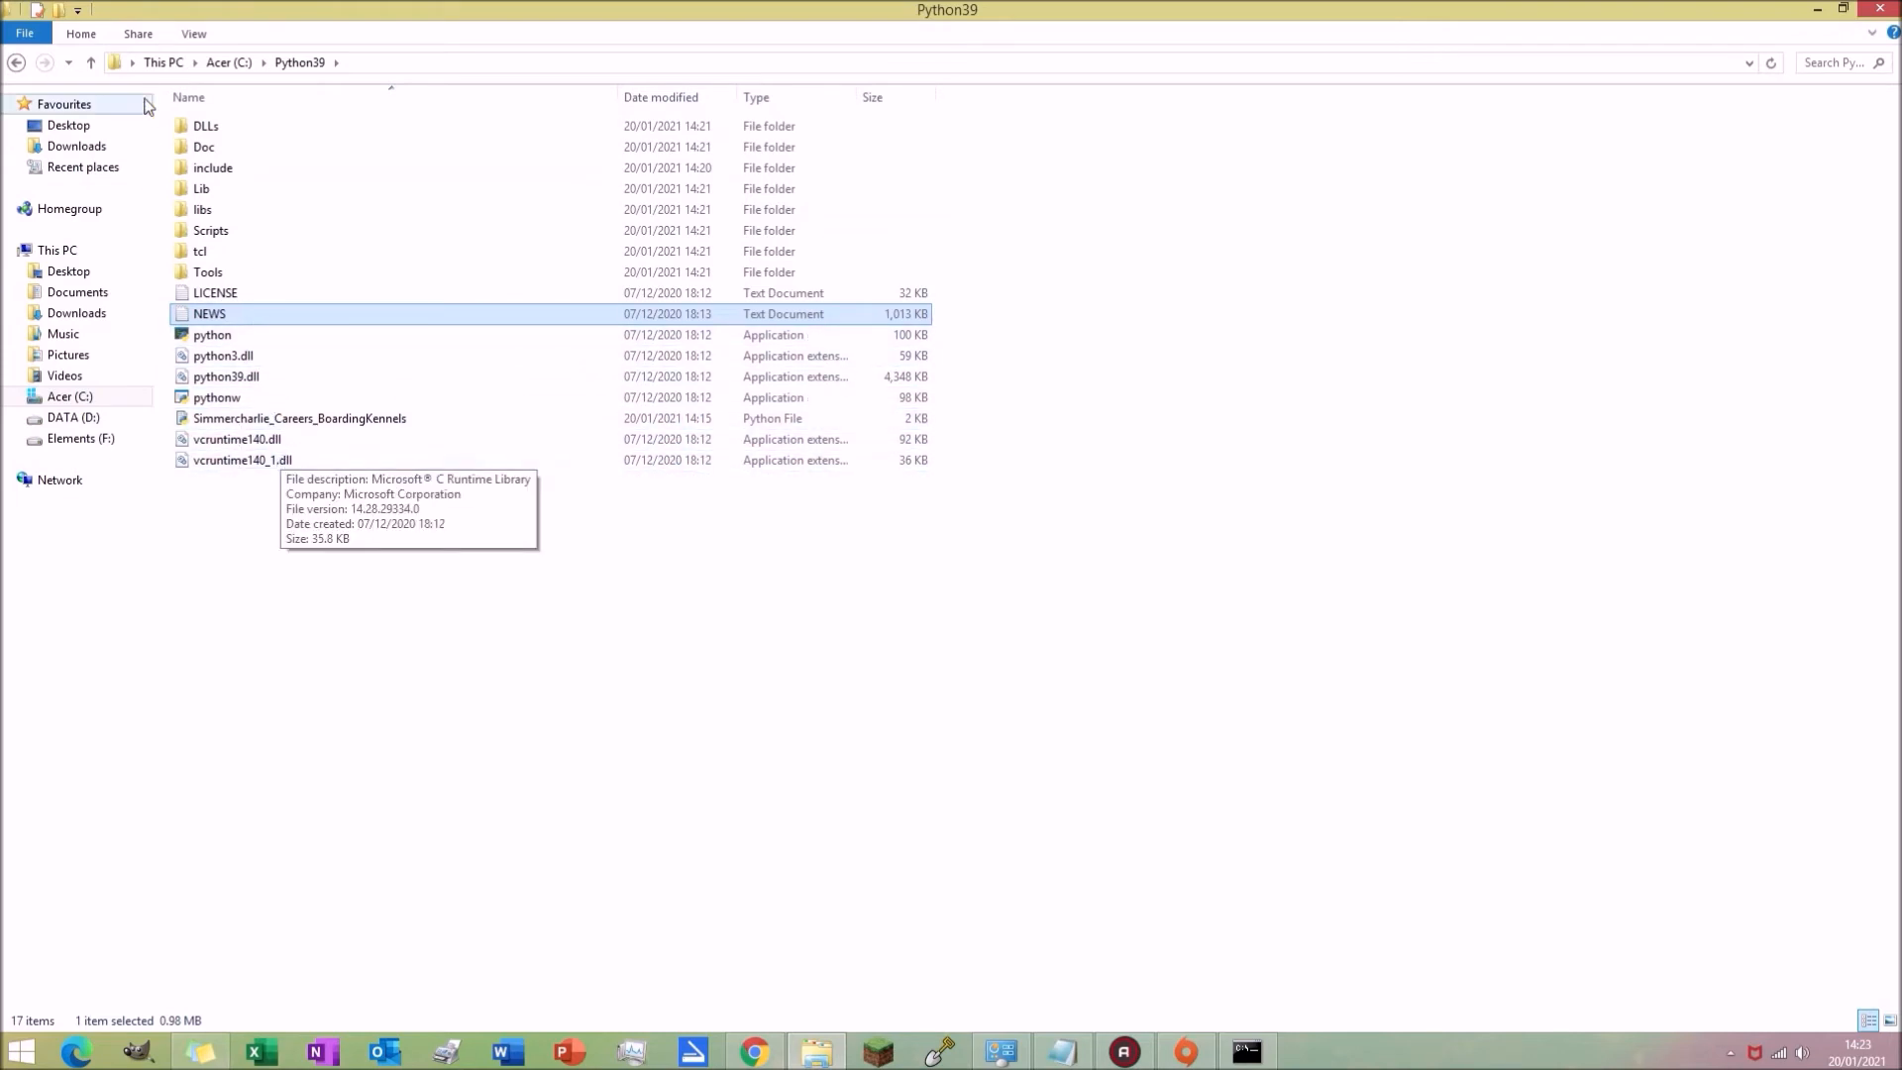
pyautogui.click(196, 37)
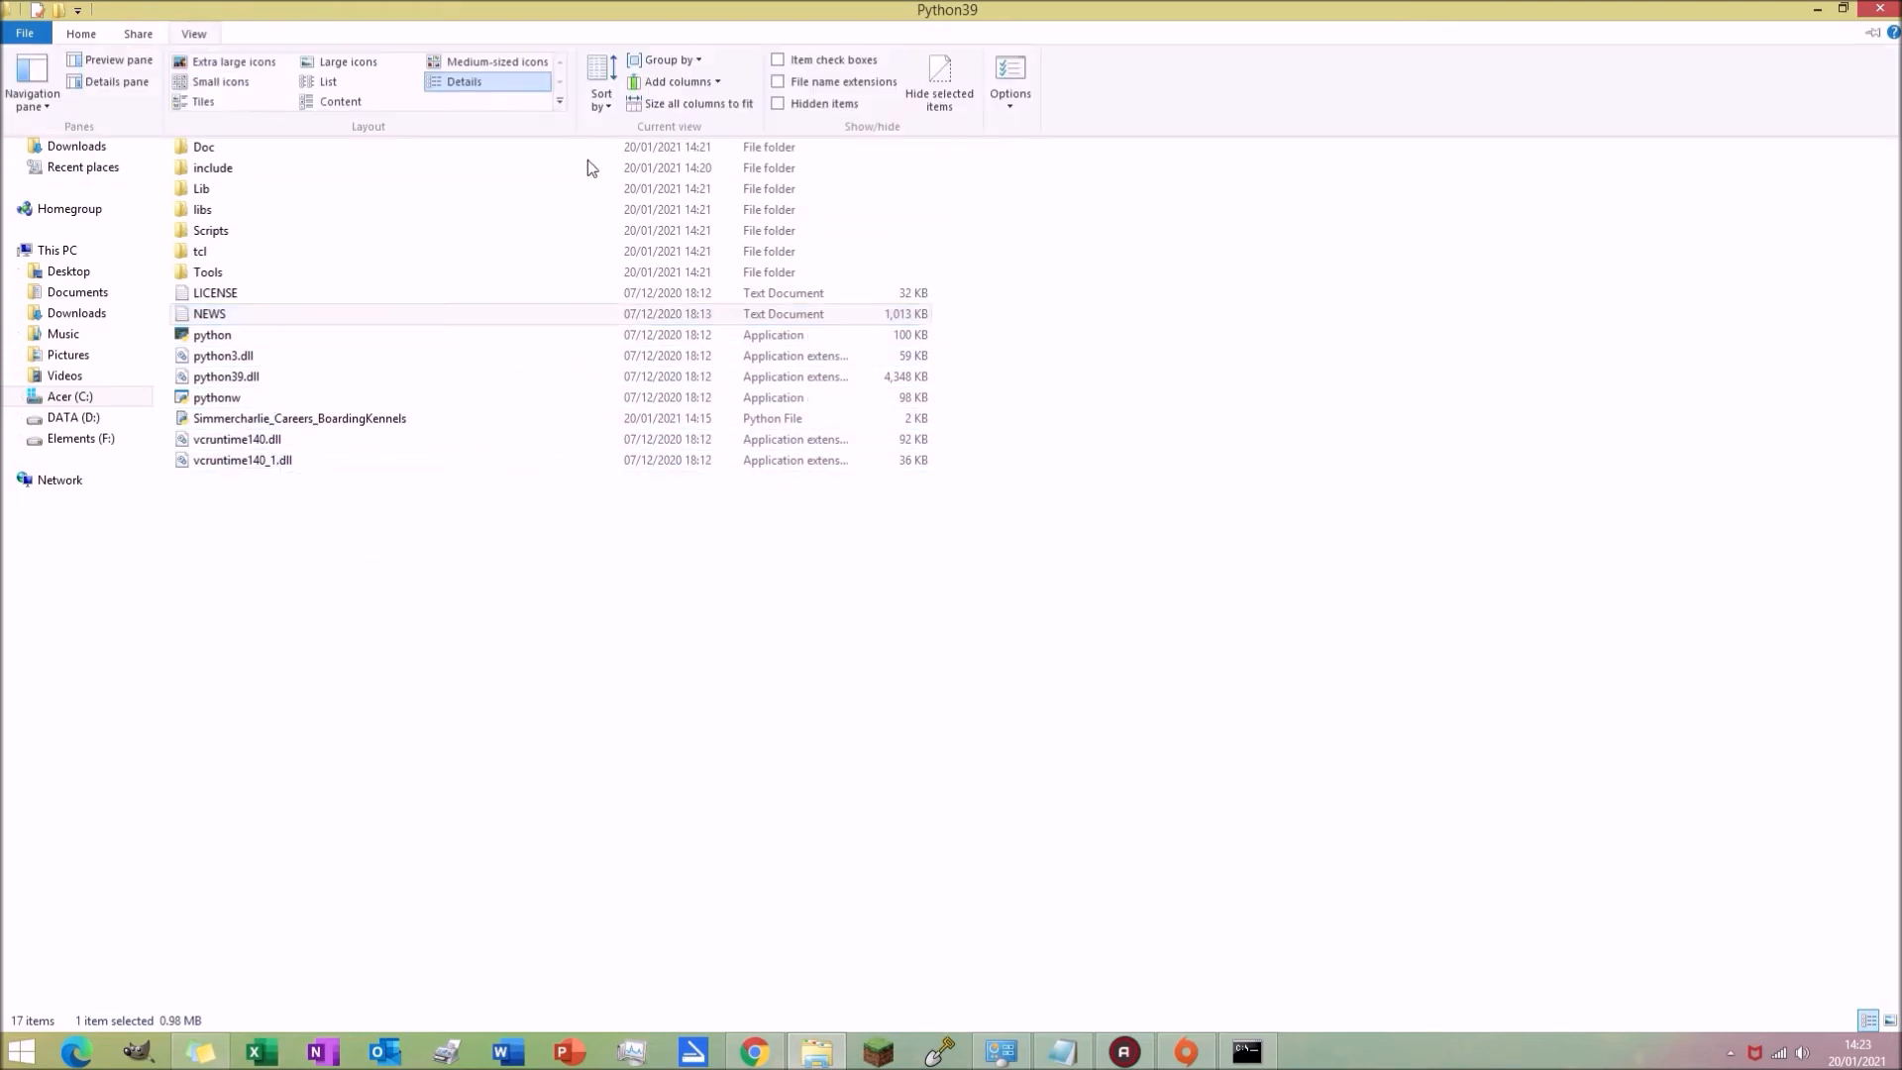
pyautogui.click(840, 85)
pyautogui.click(370, 710)
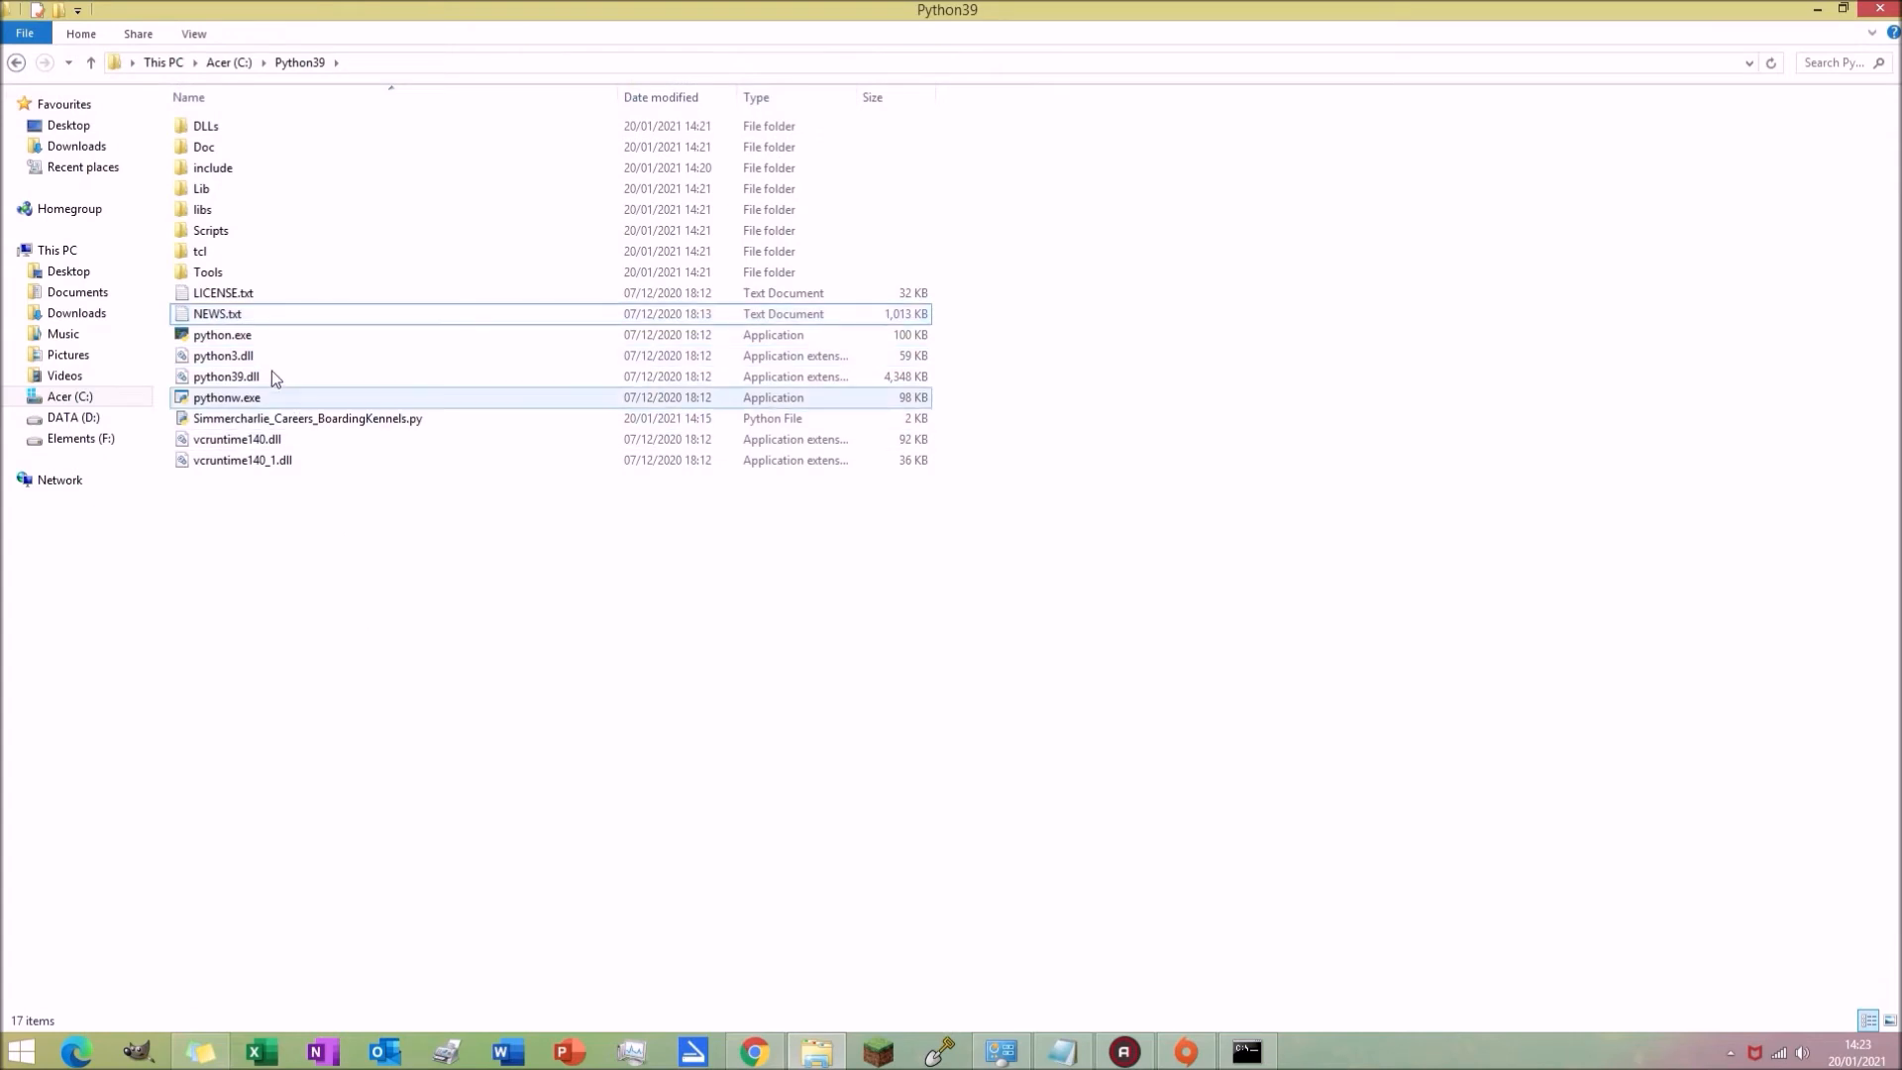
# Step: Start the optimised Python interpreter in the Command Prompt with C:\Python39\Python.exe -O
pyautogui.click(1244, 1048)
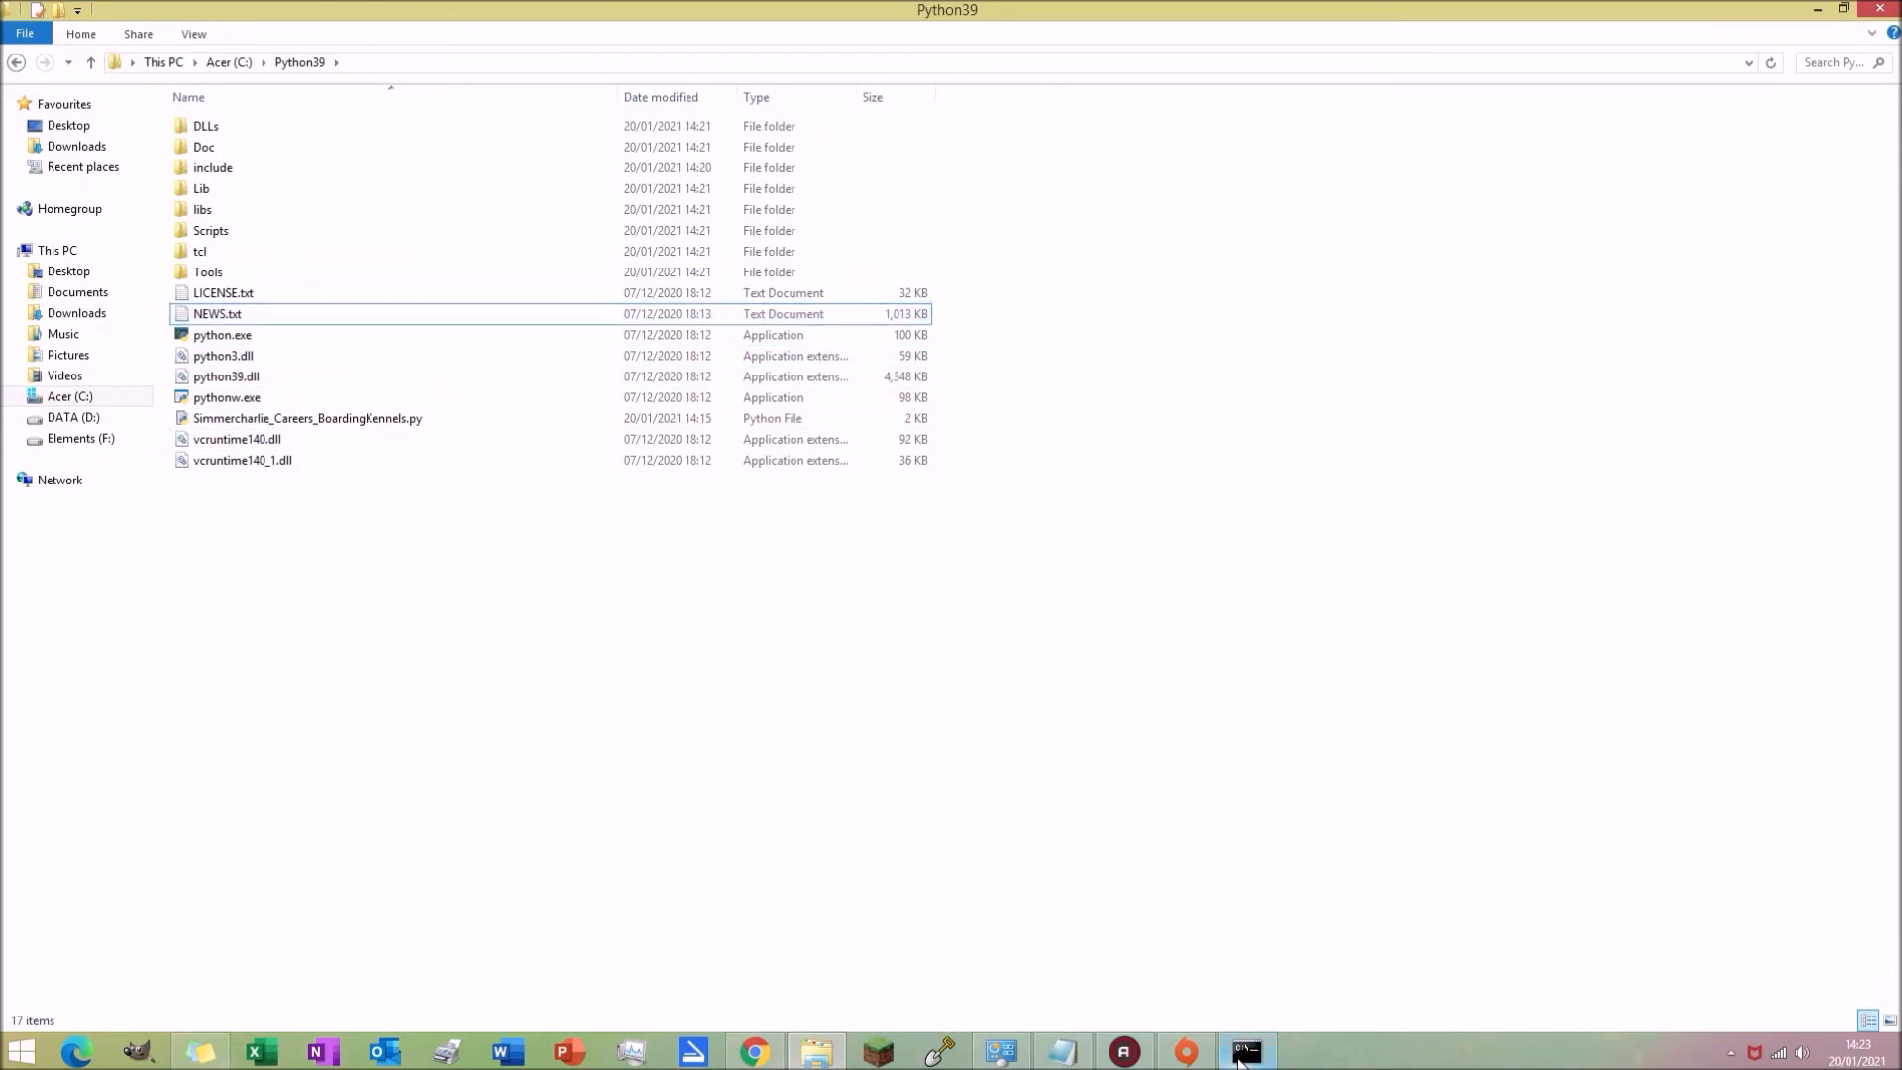
pyautogui.click(1062, 1051)
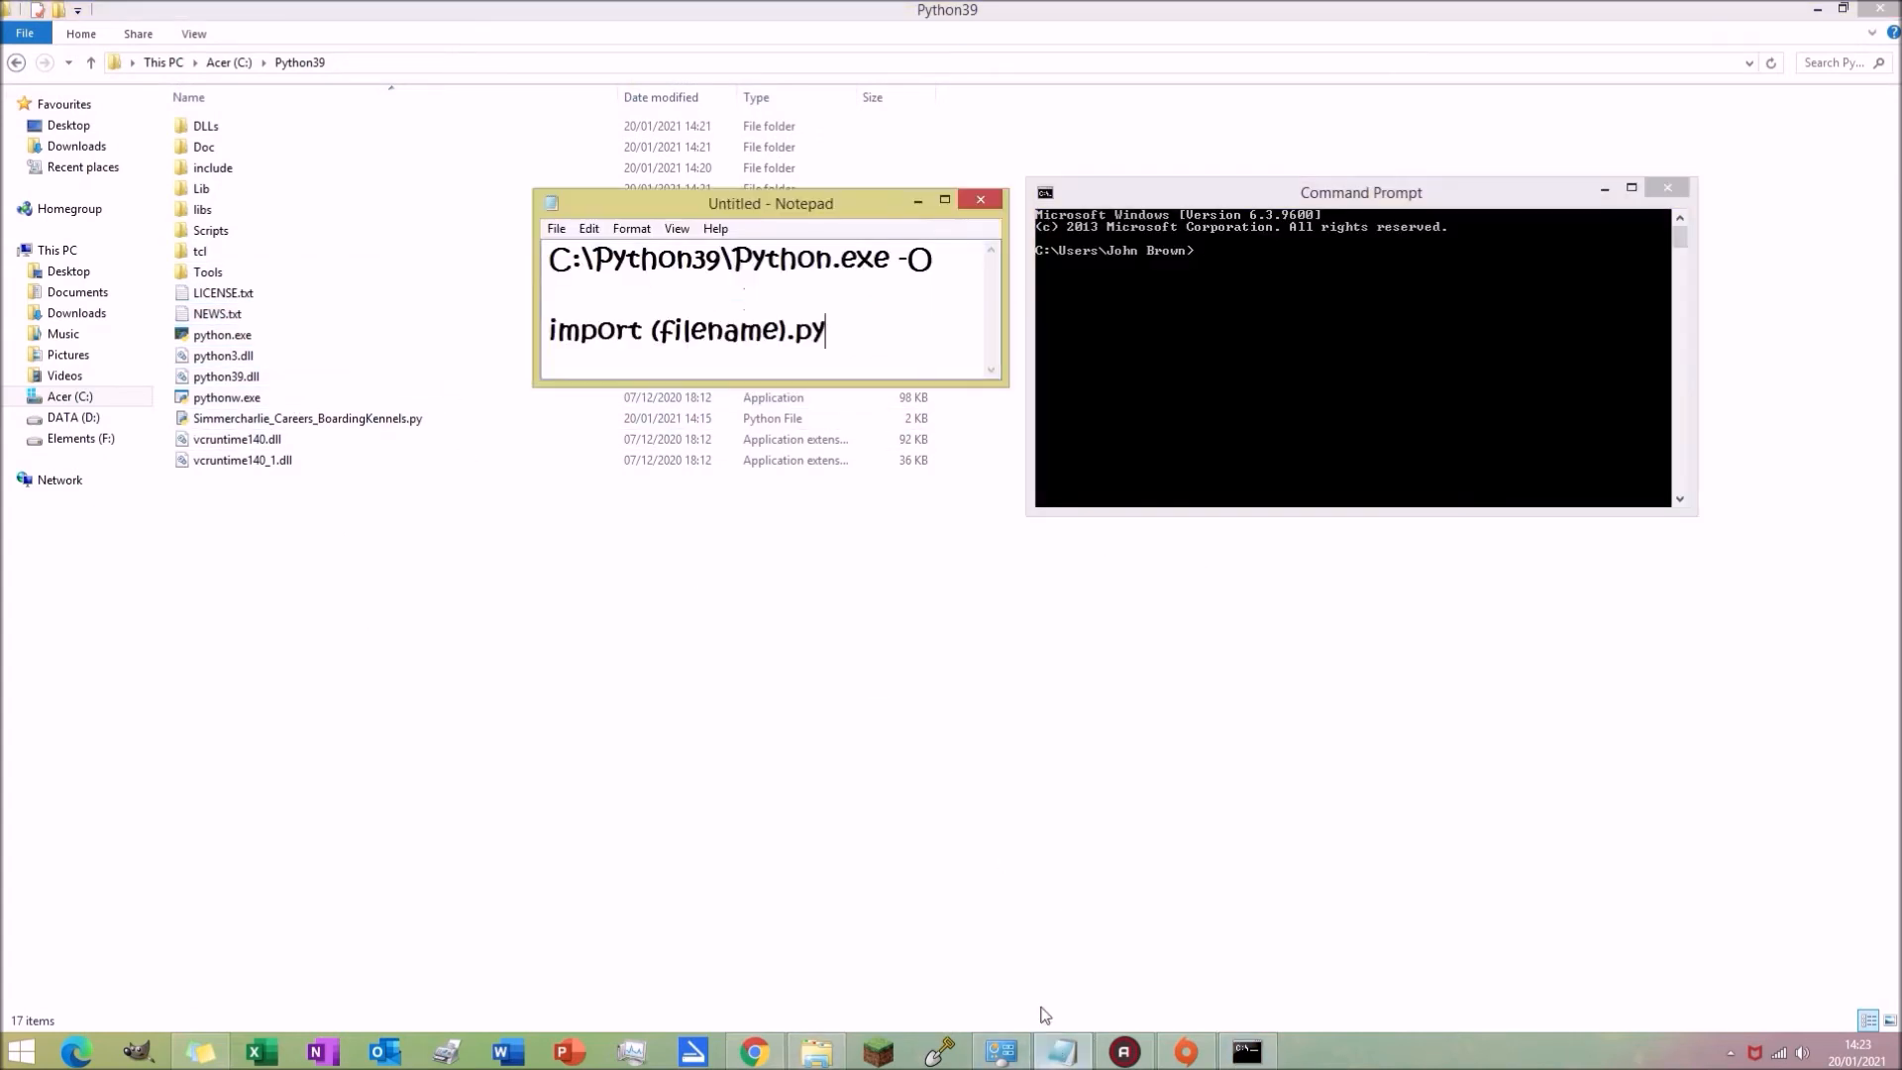
pyautogui.click(1276, 352)
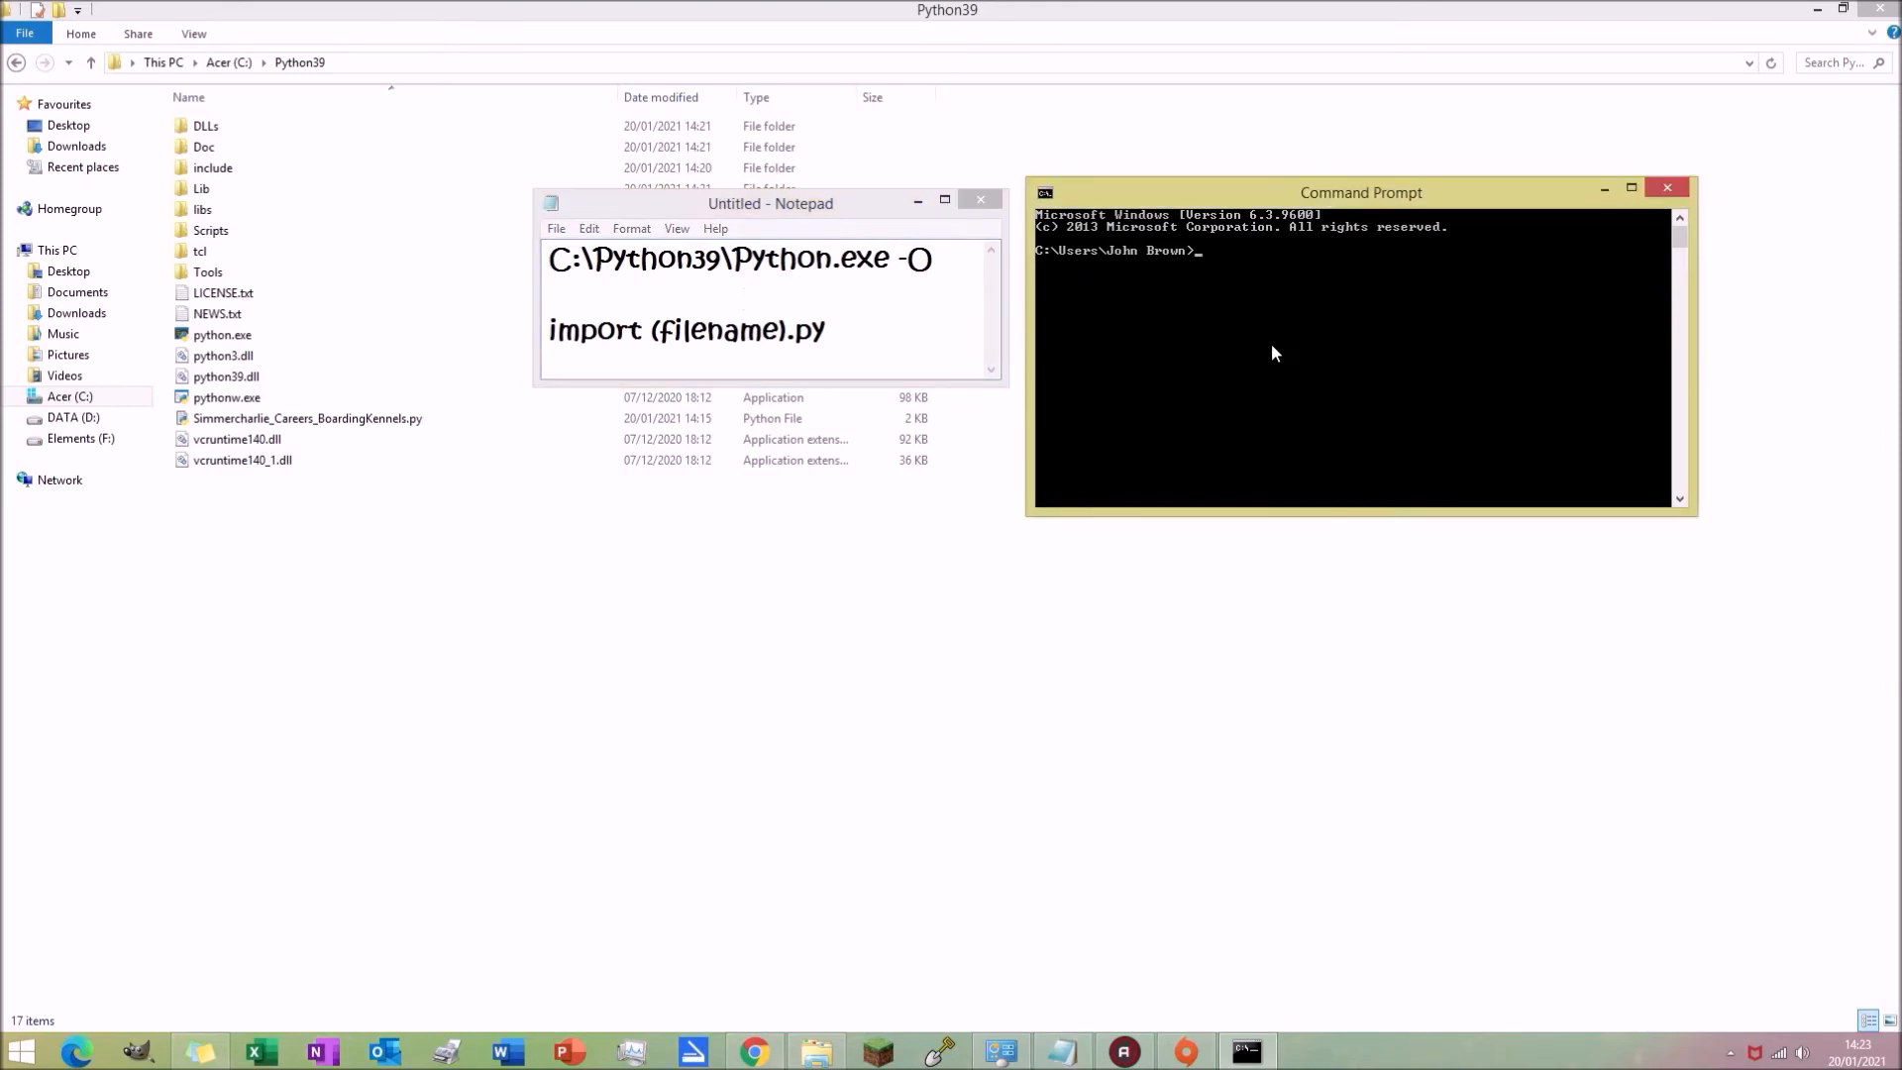
pyautogui.write('C:\\')
pyautogui.press('capslock')
pyautogui.write('P')
pyautogui.press('capslock')
pyautogui.write('y')
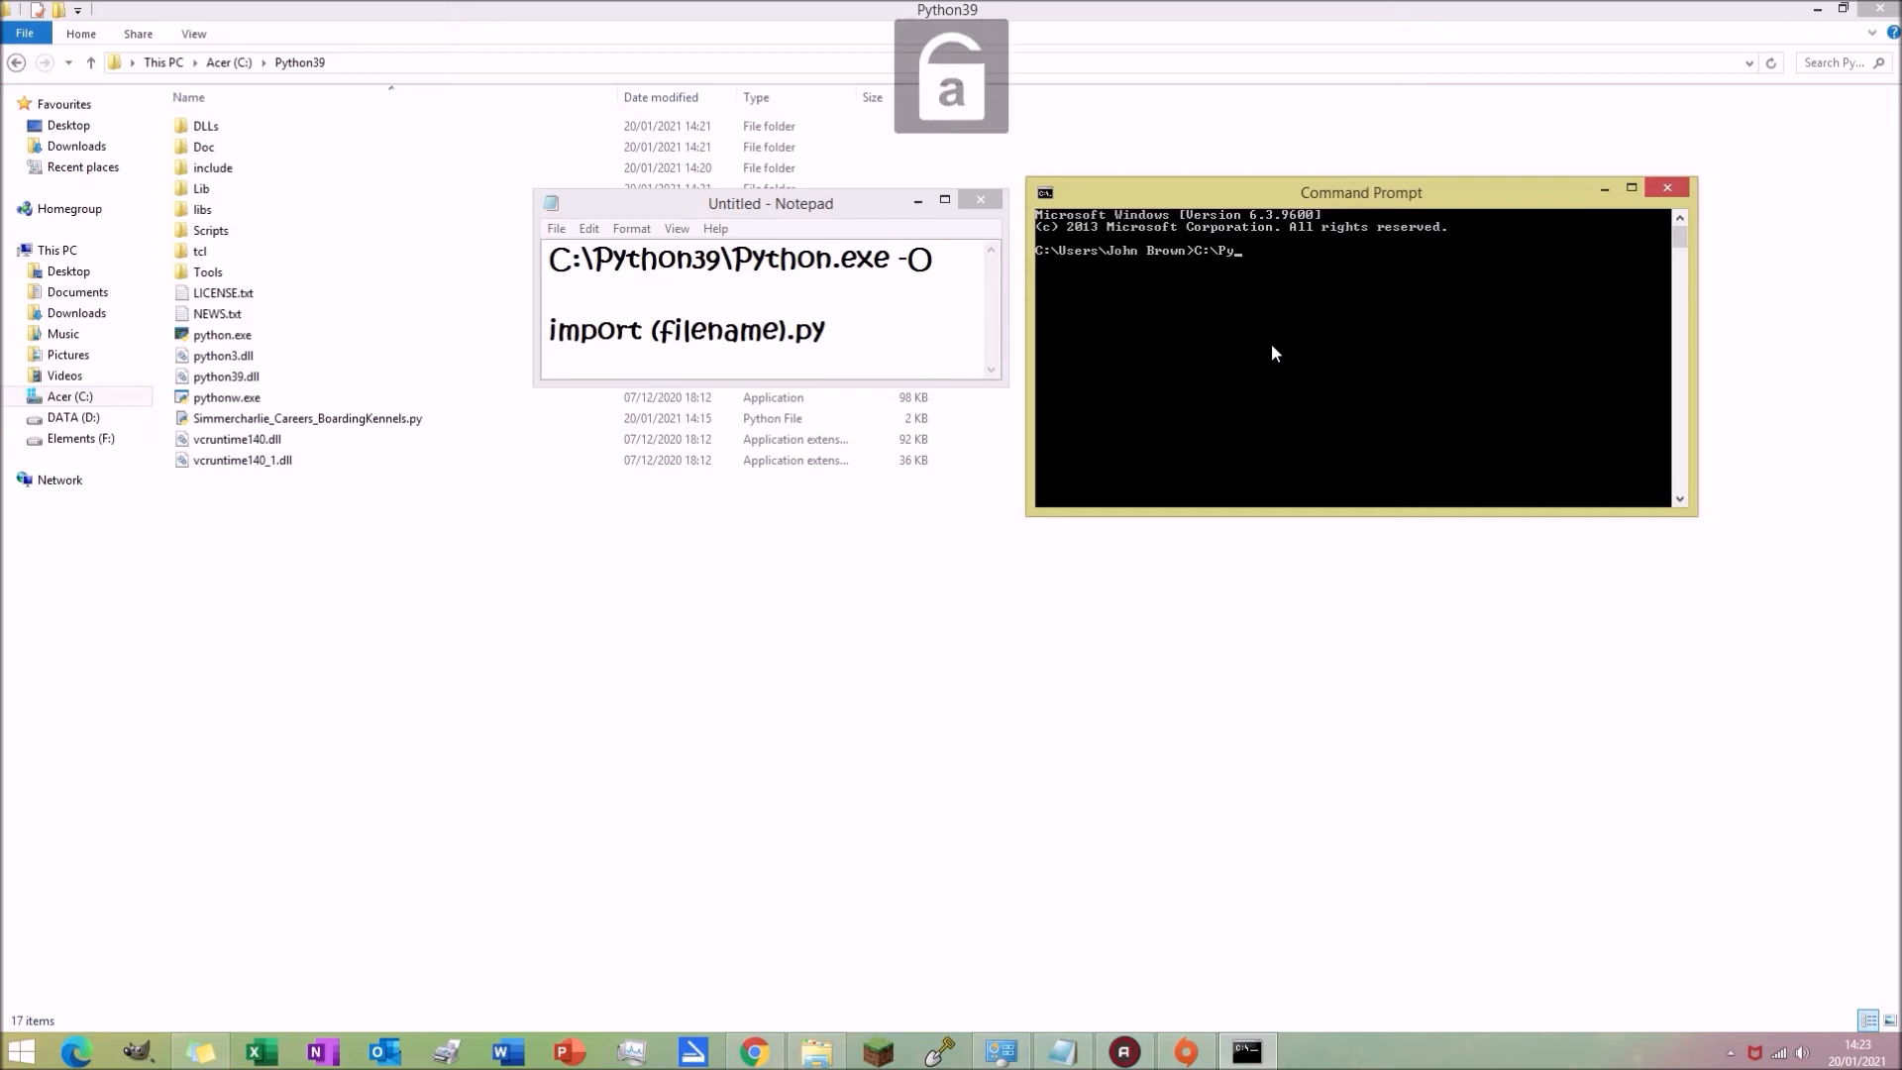
pyautogui.write('thon')
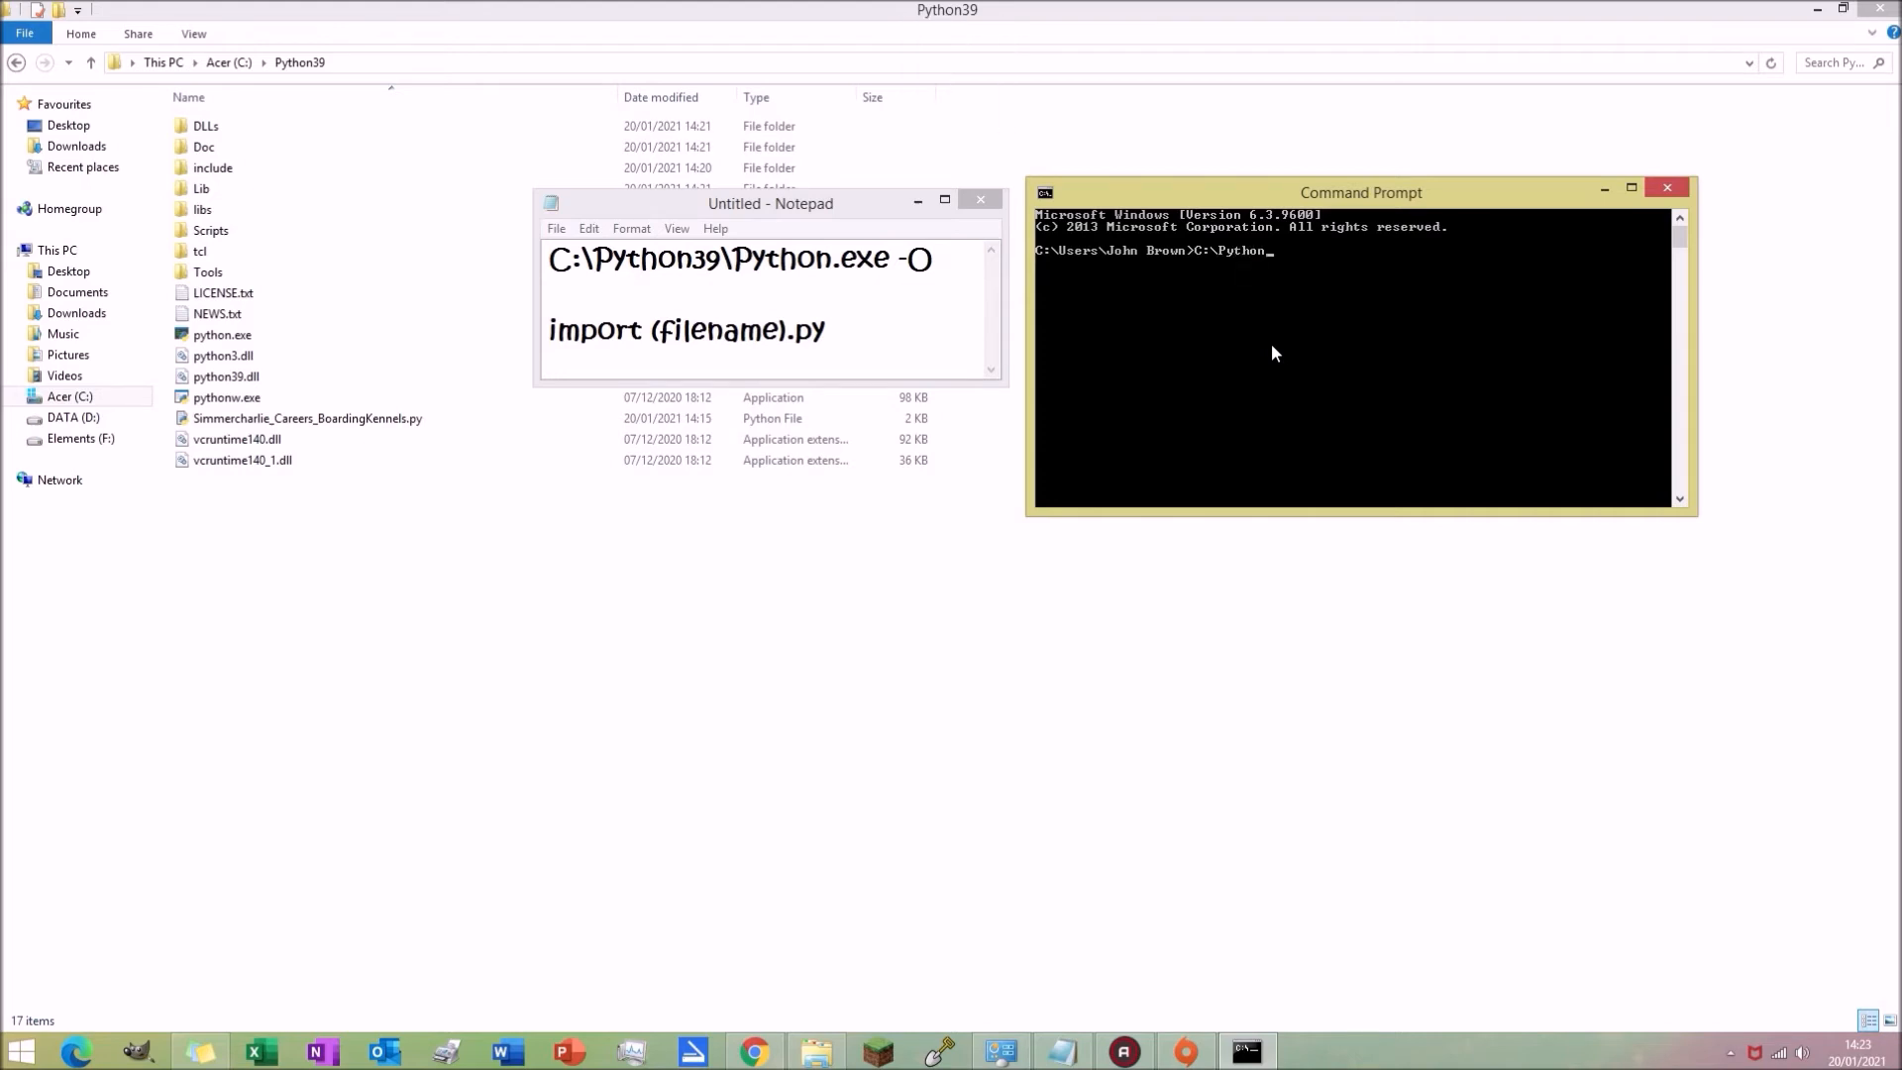
pyautogui.write('39\\')
pyautogui.press('capslock')
pyautogui.write('P')
pyautogui.press('capslock')
pyautogui.write('ython.exe -O')
pyautogui.press('Return')
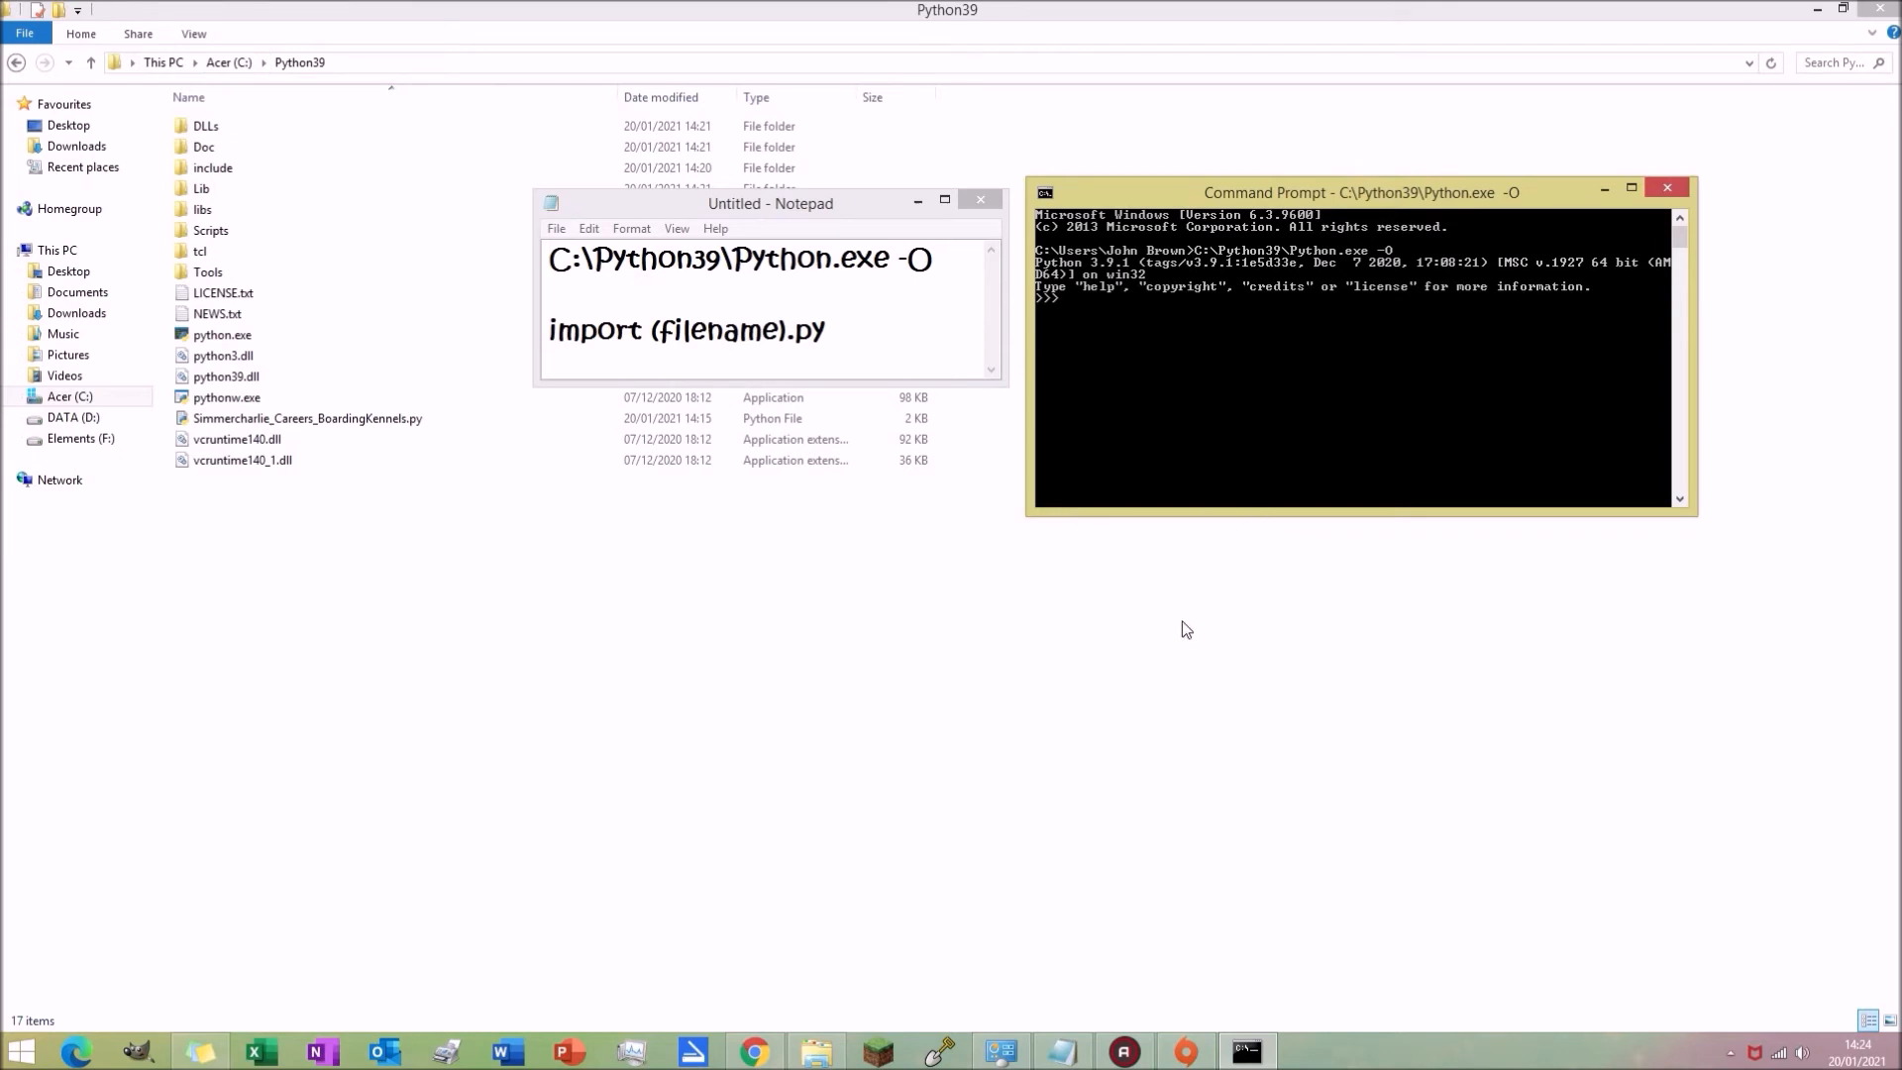
# Step: Compile the script by running import Simmercharlie_Careers_BoardingKennels.py in the interpreter
pyautogui.write('import')
pyautogui.write('Sim')
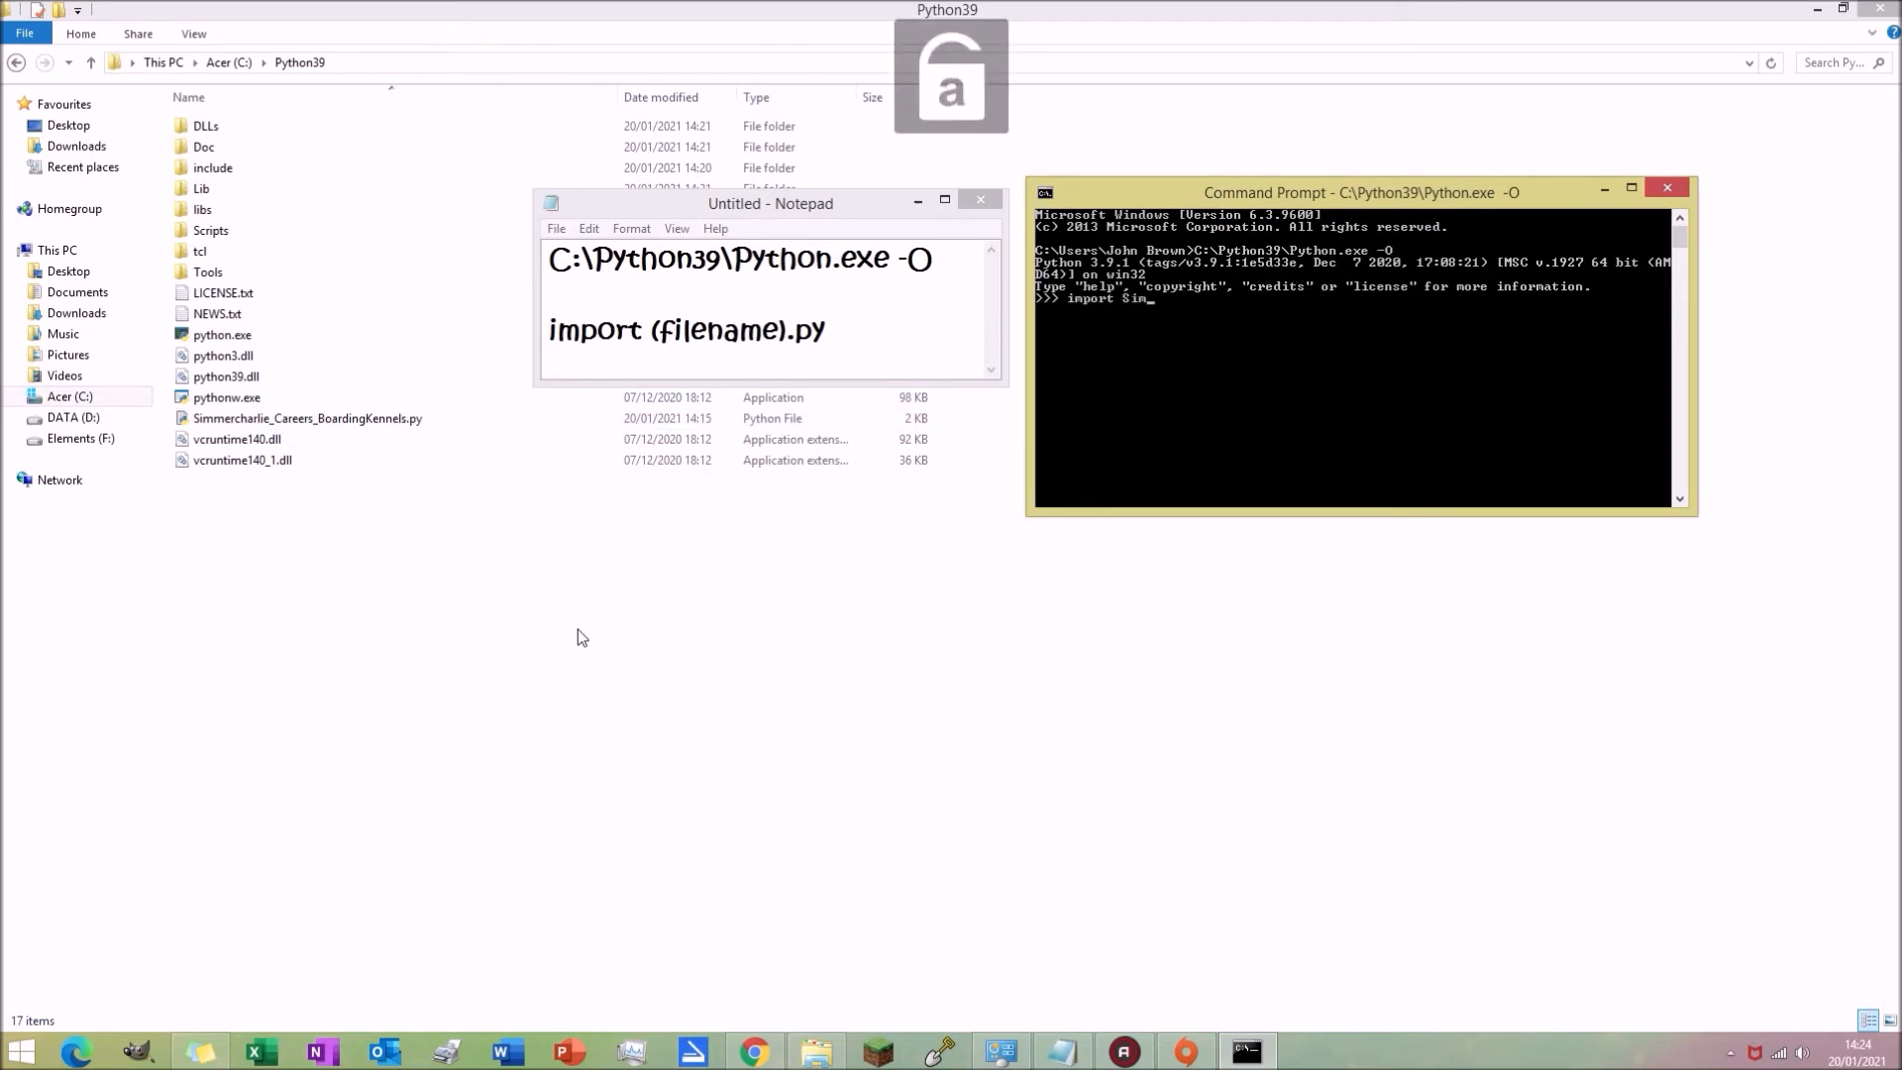
pyautogui.write('mercharlie_C')
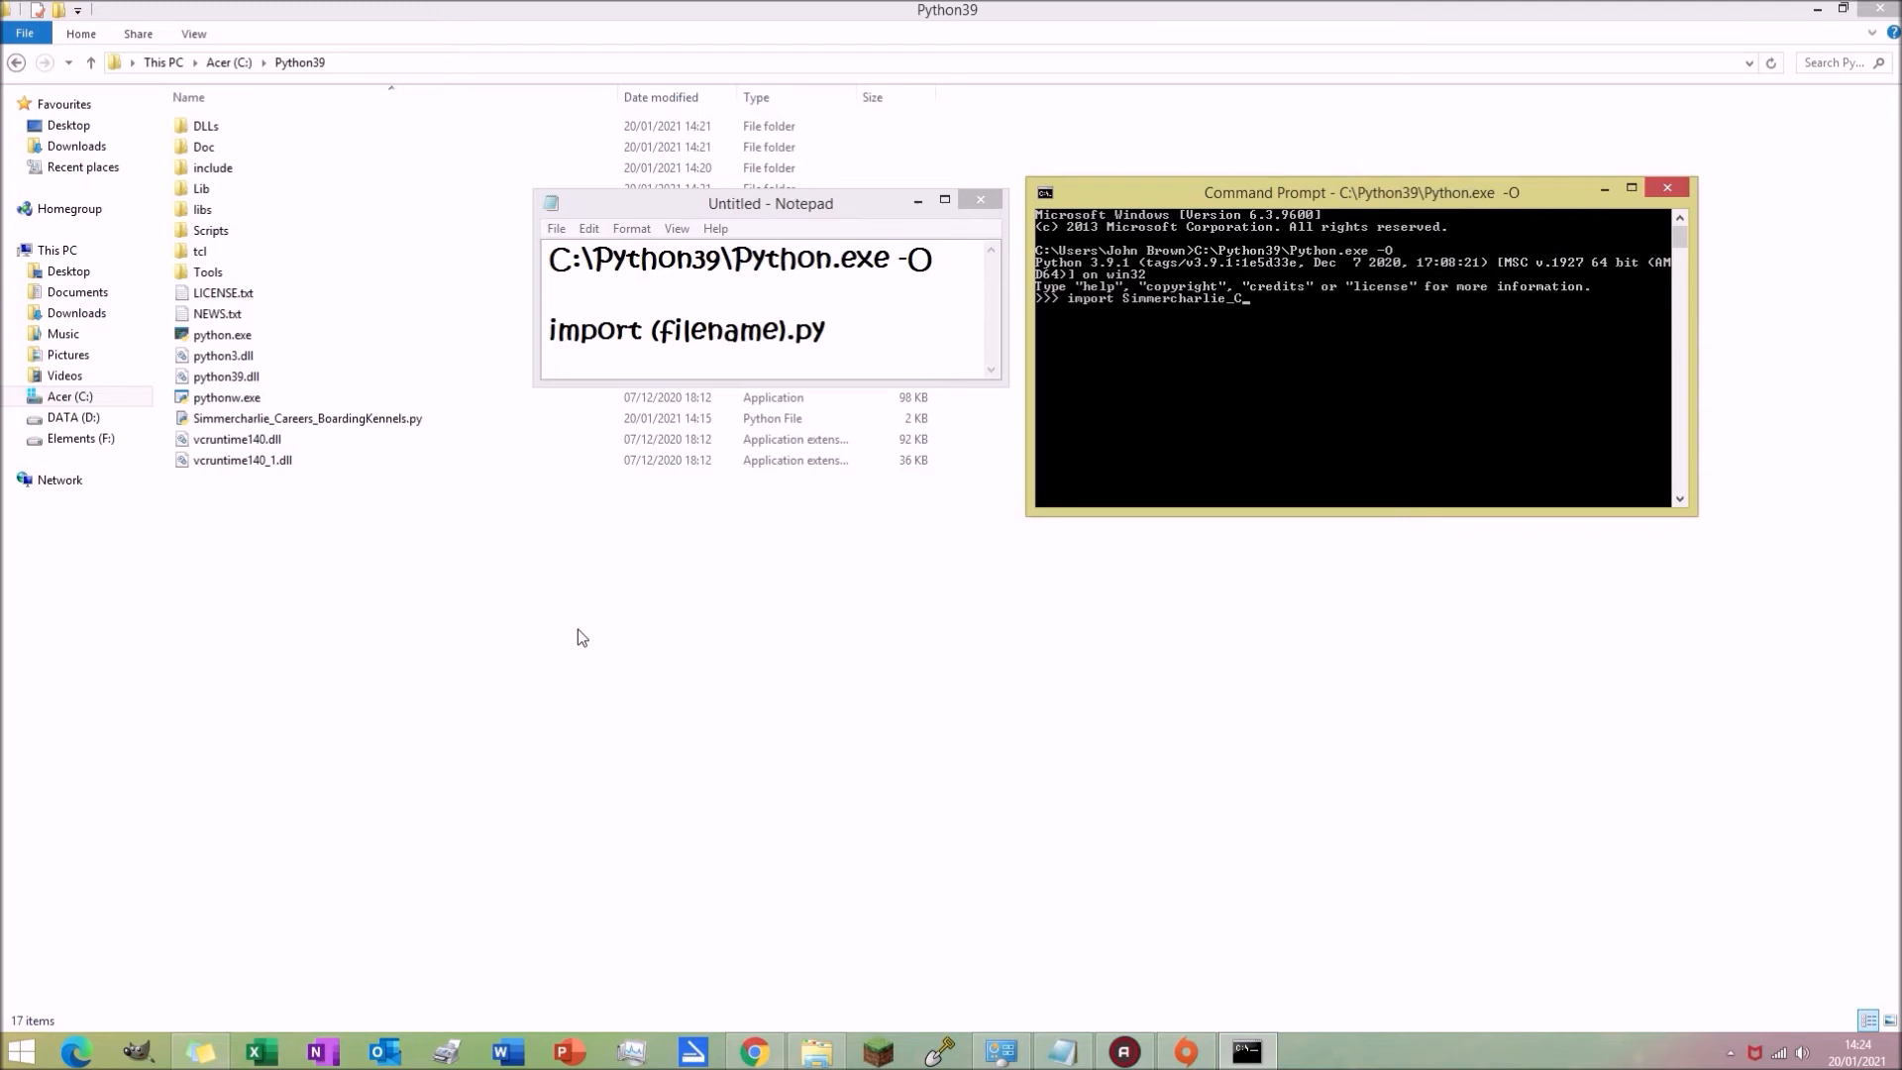
pyautogui.write('areers_BoardingKe')
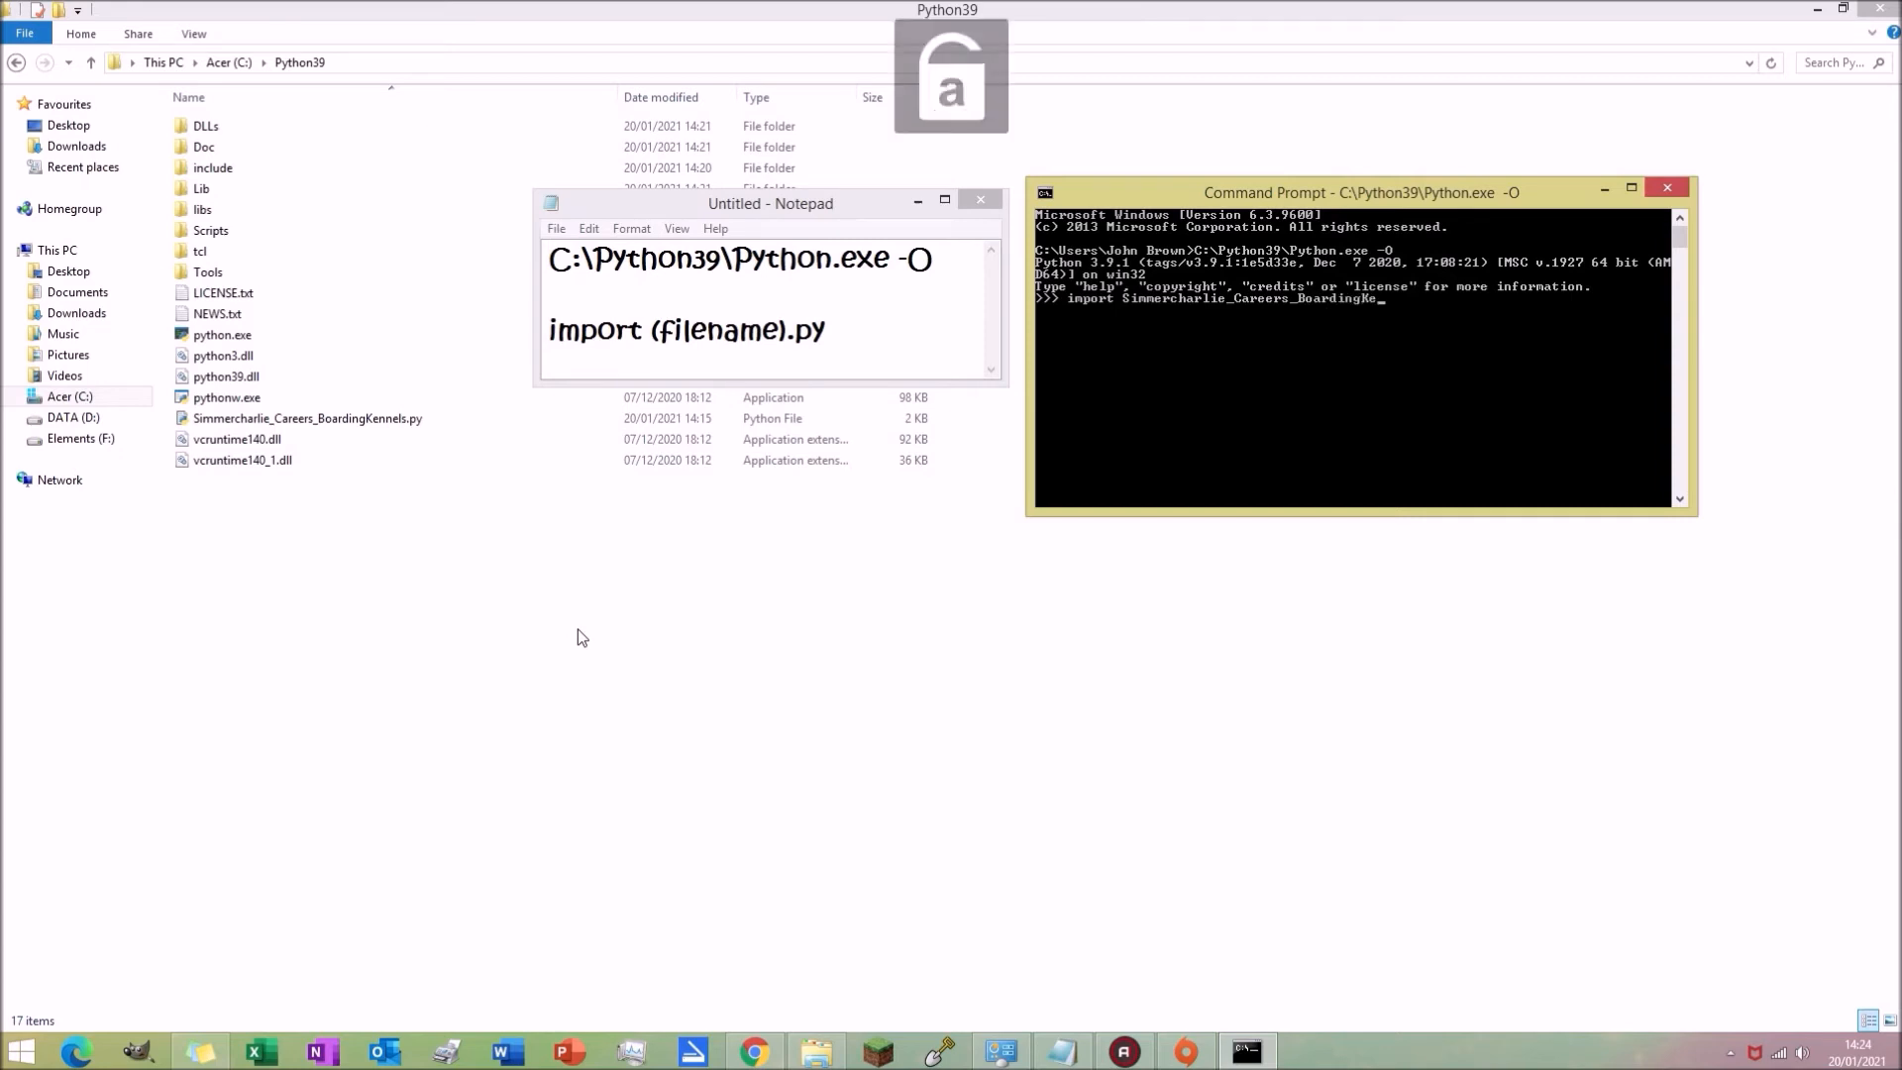
pyautogui.write('nnels.p')
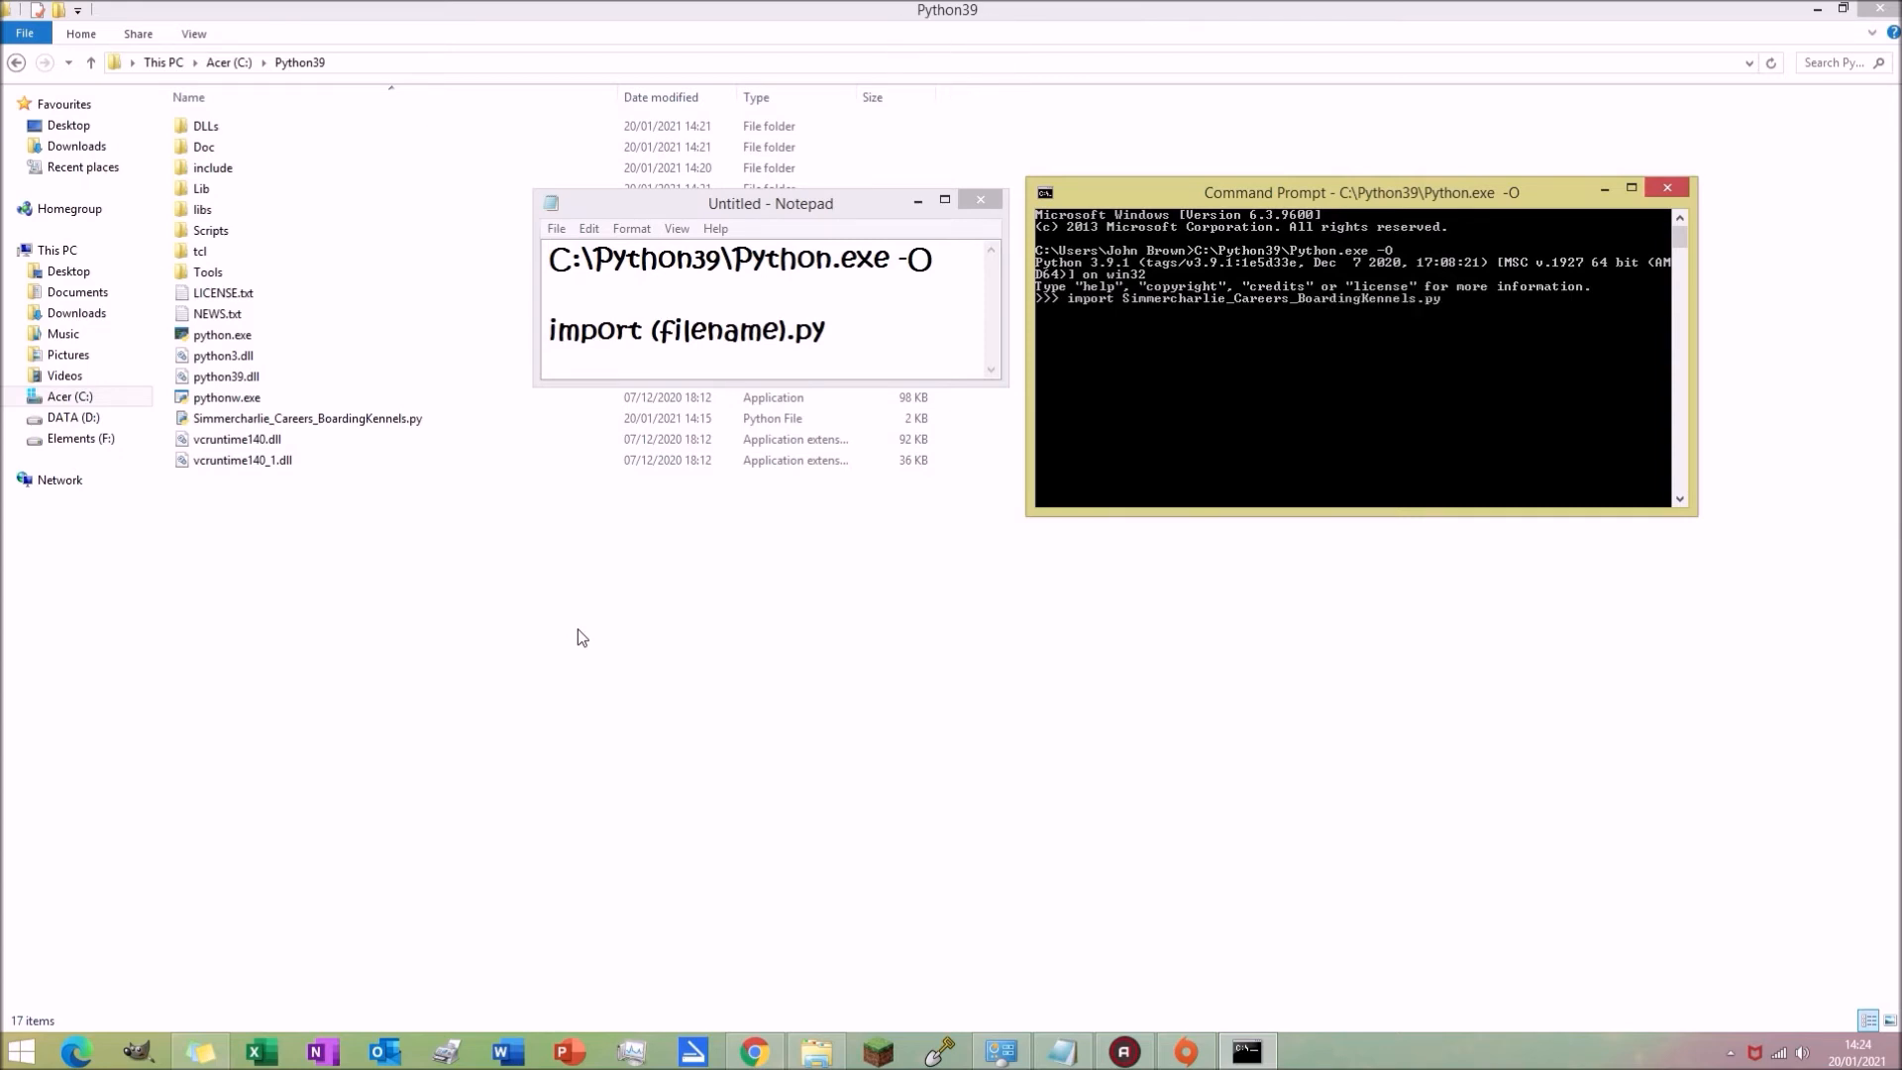
pyautogui.write('y')
pyautogui.press('Return')
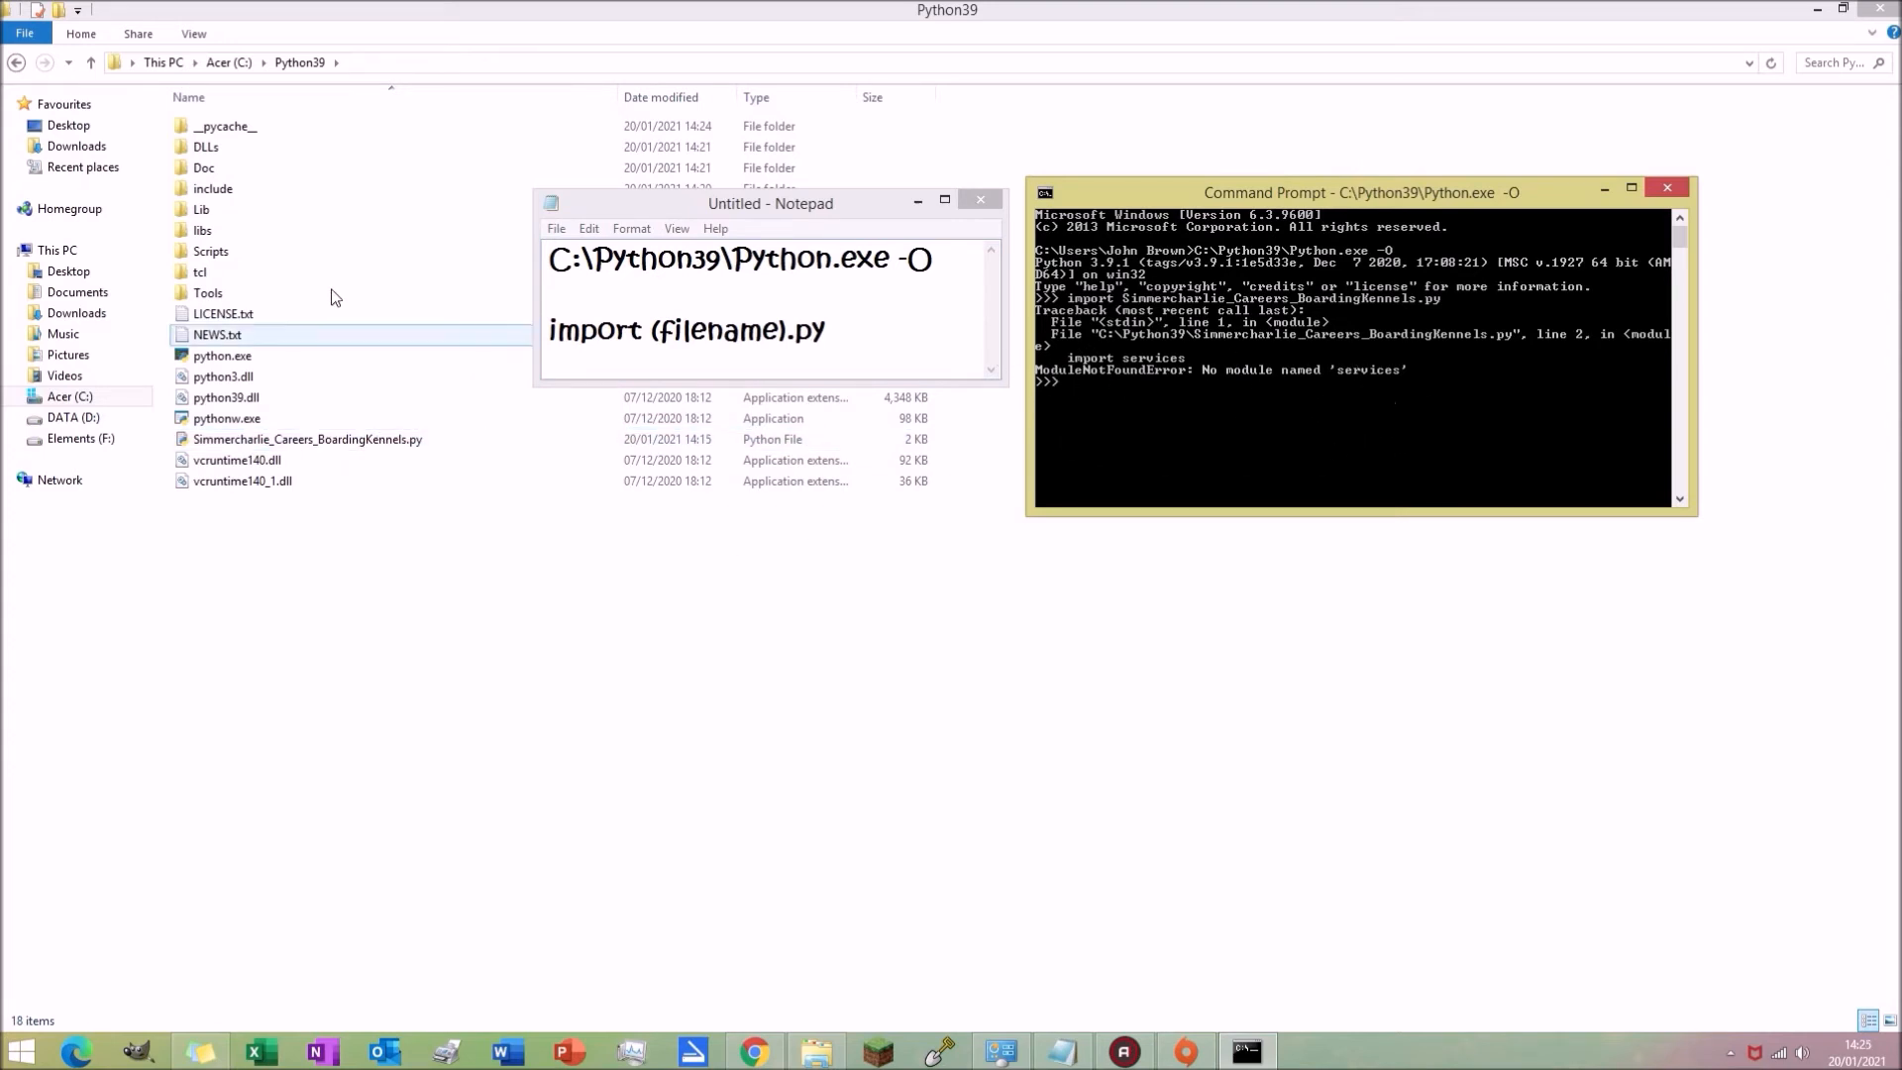
# Step: Move Simmercharlie_Careers_BoardingKennels.py into the new __pycache__ folder and open that folder
pyautogui.click(250, 128)
pyautogui.doubleClick(249, 128)
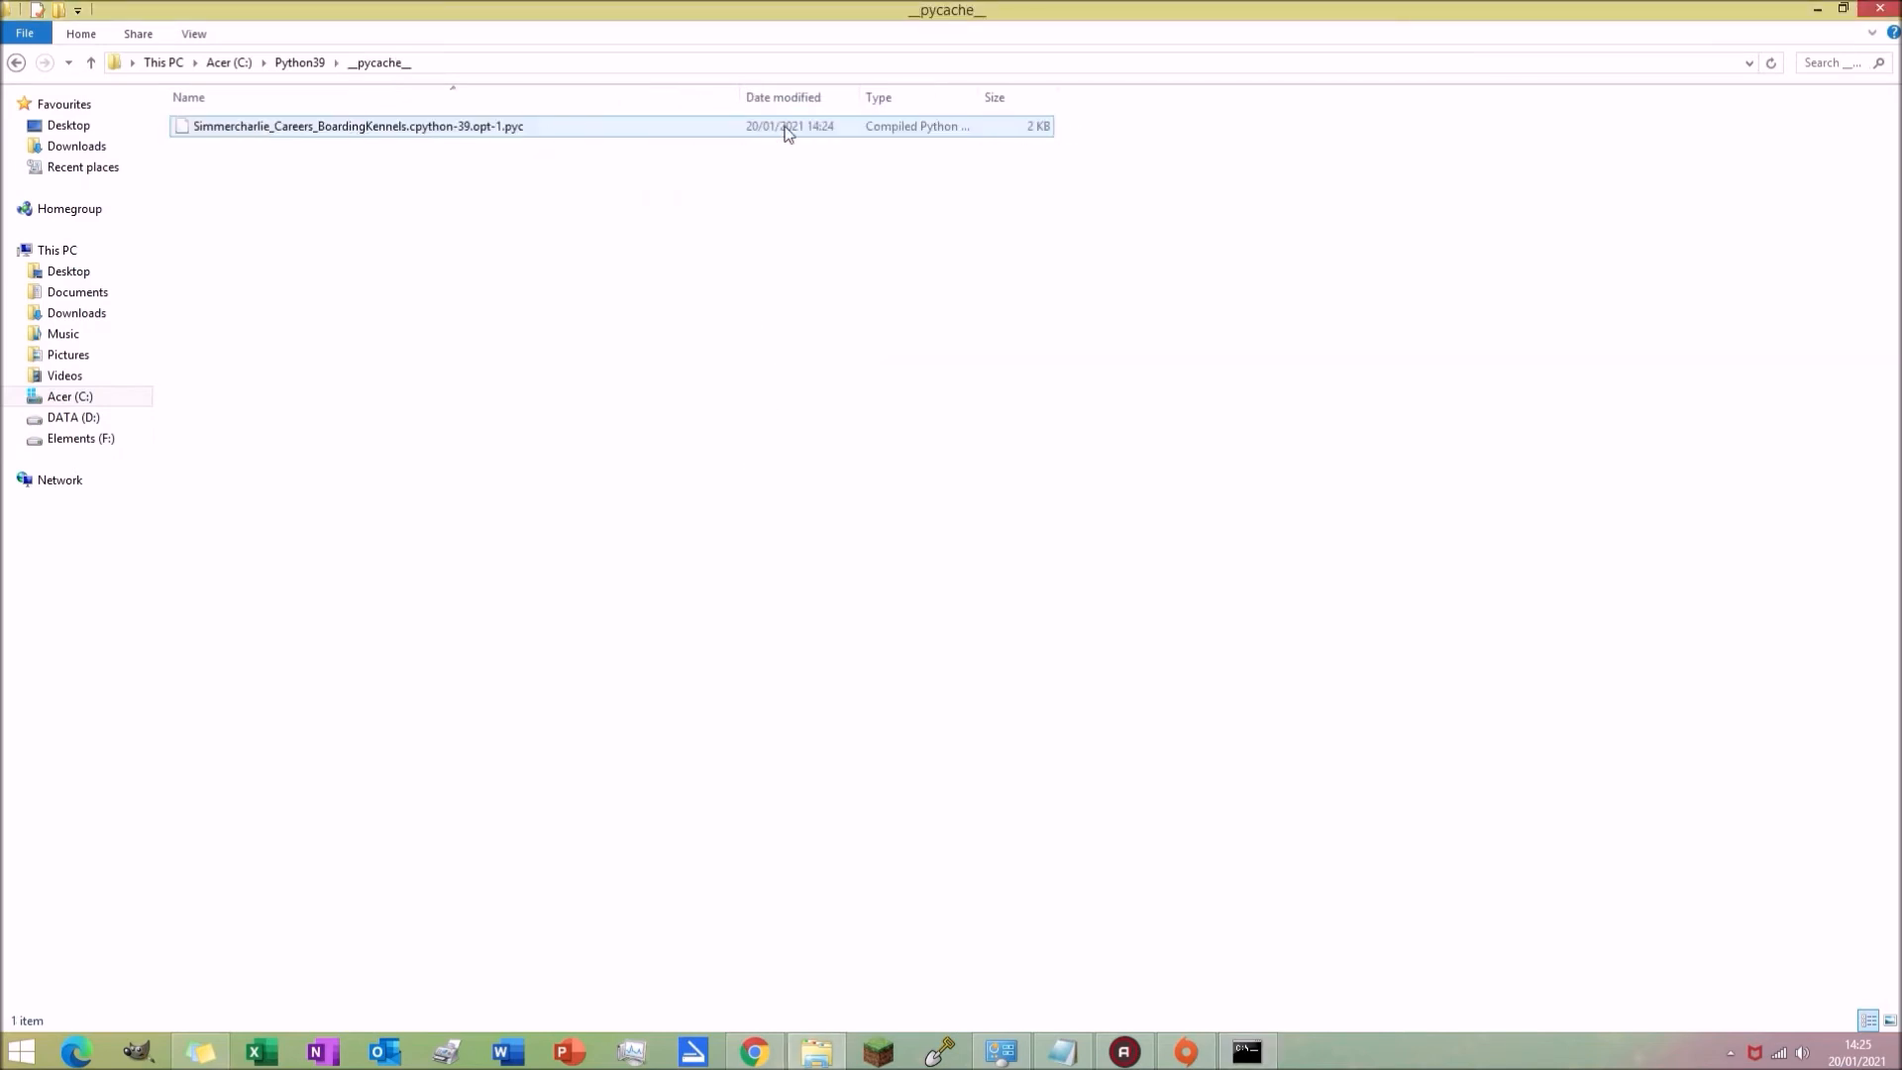
pyautogui.click(15, 64)
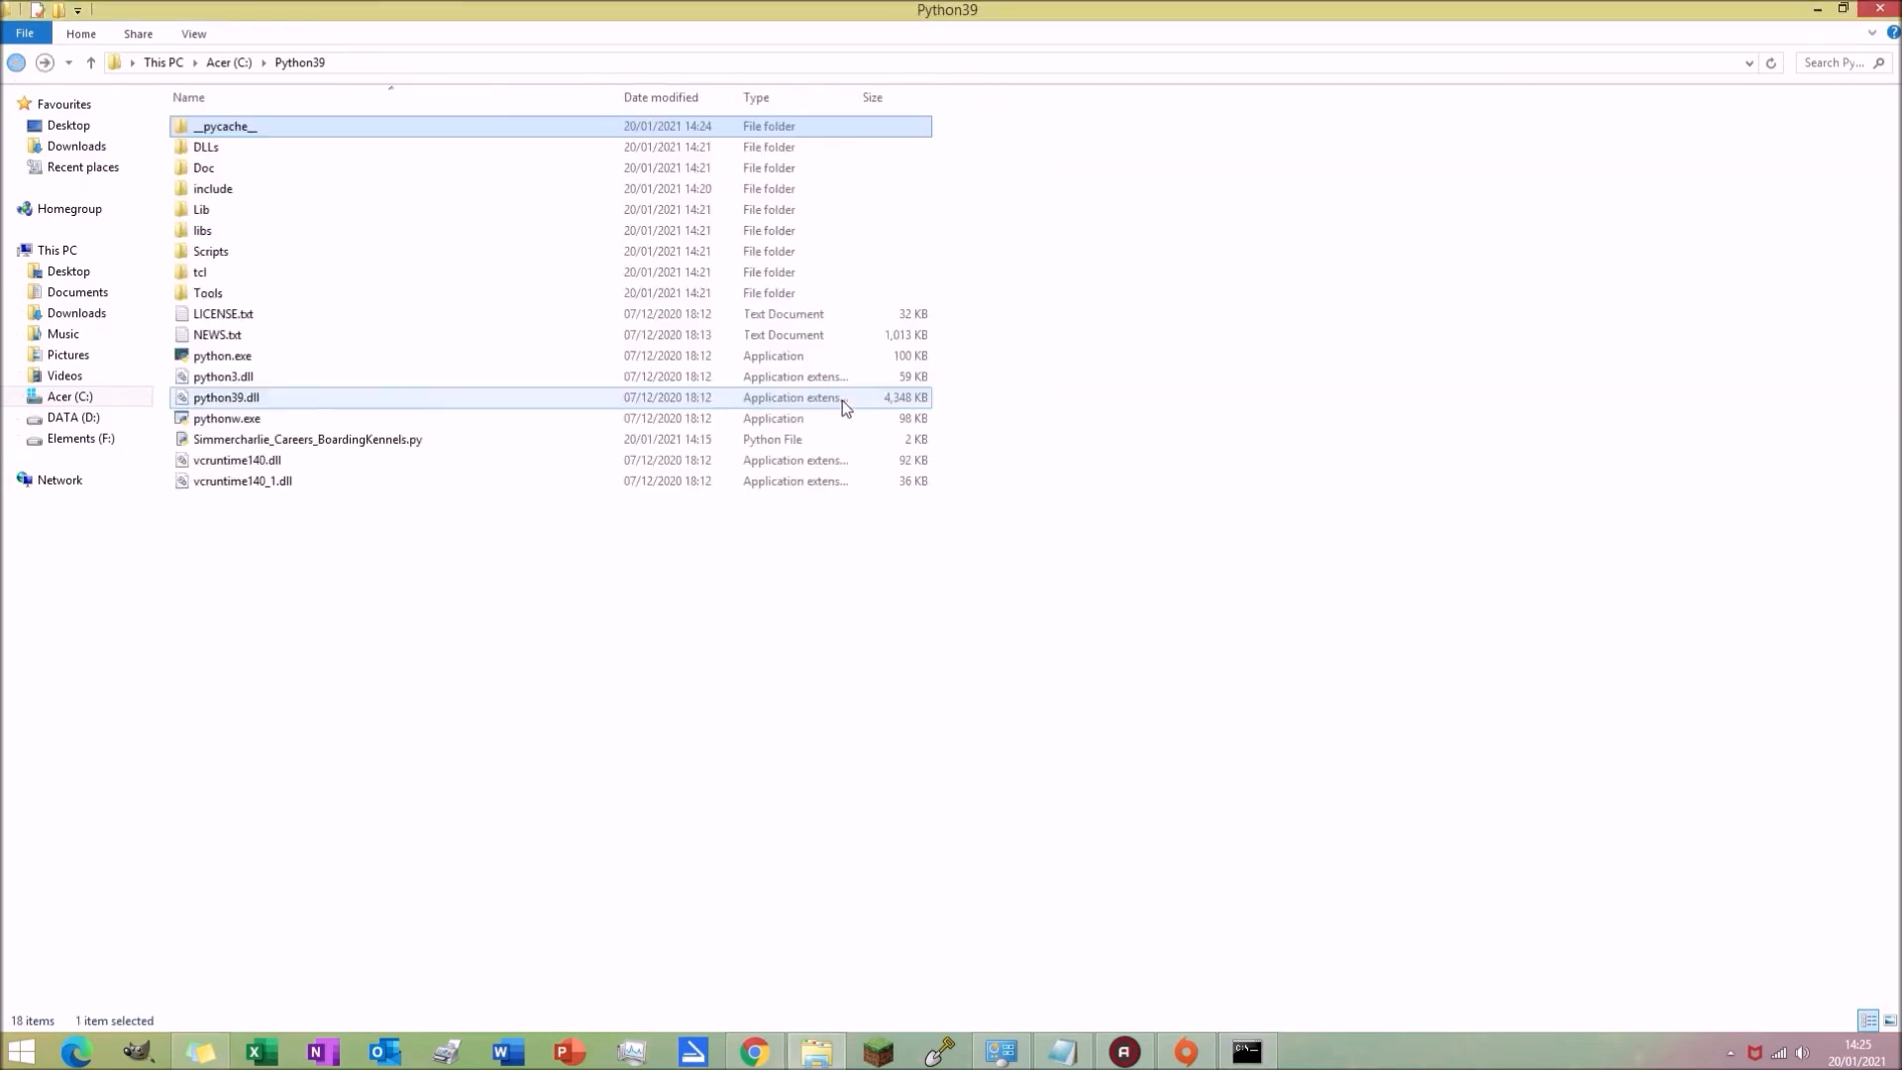
pyautogui.click(360, 444)
pyautogui.moveTo(360, 446); pyautogui.dragTo(351, 127)
pyautogui.doubleClick(350, 127)
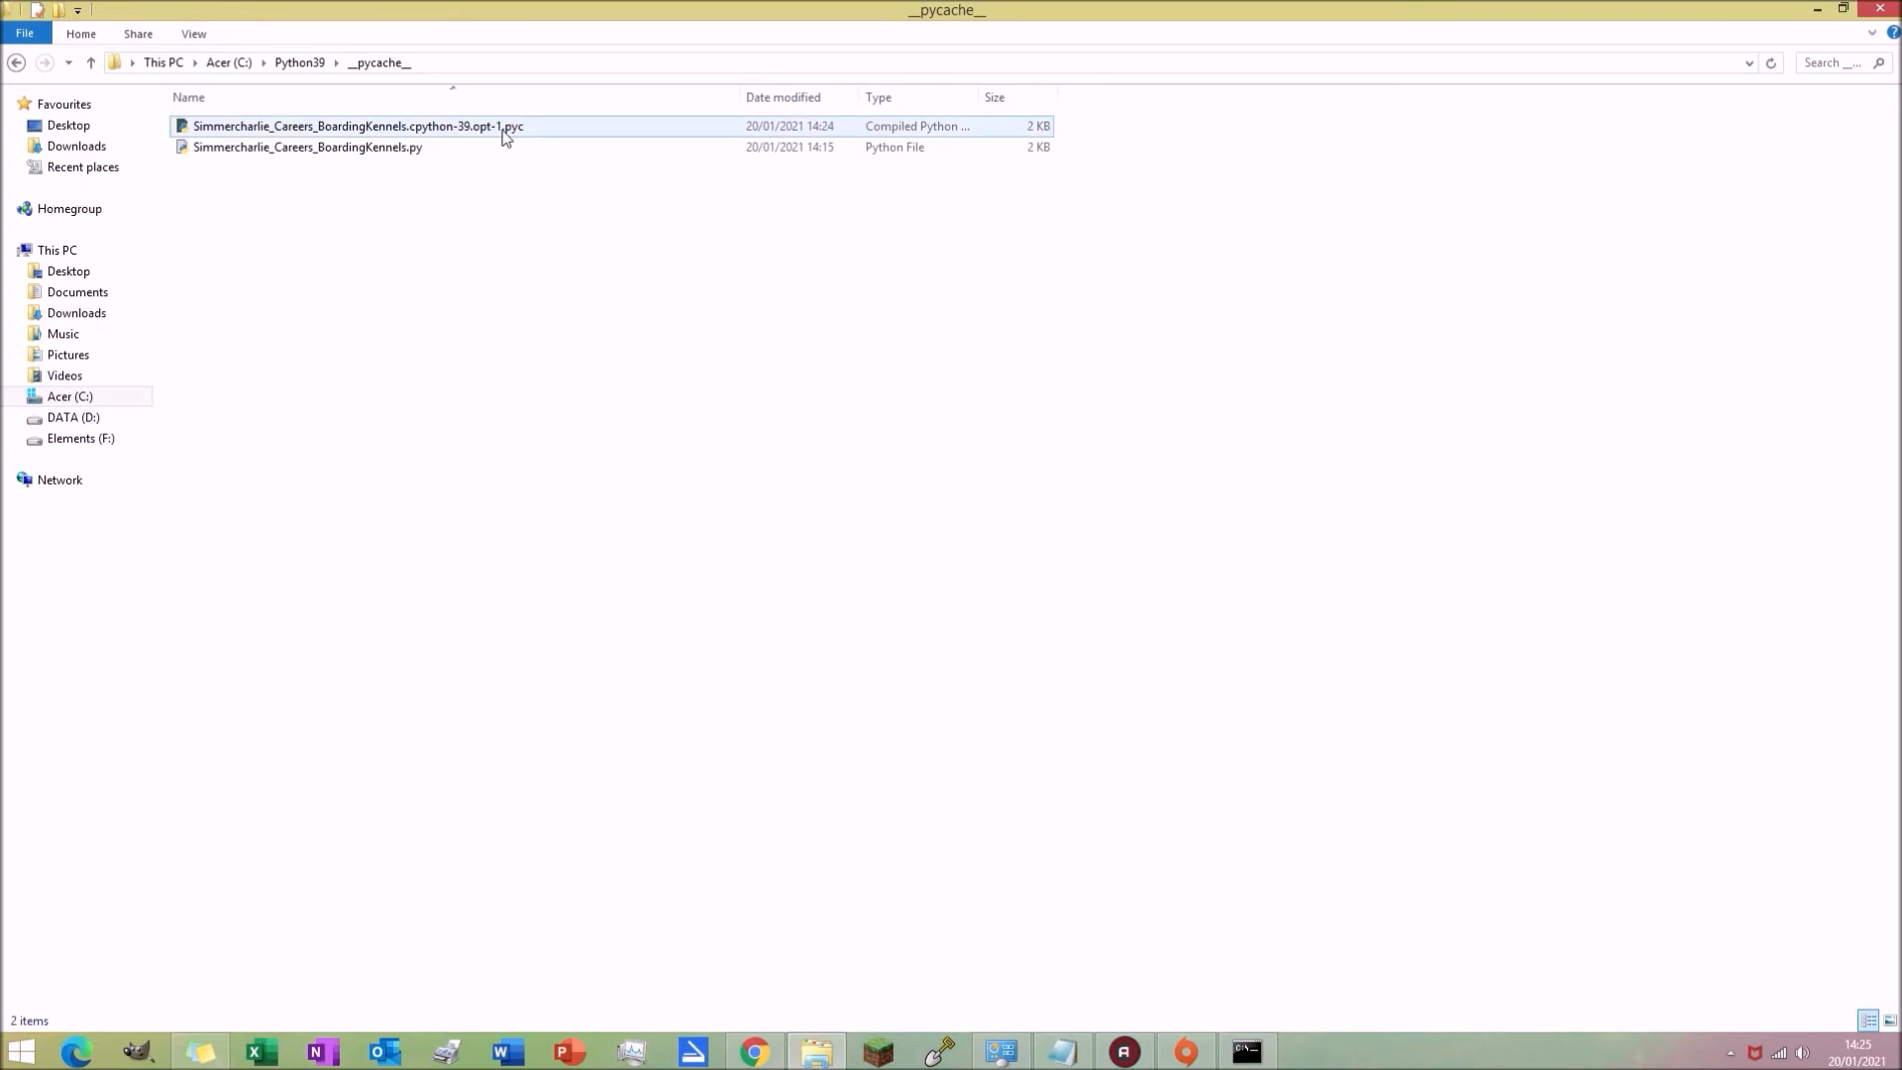
# Step: Rename the compiled file to Simmercharlie_Careers_BoardingKennels.pyc by removing the cpython-39.opt-1 suffix
pyautogui.rightClick(538, 129)
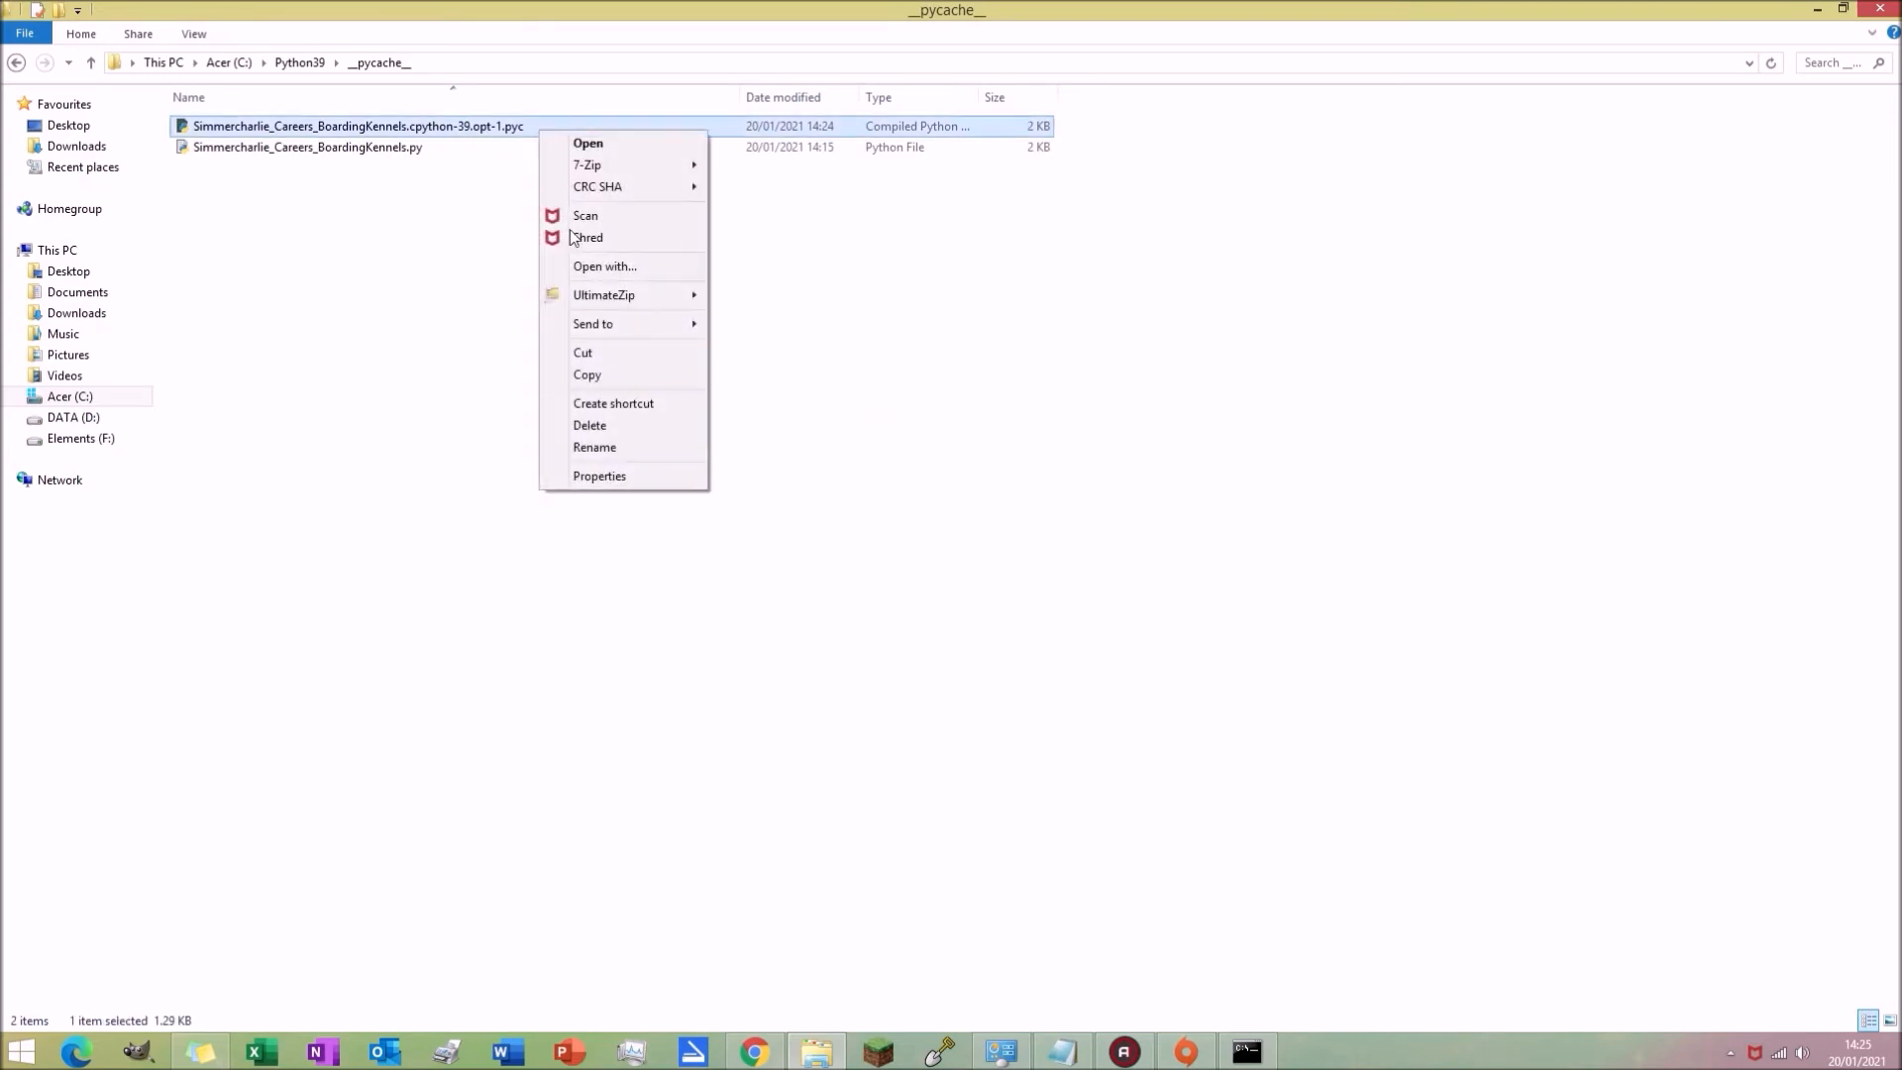
pyautogui.click(607, 445)
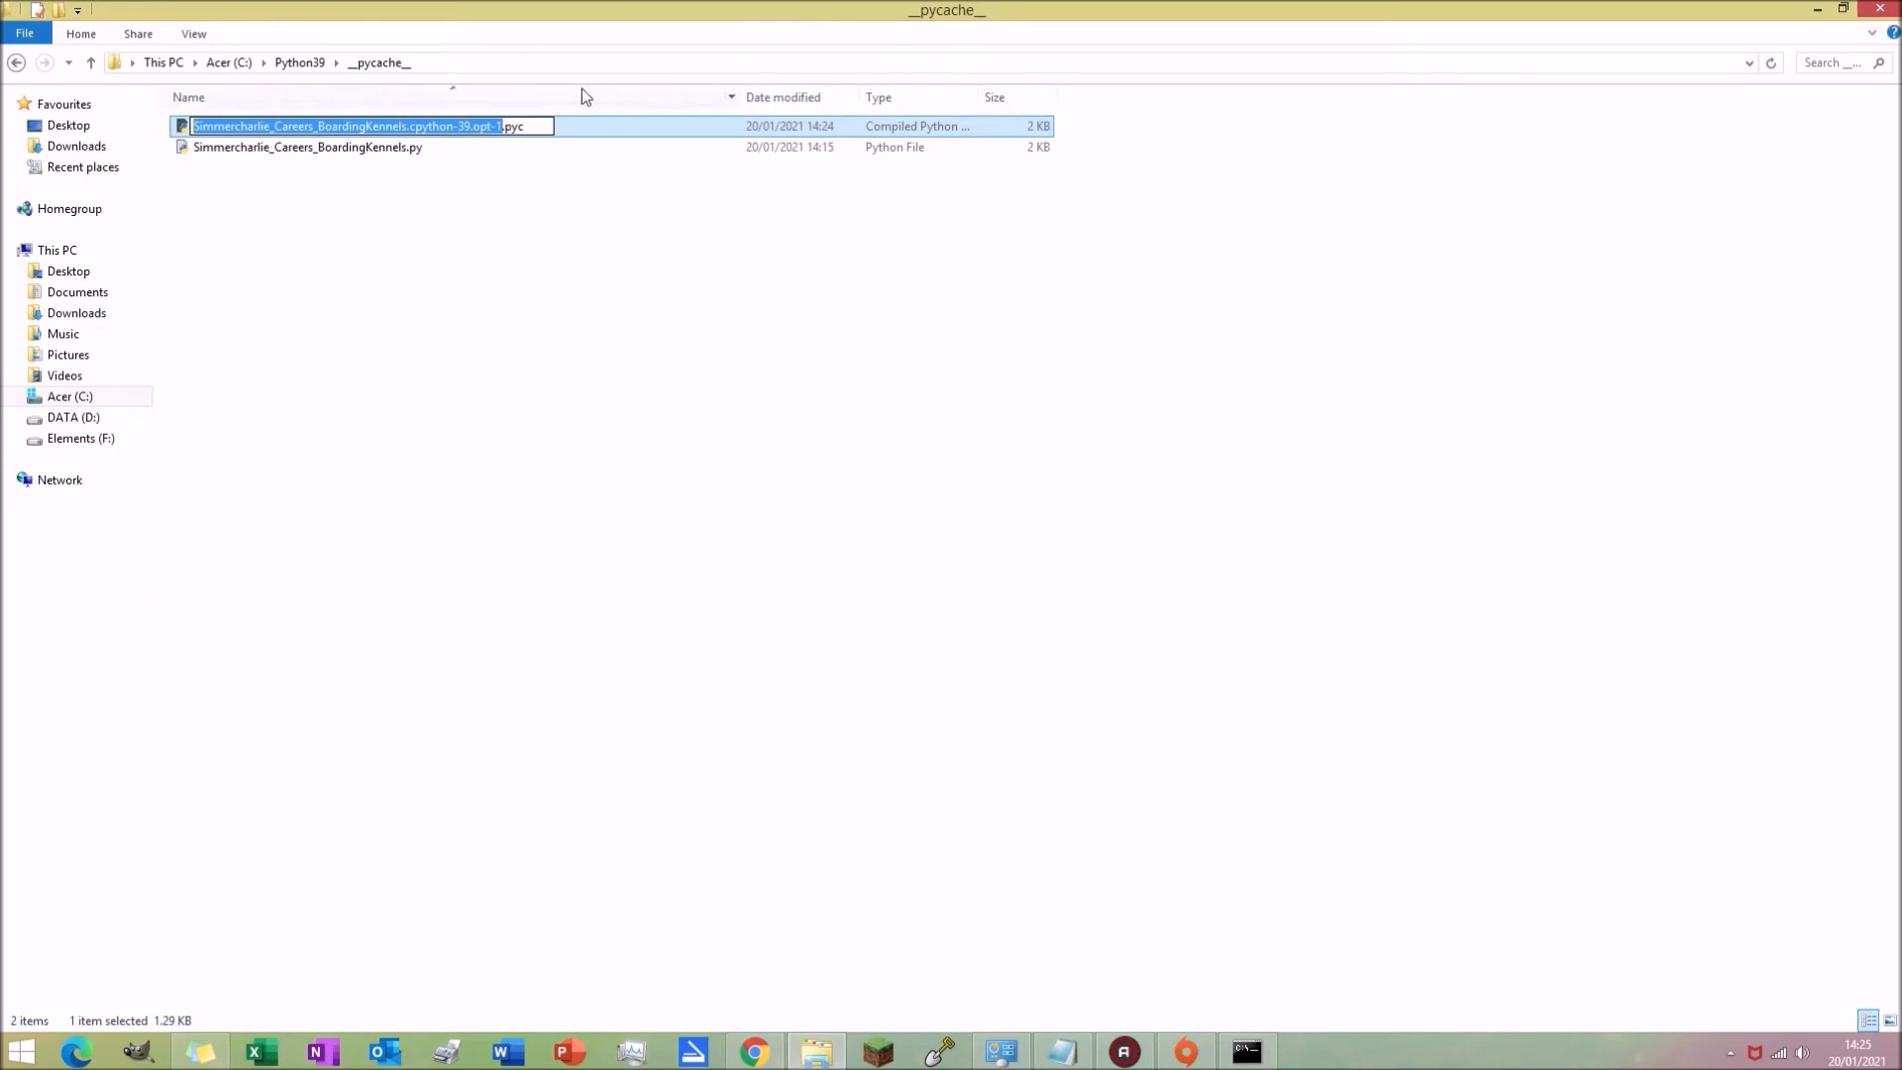
pyautogui.press('Left')
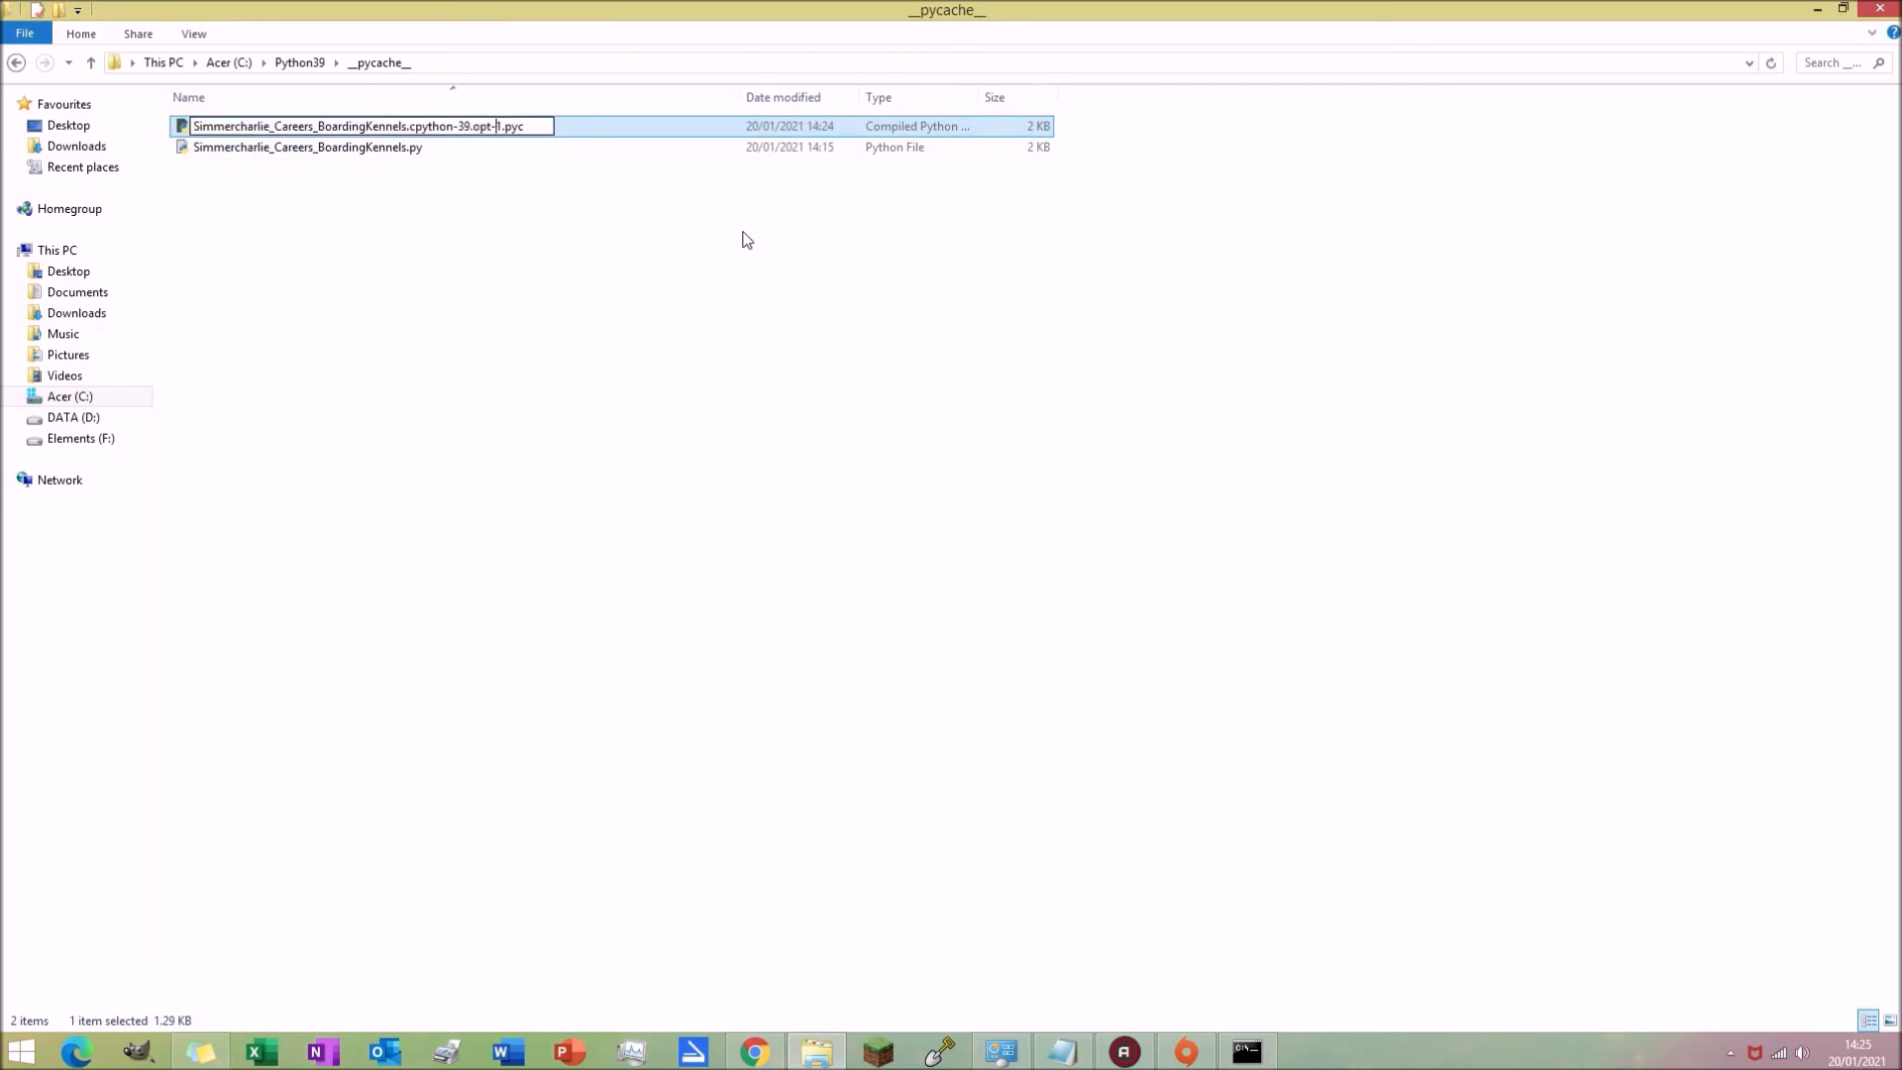
pyautogui.press('BackSpace')
pyautogui.press('BackSpace')
pyautogui.press('BackSpace')
pyautogui.press('BackSpace')
pyautogui.press('BackSpace')
pyautogui.press('BackSpace')
pyautogui.press('BackSpace')
pyautogui.press('BackSpace')
pyautogui.press('BackSpace')
pyautogui.press('BackSpace')
pyautogui.press('BackSpace')
pyautogui.press('BackSpace')
pyautogui.press('BackSpace')
pyautogui.press('BackSpace')
pyautogui.press('BackSpace')
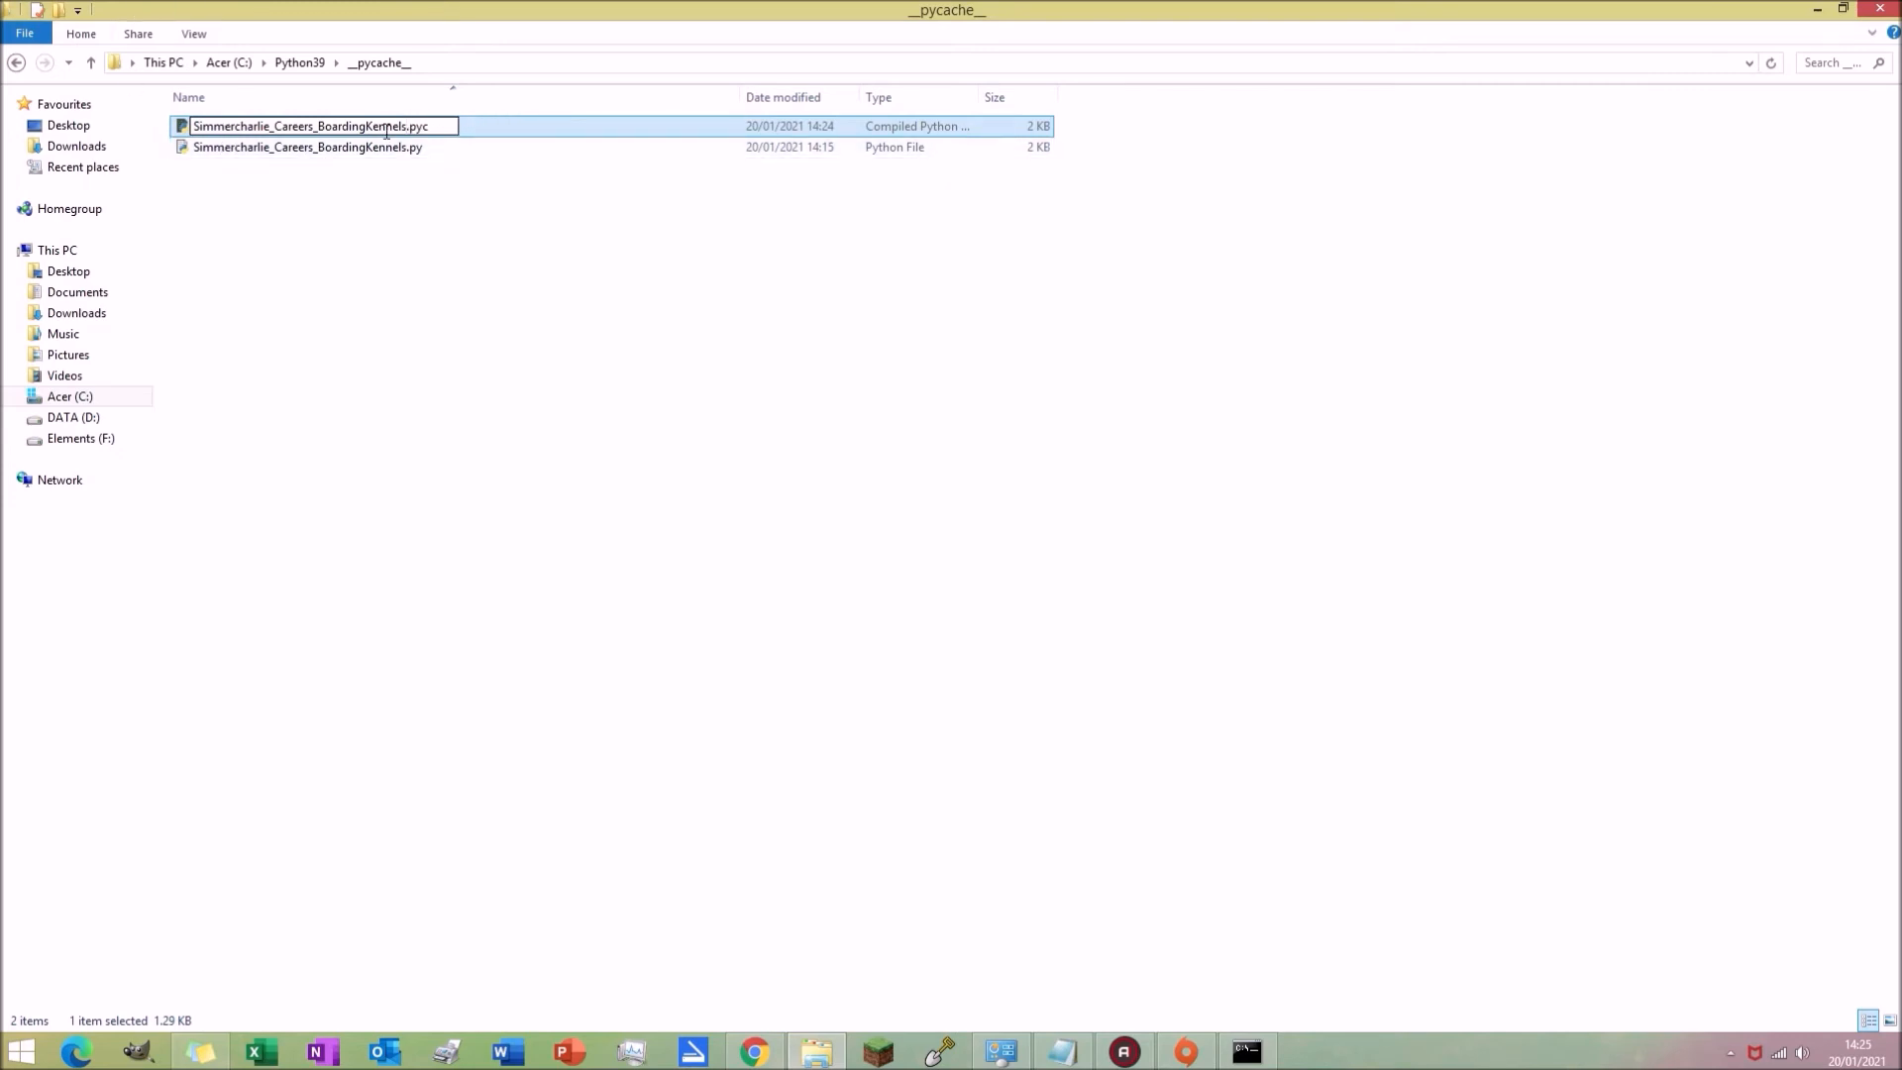
pyautogui.click(443, 172)
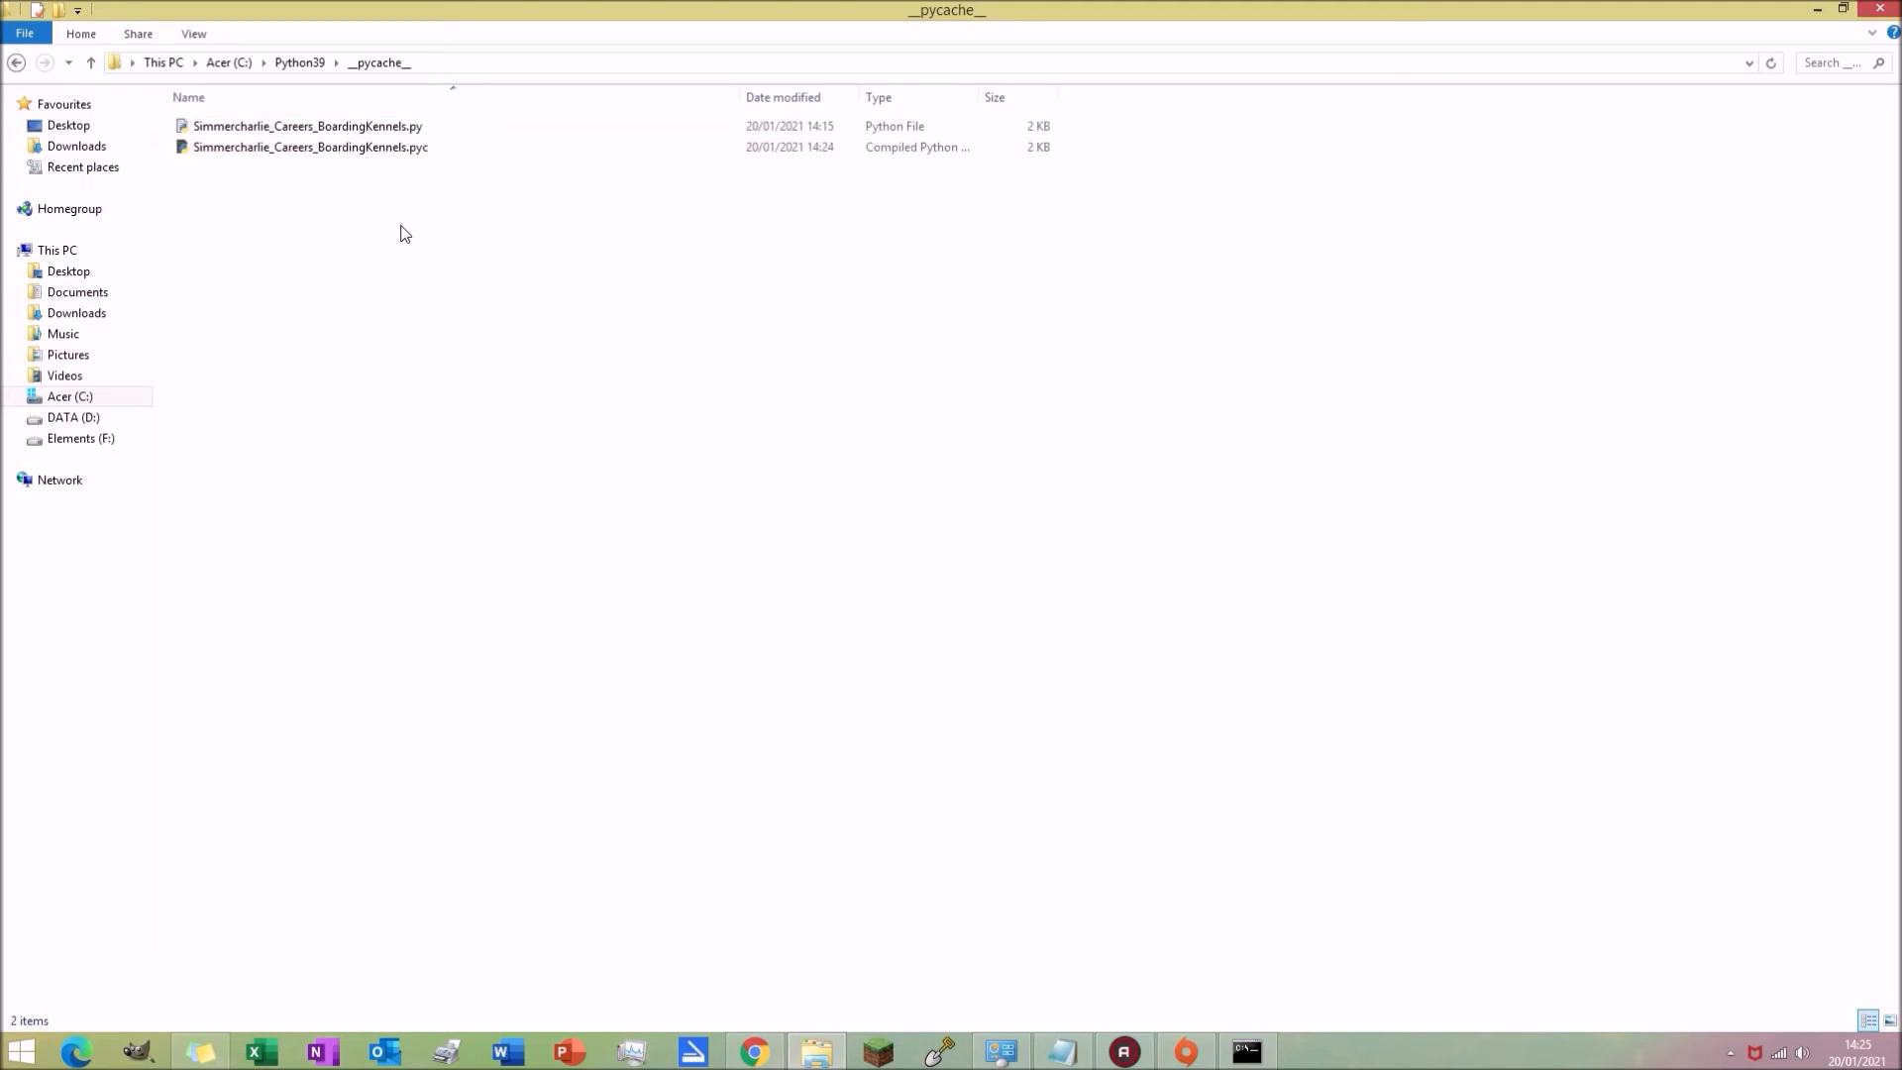
# Step: Select both the .py and .pyc files and compress them into __pycache__.zip with UltimateZip
pyautogui.click(456, 144)
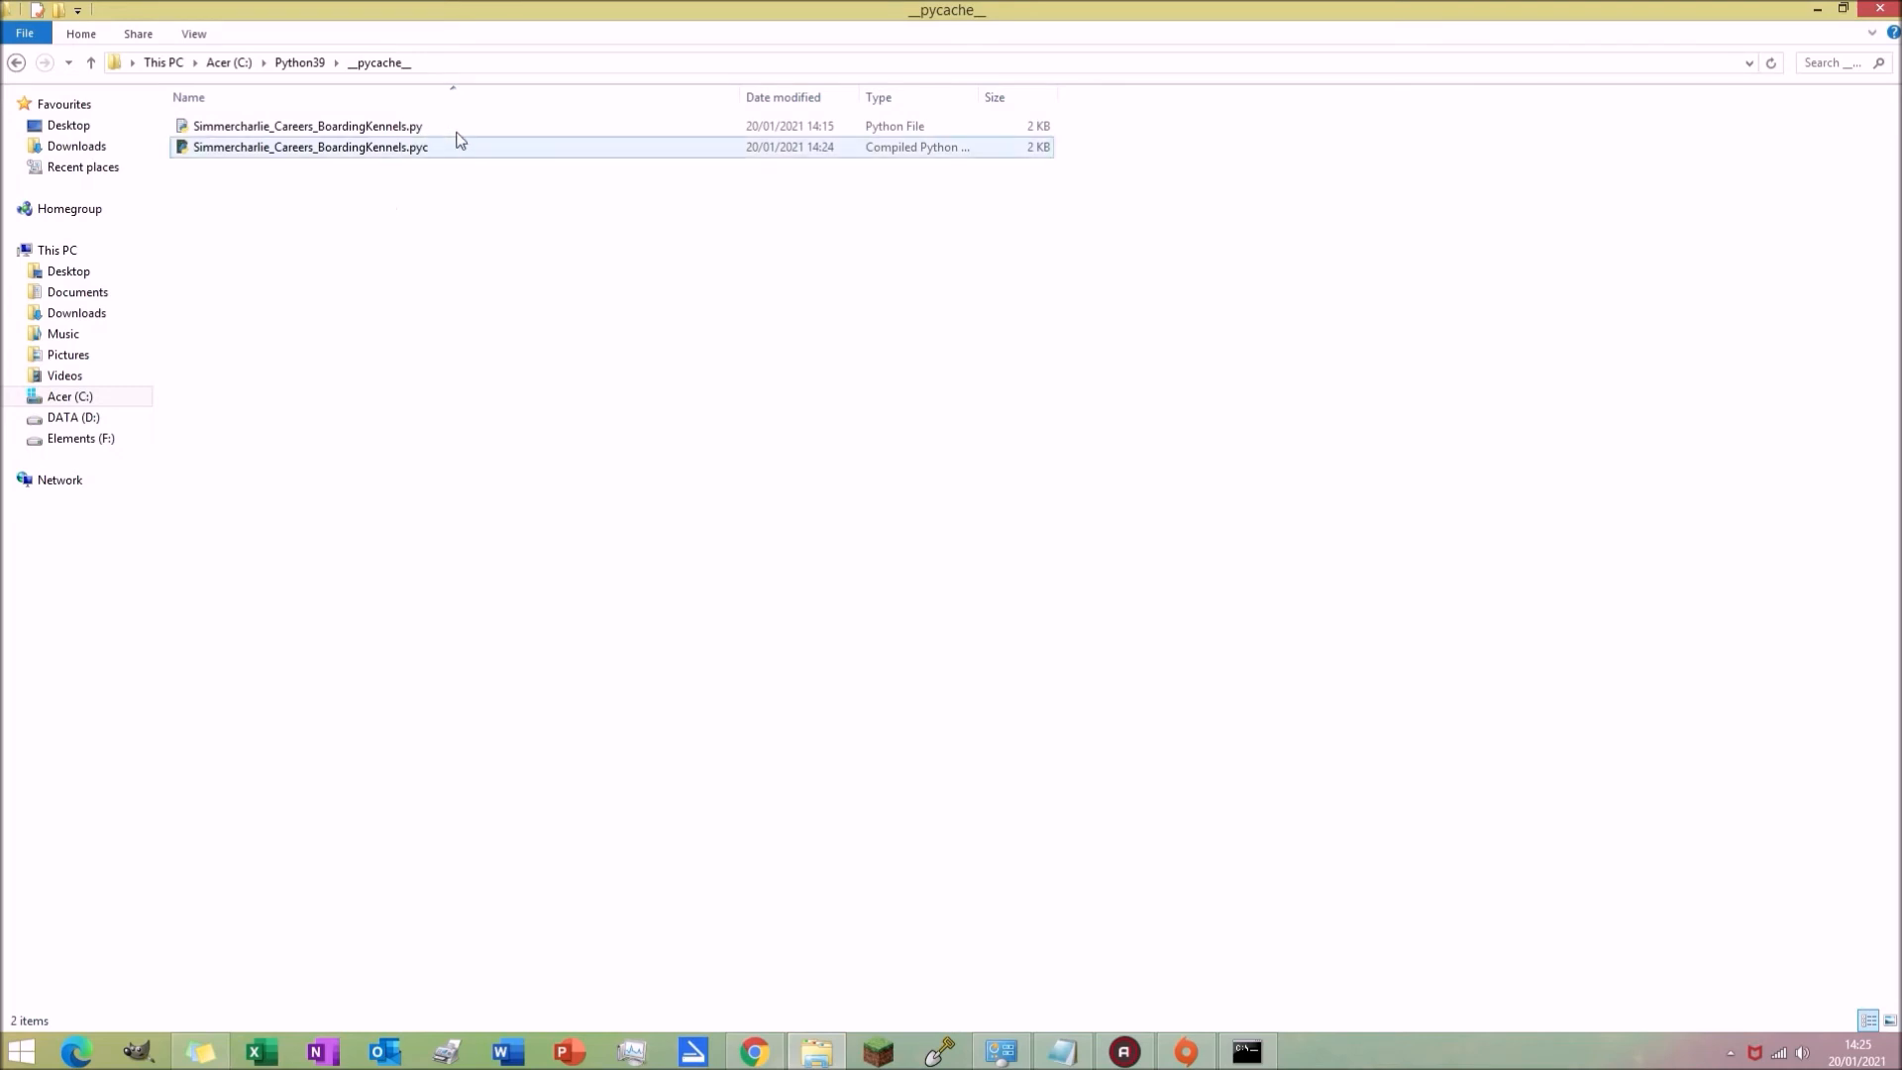
pyautogui.click(455, 130)
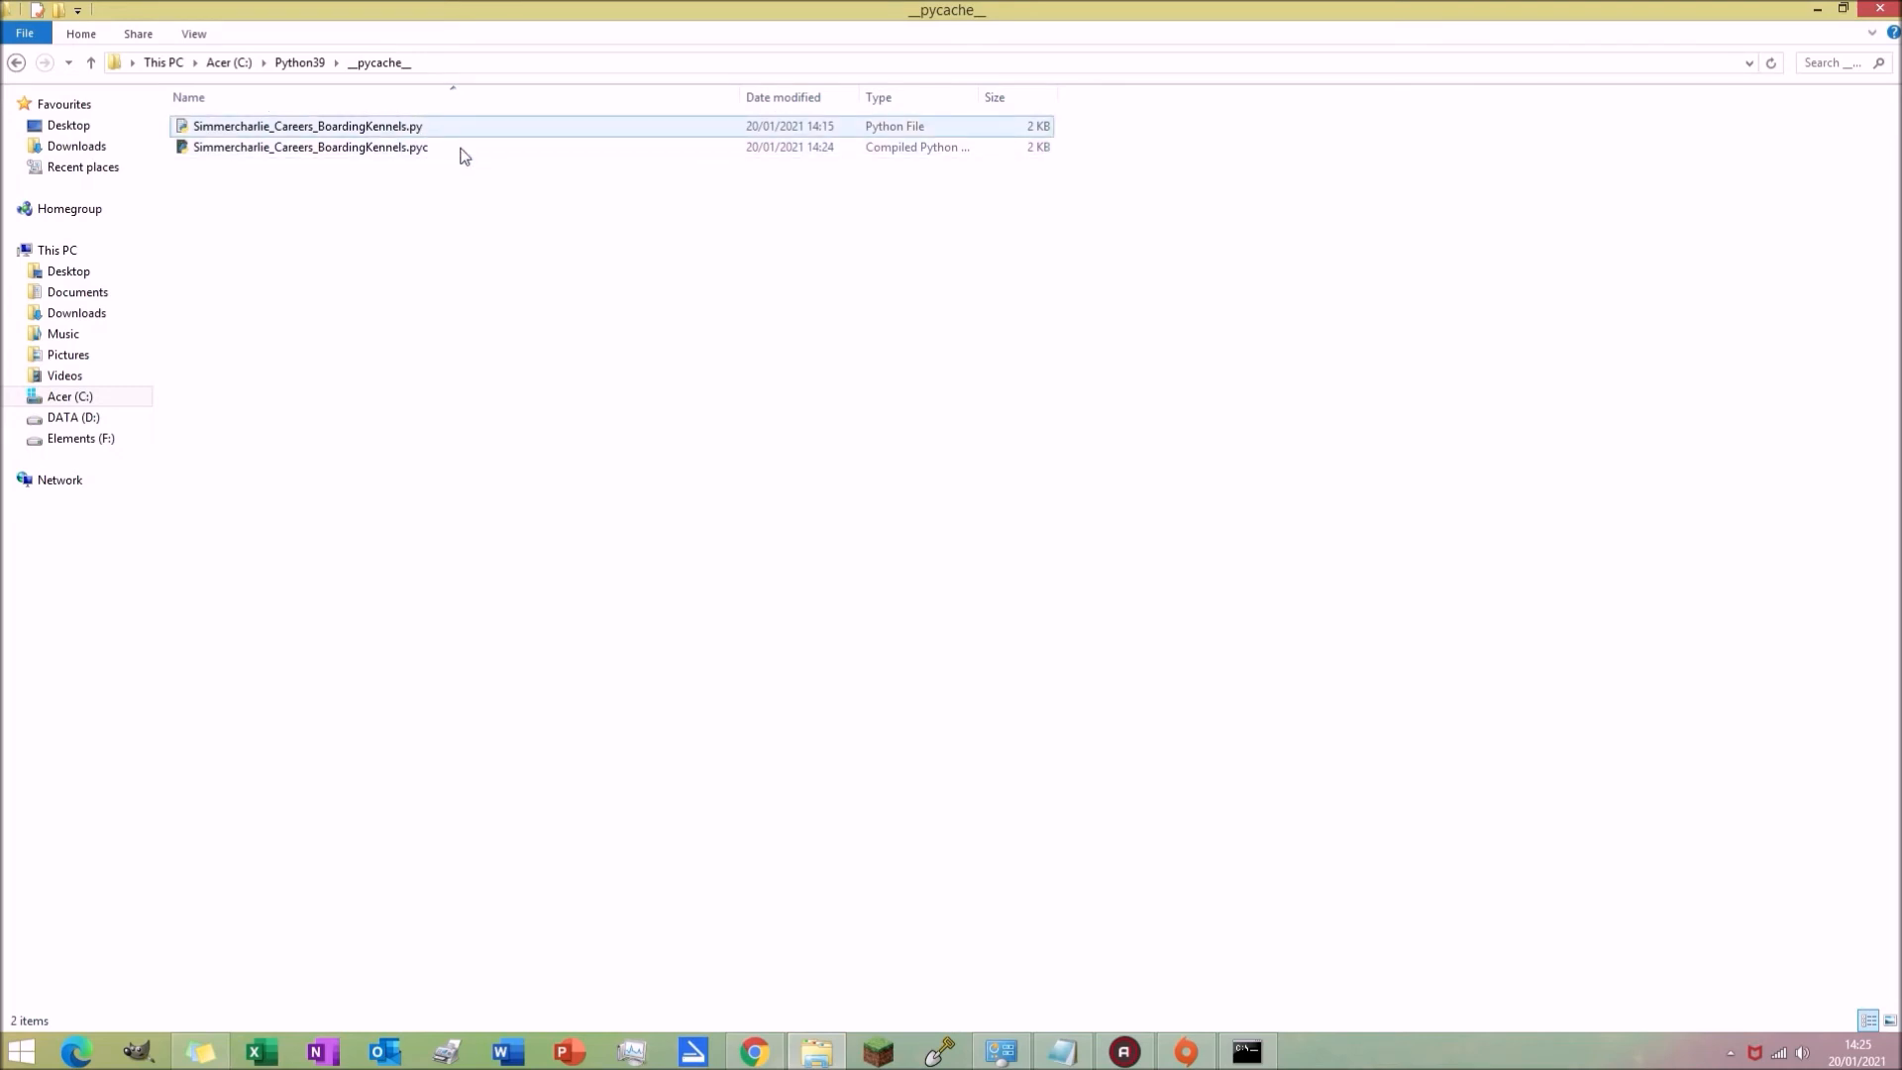
pyautogui.moveTo(437, 268); pyautogui.dragTo(443, 117)
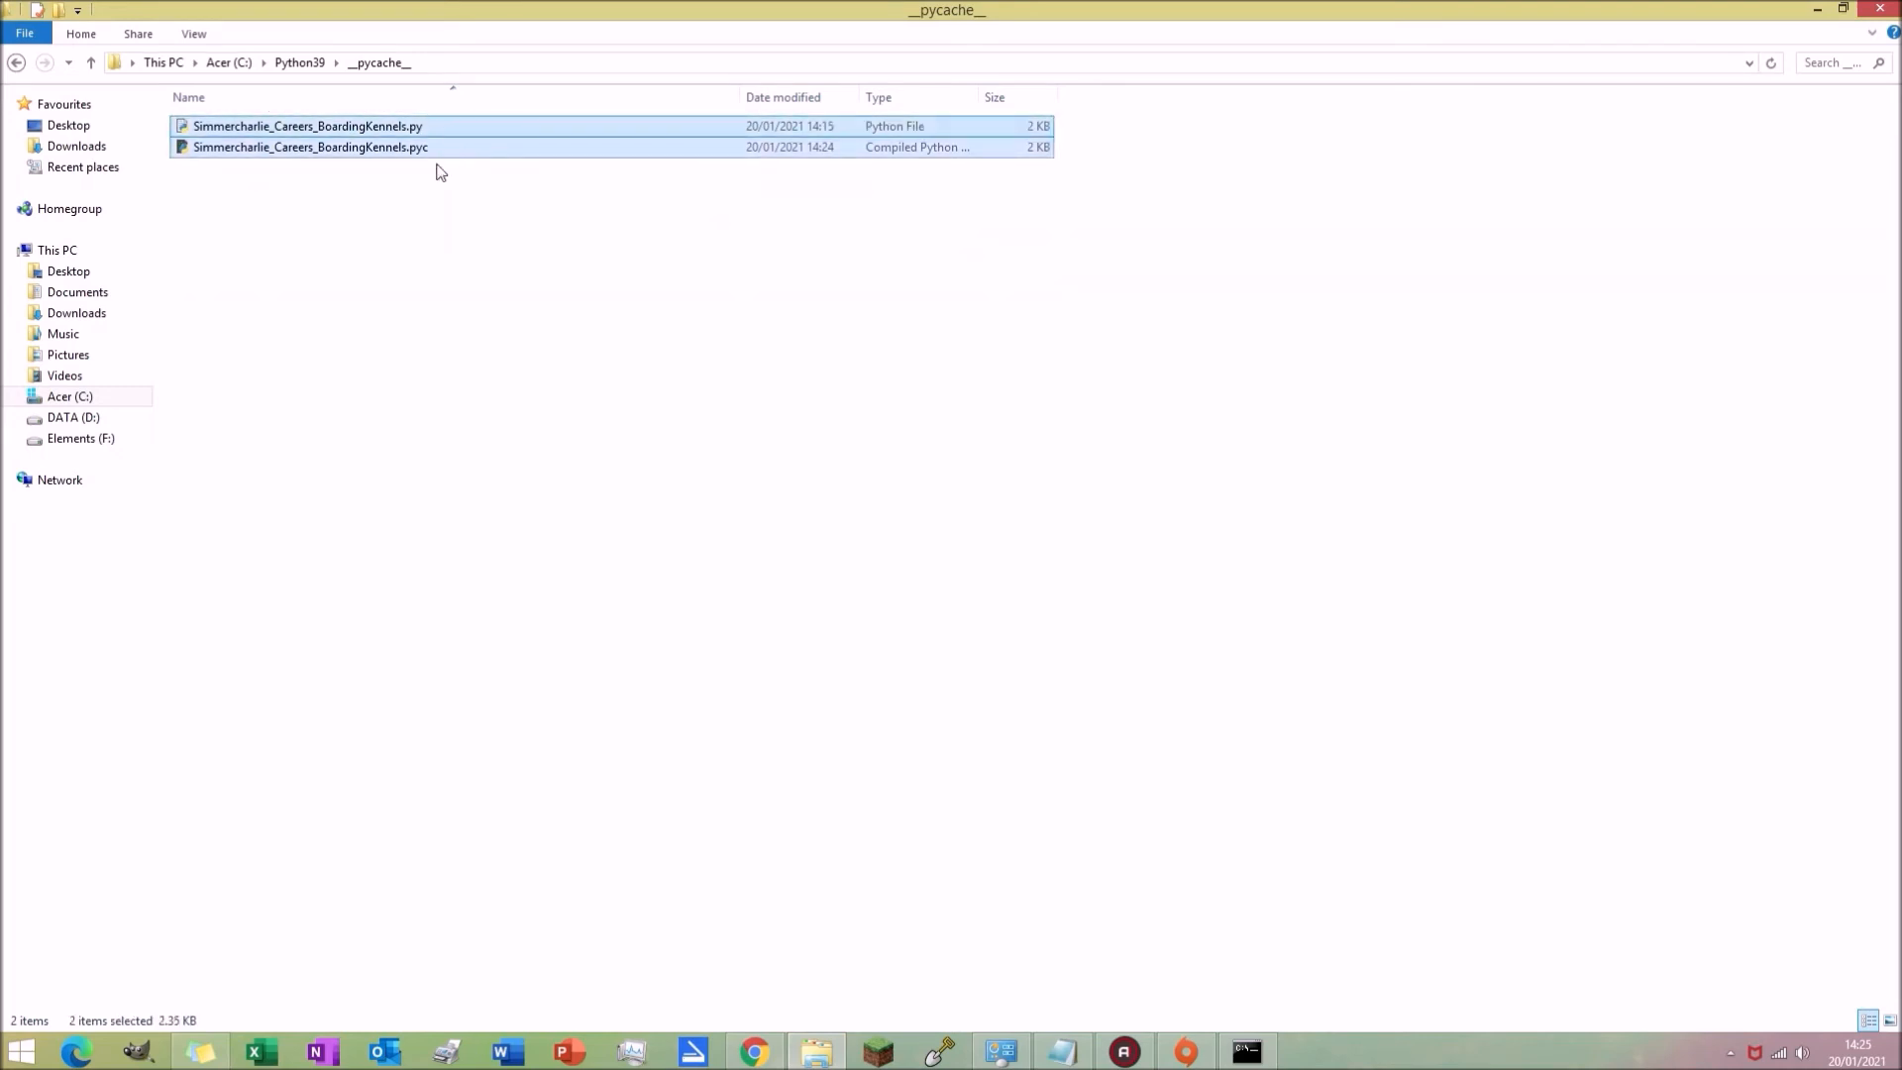
pyautogui.rightClick(406, 156)
pyautogui.moveTo(475, 297)
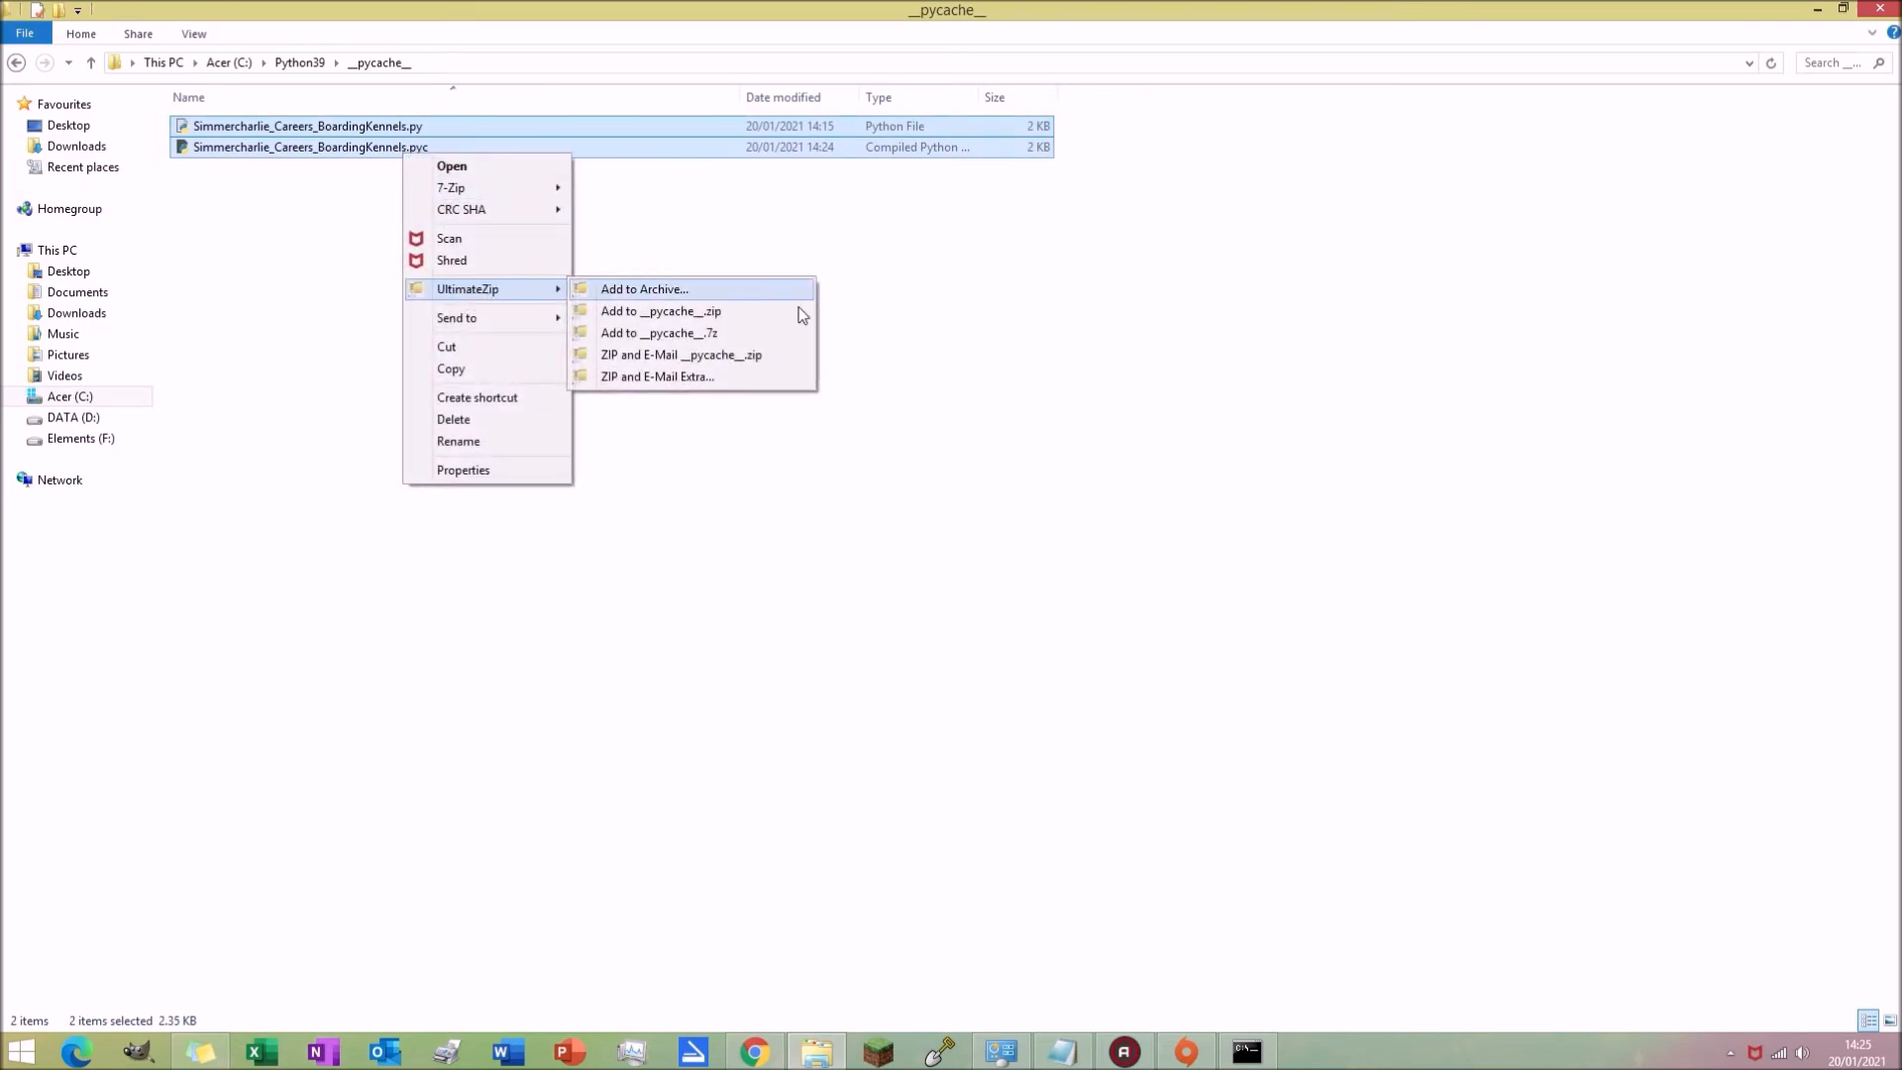
pyautogui.click(729, 312)
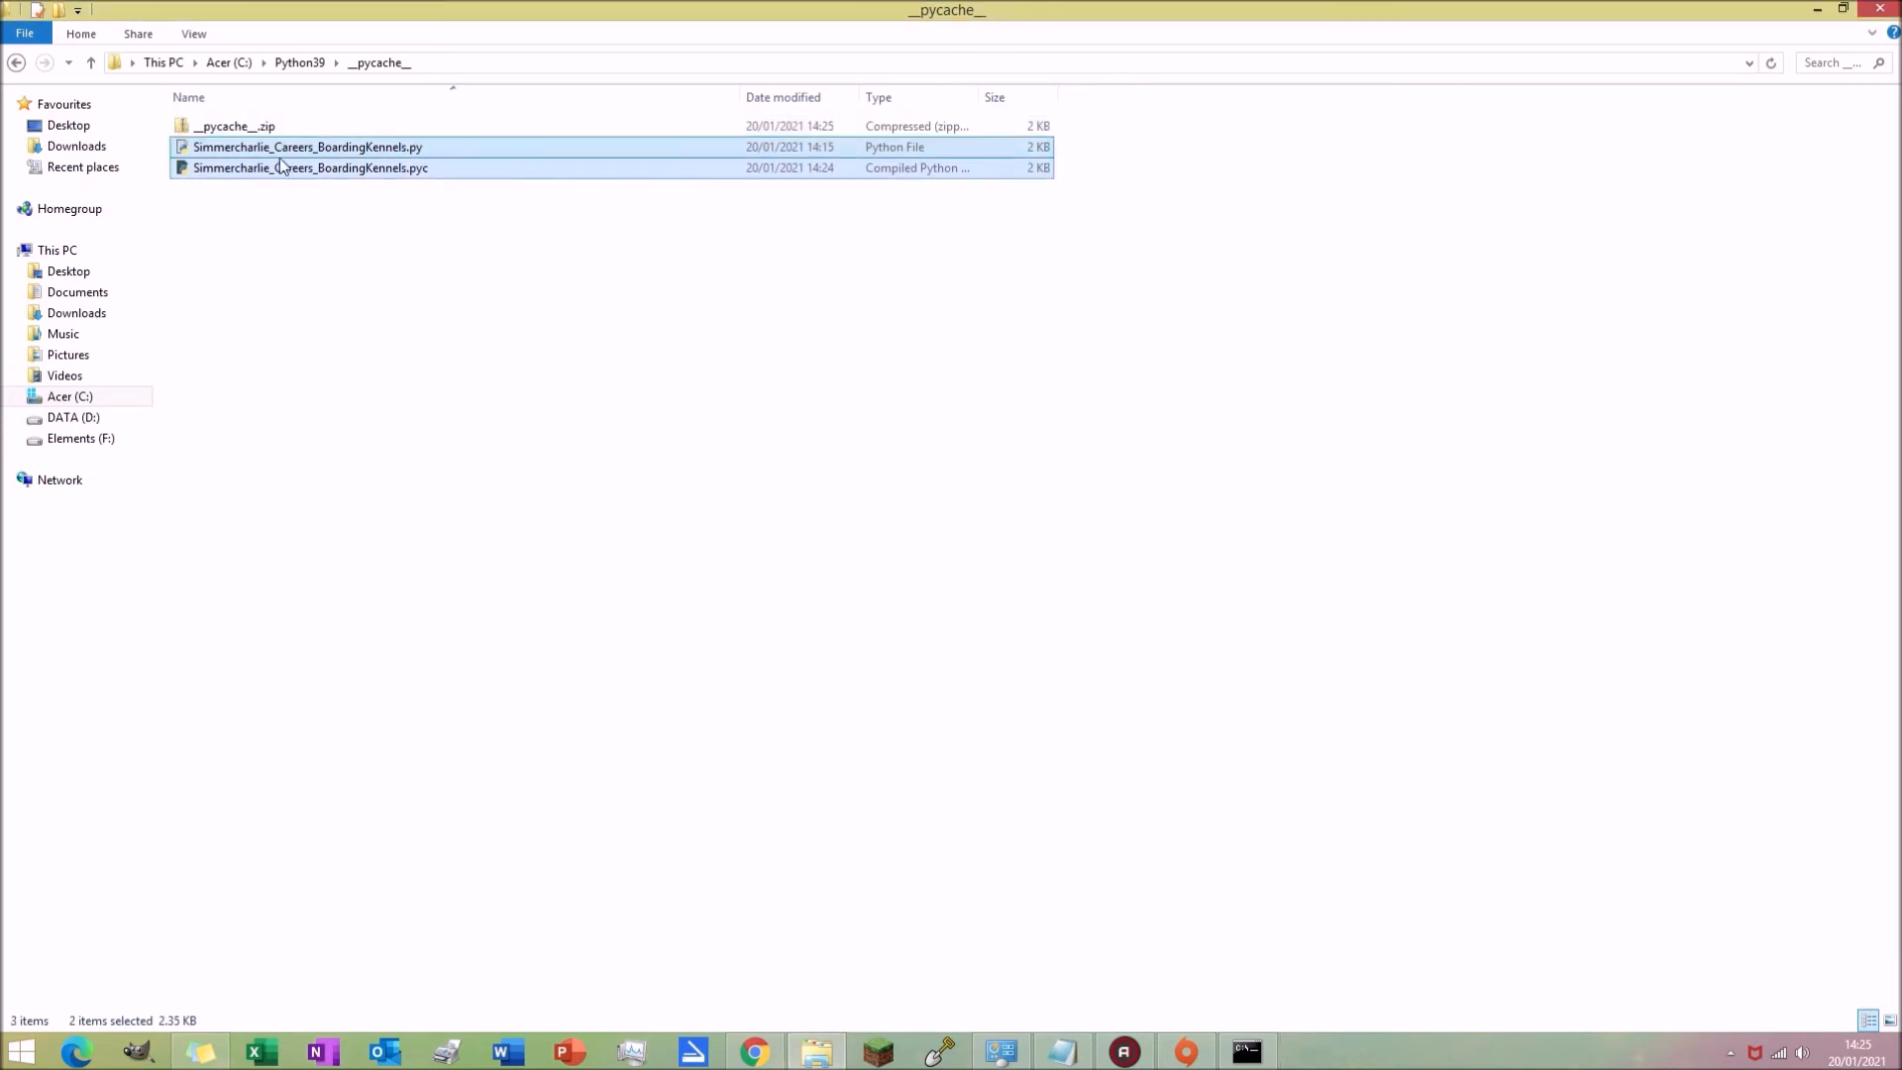
# Step: Rename the zip archive to GC_BoardingKennels_Careers.ts4script, accepting the extension change
pyautogui.rightClick(250, 118)
pyautogui.click(298, 506)
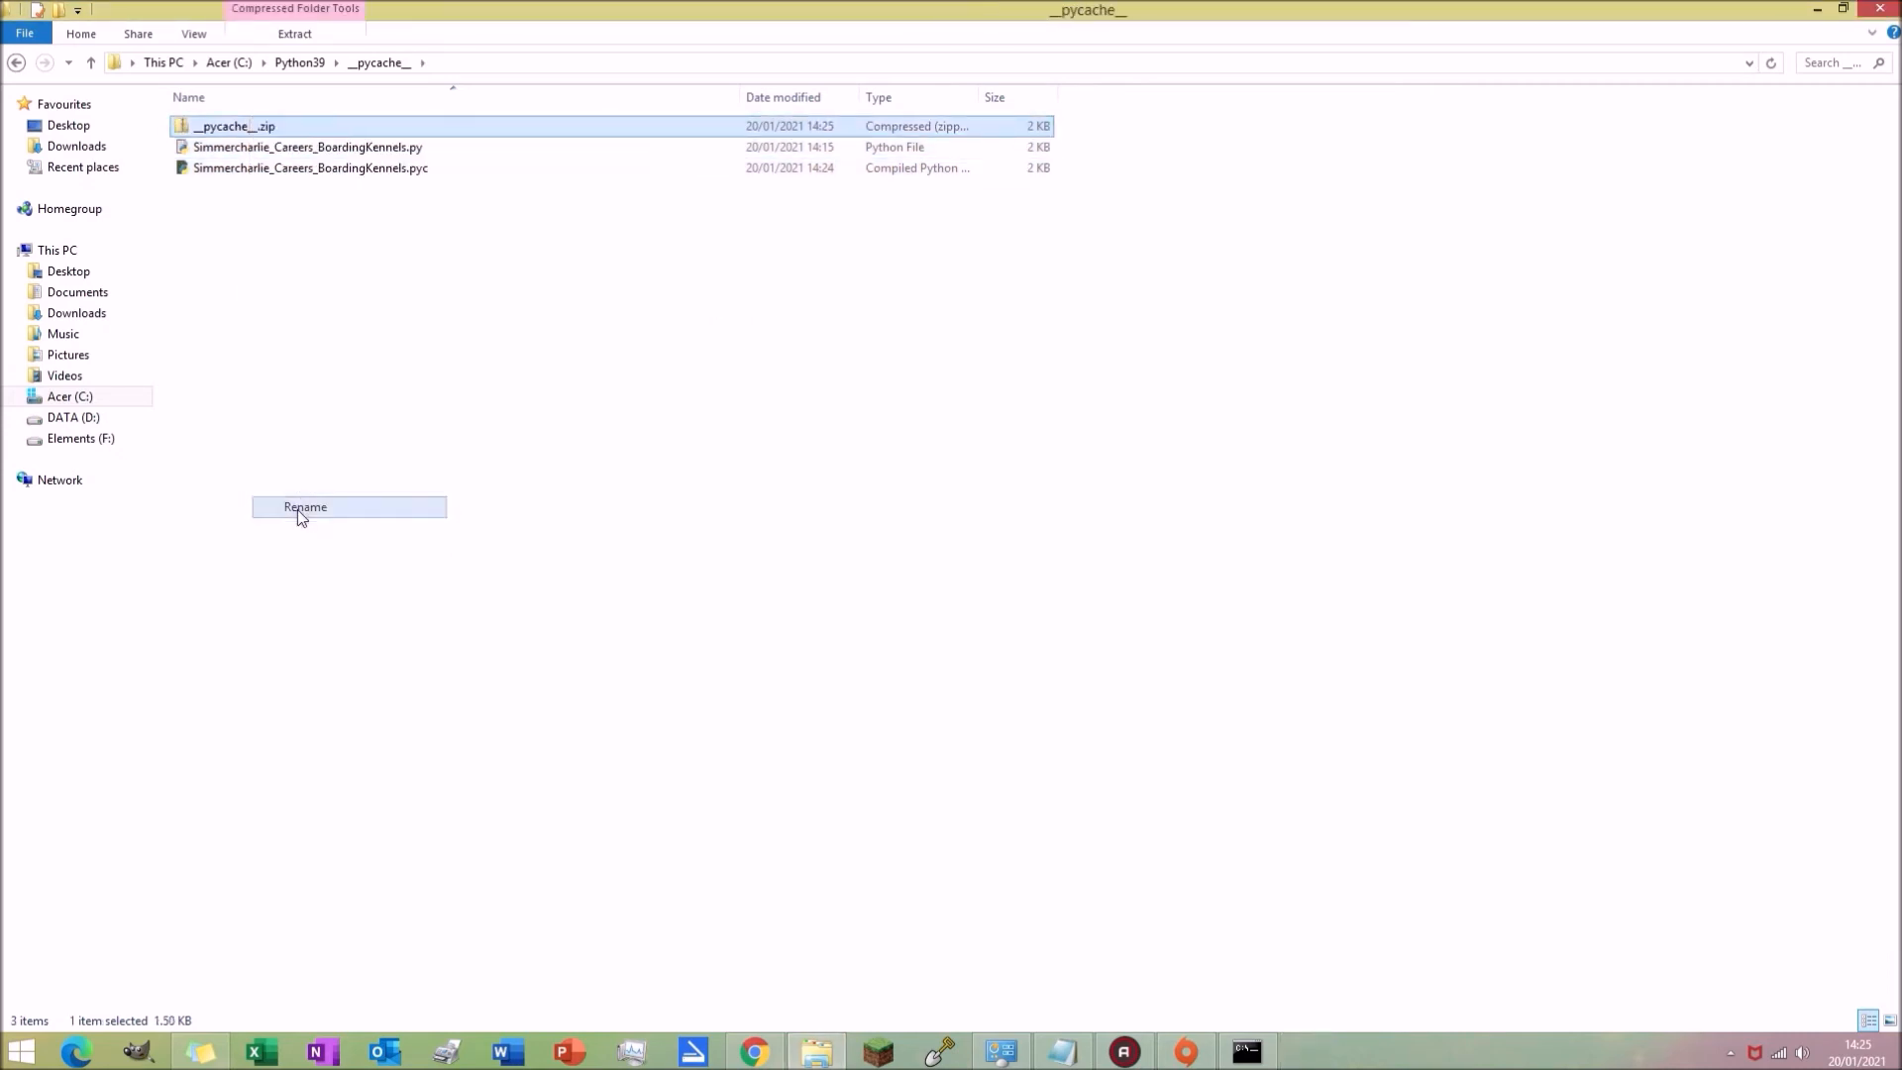
pyautogui.write('GC')
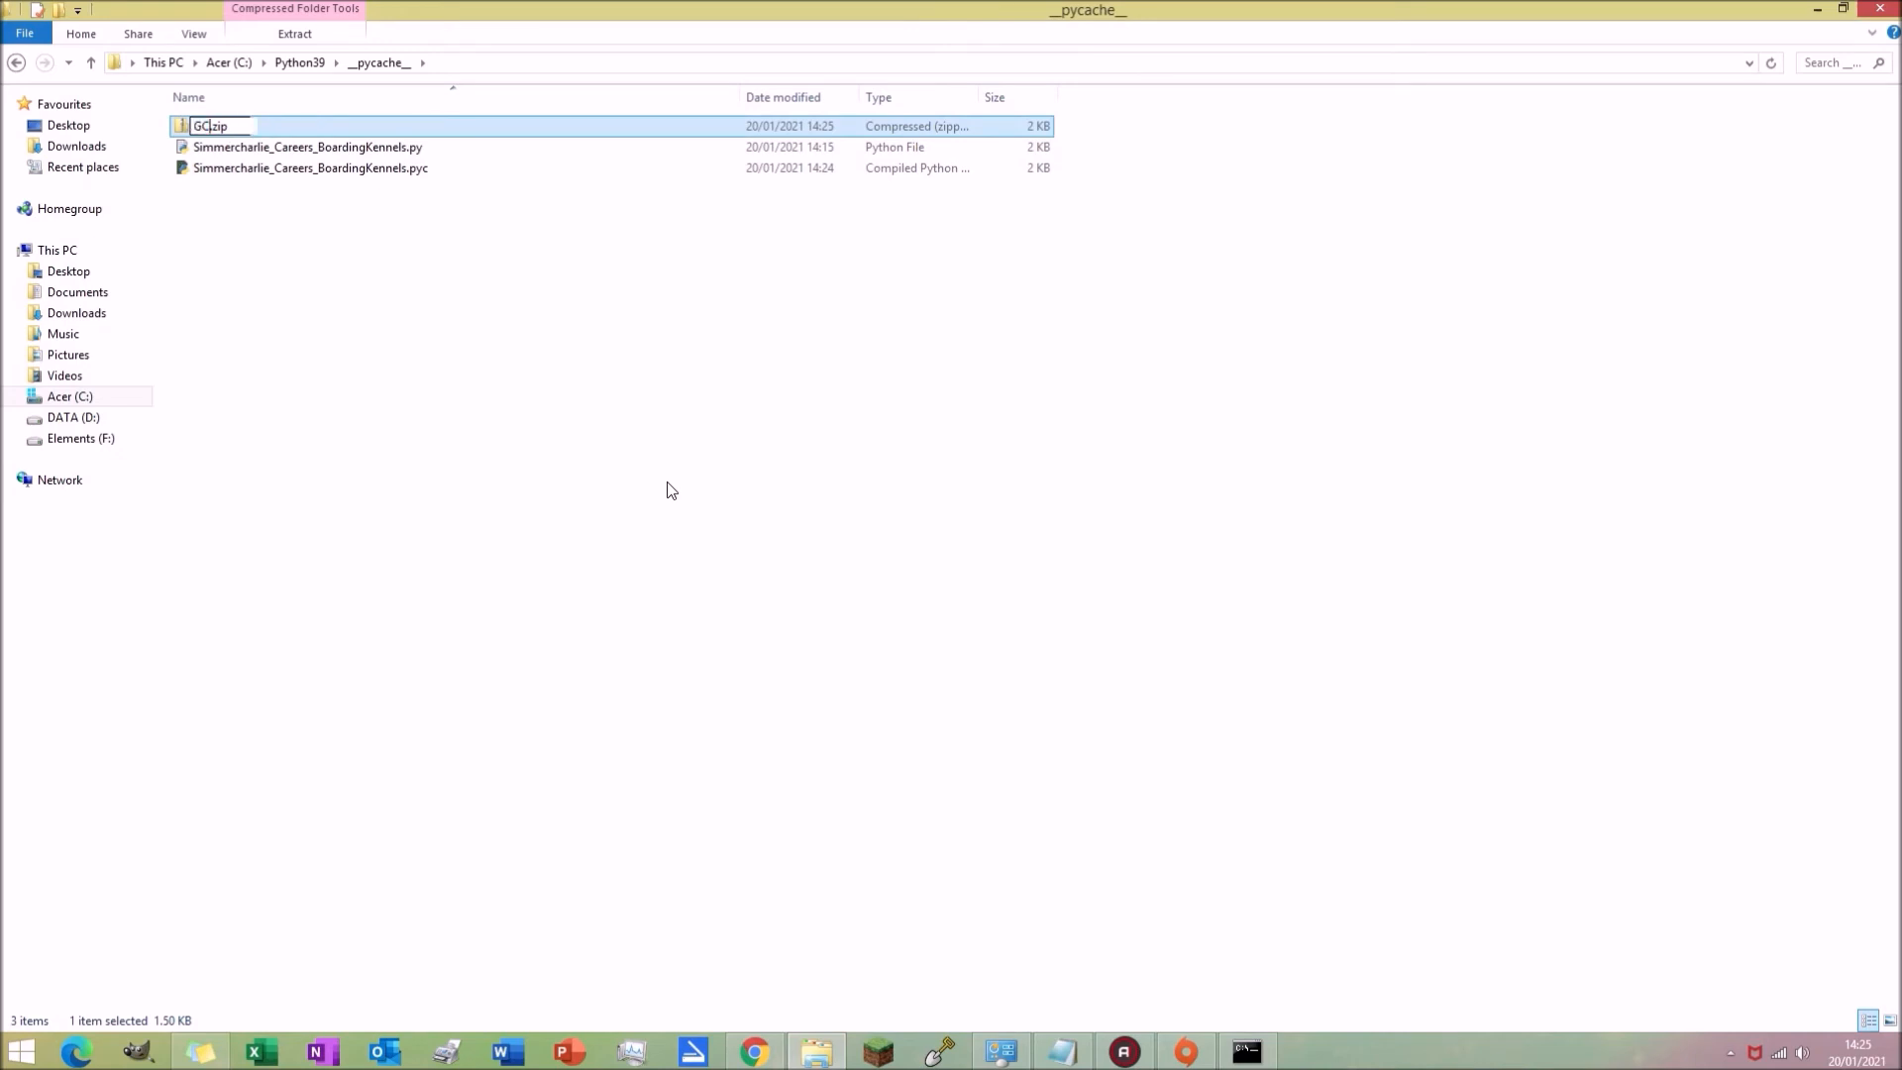
pyautogui.write('_BoardingKen')
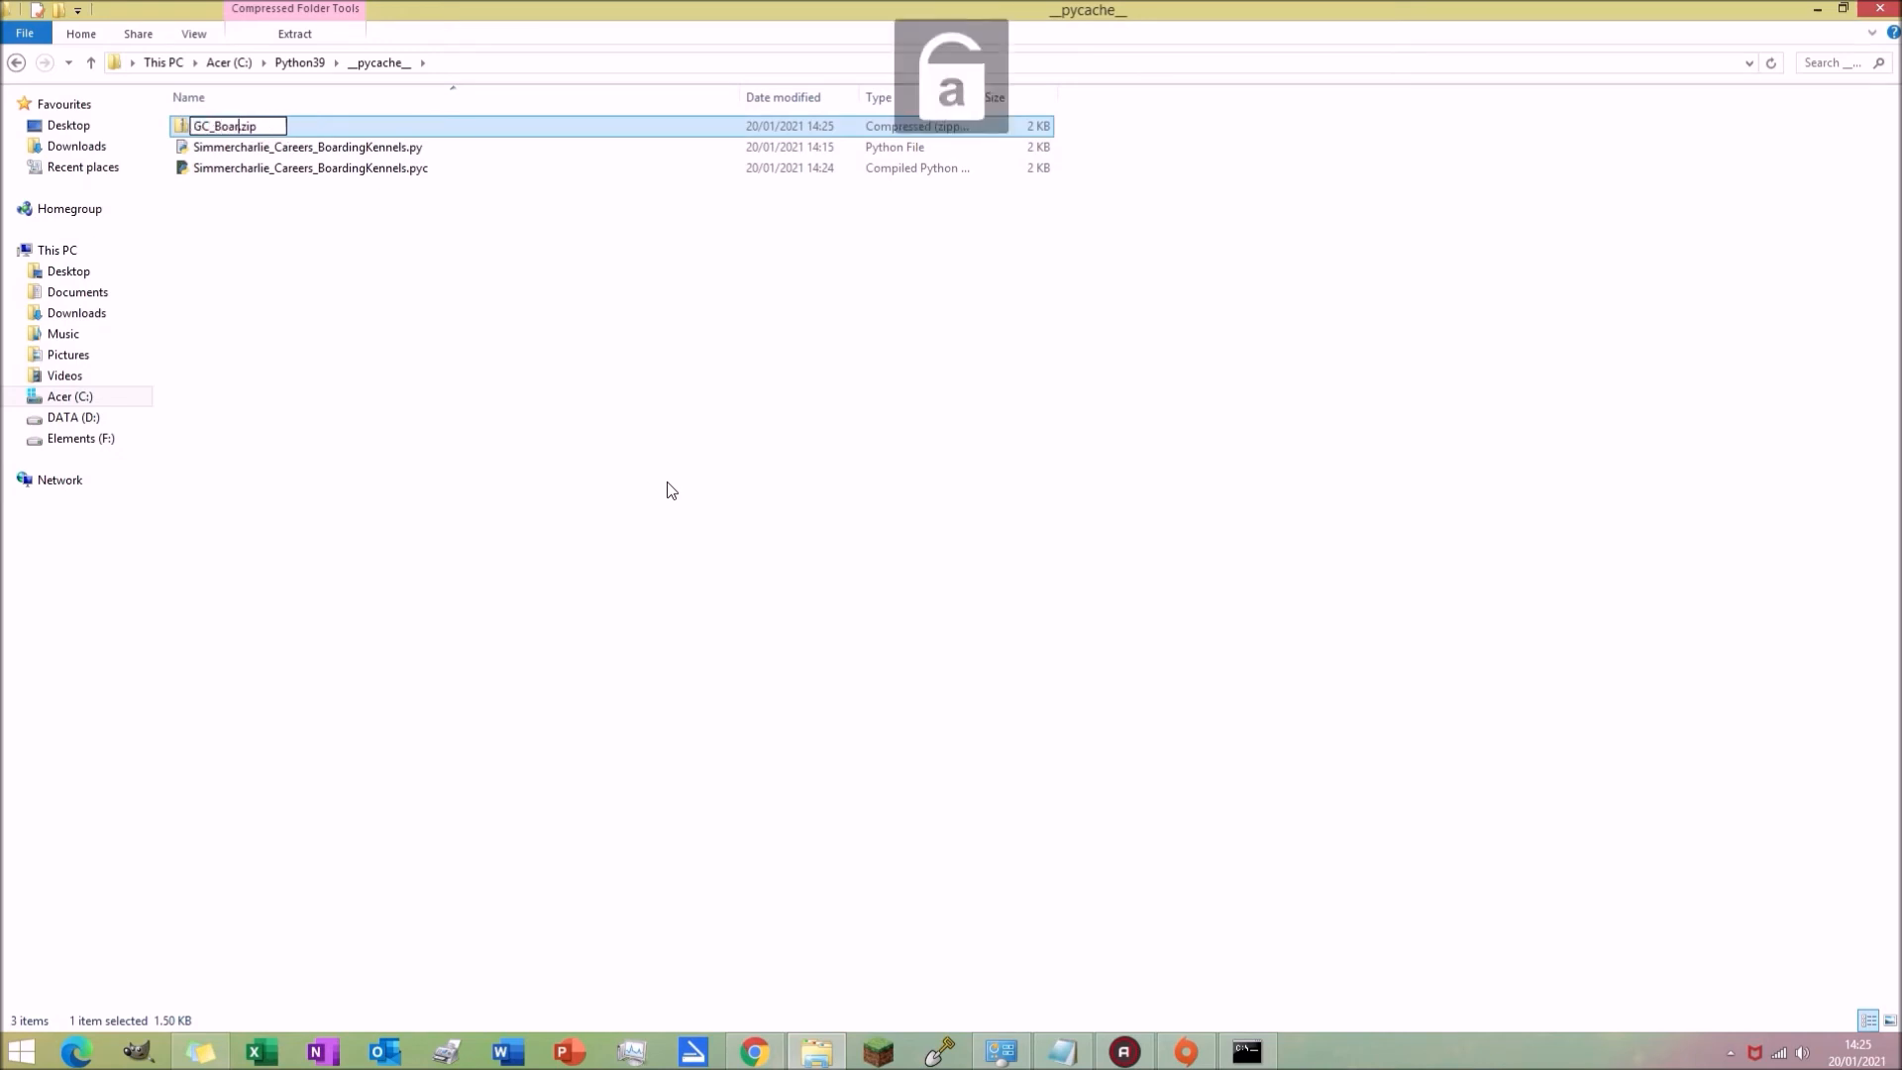
pyautogui.write('nels')
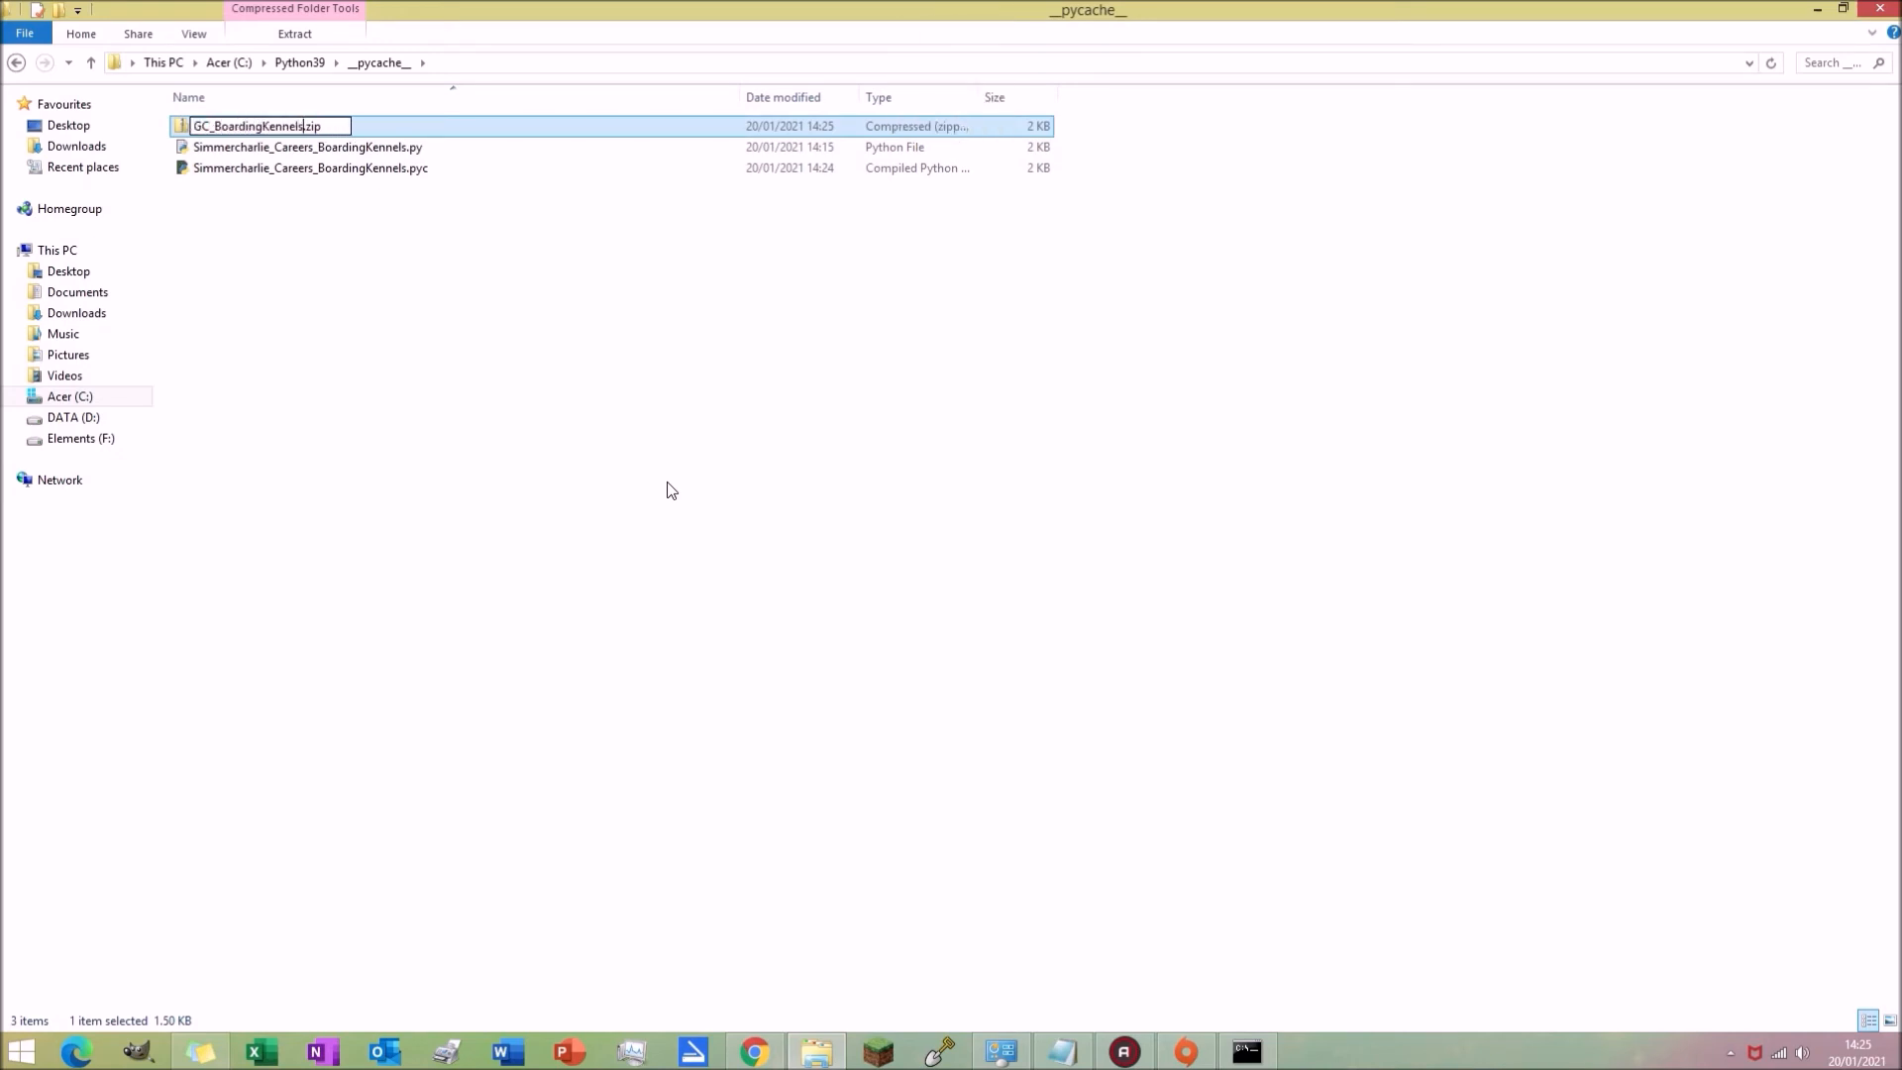
pyautogui.write('+')
pyautogui.press('BackSpace')
pyautogui.write('_Career')
pyautogui.write('.')
pyautogui.press('Return')
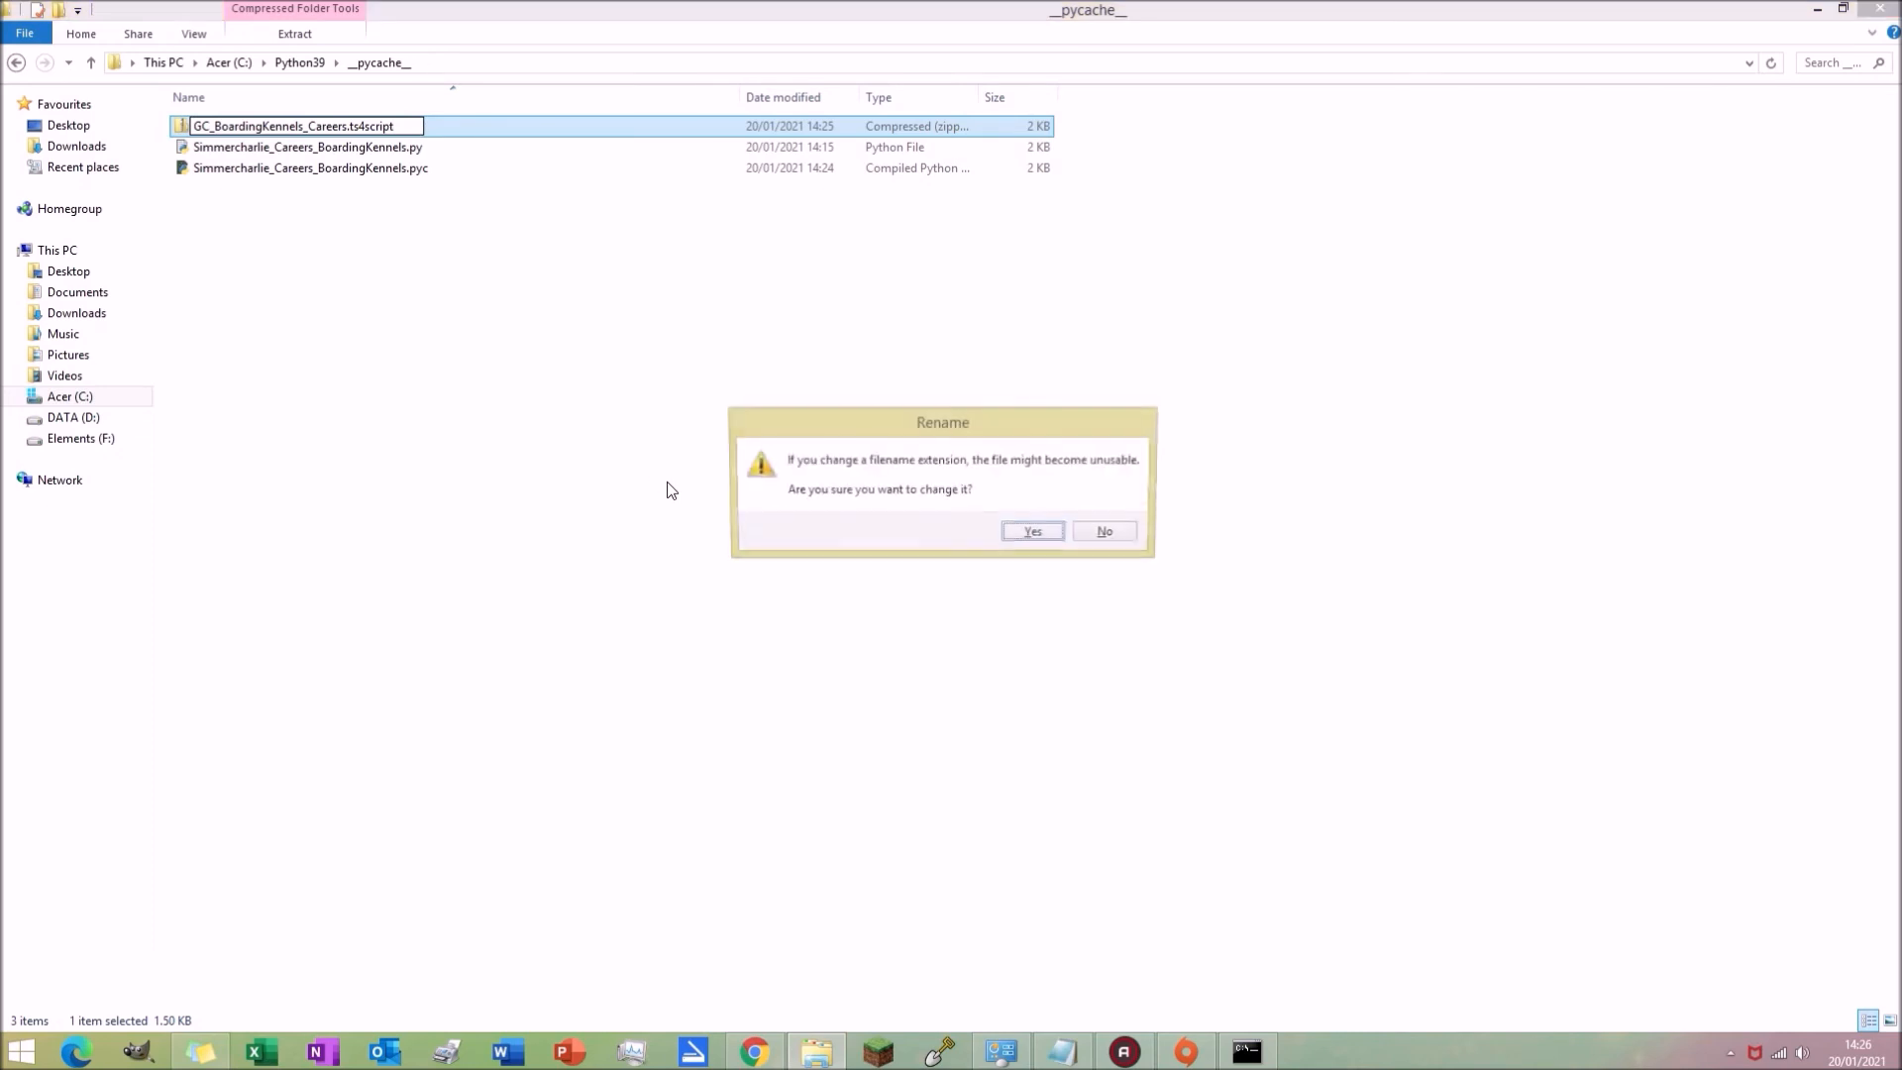
pyautogui.click(1037, 535)
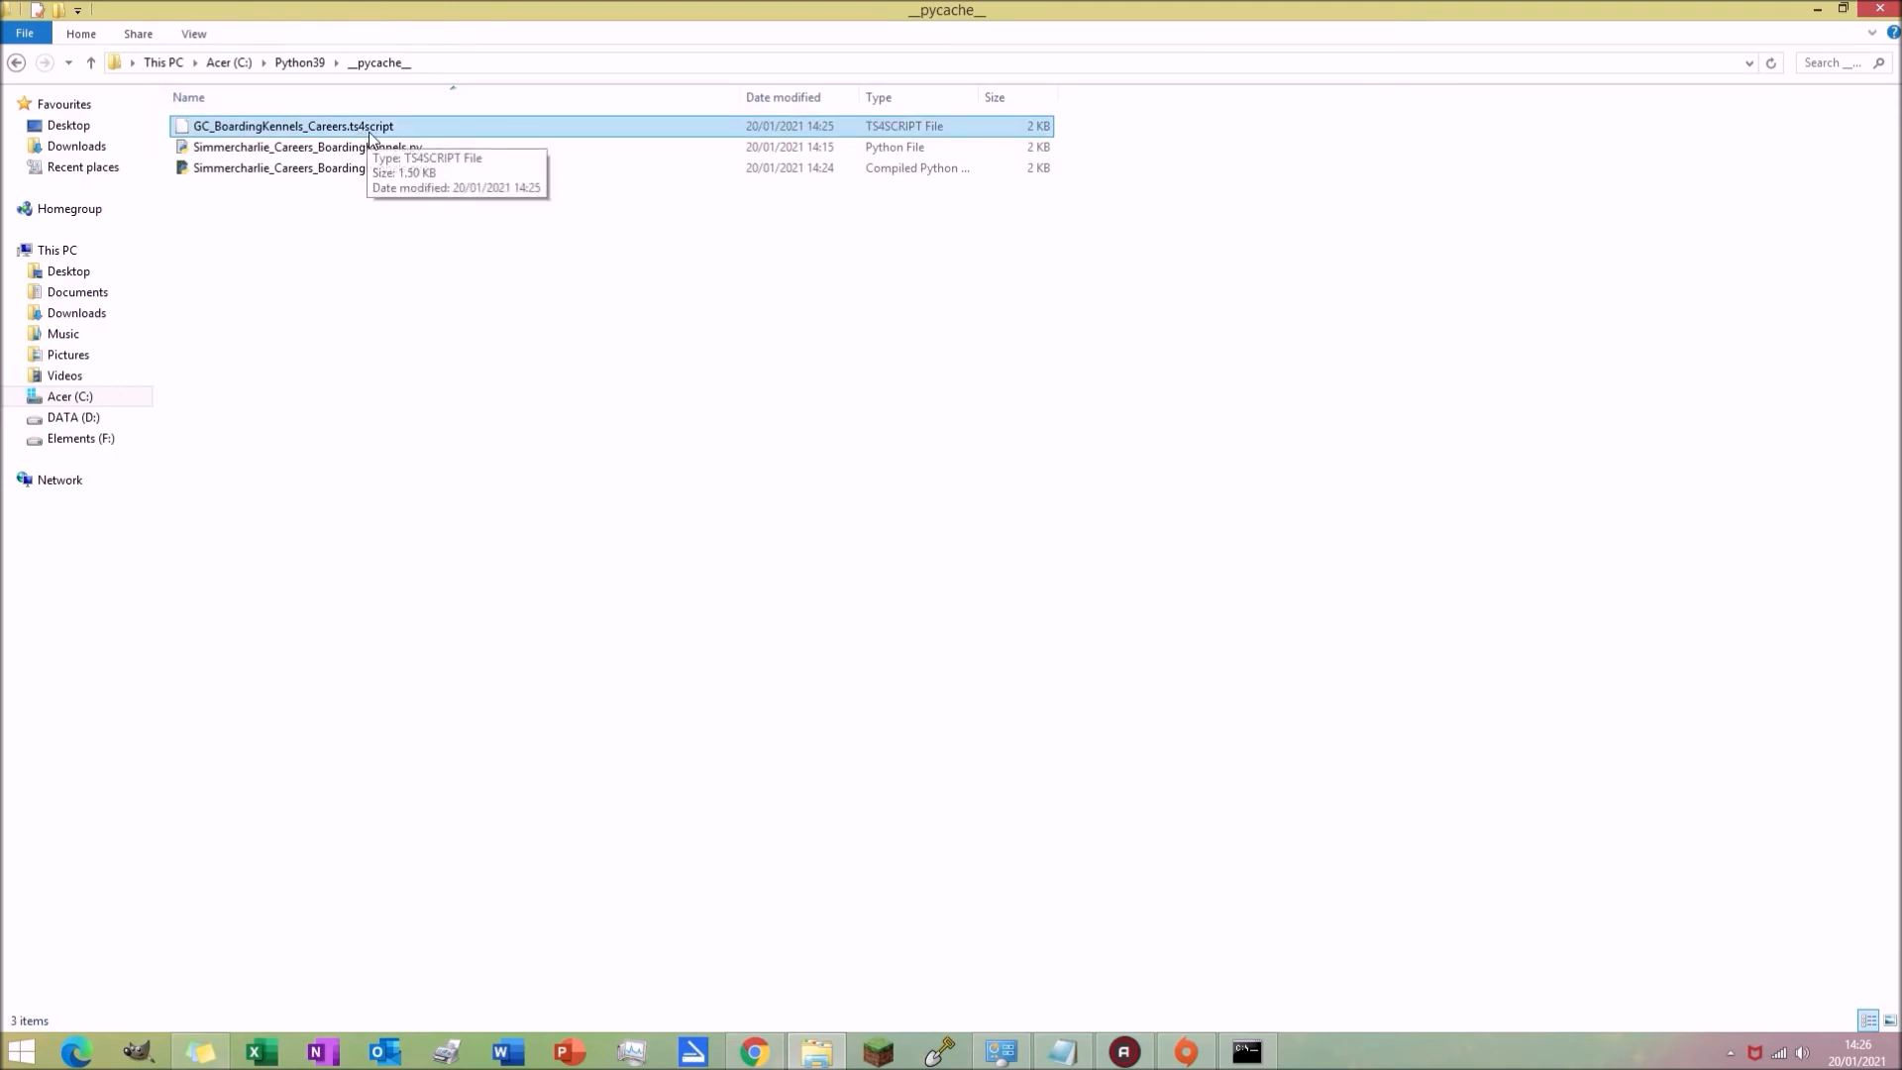
# Step: Copy GC_BoardingKennels_Careers.ts4script into the Simmercharlie_Careers_BoardingKennels folder in Downloads
pyautogui.click(393, 130)
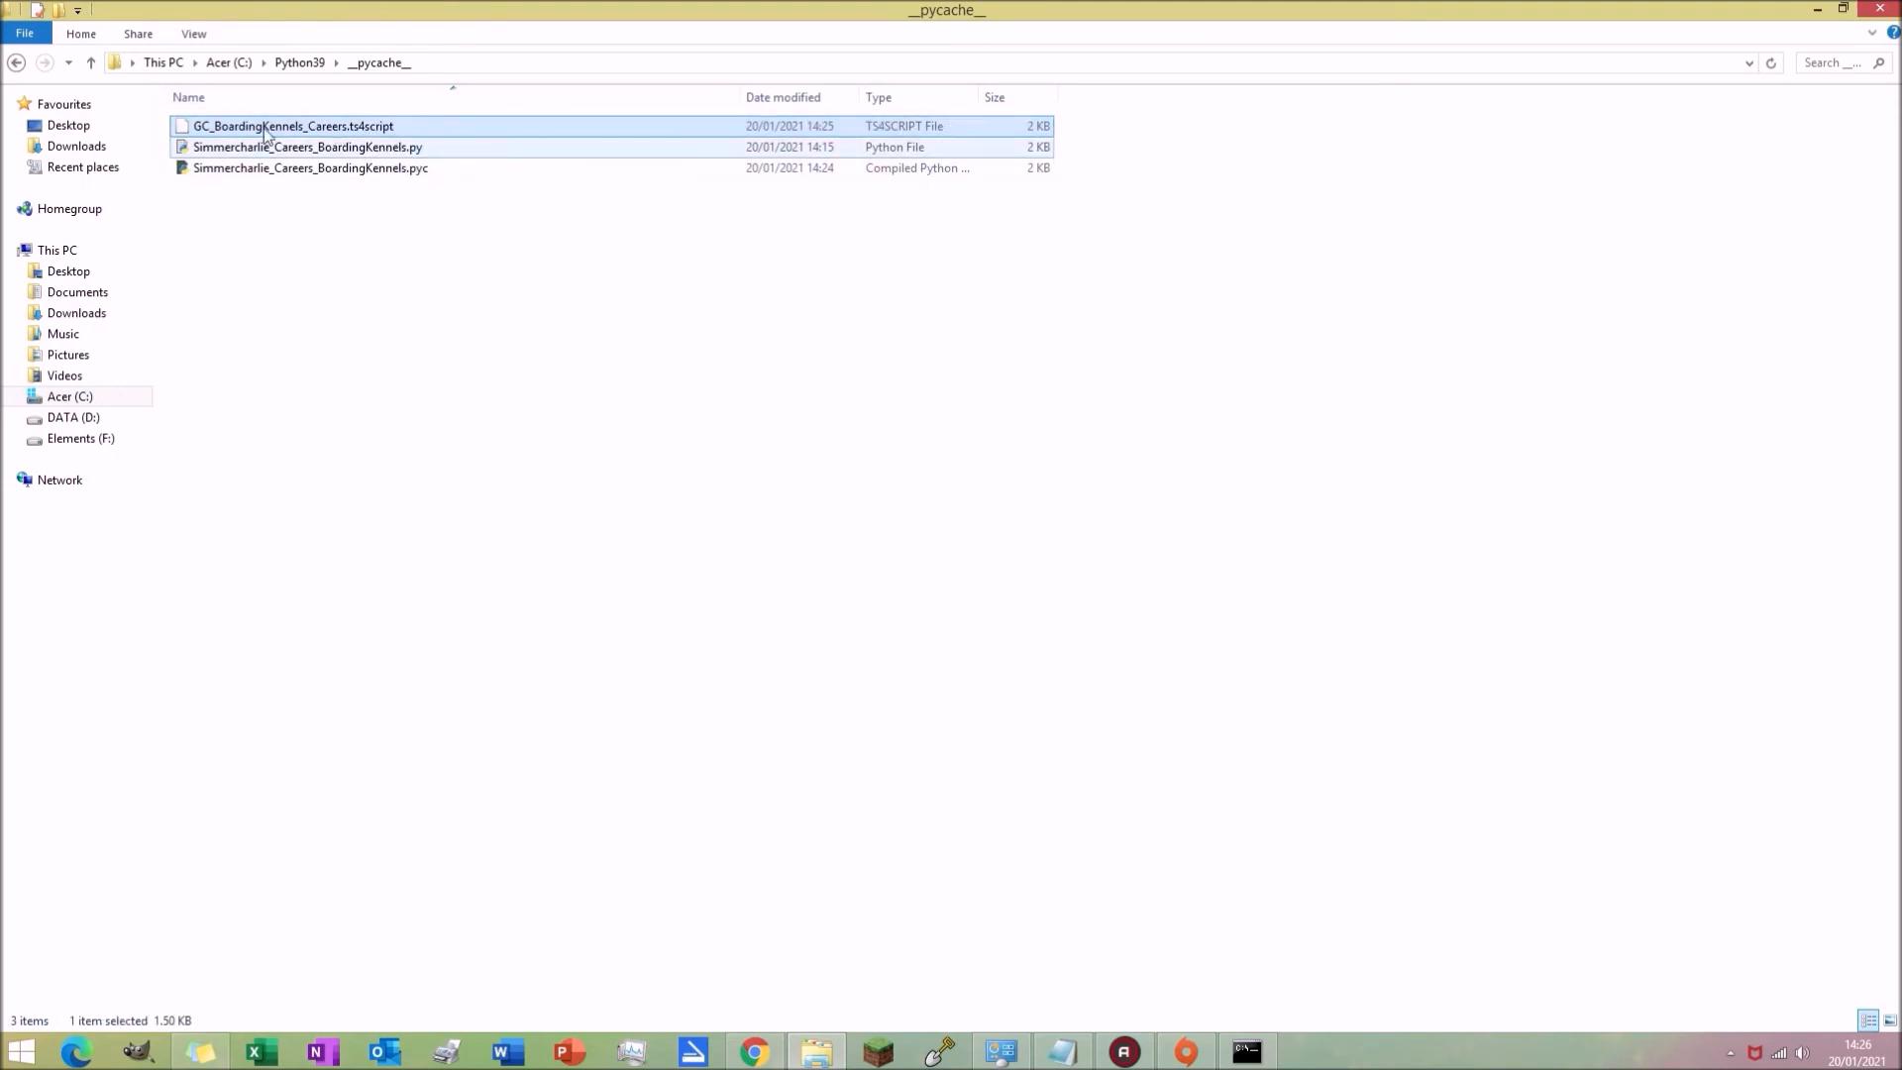
pyautogui.rightClick(356, 127)
pyautogui.click(415, 345)
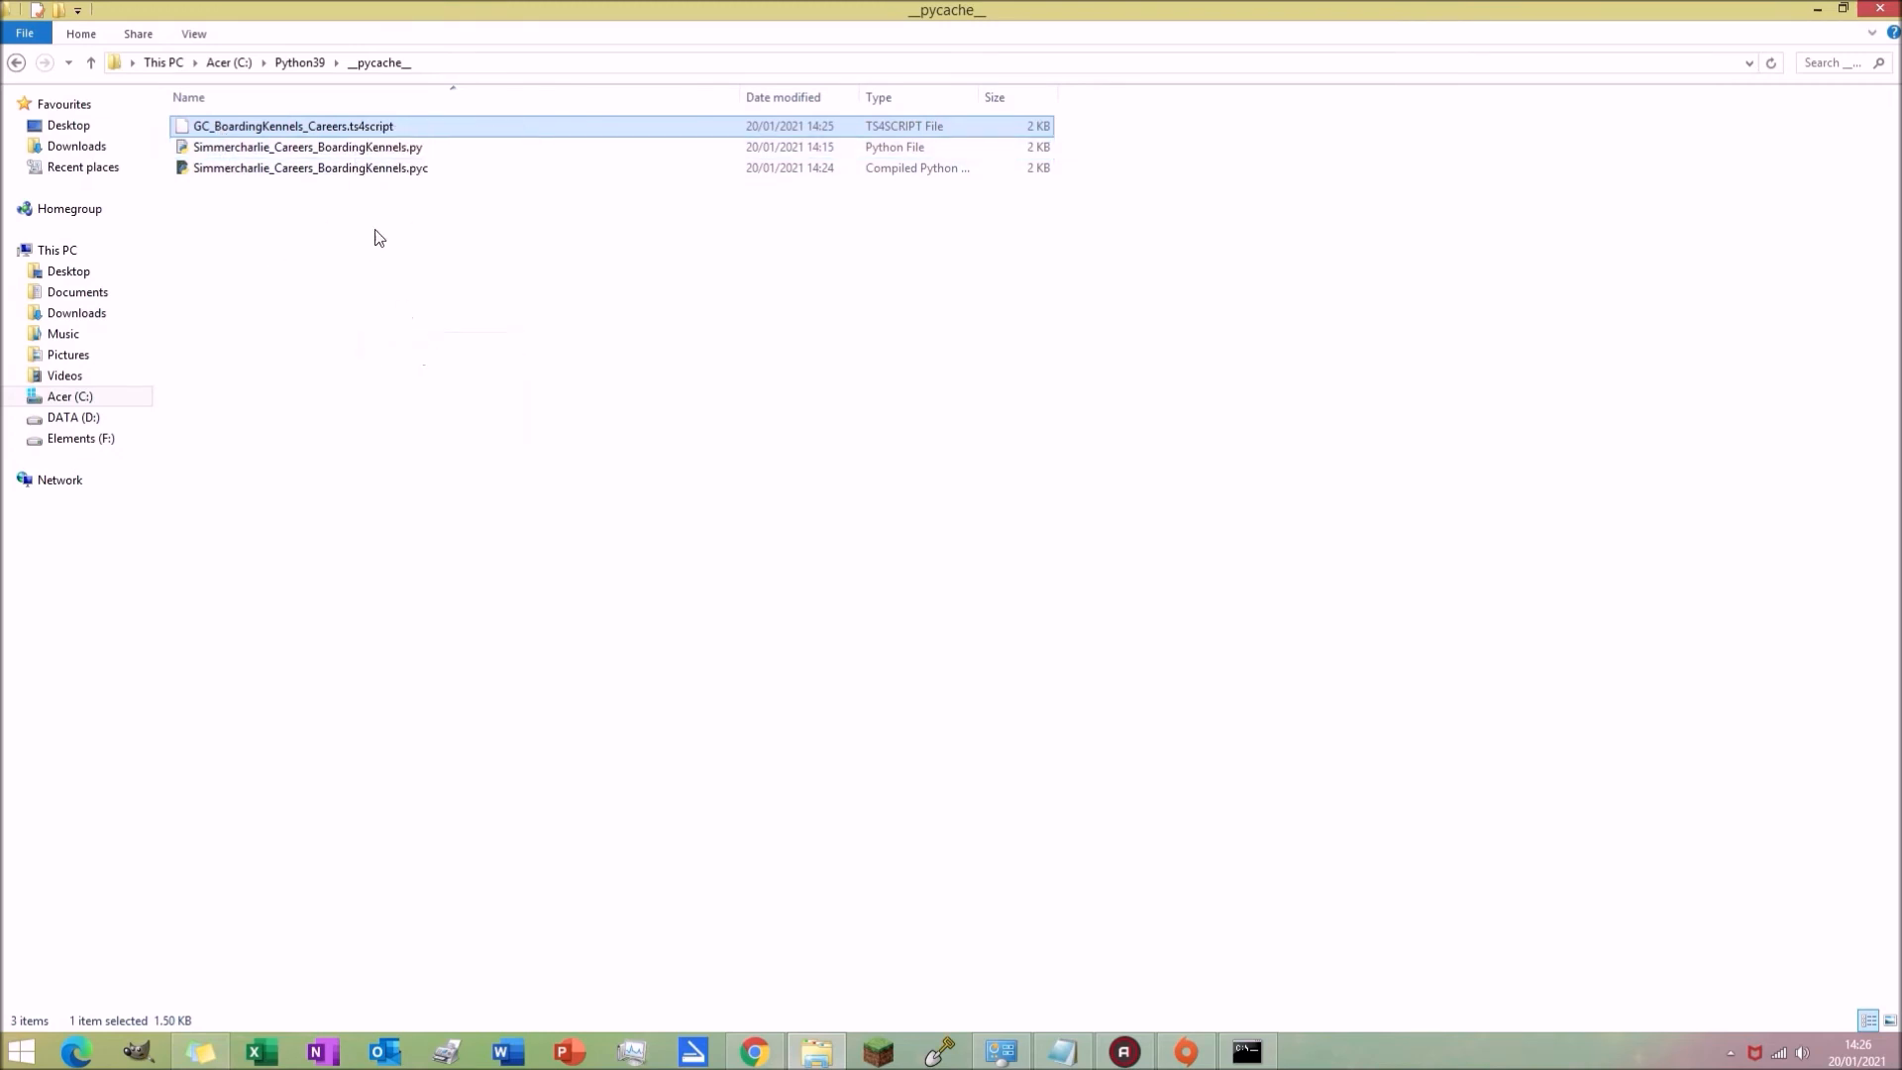
pyautogui.rightClick(349, 129)
pyautogui.click(416, 340)
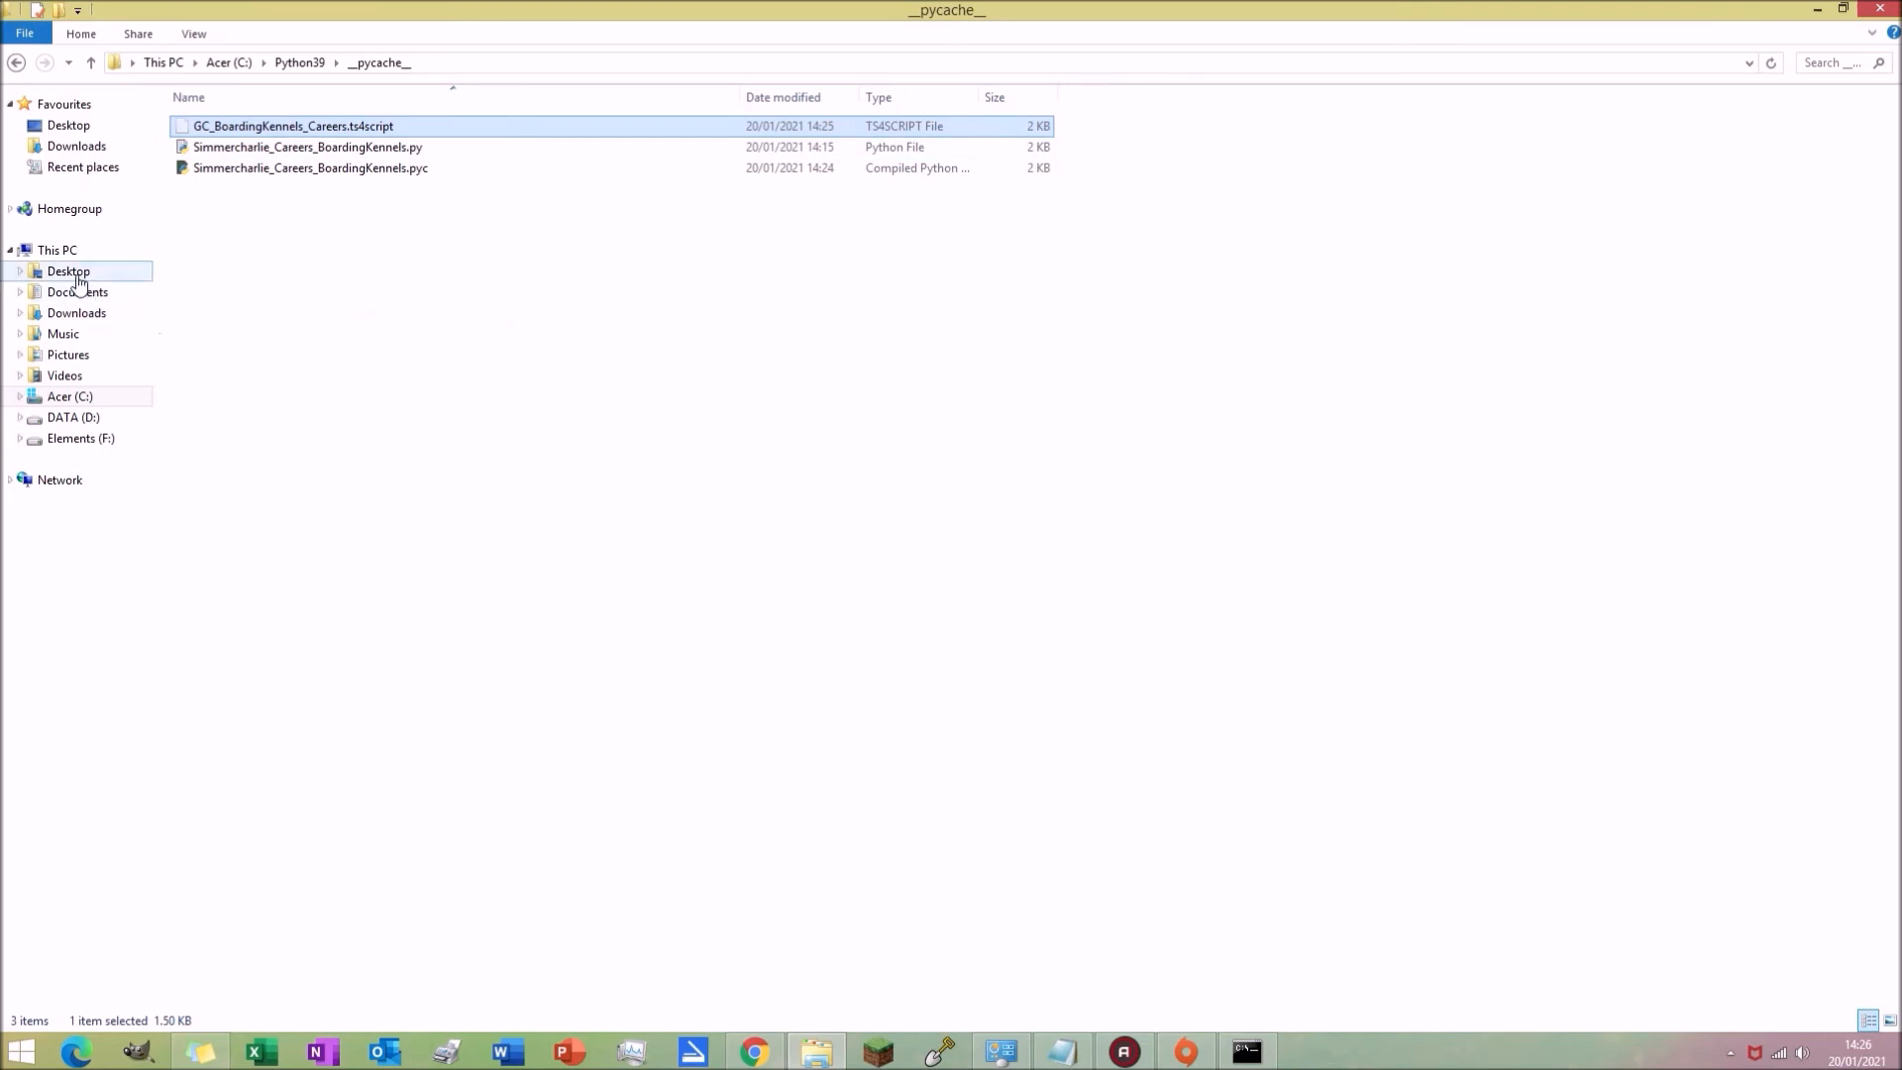
pyautogui.click(87, 146)
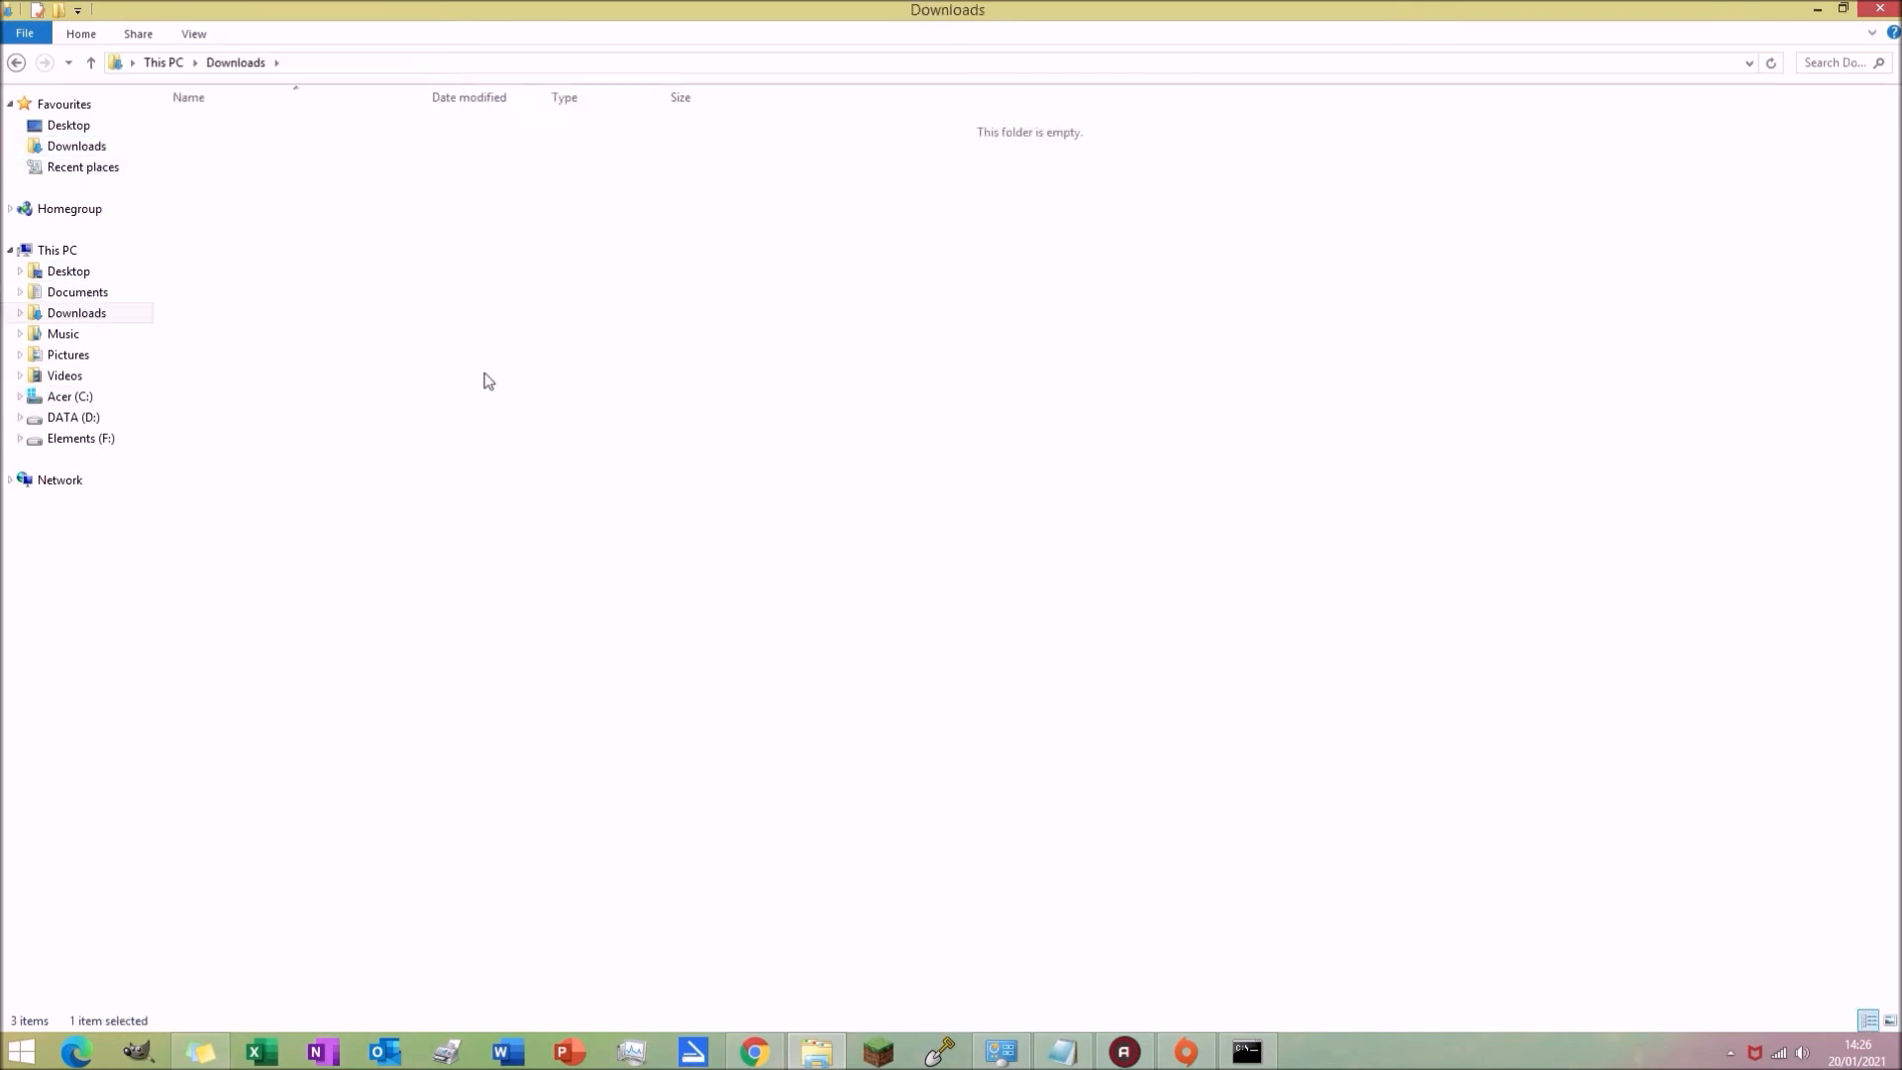
pyautogui.rightClick(515, 416)
pyautogui.click(572, 548)
pyautogui.click(853, 359)
pyautogui.click(615, 149)
pyautogui.click(332, 169)
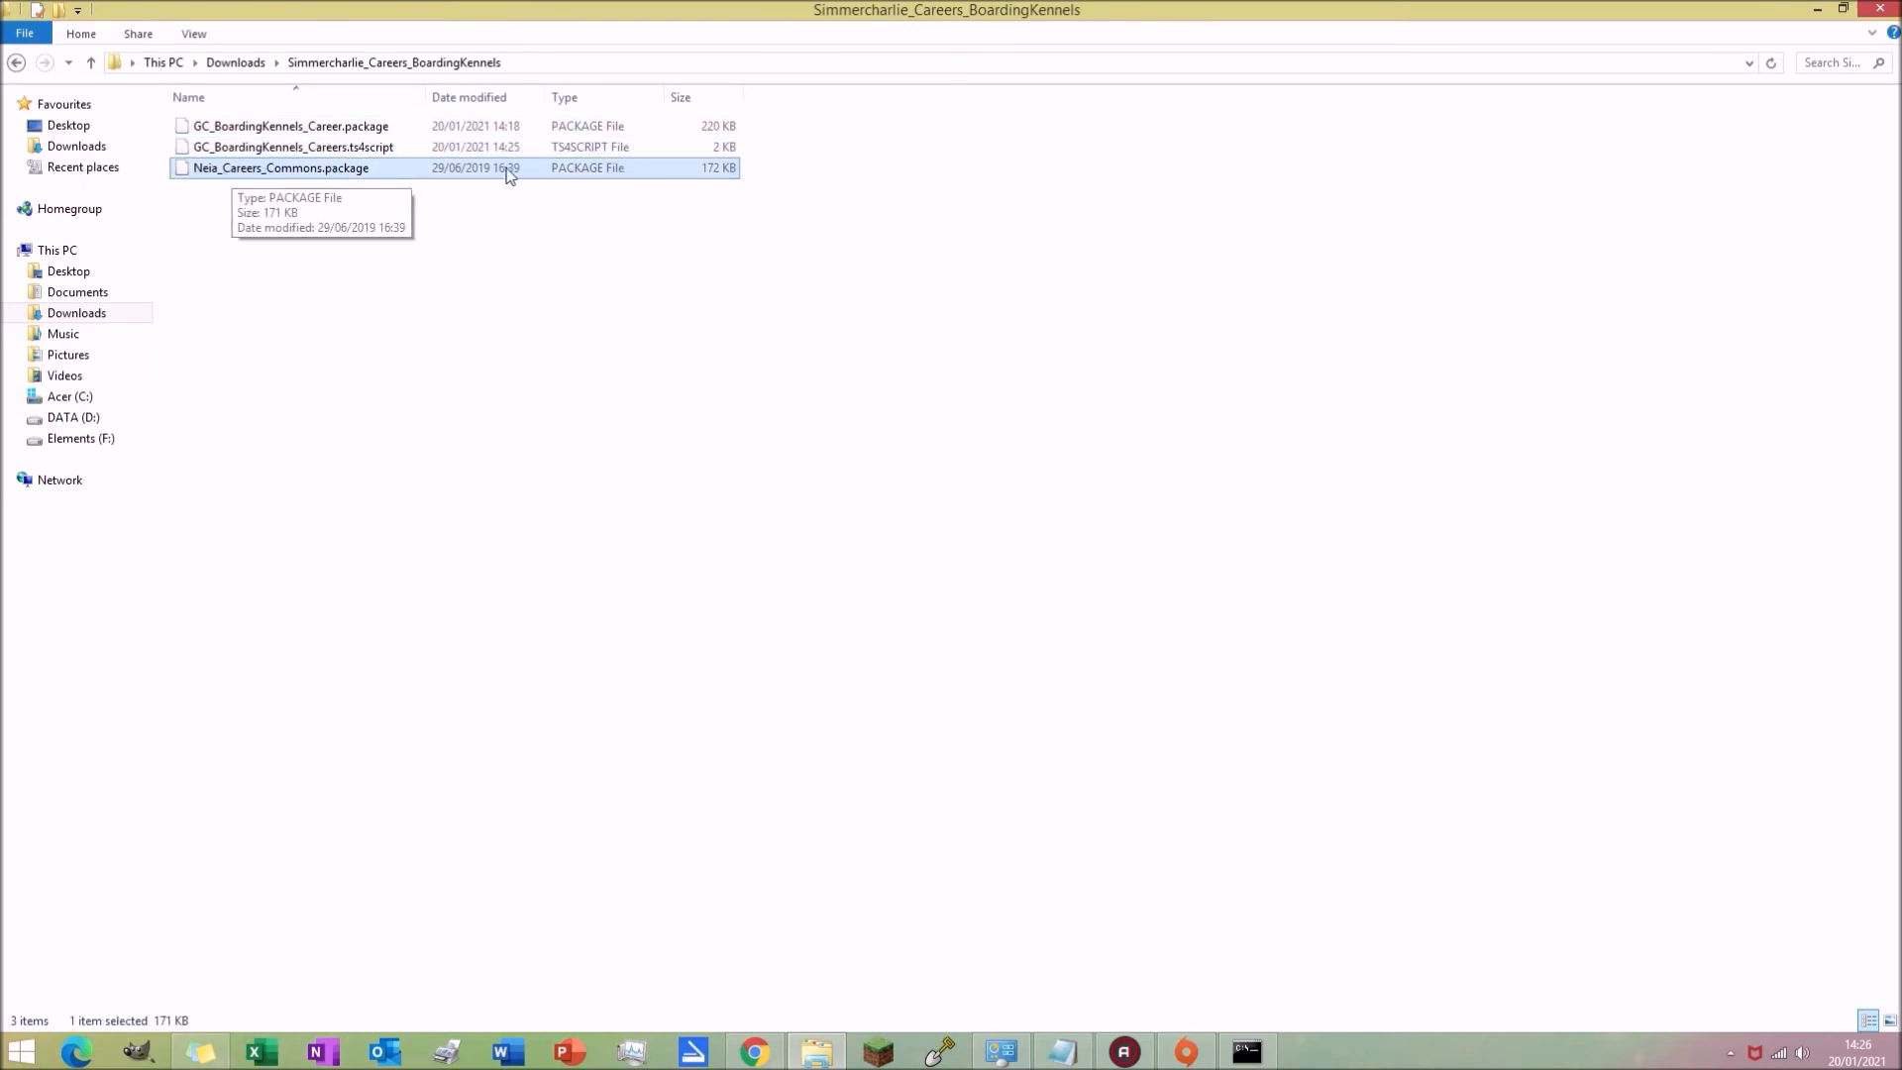
# Step: Copy the Simmercharlie_Careers_BoardingKennels folder into Documents\Electronic Arts\The Sims 4\Mods
pyautogui.click(17, 62)
pyautogui.rightClick(330, 159)
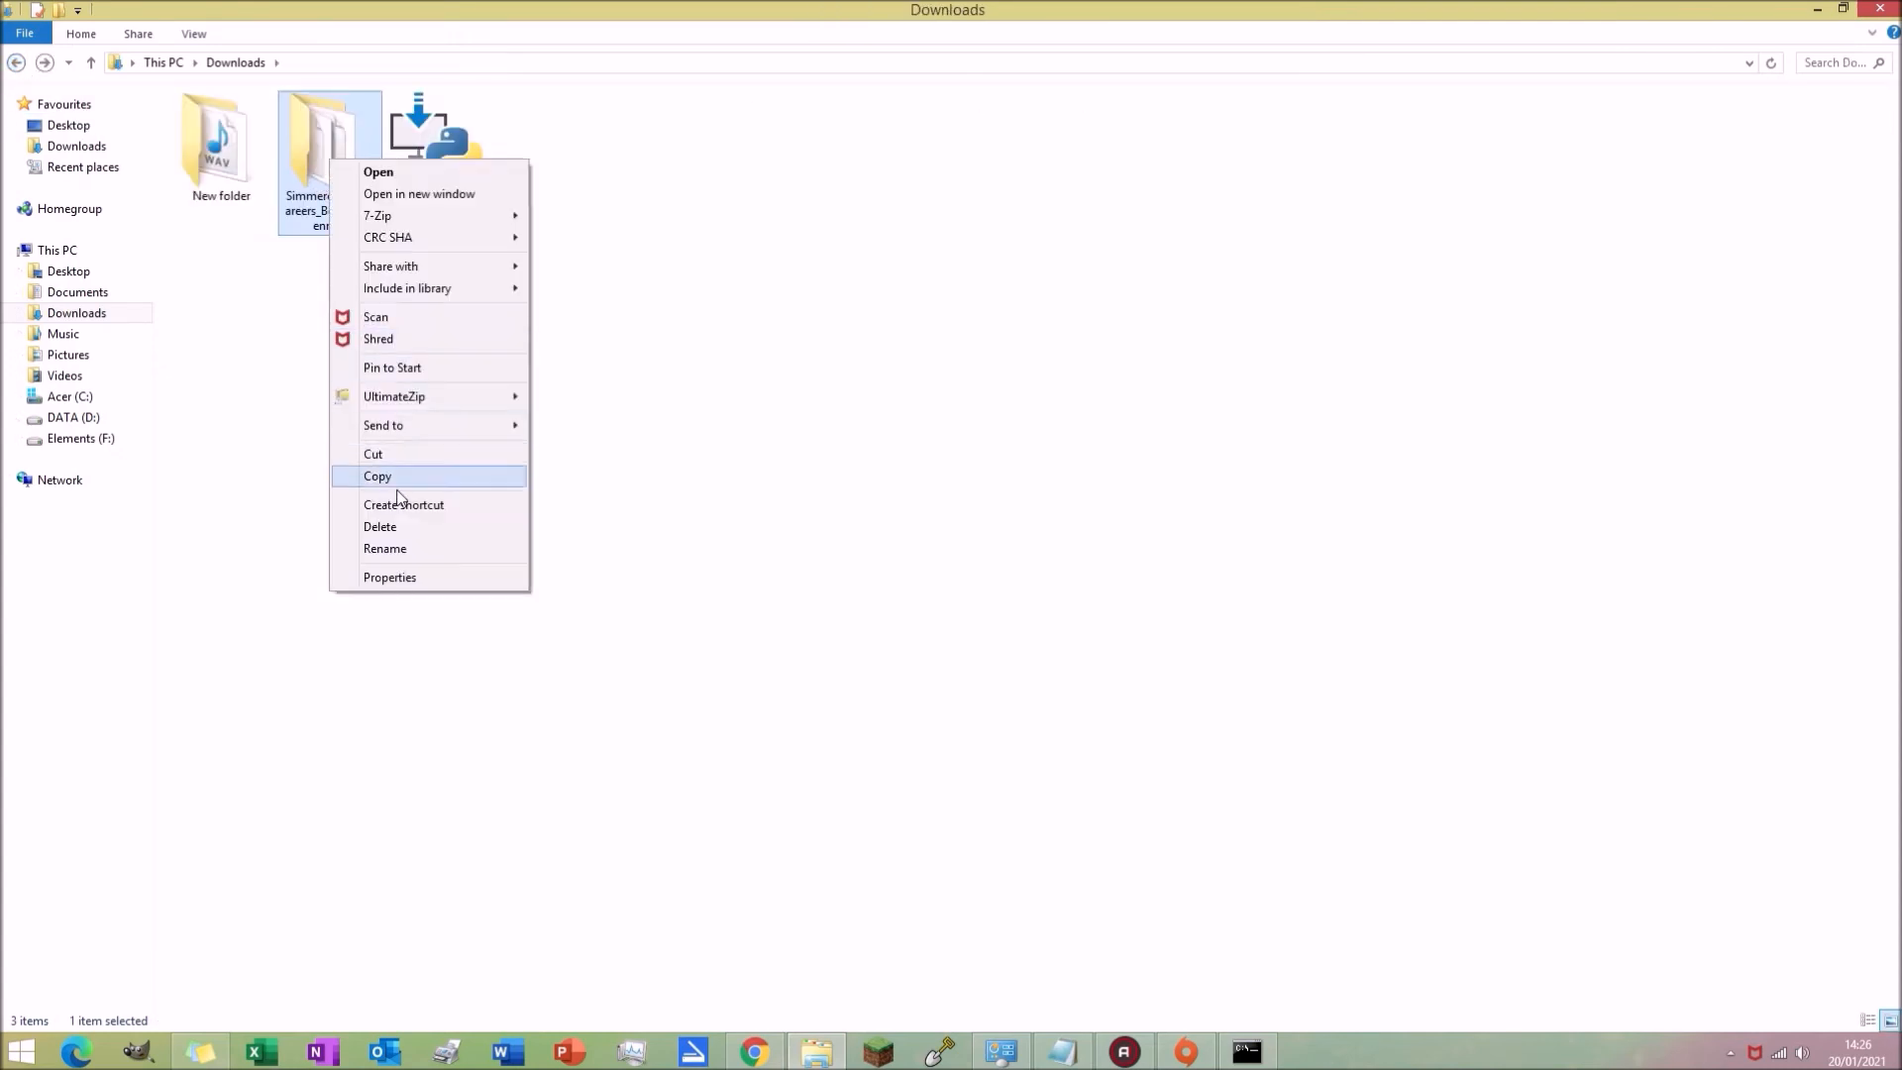
pyautogui.click(397, 478)
pyautogui.click(99, 291)
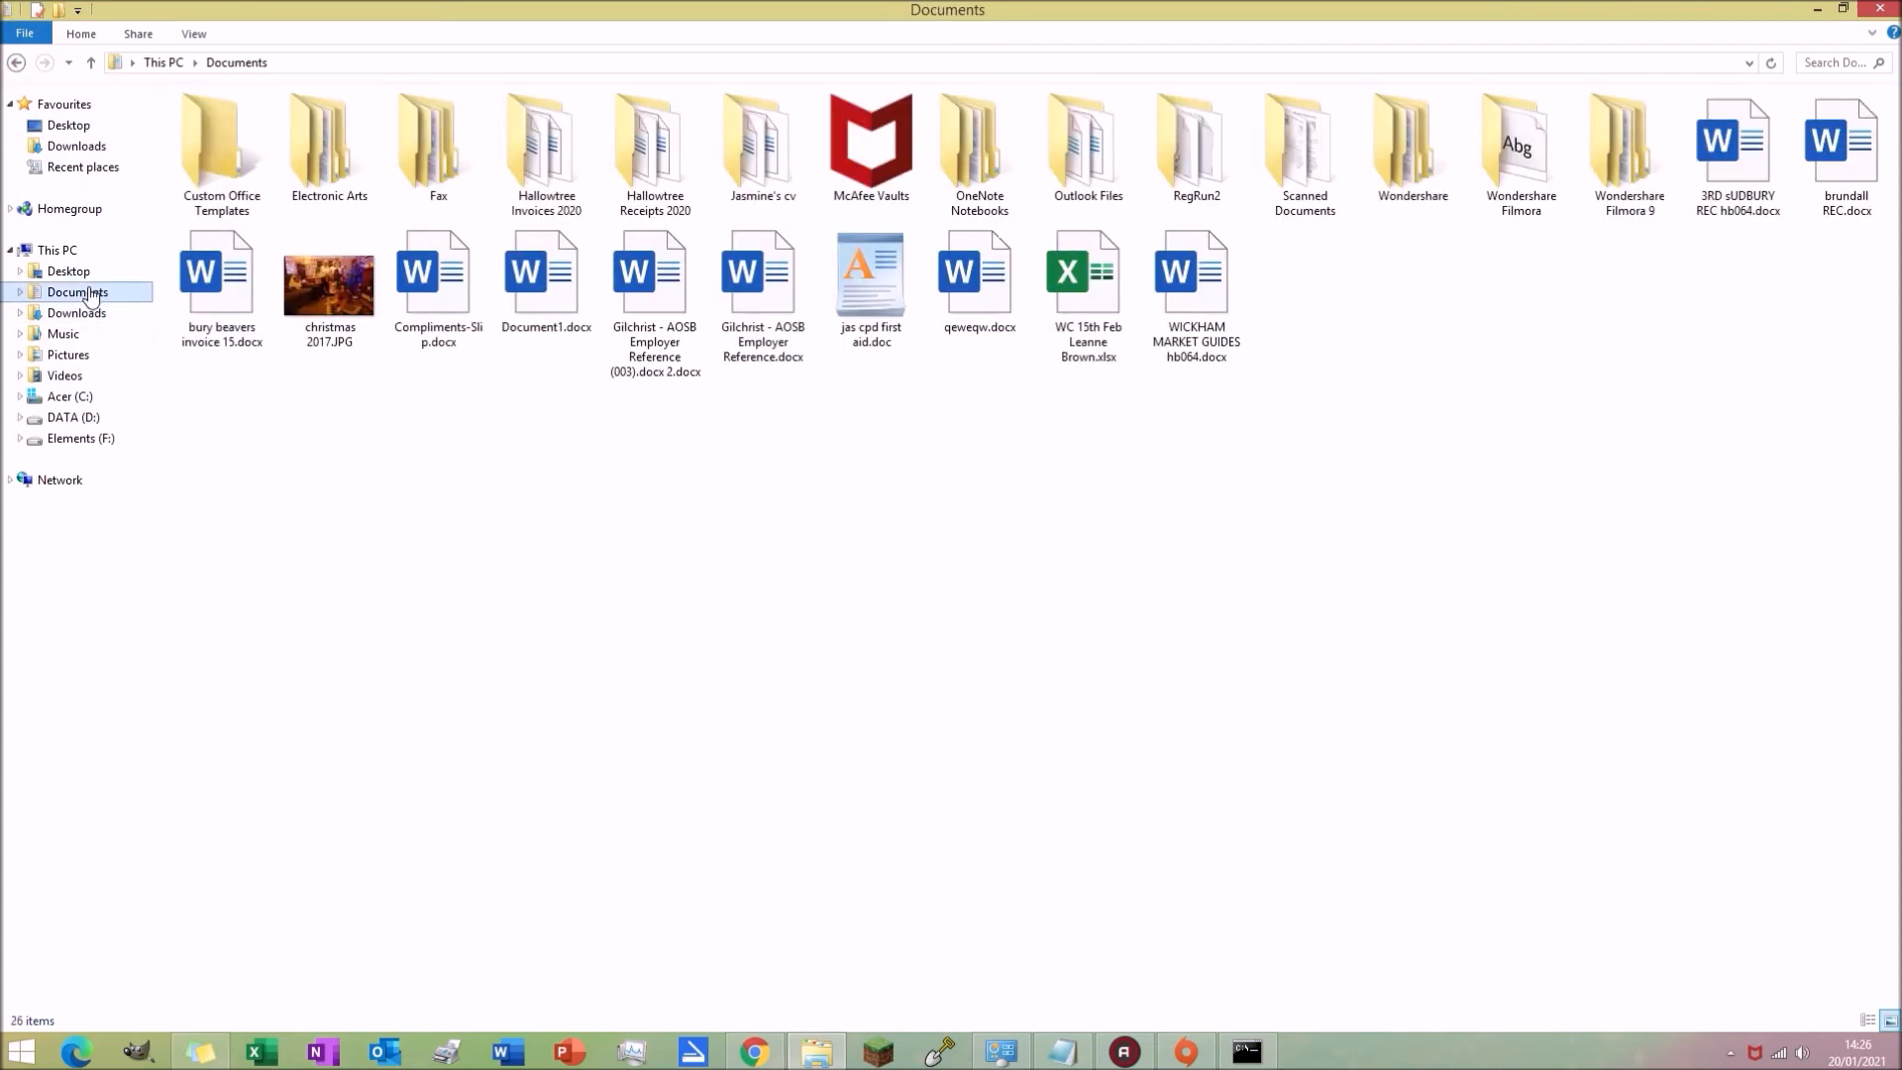
pyautogui.doubleClick(346, 171)
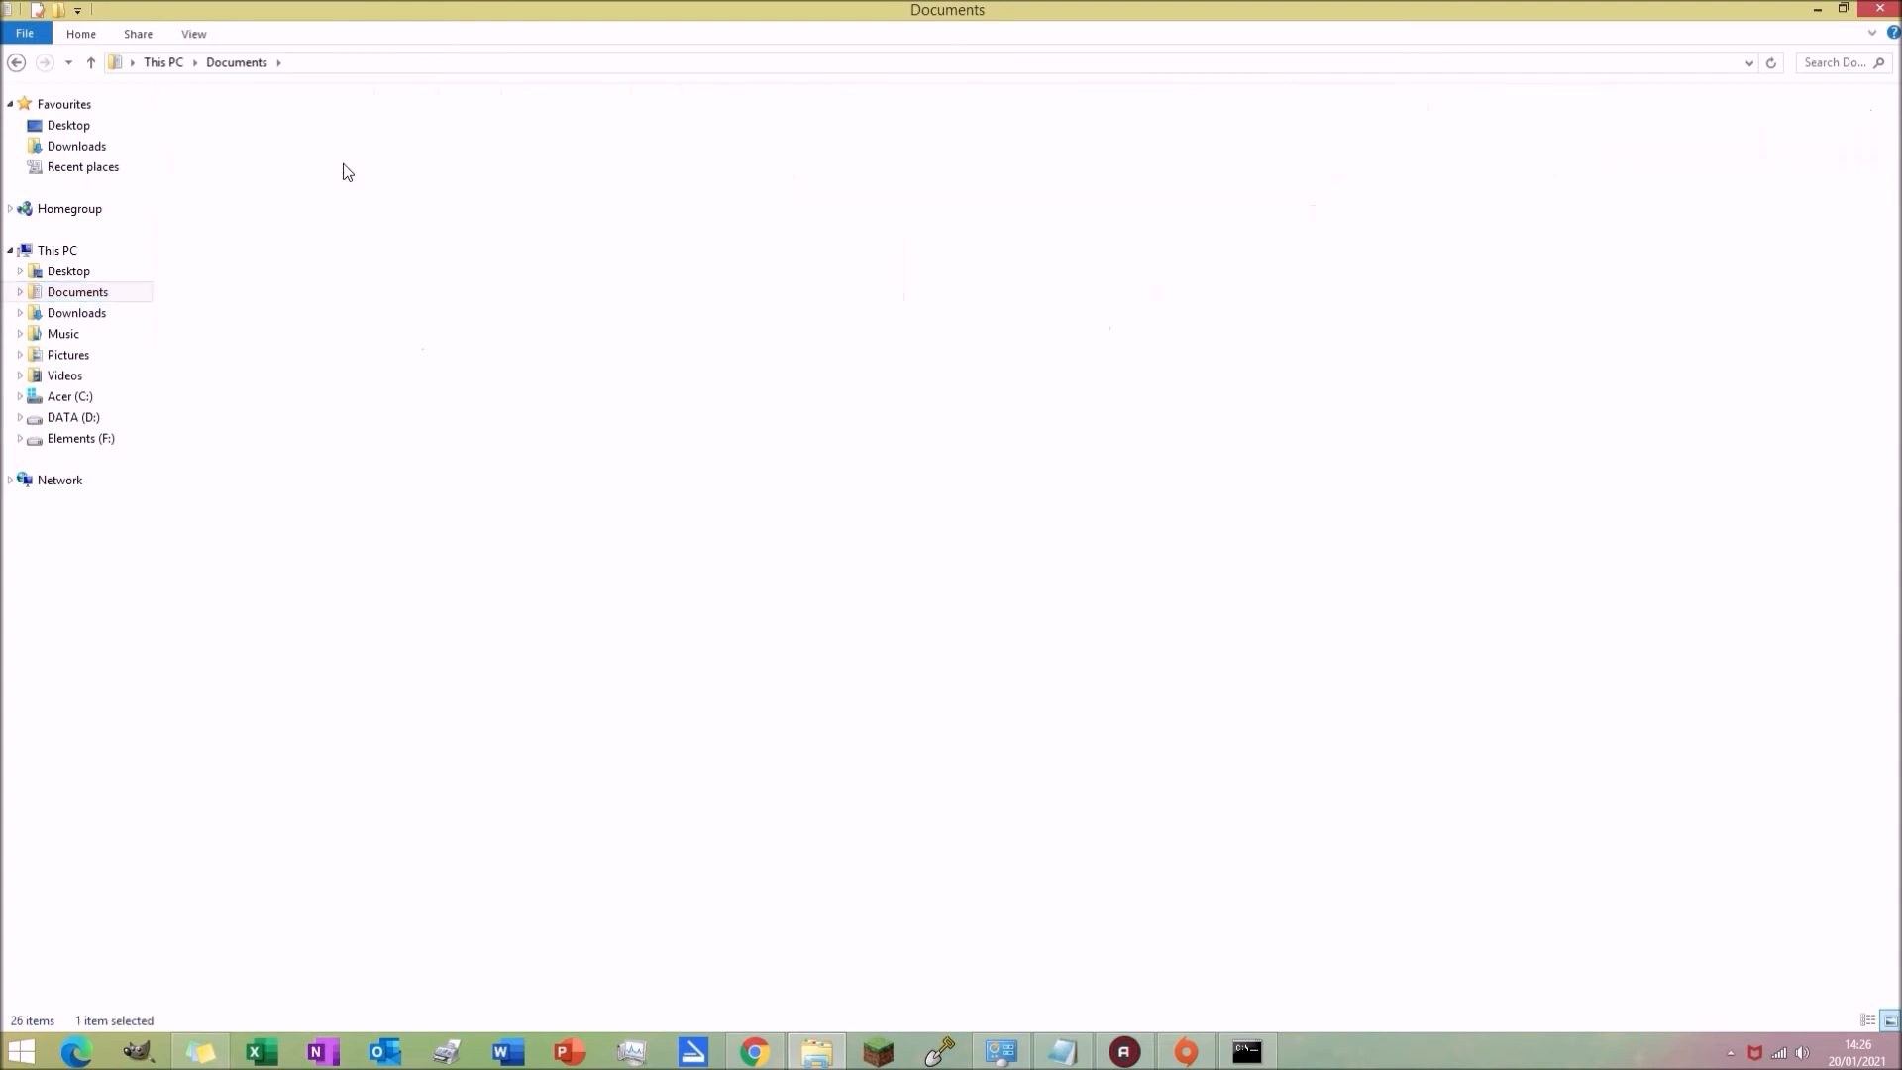
pyautogui.doubleClick(218, 129)
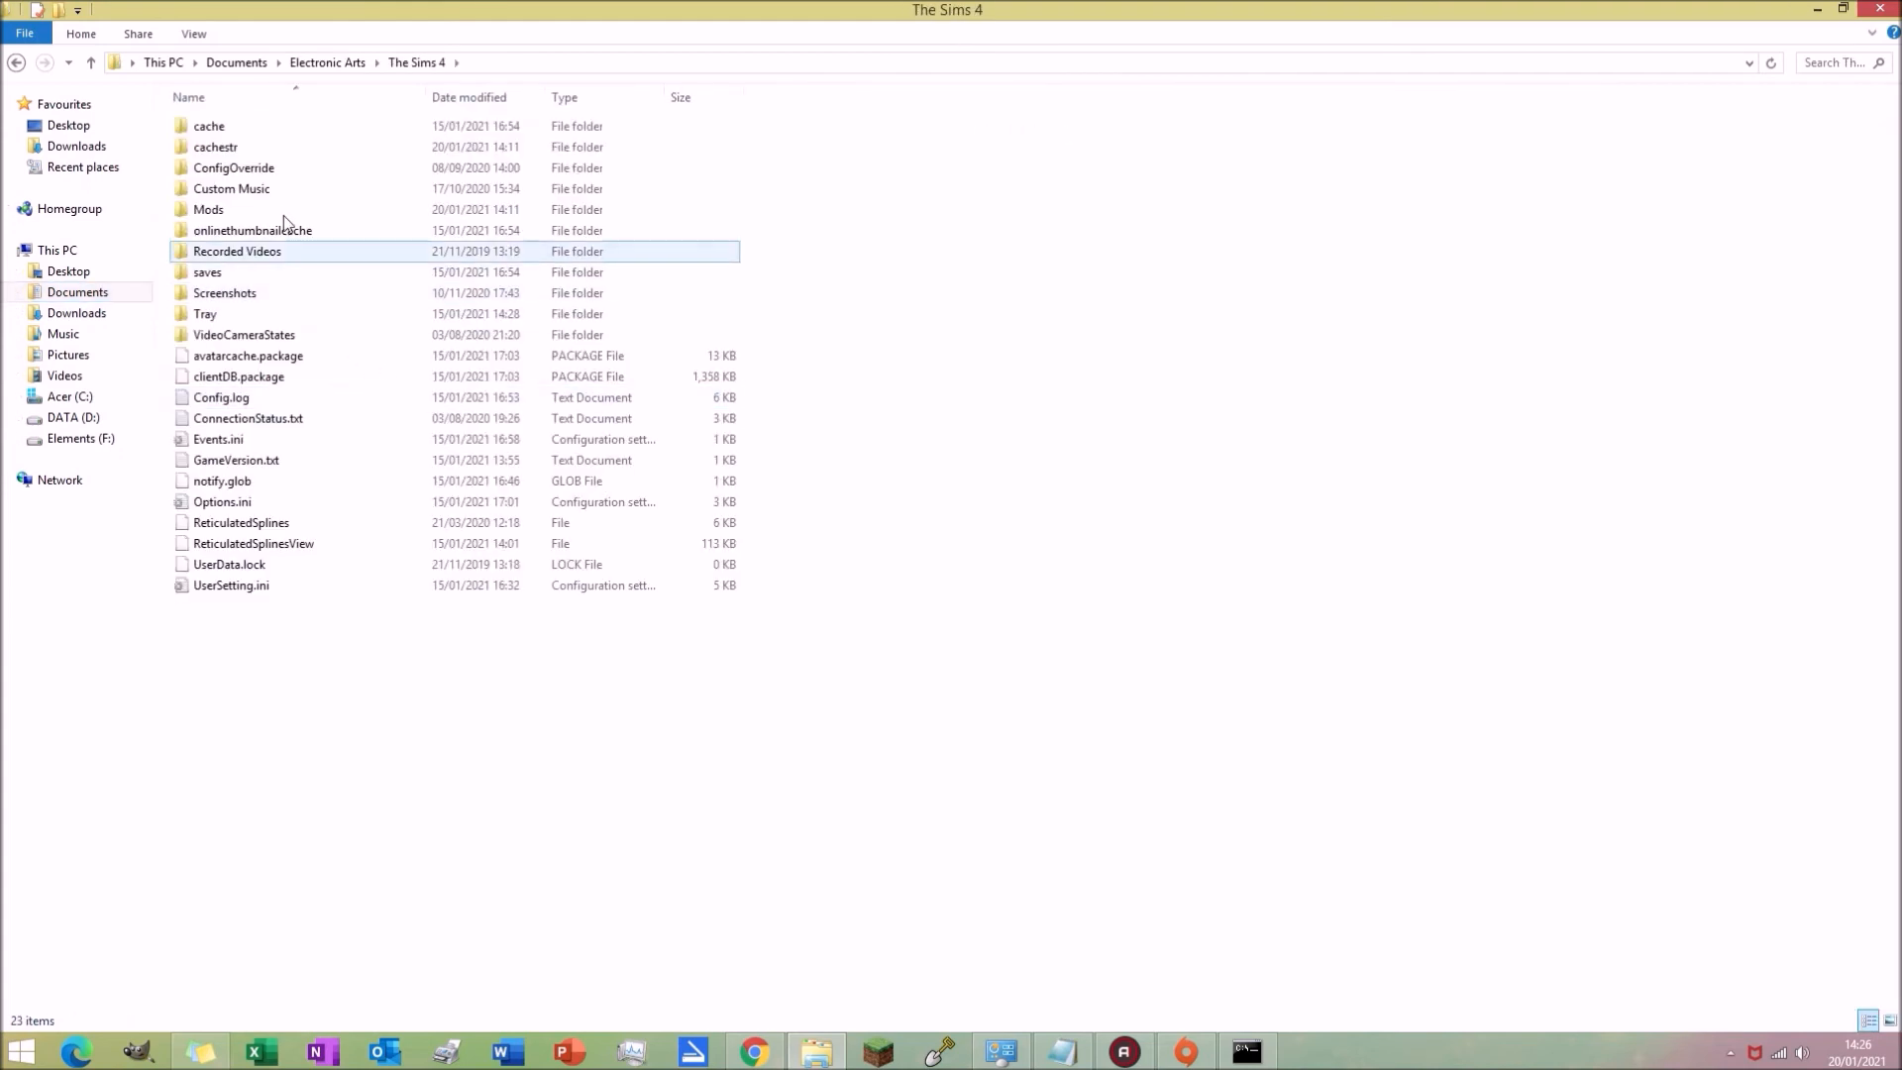
pyautogui.doubleClick(270, 207)
pyautogui.rightClick(1400, 366)
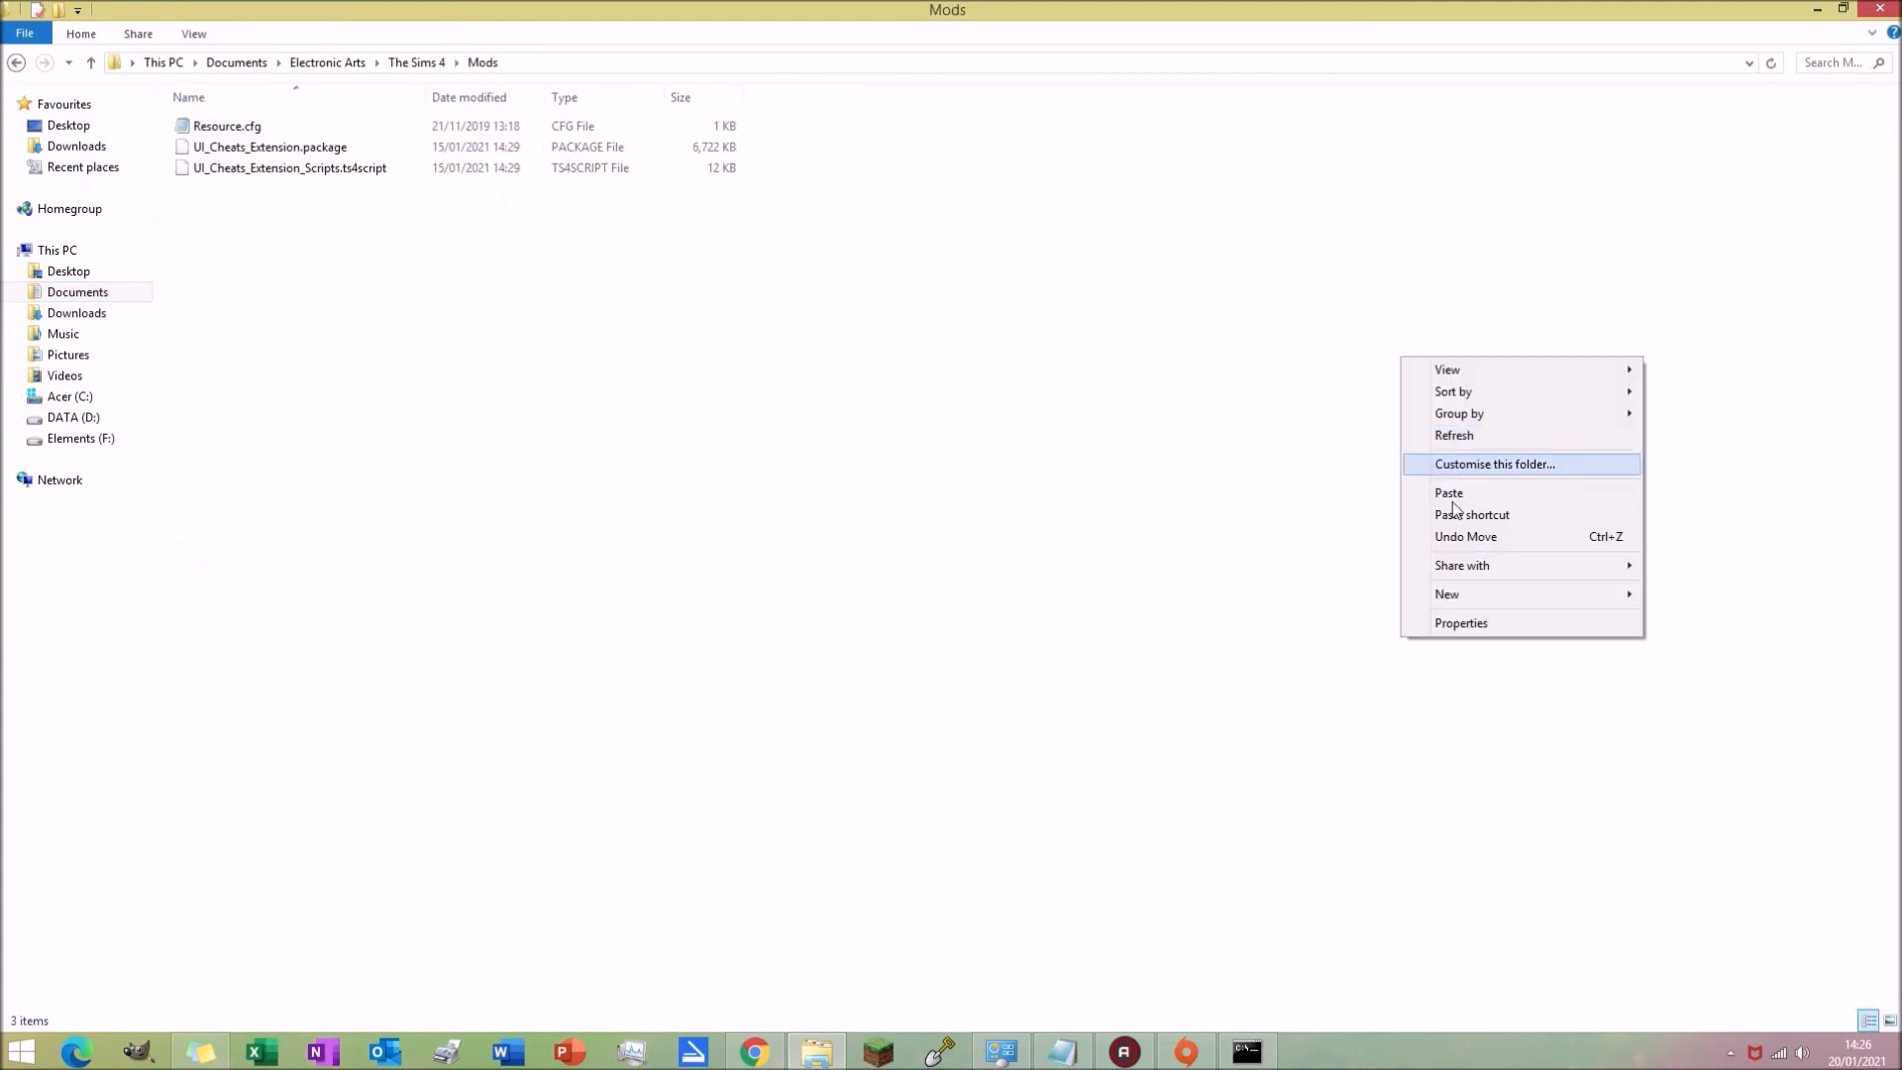
pyautogui.click(1453, 503)
pyautogui.click(518, 308)
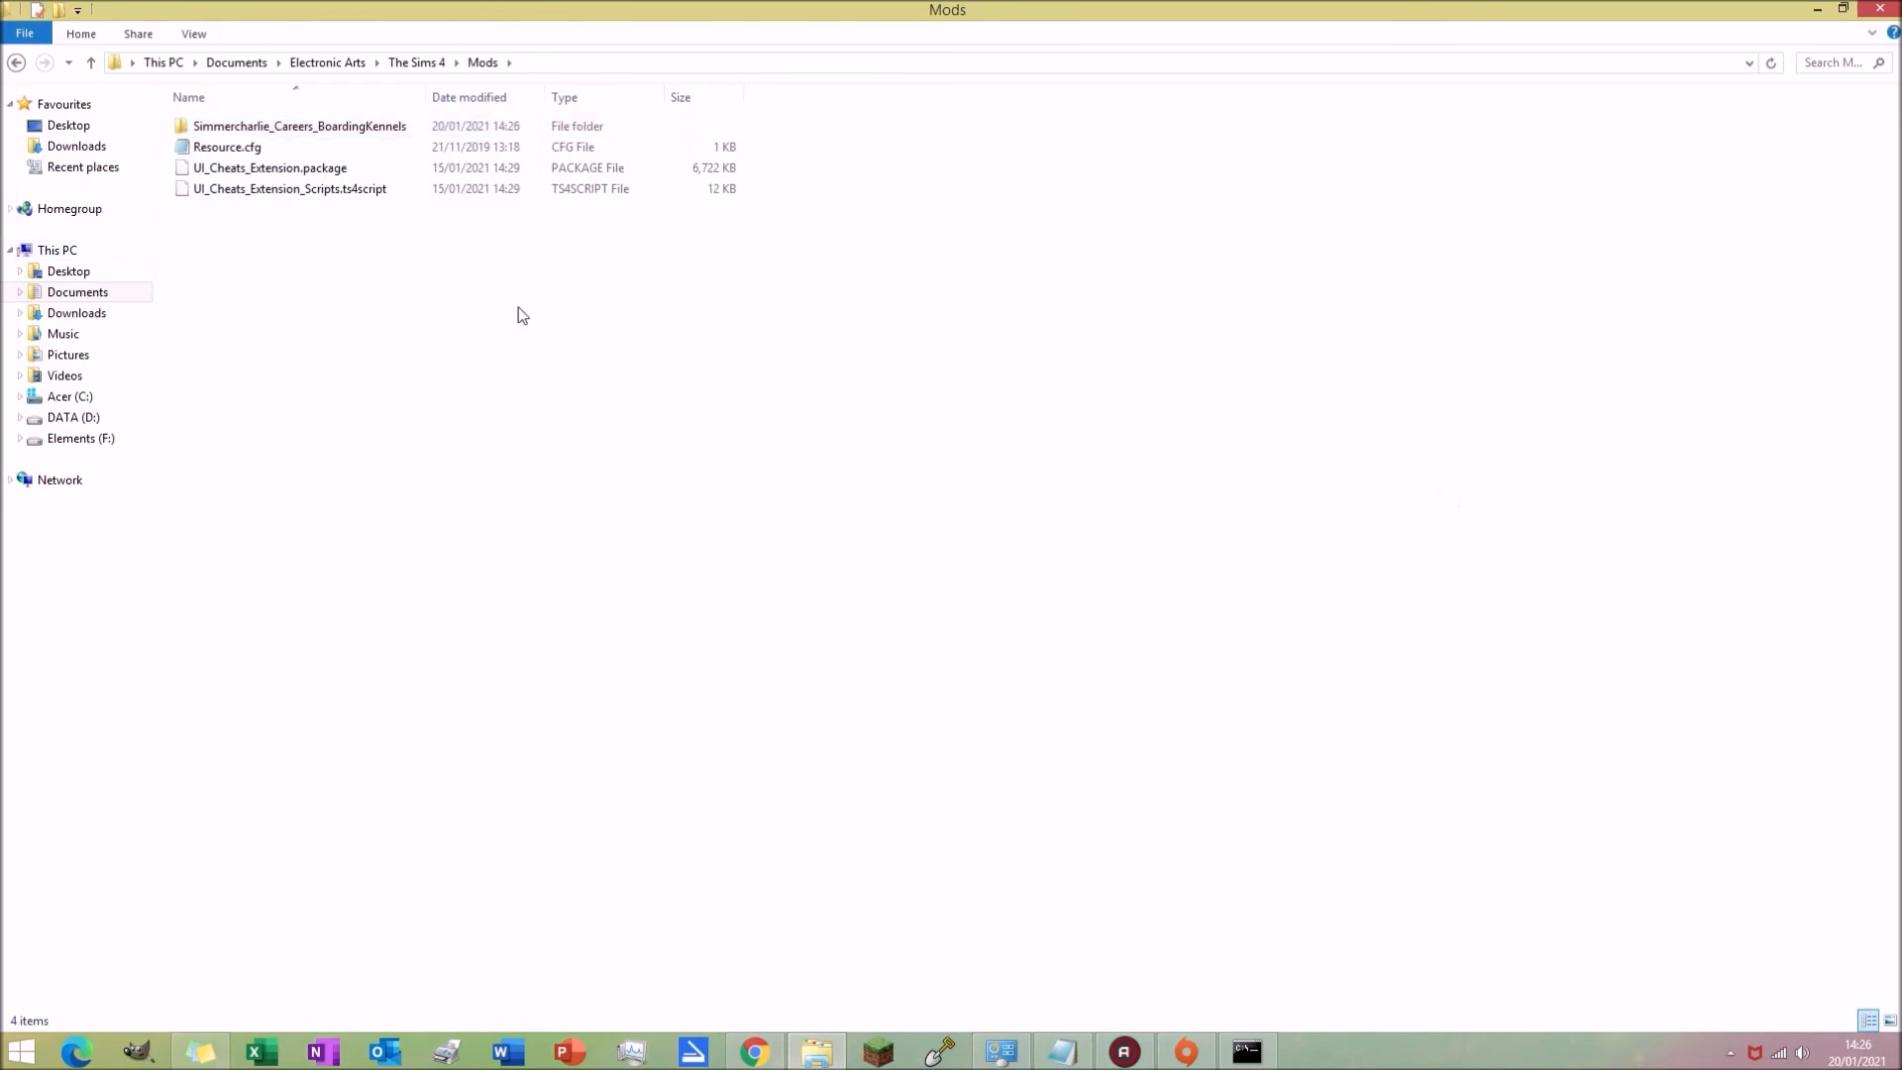
# Step: Review the files inside the copied career folder and the Mods folder
pyautogui.doubleClick(396, 129)
pyautogui.click(384, 150)
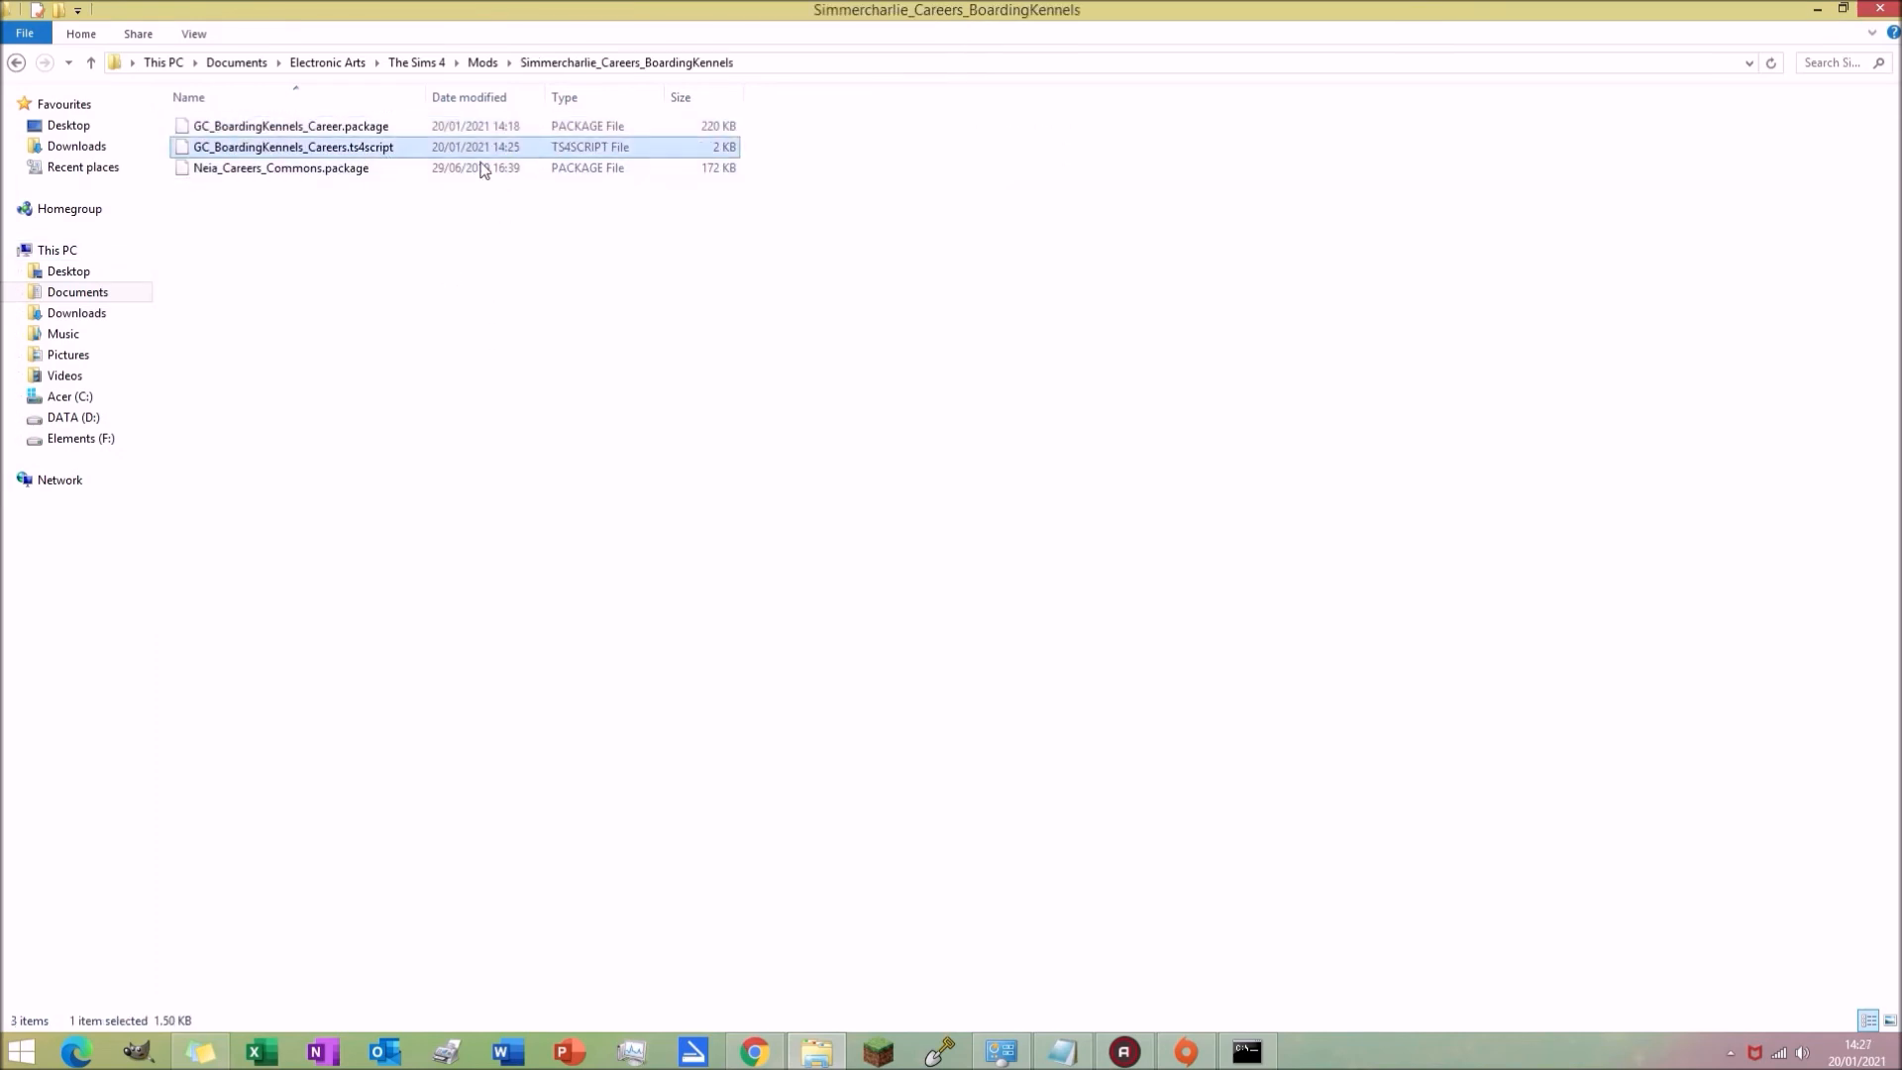
pyautogui.click(16, 62)
pyautogui.click(473, 456)
pyautogui.doubleClick(347, 129)
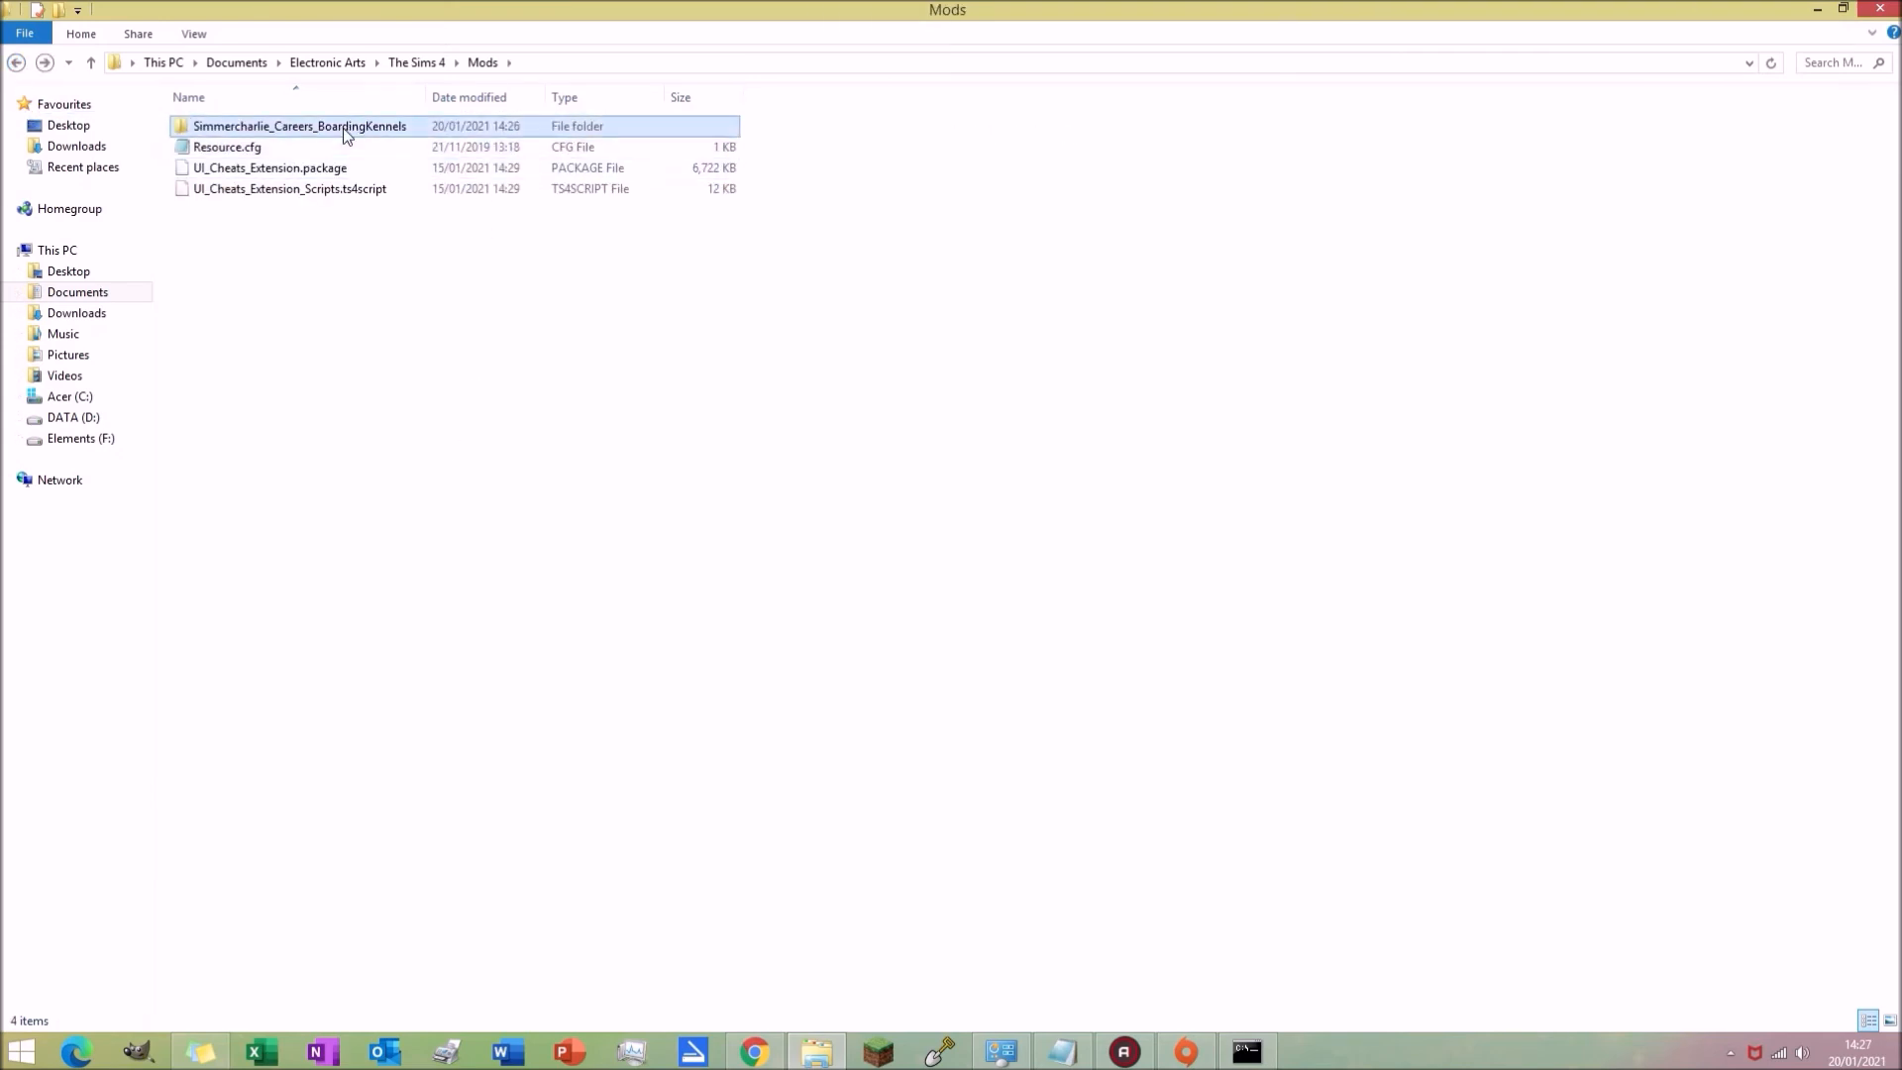
pyautogui.click(343, 149)
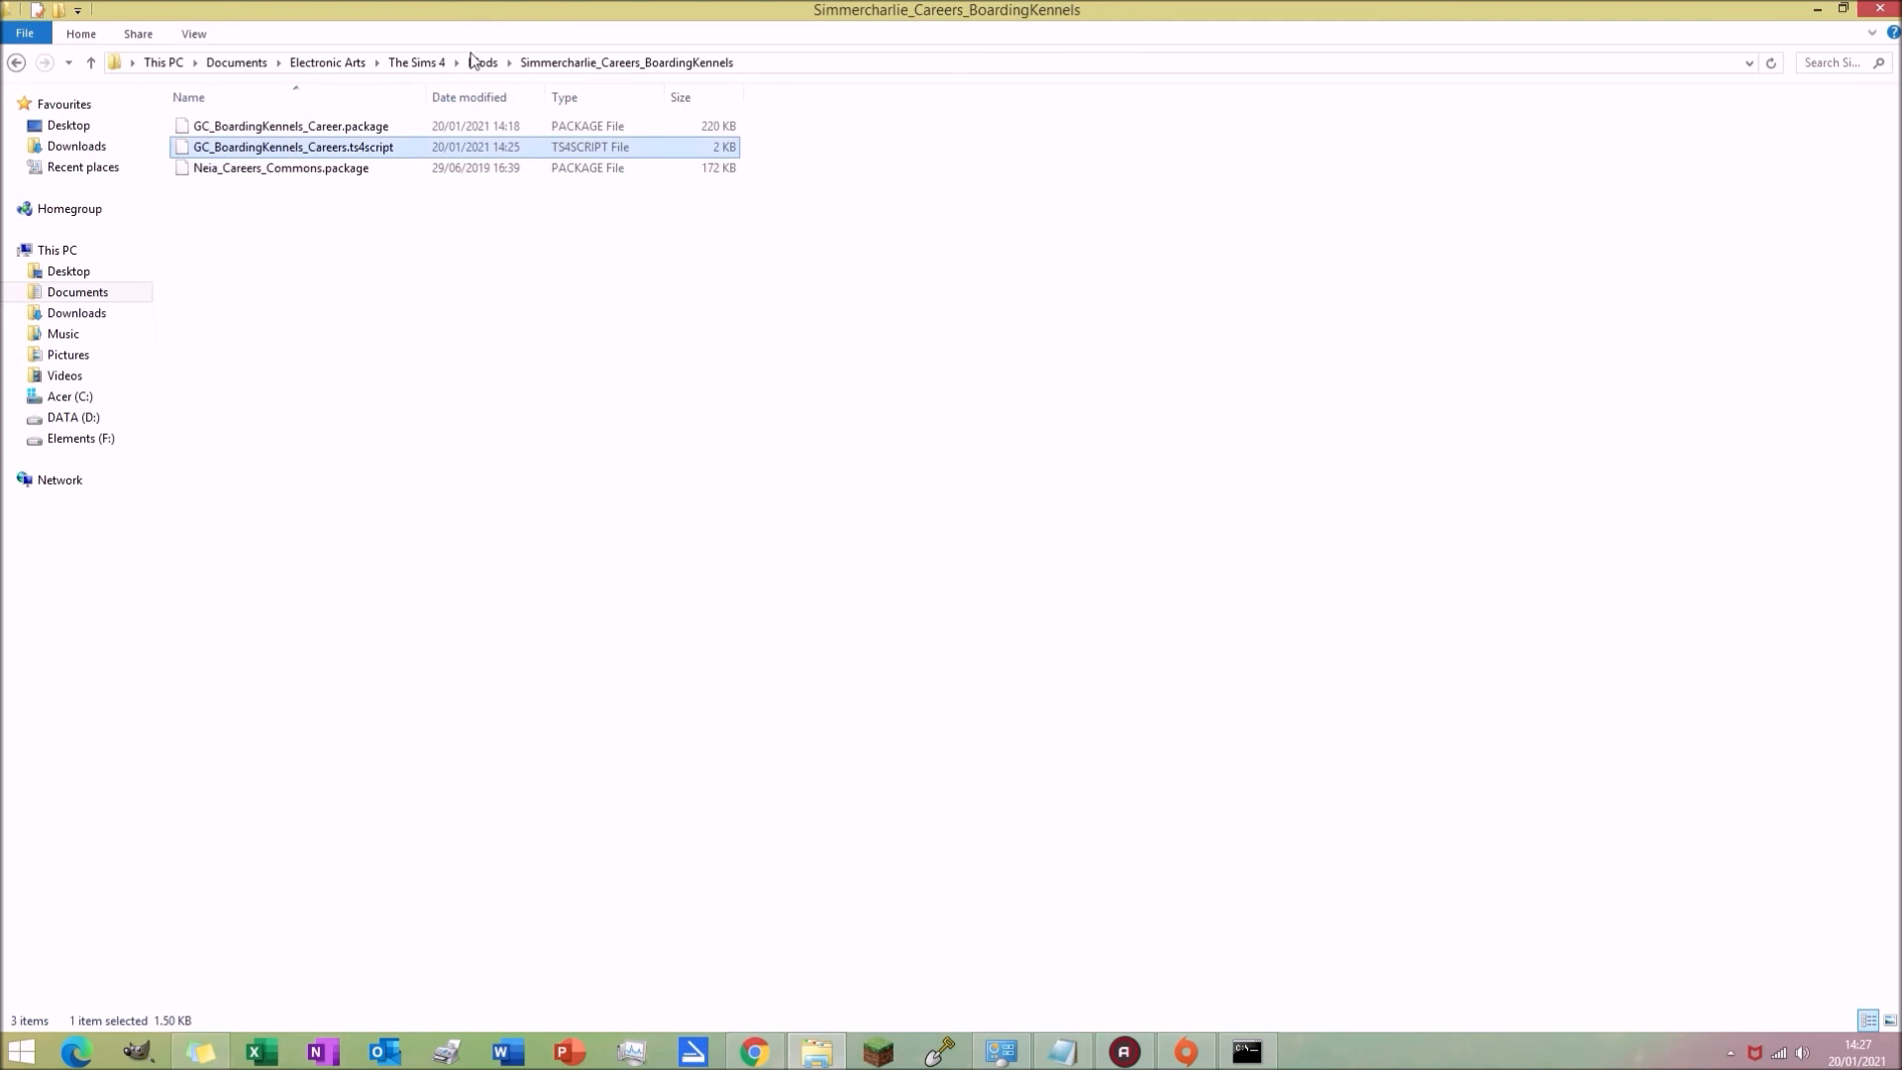
pyautogui.click(514, 496)
pyautogui.click(16, 62)
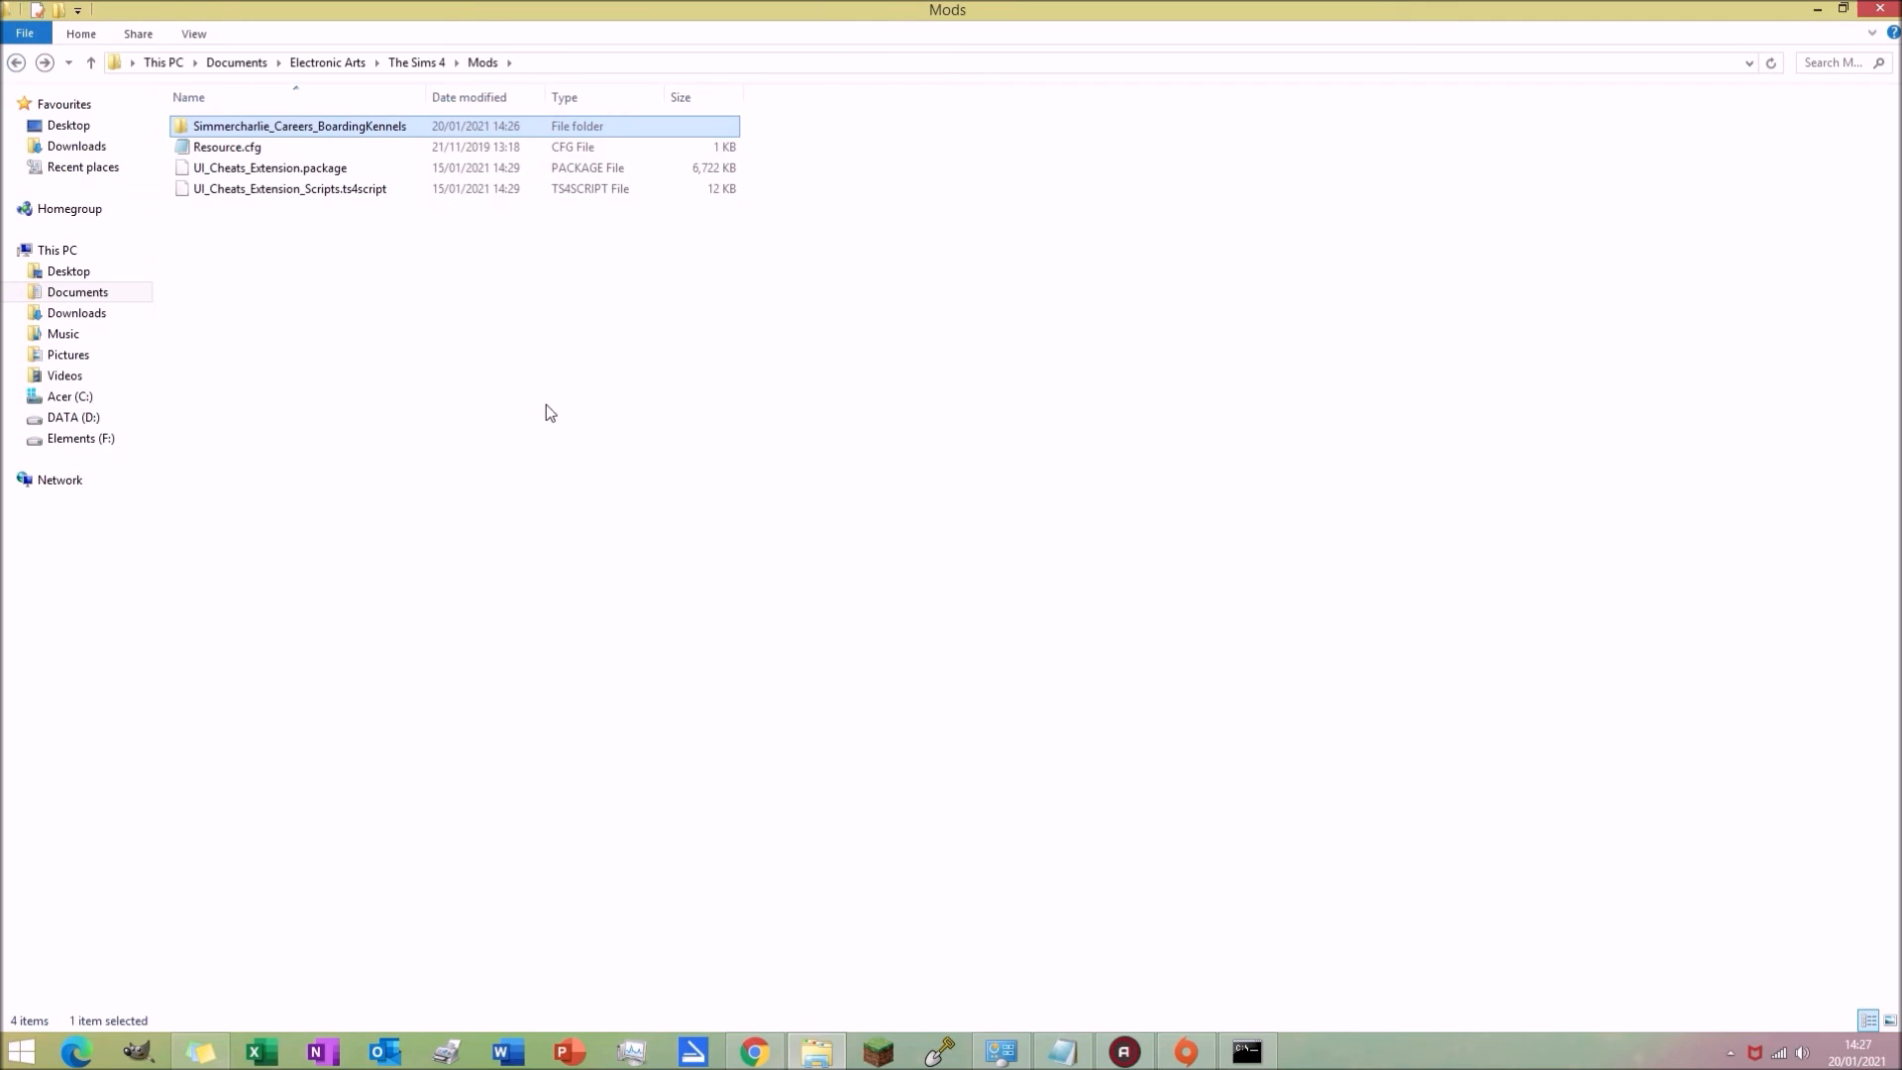
pyautogui.click(546, 405)
pyautogui.click(327, 168)
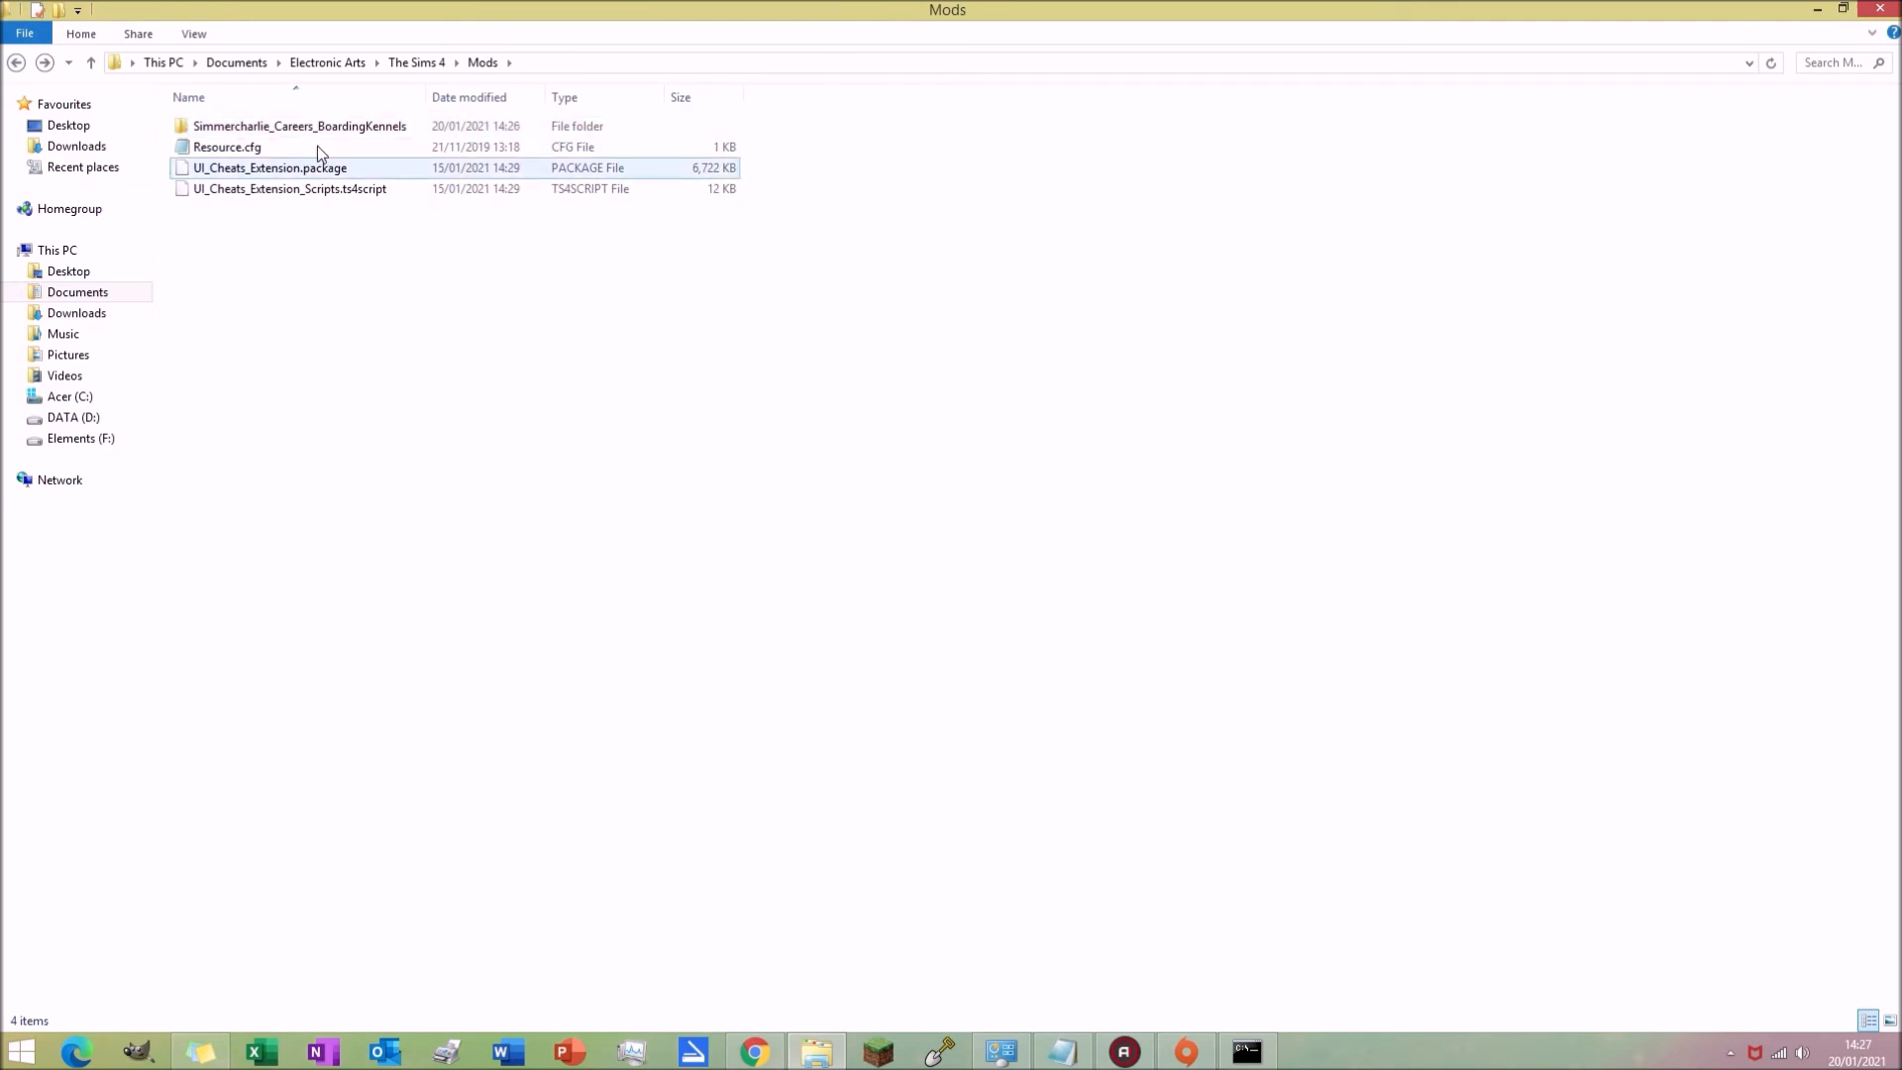
pyautogui.click(309, 190)
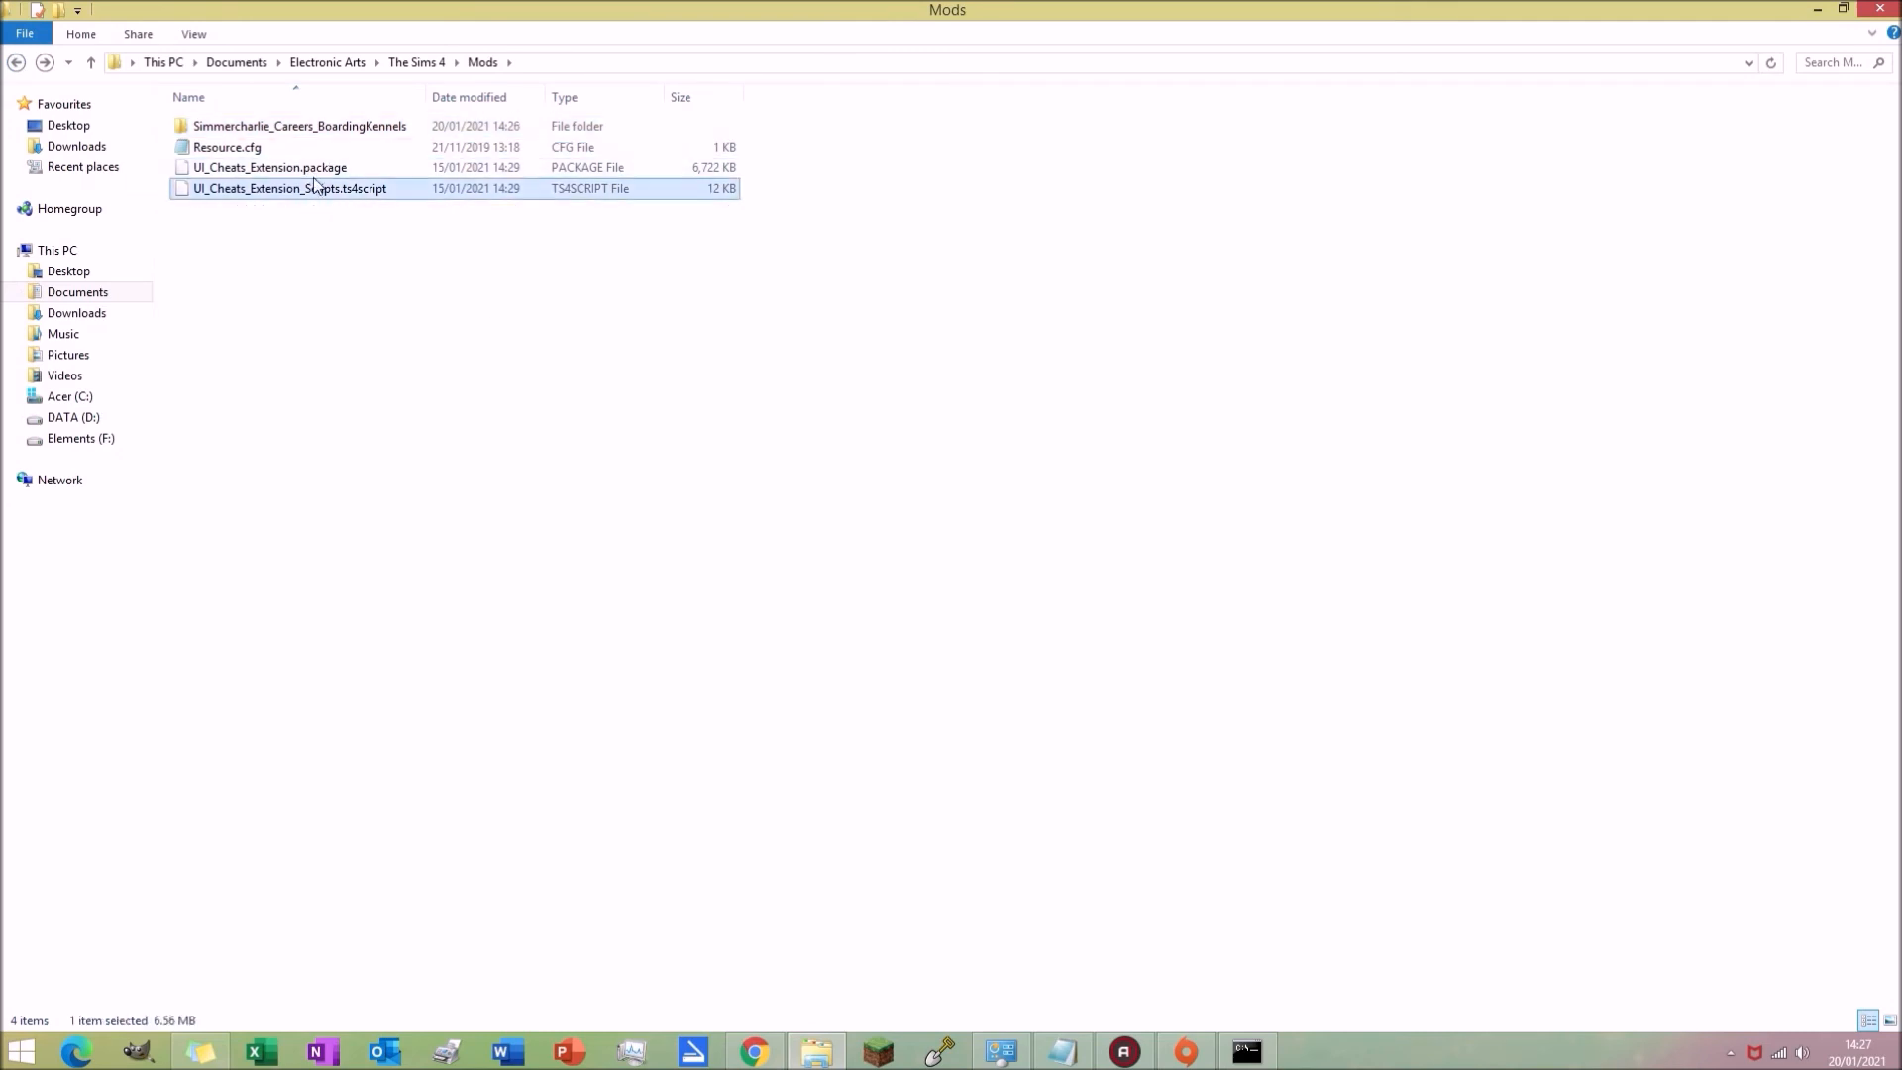
pyautogui.click(317, 170)
pyautogui.click(346, 129)
pyautogui.click(343, 142)
pyautogui.doubleClick(348, 133)
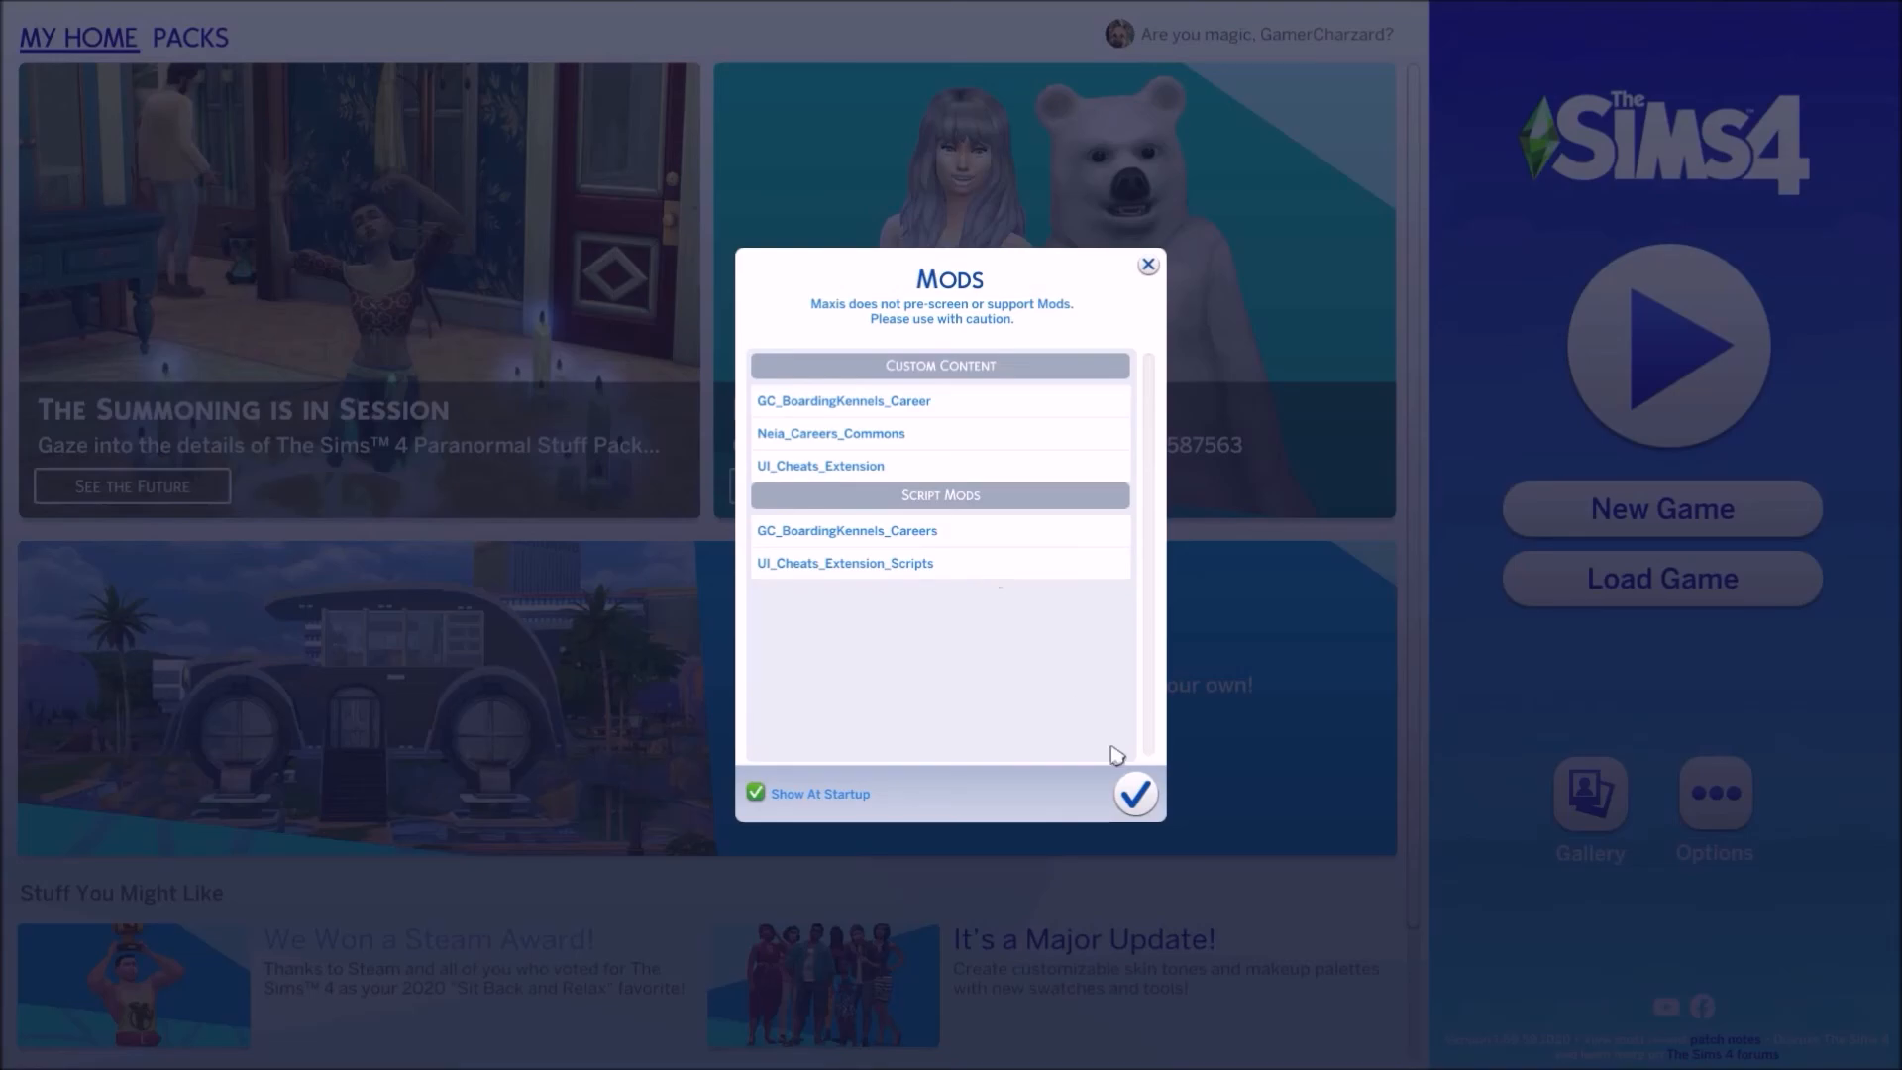
# Step: Switch to The Sims 4, close the Mods list and start playing
pyautogui.click(1135, 793)
pyautogui.click(1645, 431)
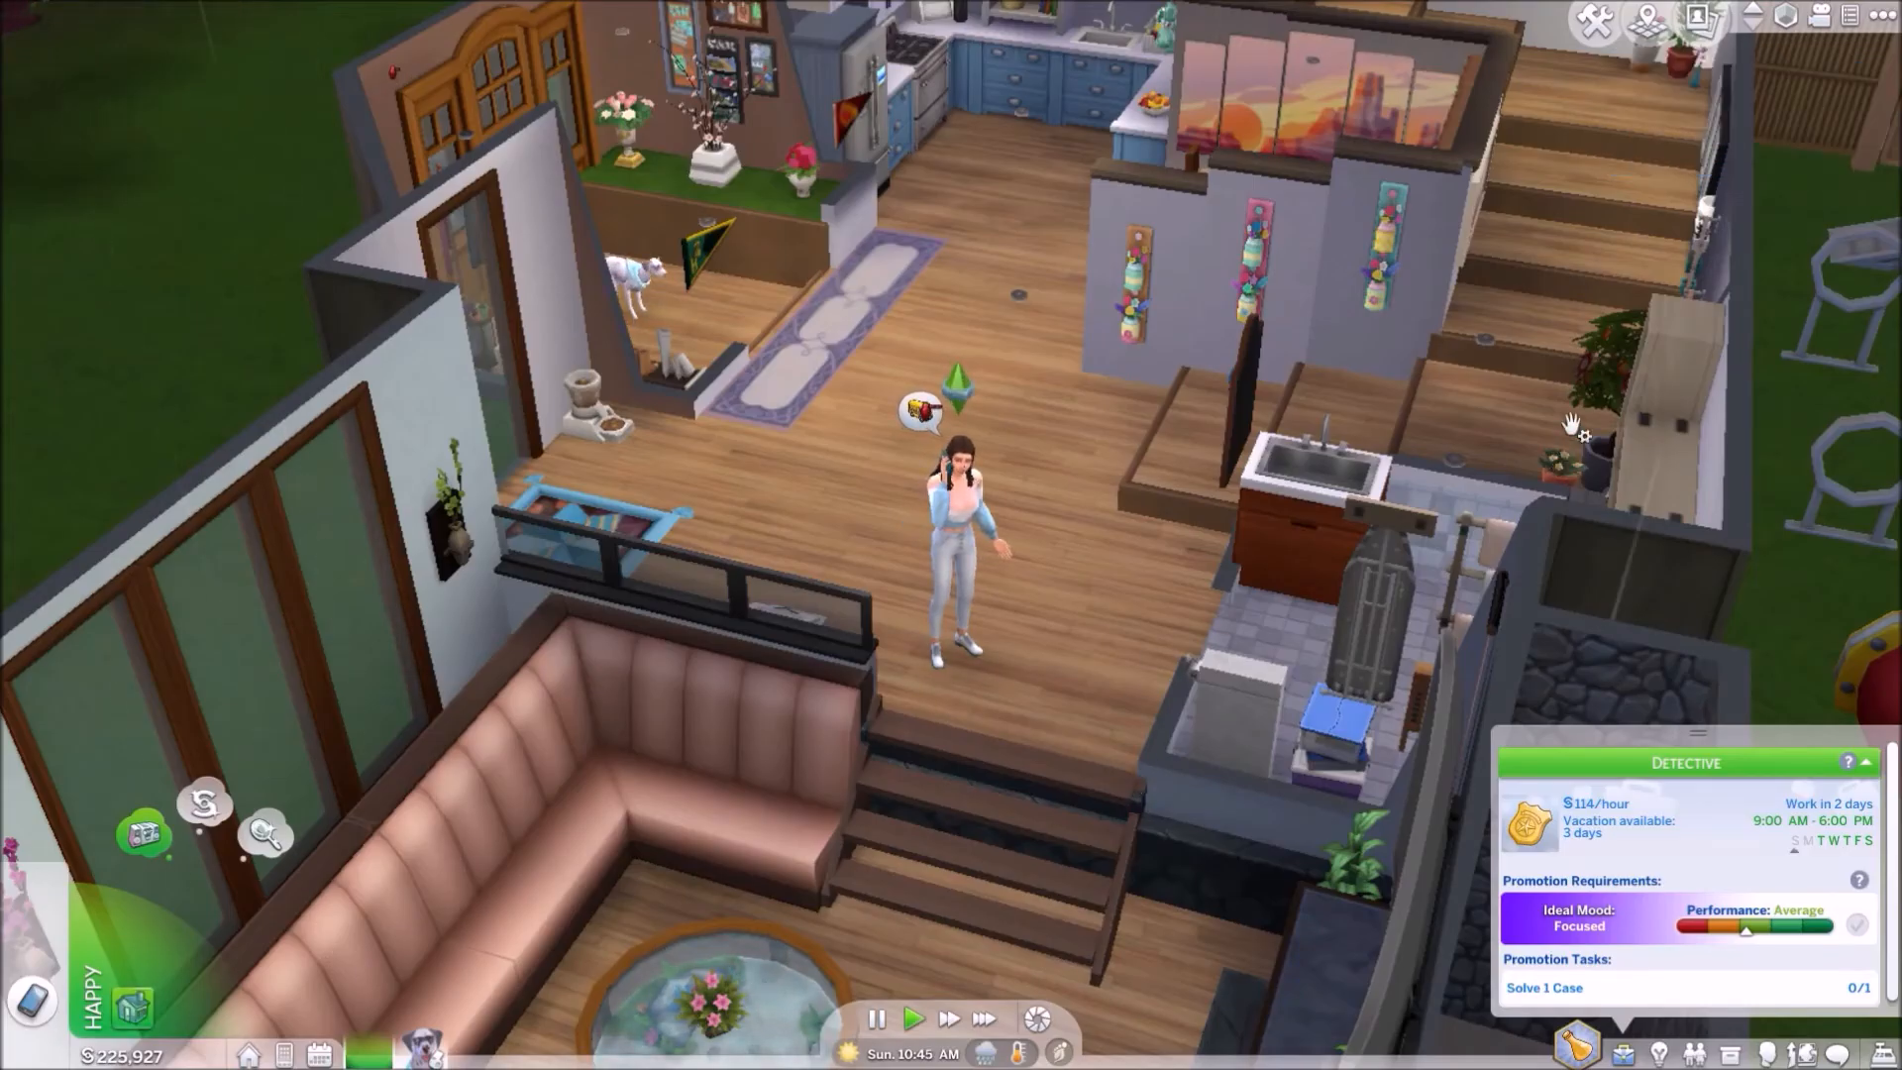
# Step: Quit the sim's Detective career and dismiss the resulting notification
pyautogui.scroll(-2, 1089, 456)
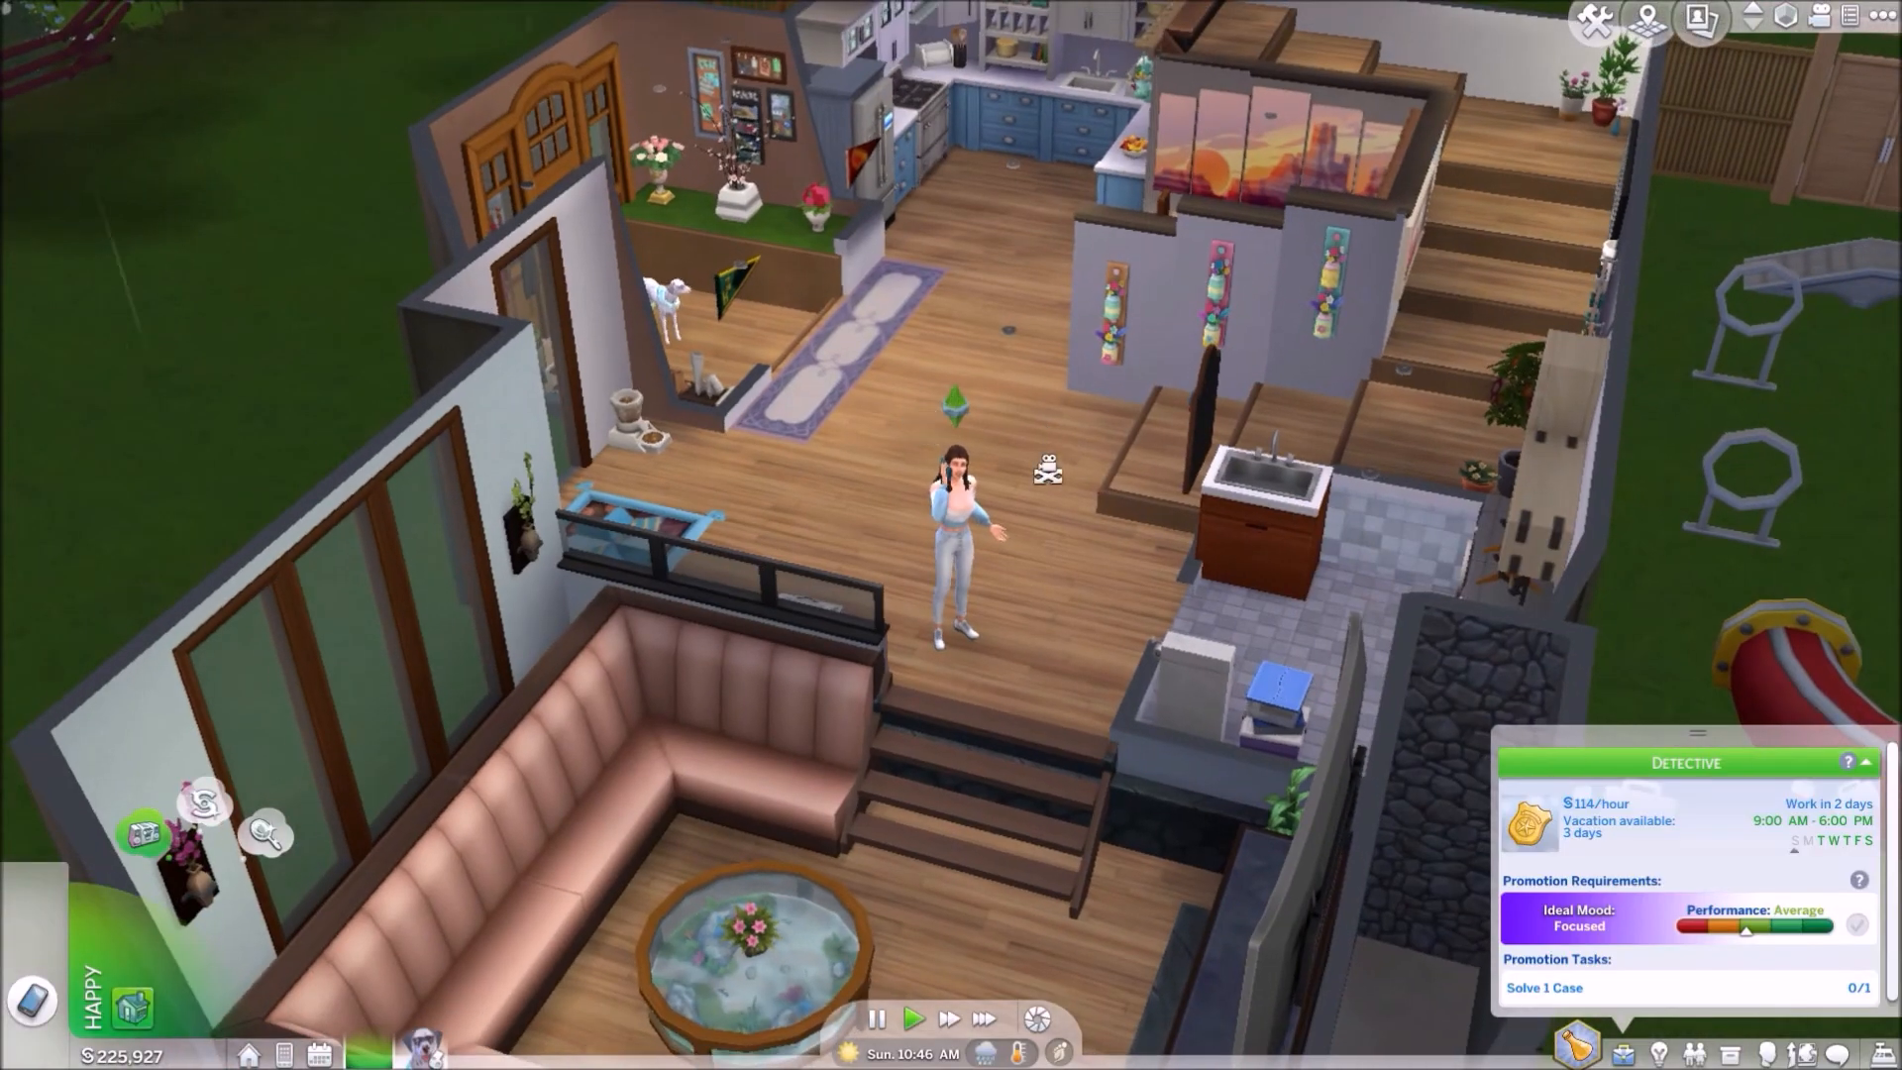
pyautogui.moveTo(1048, 469); pyautogui.dragTo(1082, 517, button='middle')
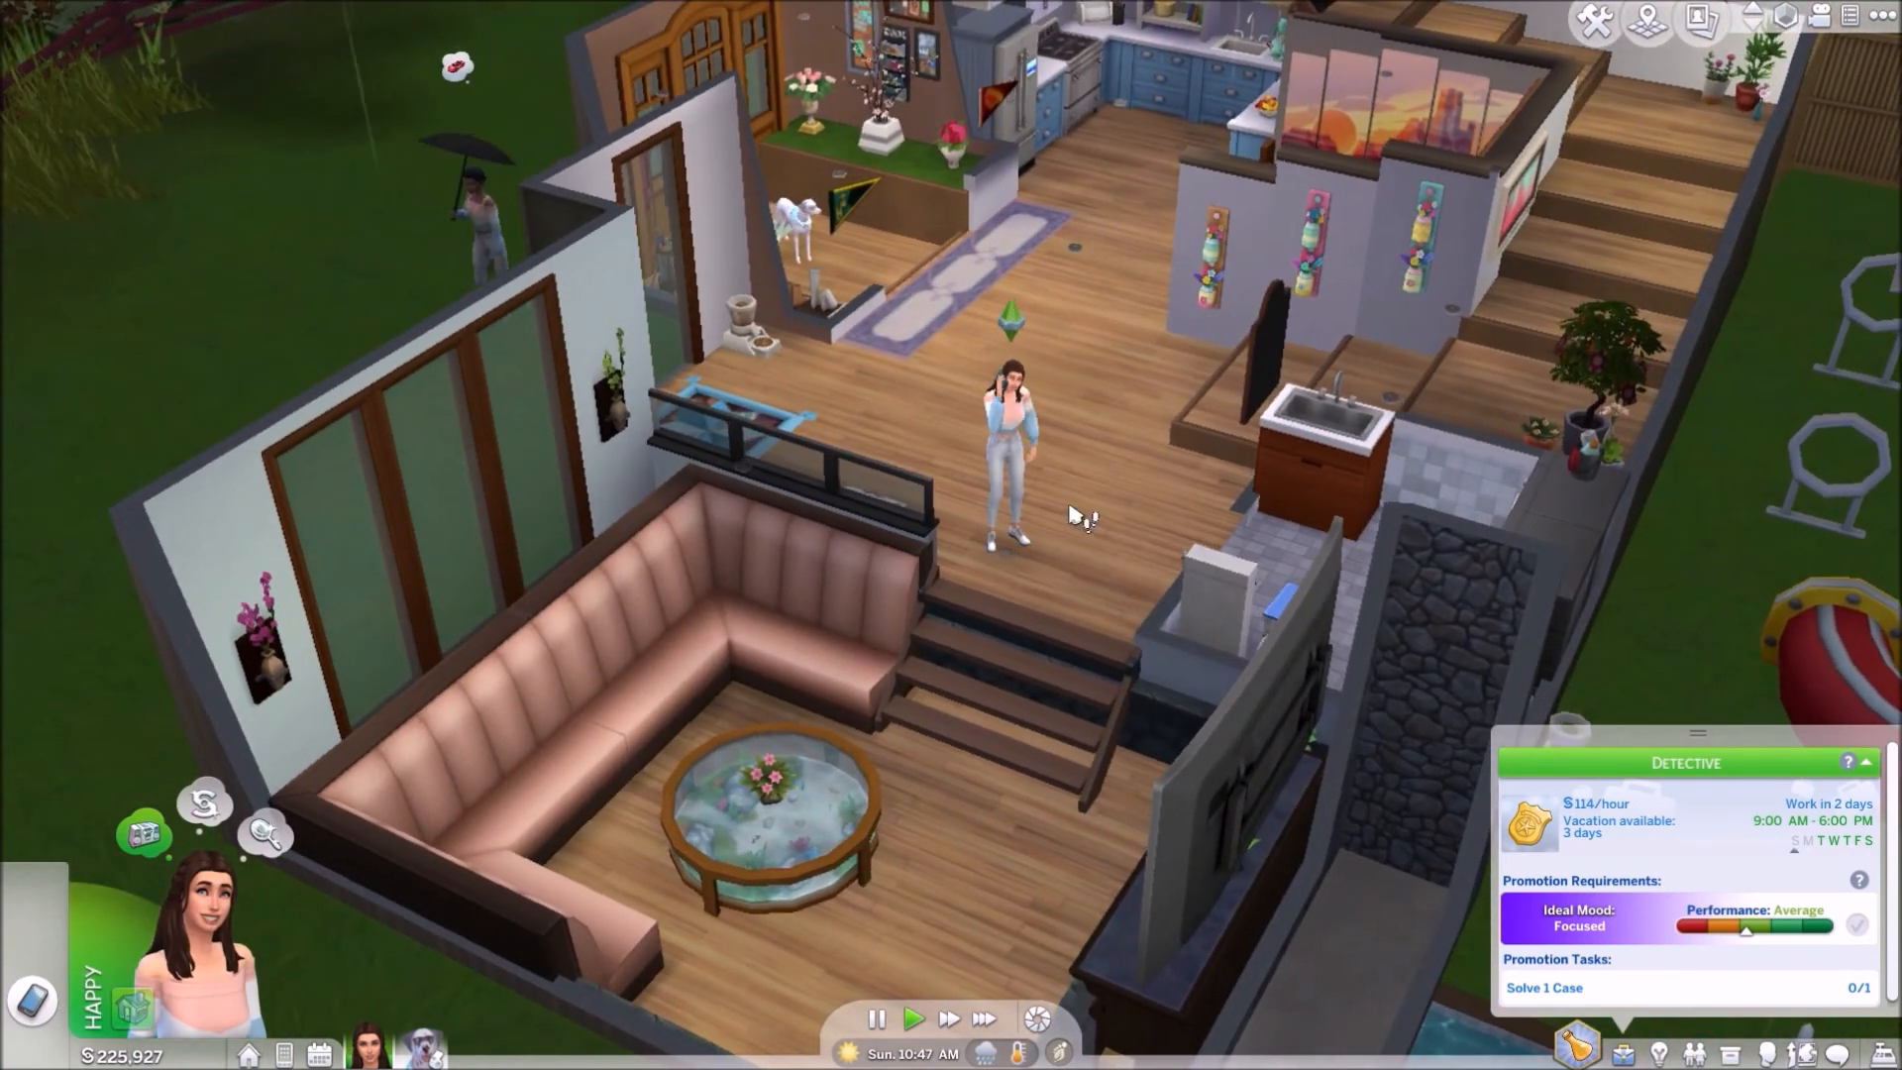
pyautogui.scroll(2, 1085, 523)
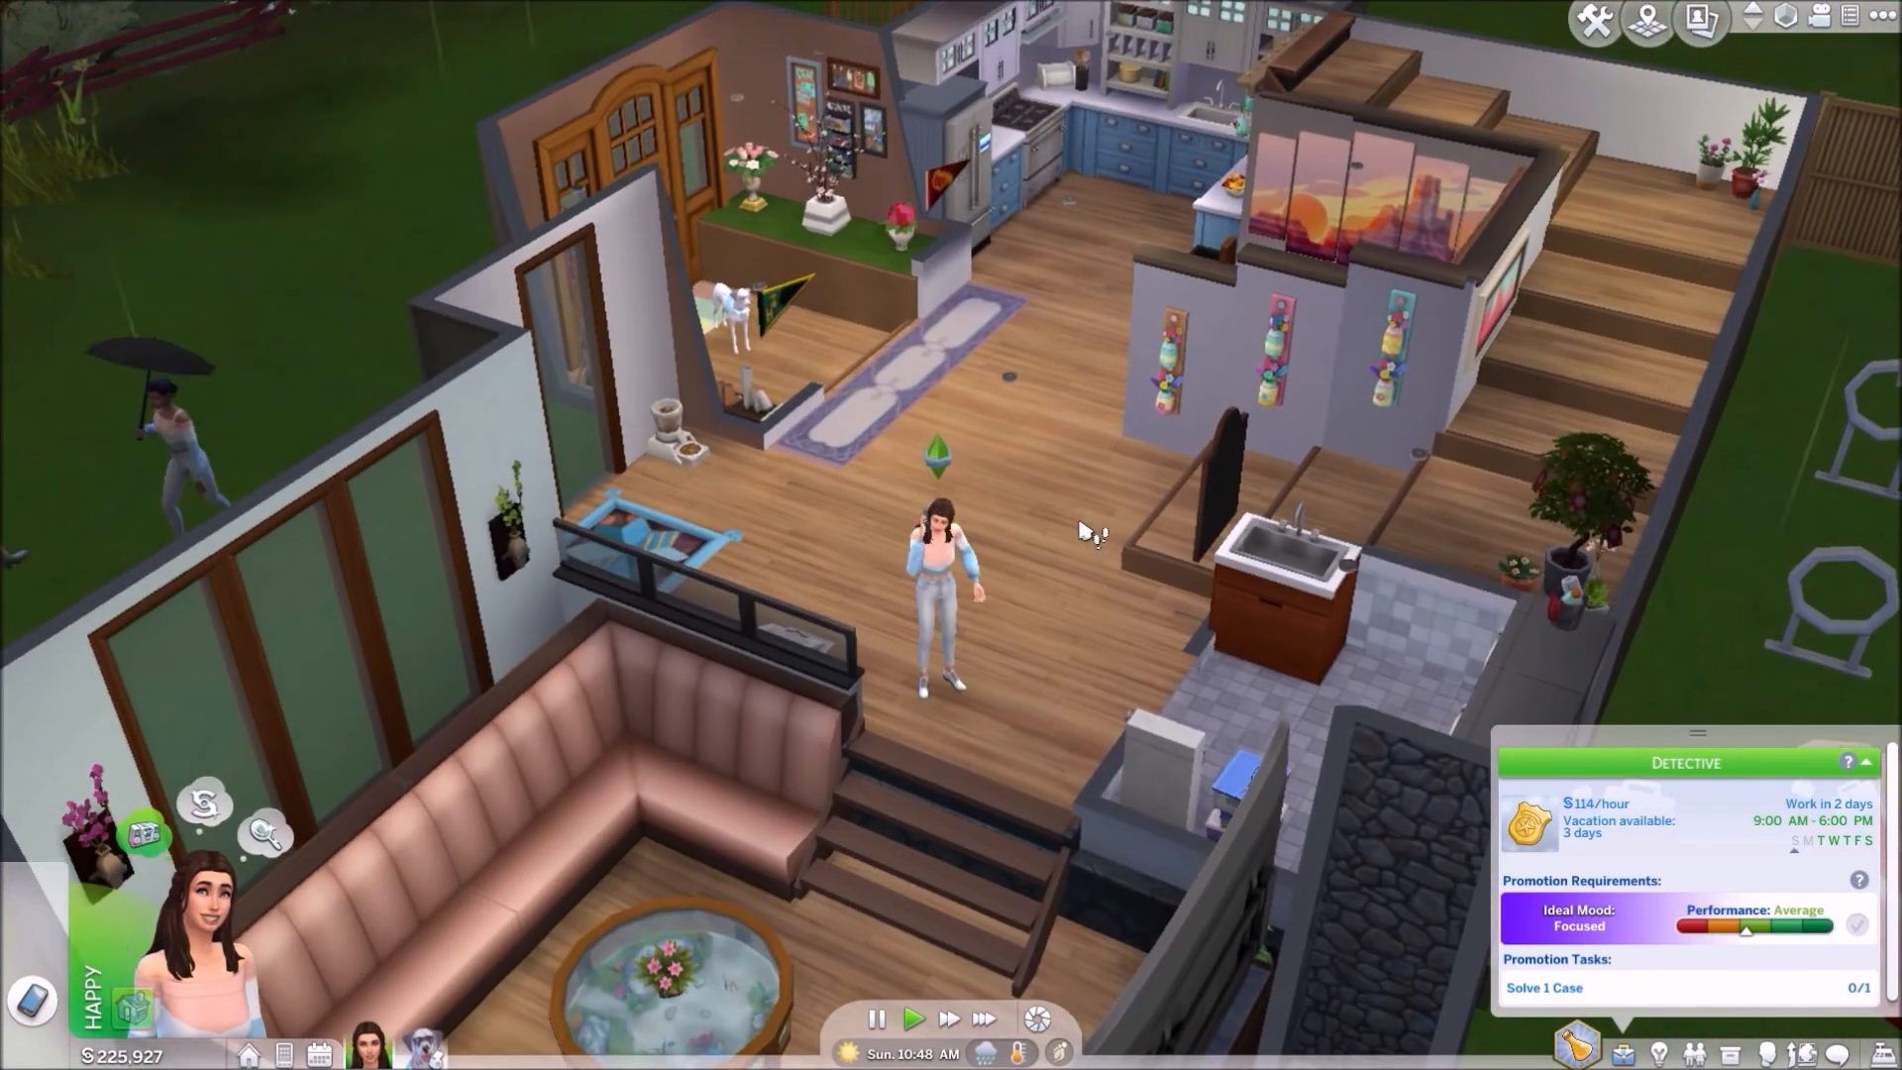
pyautogui.scroll(2, 1083, 525)
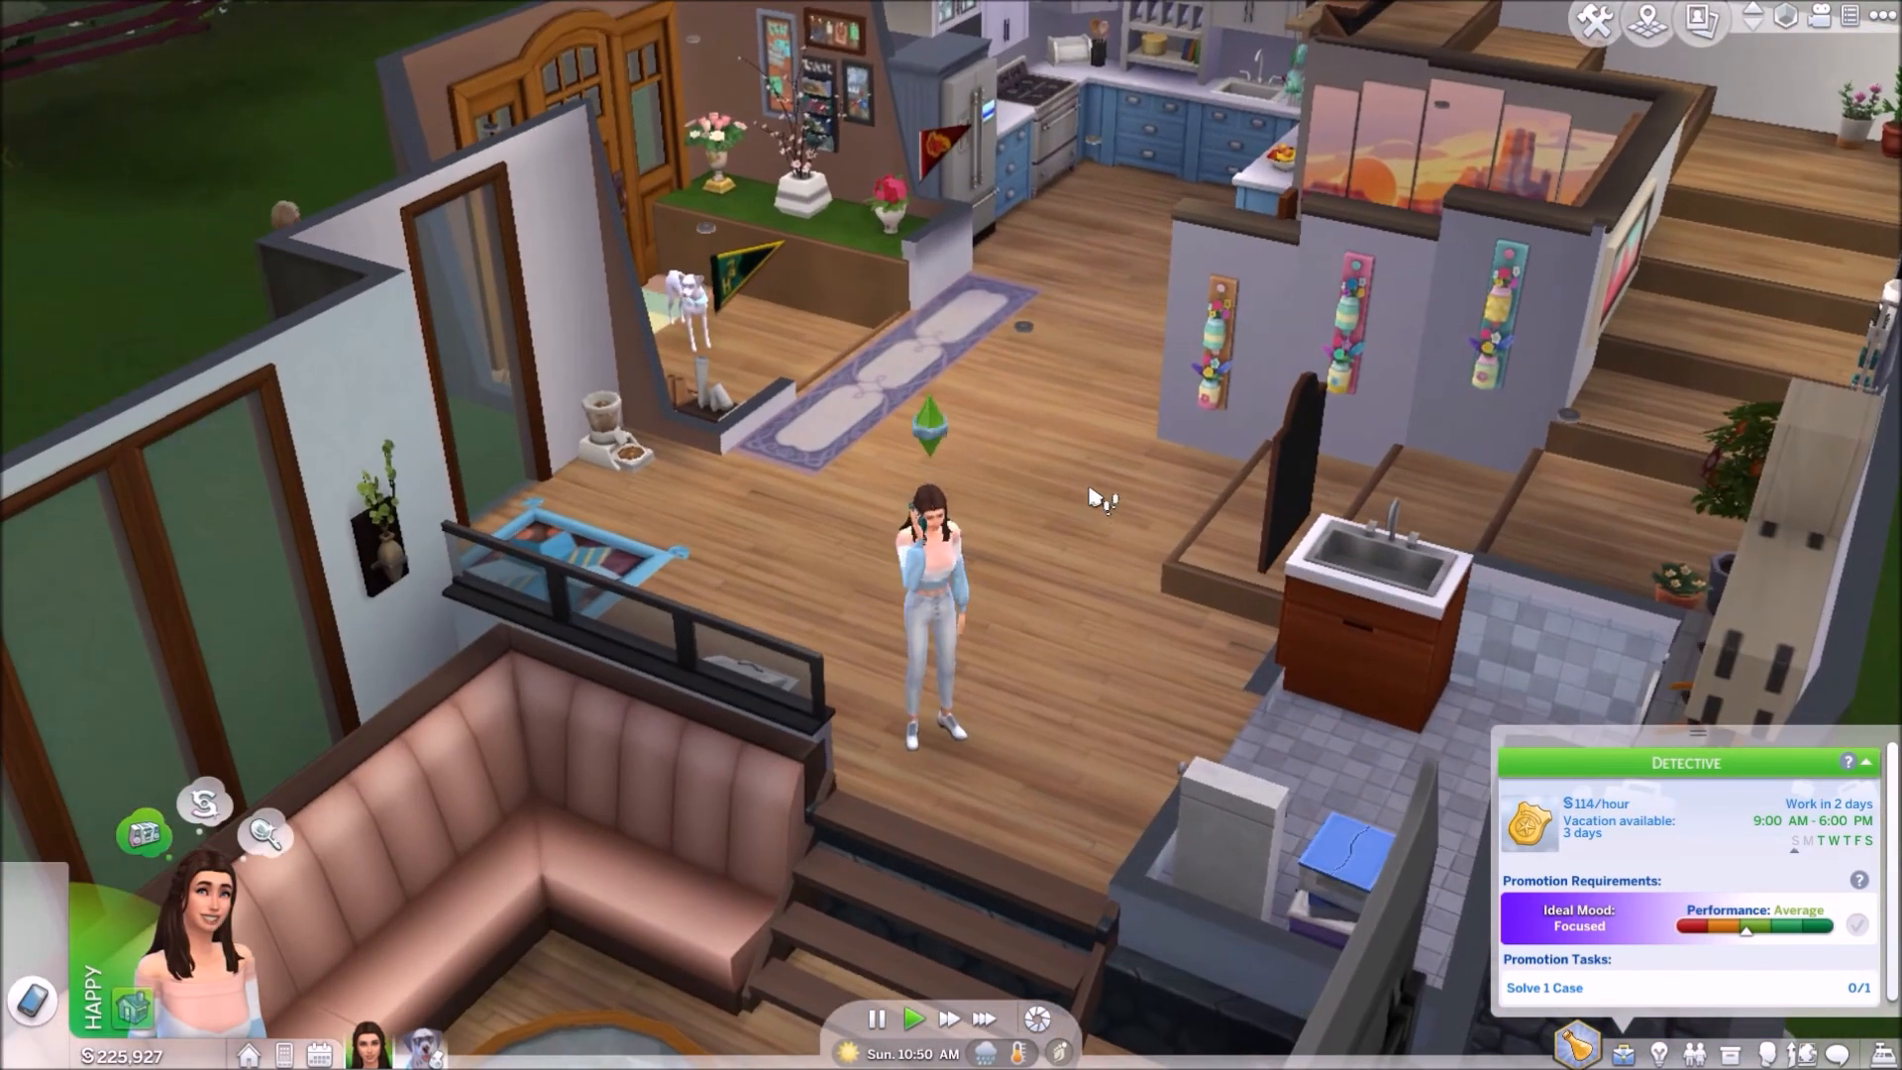
pyautogui.scroll(-2, 1078, 555)
pyautogui.moveTo(1074, 561); pyautogui.dragTo(1011, 584, button='right')
pyautogui.moveTo(1011, 585); pyautogui.dragTo(971, 608, button='middle')
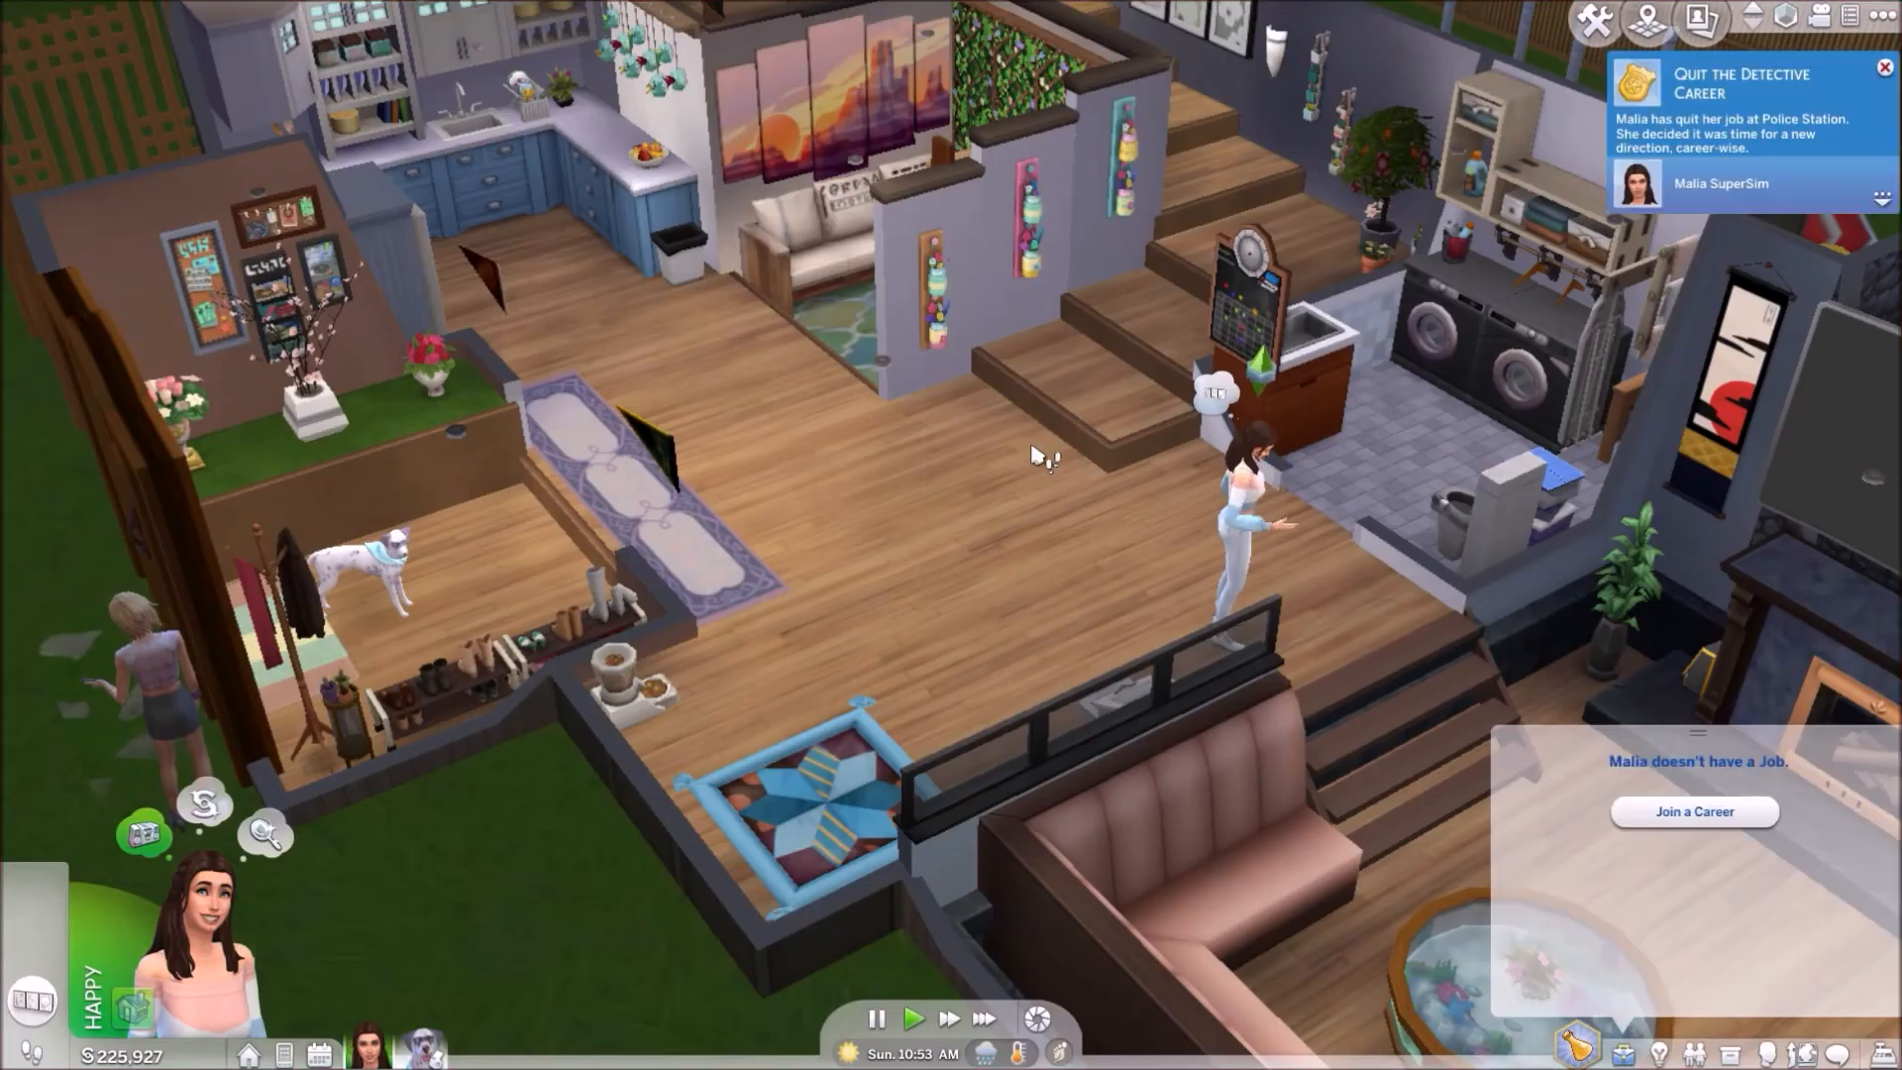
pyautogui.scroll(-2, 1040, 452)
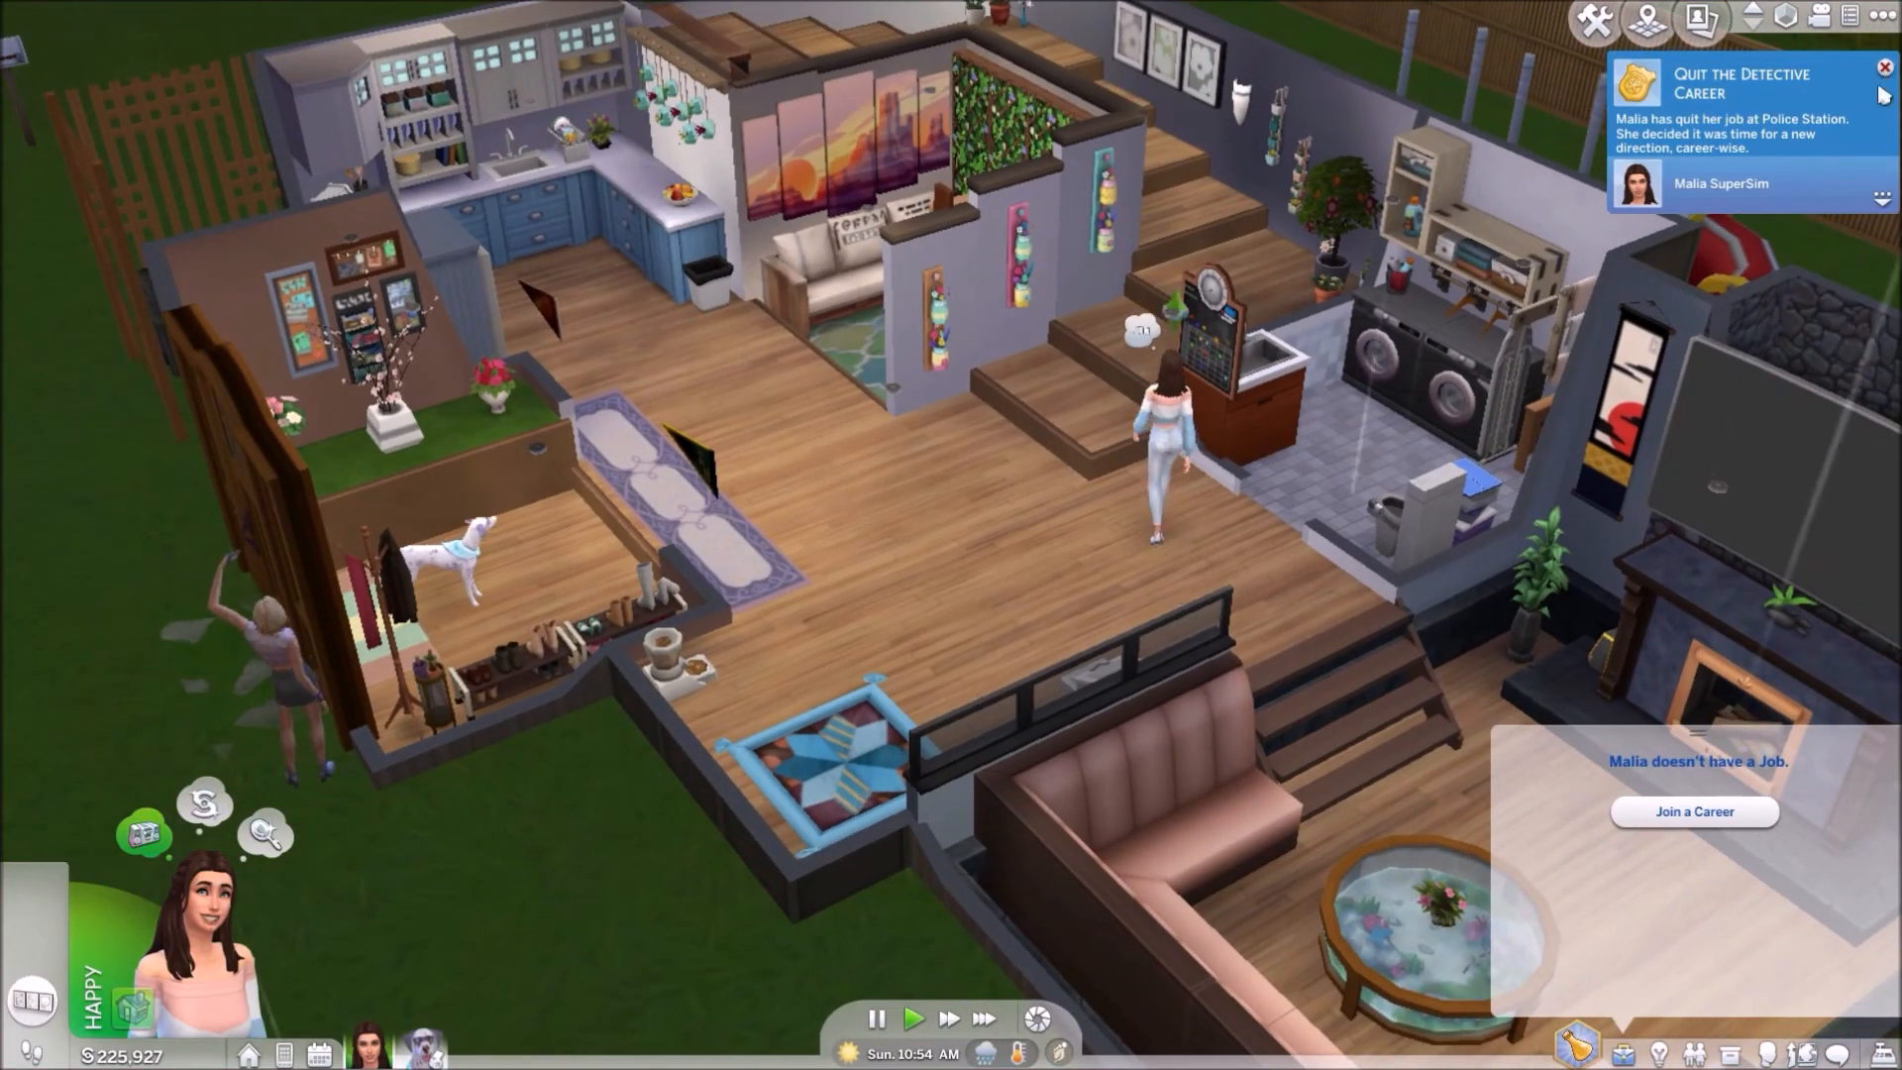
pyautogui.click(1886, 68)
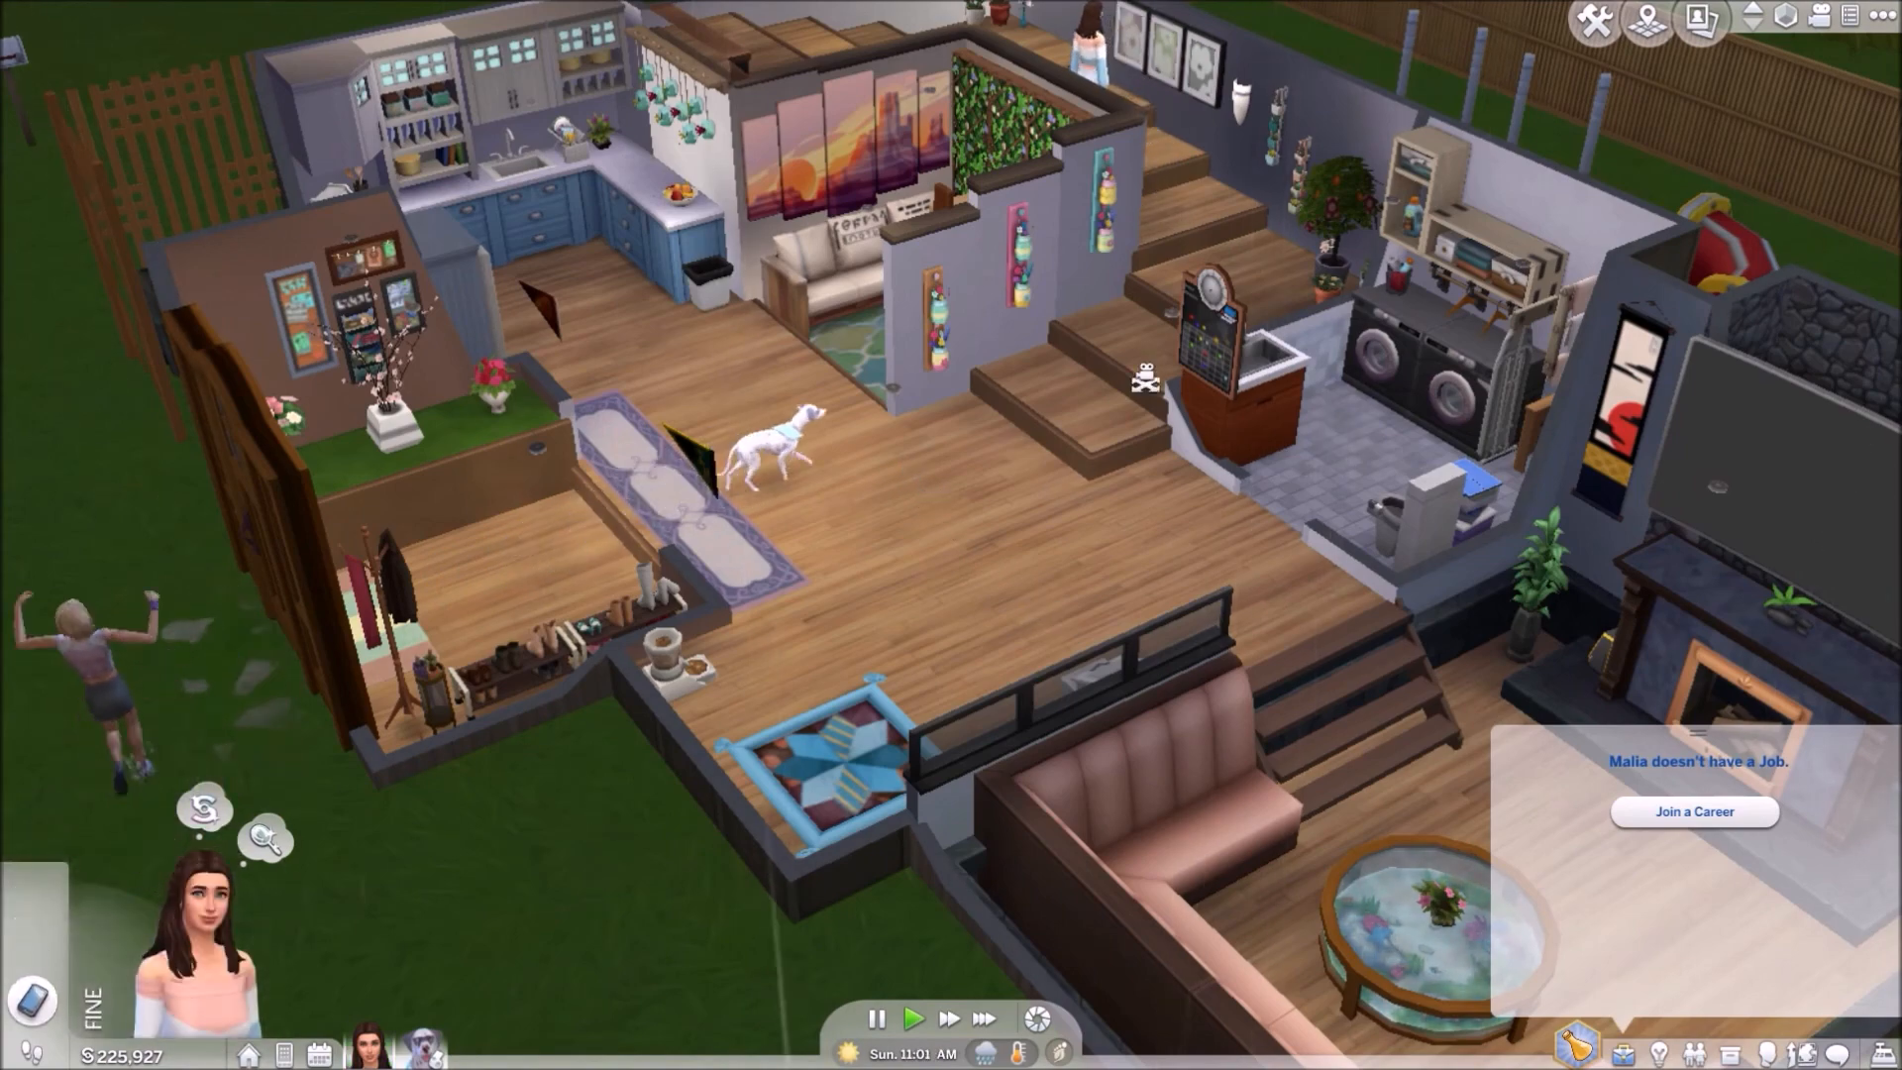
# Step: Join the Brindleton Boarding Kennels career for the sim from the career selection list
pyautogui.moveTo(1100, 478); pyautogui.dragTo(1134, 585, button='right')
pyautogui.moveTo(931, 761); pyautogui.dragTo(931, 760, button='middle')
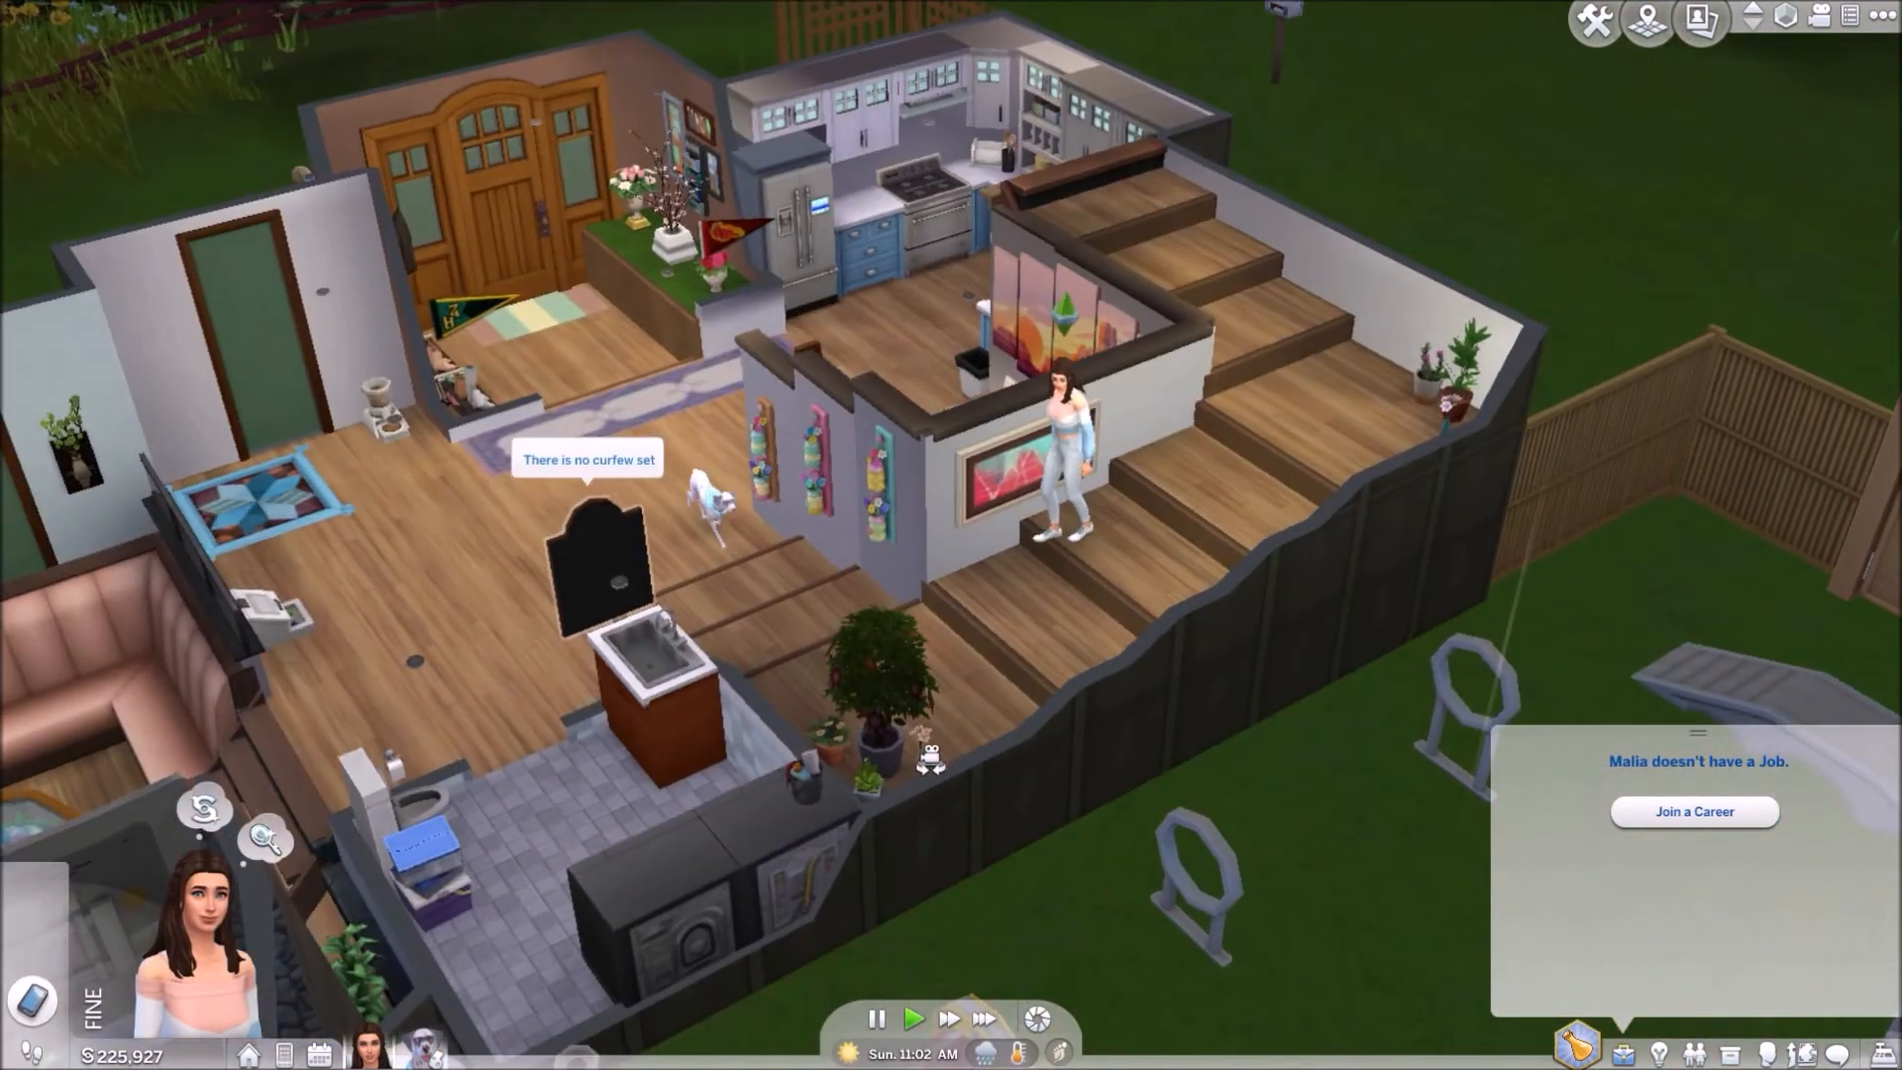
pyautogui.moveTo(1023, 518); pyautogui.dragTo(858, 658, button='right')
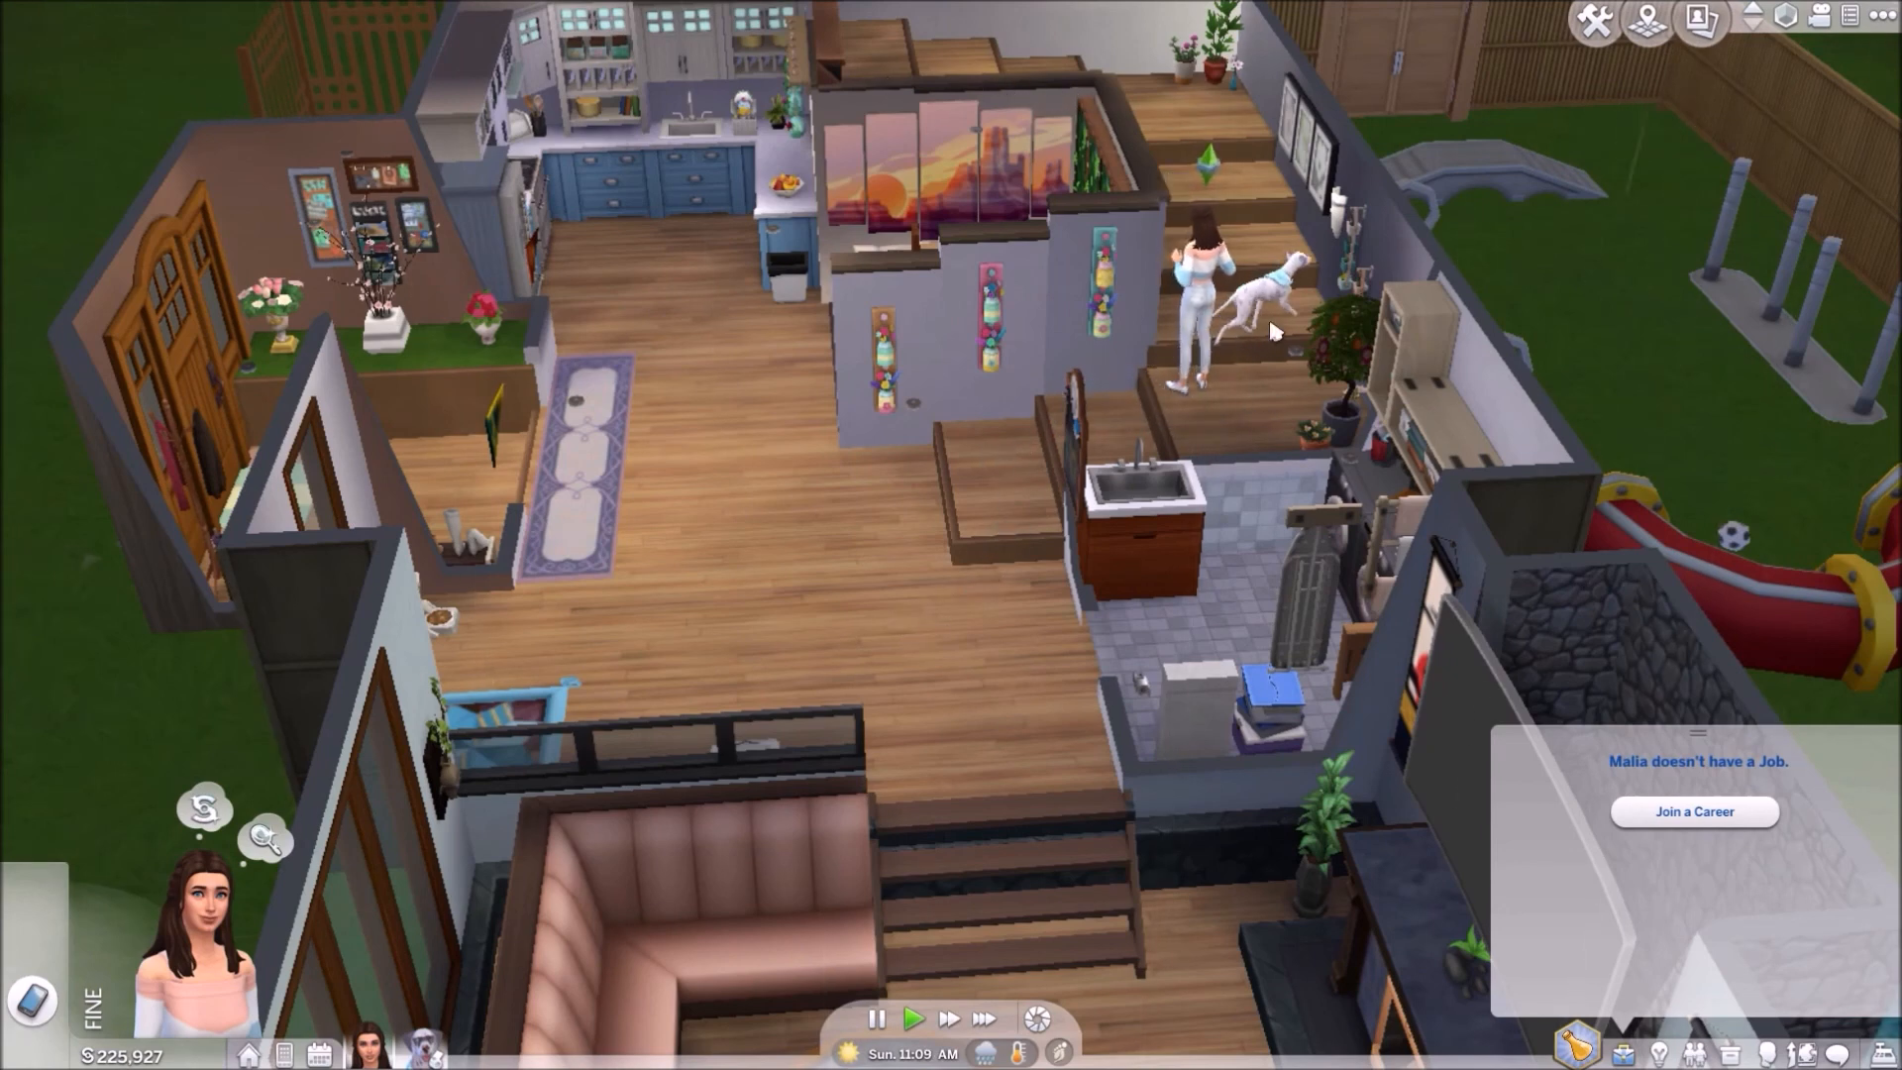
pyautogui.scroll(-3, 899, 586)
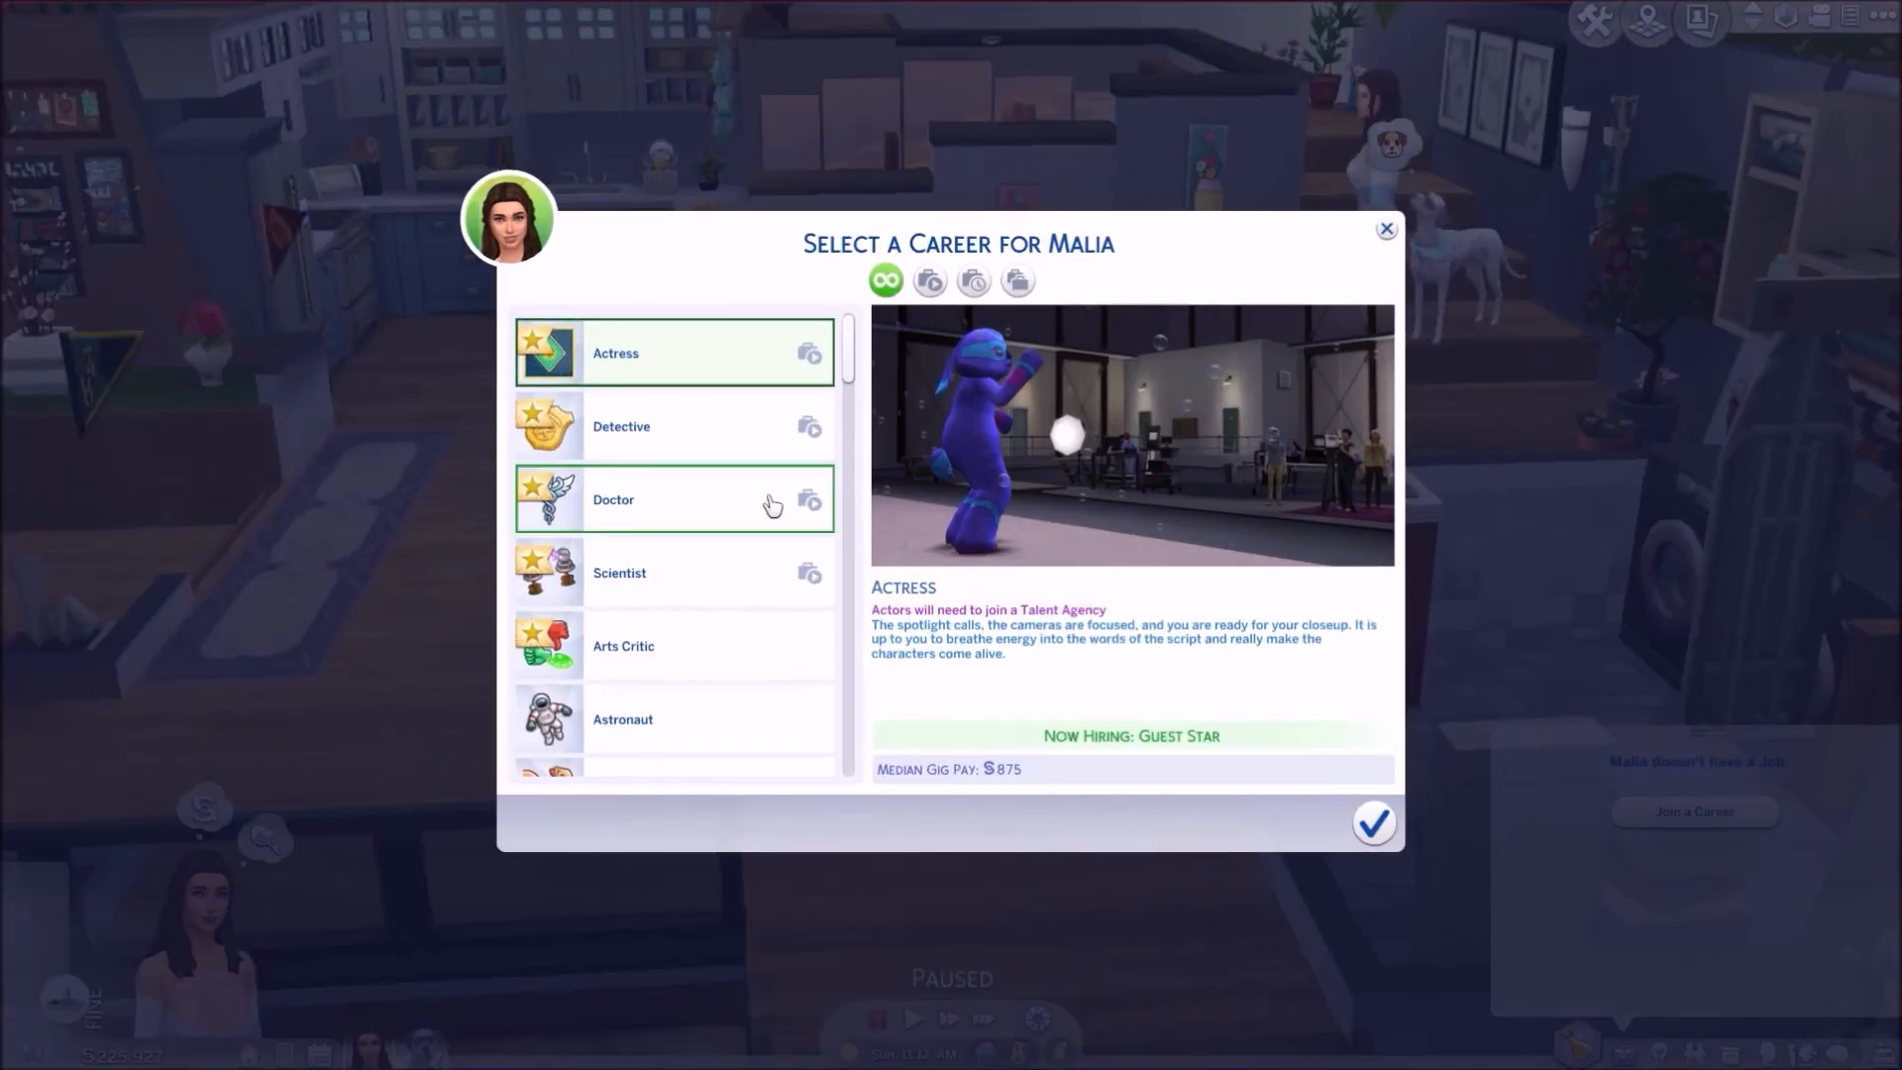
pyautogui.scroll(-3, 776, 505)
pyautogui.scroll(-1, 778, 508)
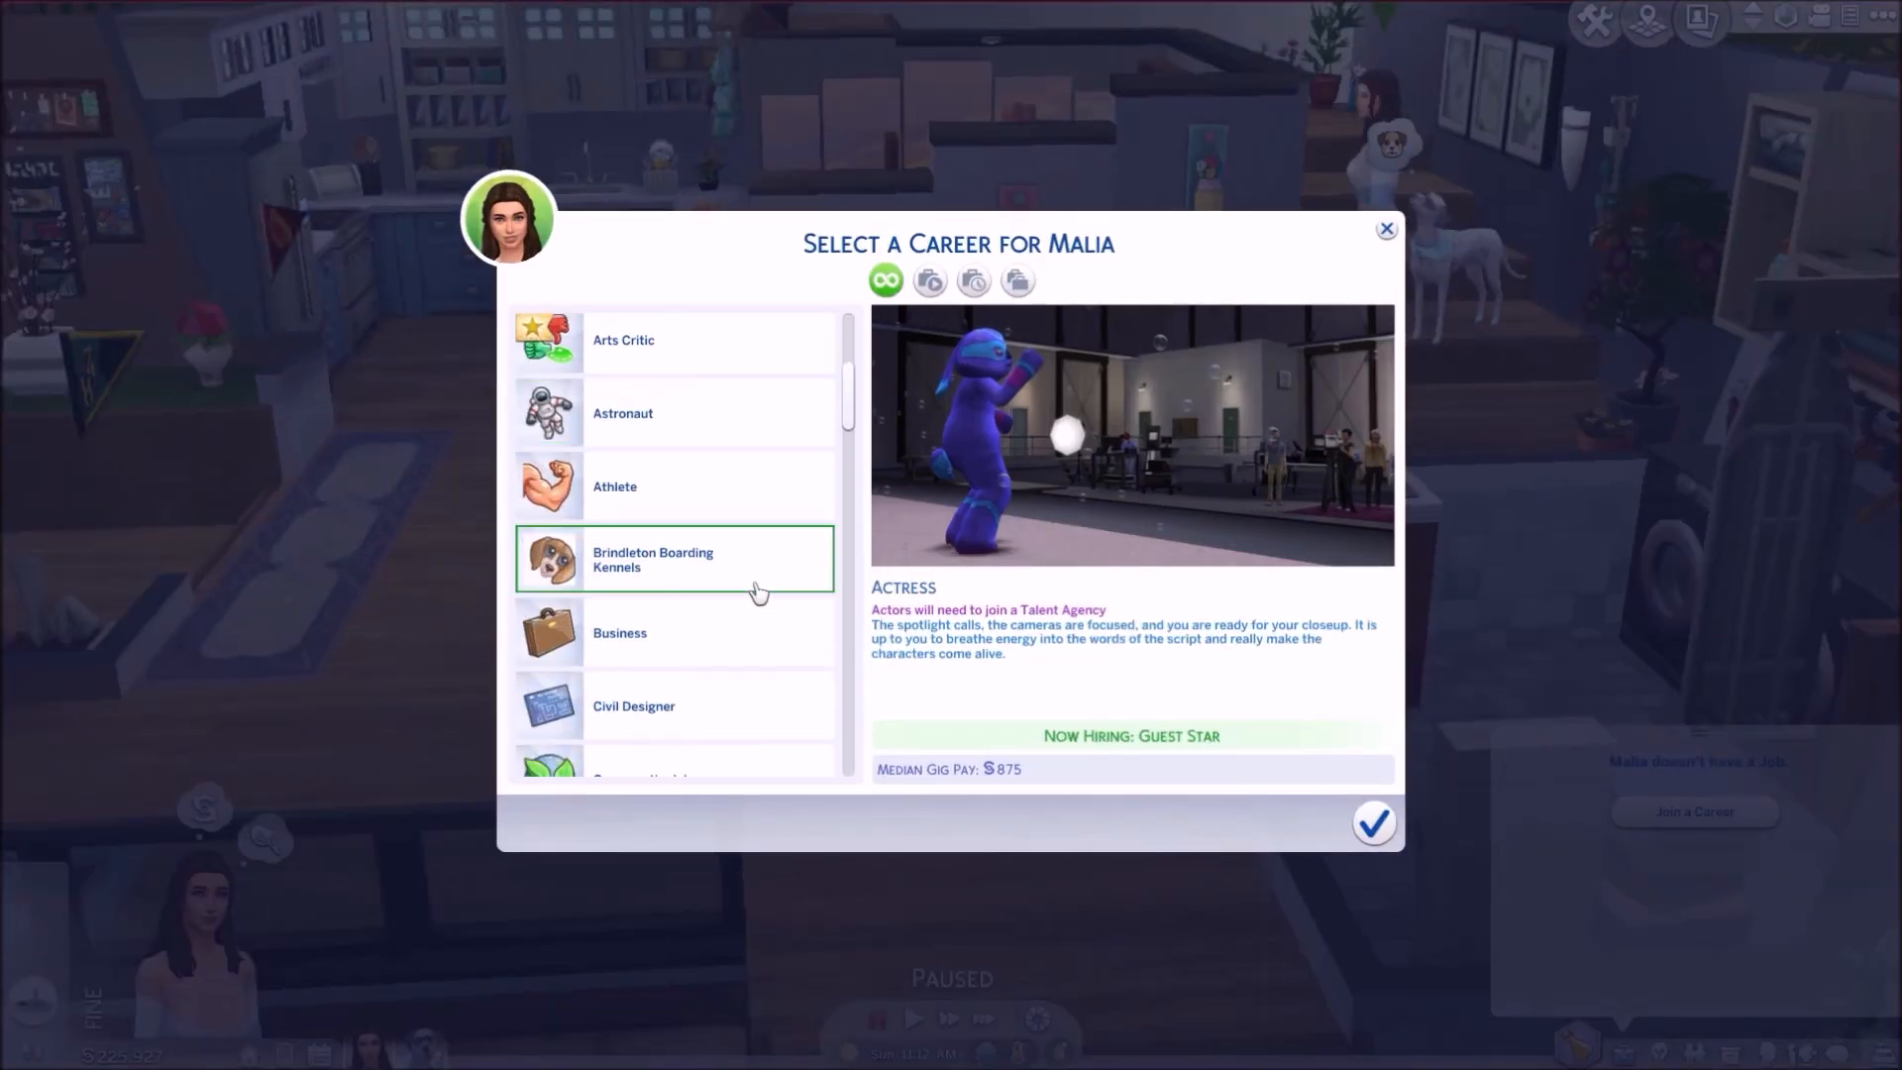
pyautogui.click(756, 585)
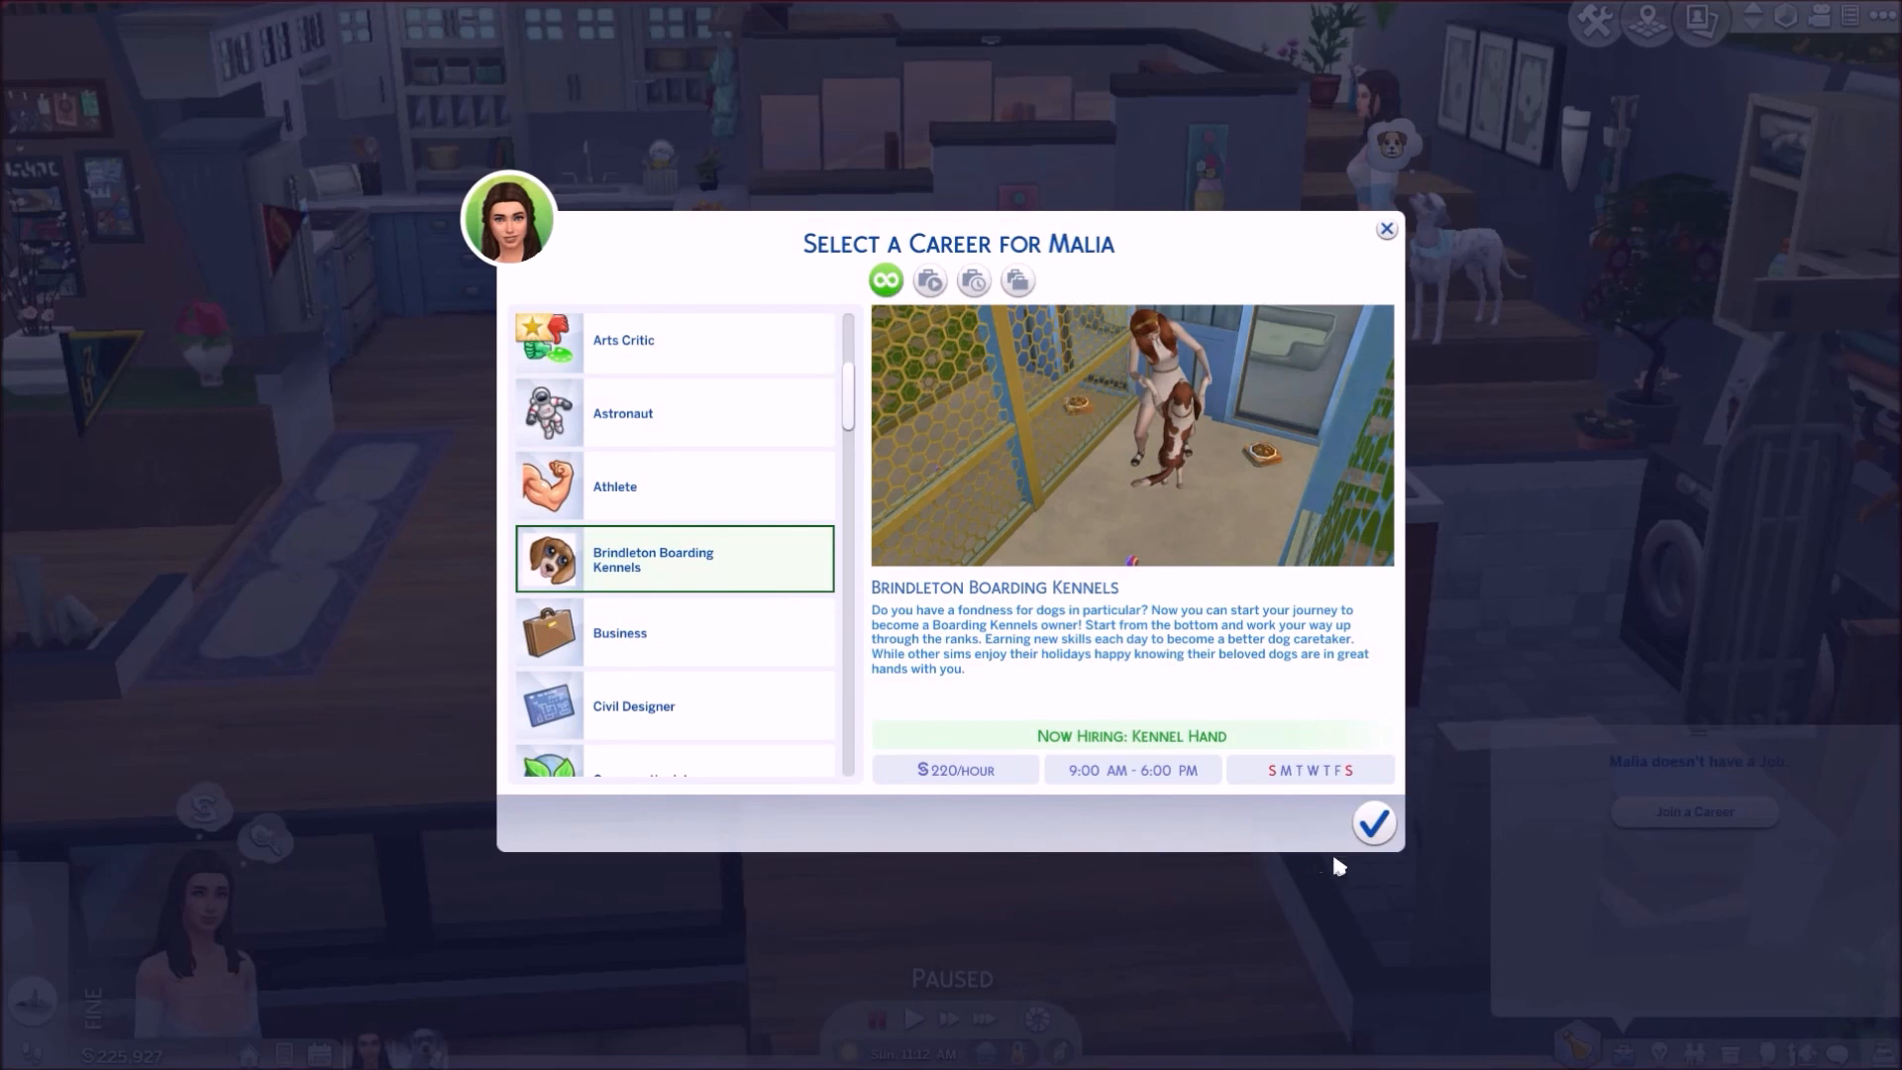
pyautogui.click(1378, 842)
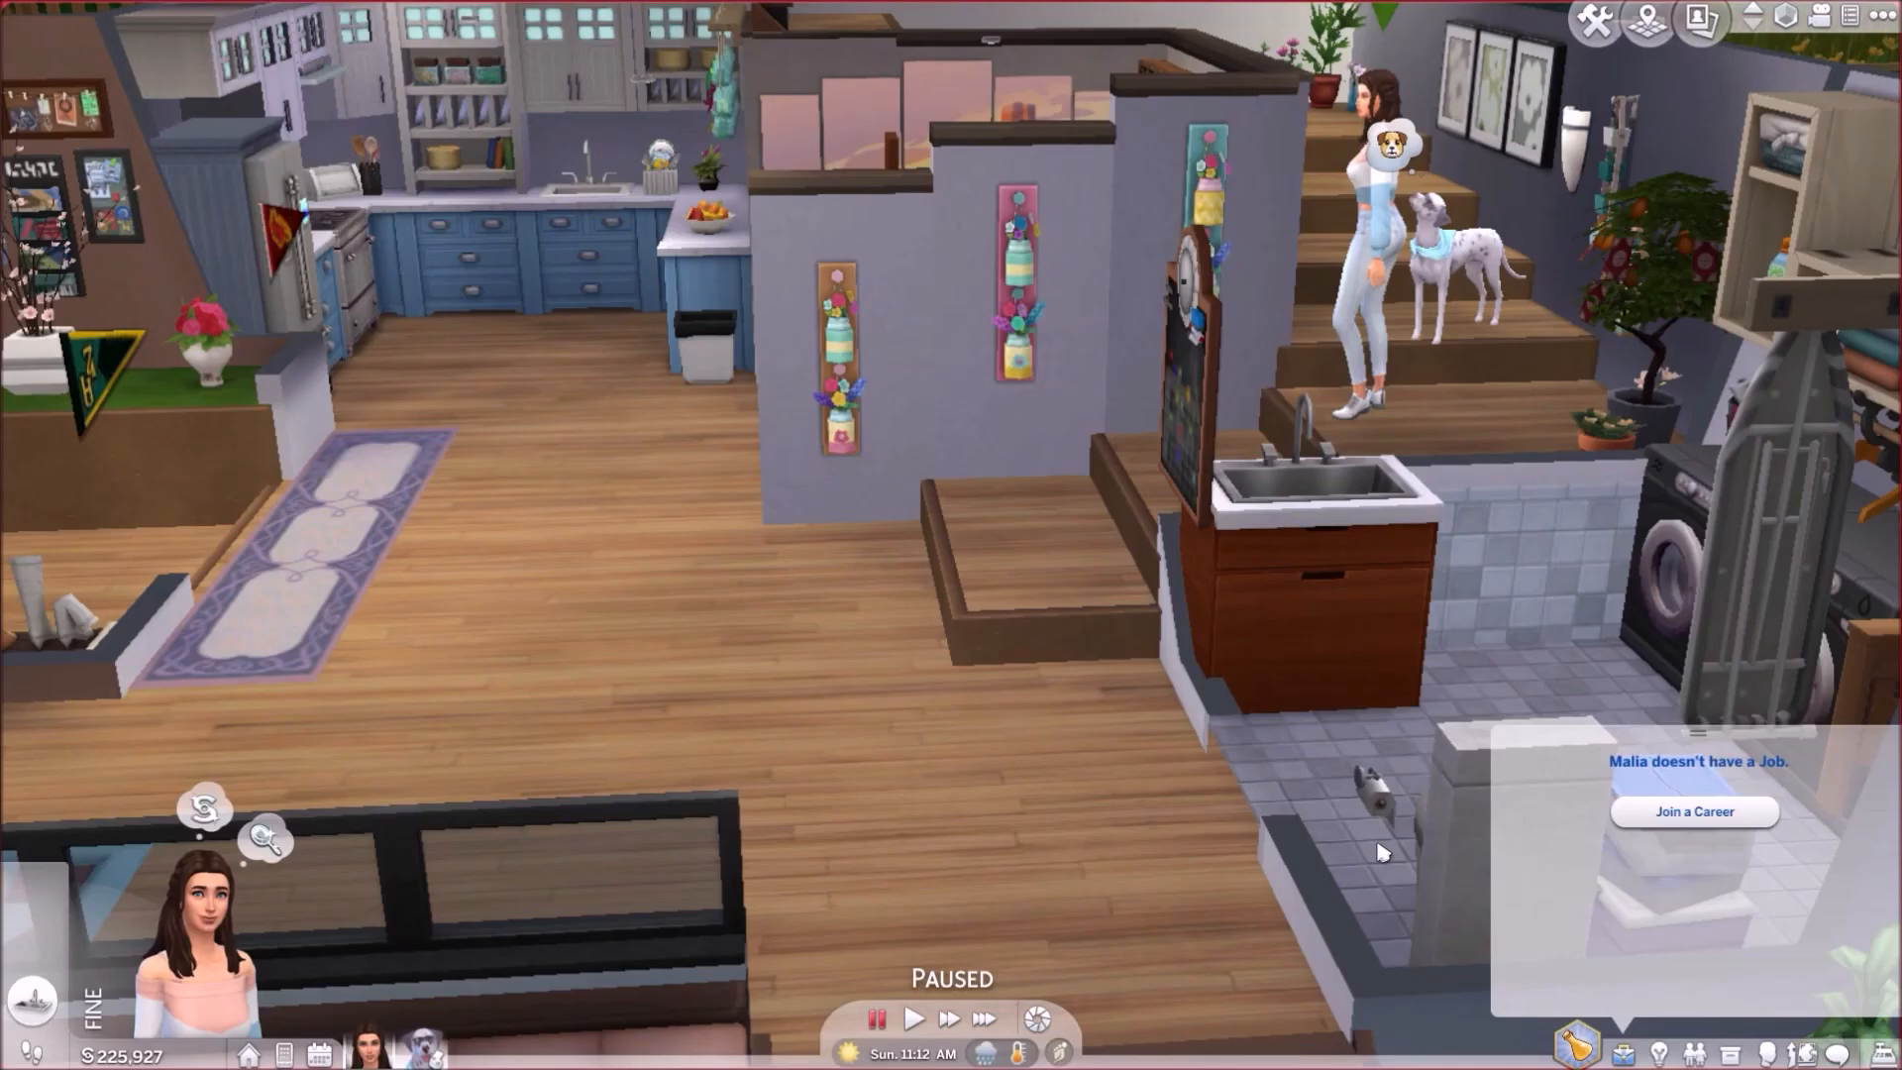
pyautogui.click(874, 1021)
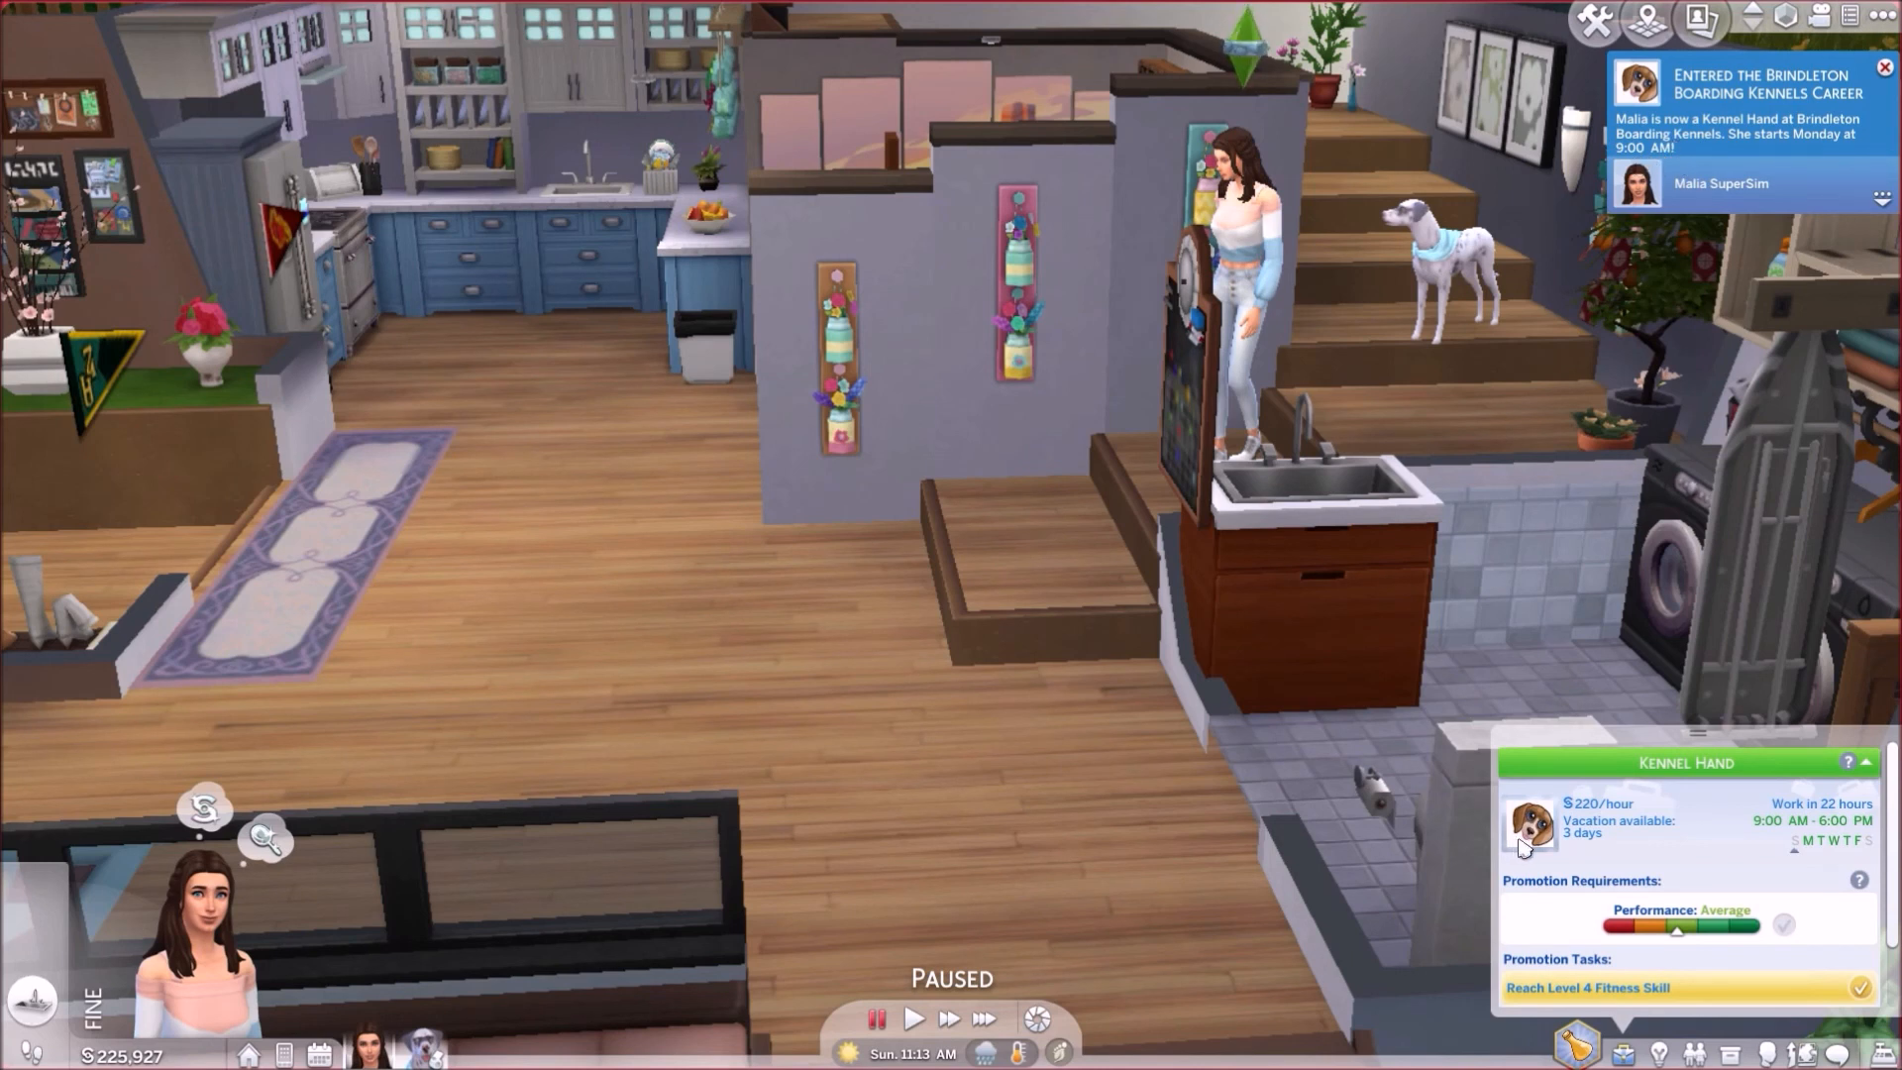
# Step: Review the new career's level description and the sim's skill levels
pyautogui.moveTo(1522, 842)
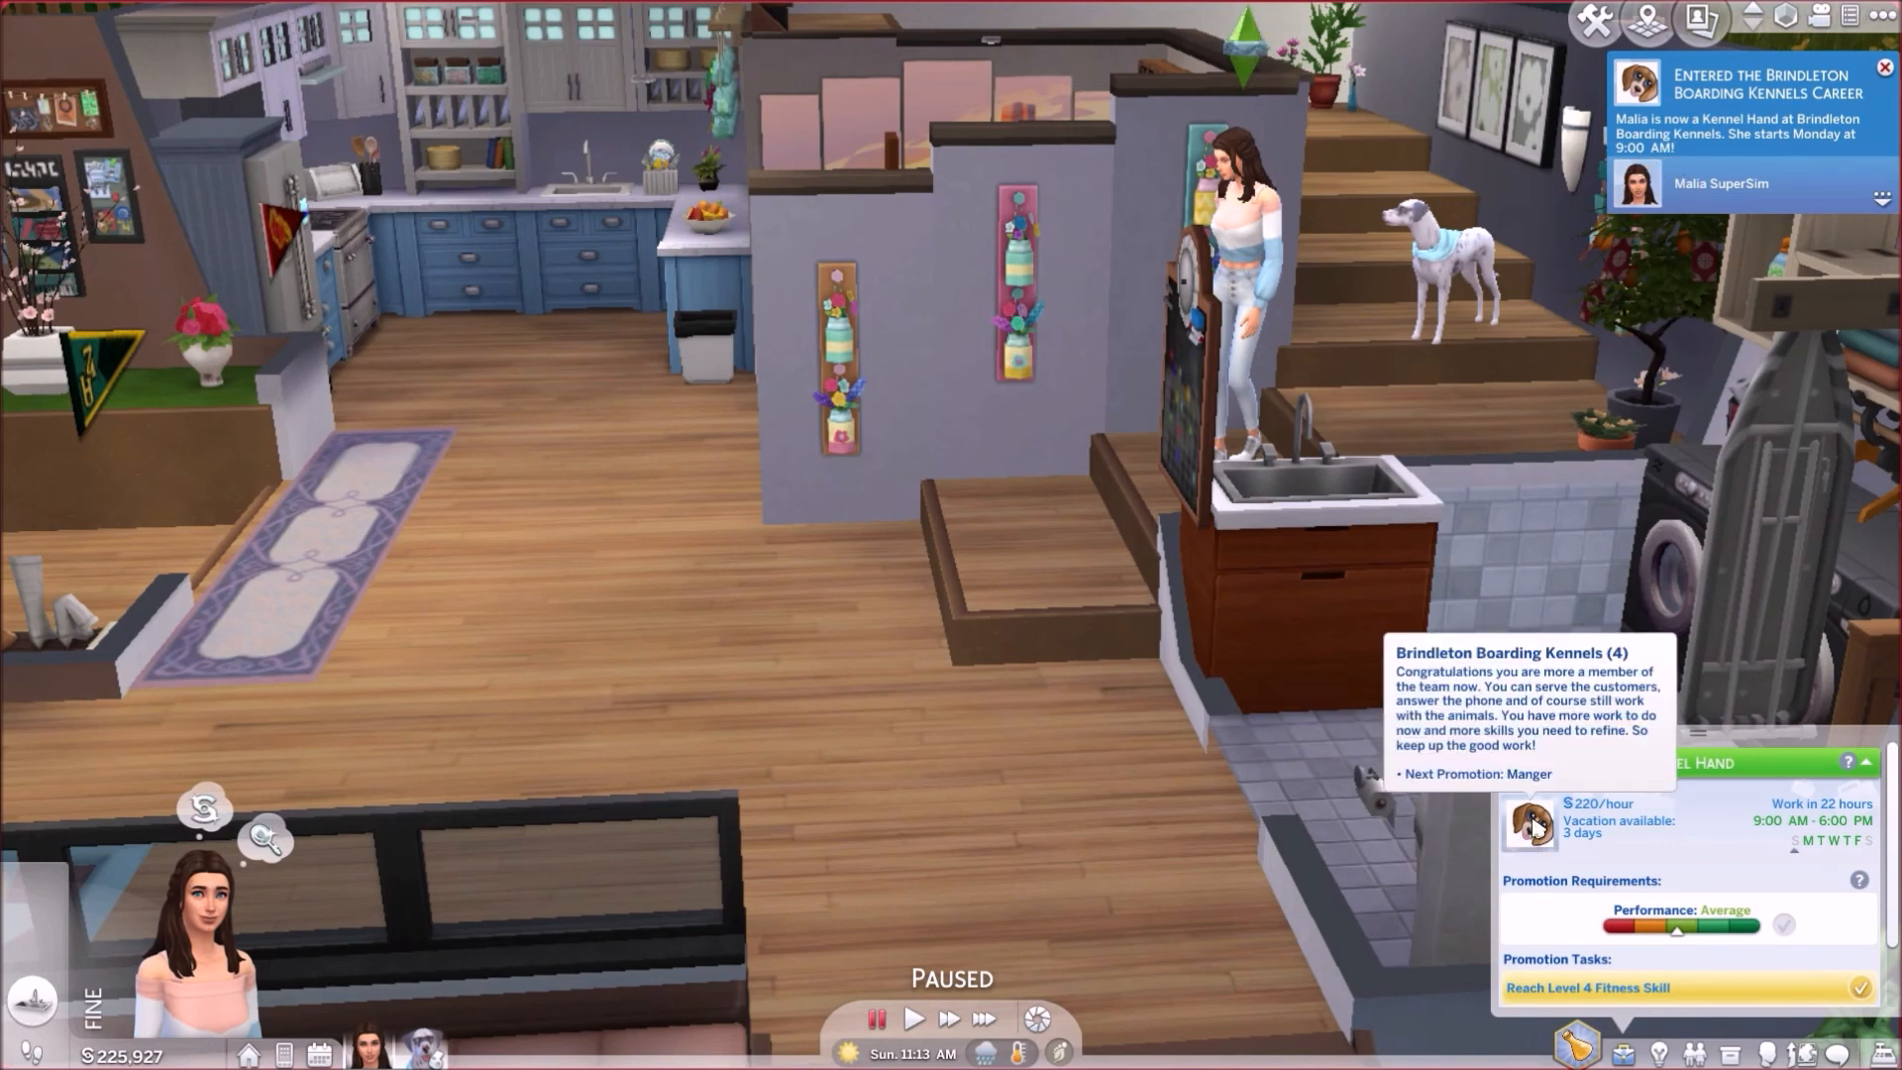
pyautogui.press('a')
pyautogui.scroll(-4, 1146, 657)
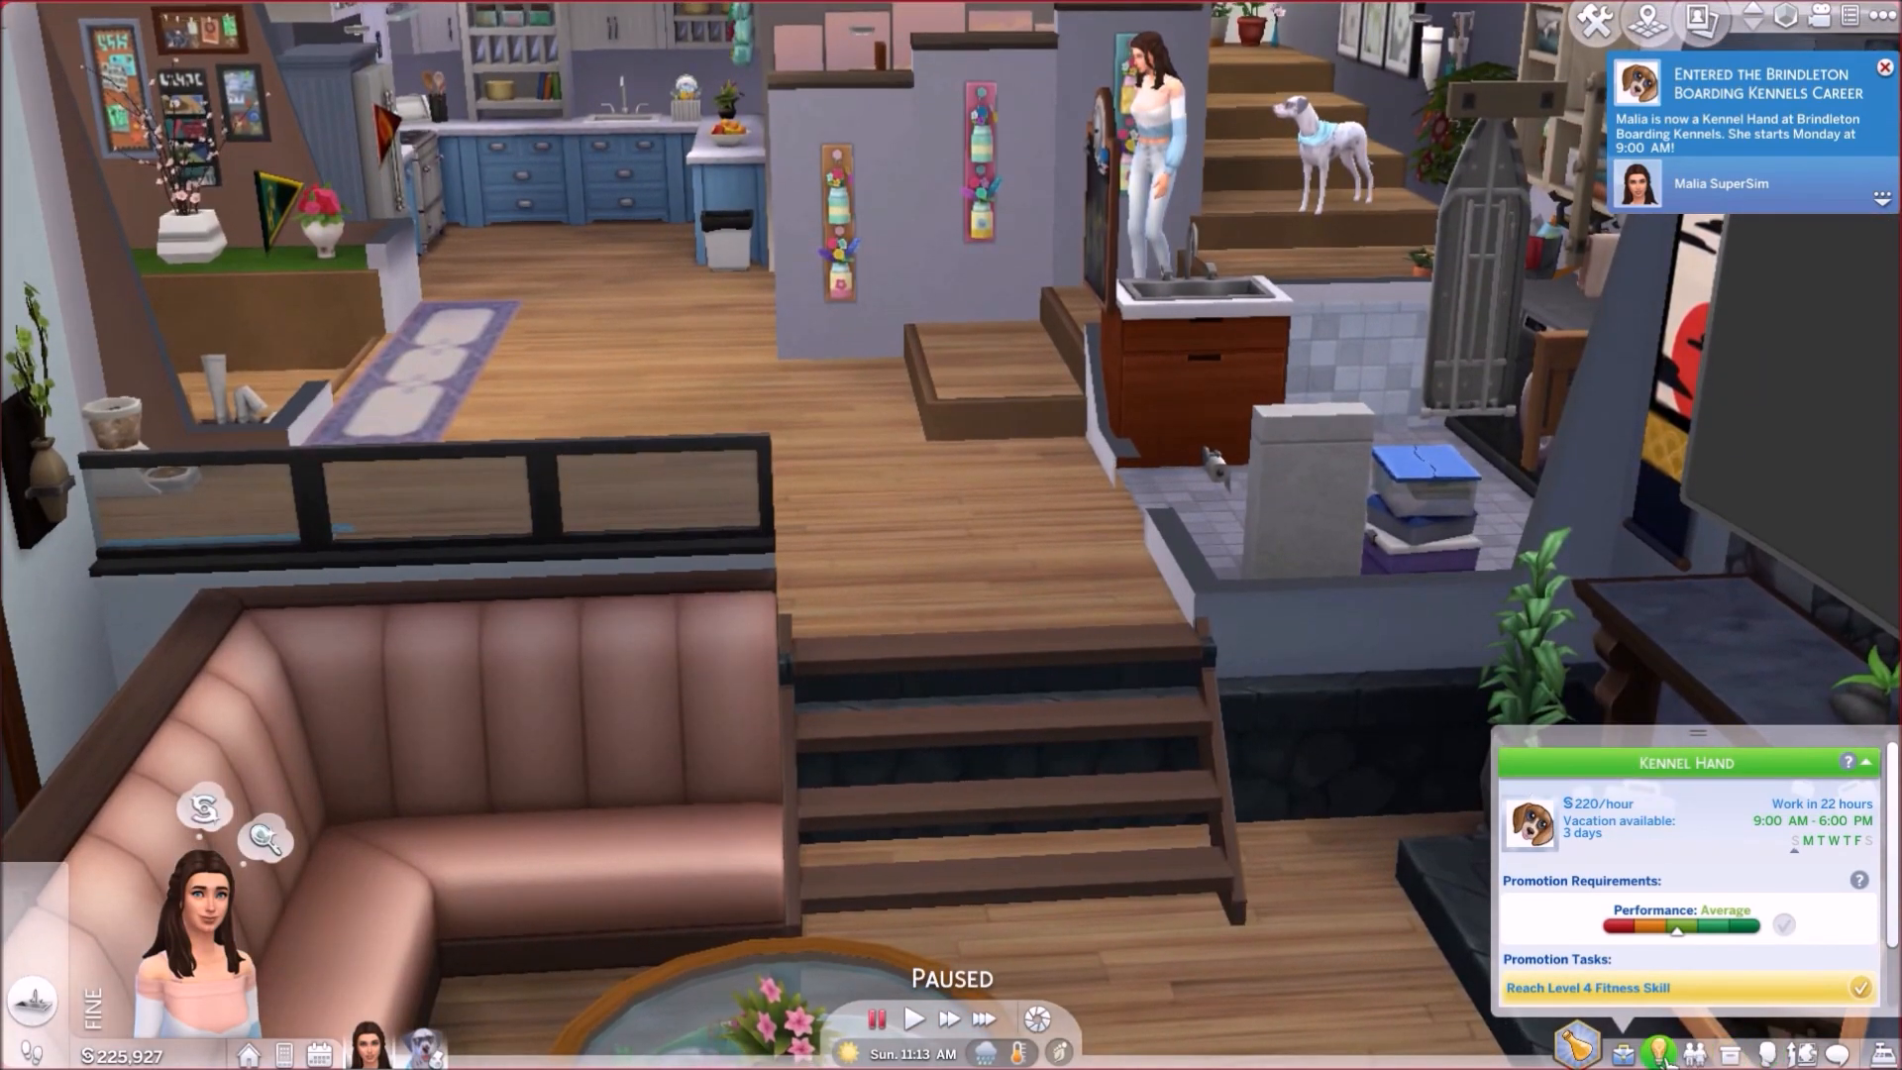
pyautogui.press('k')
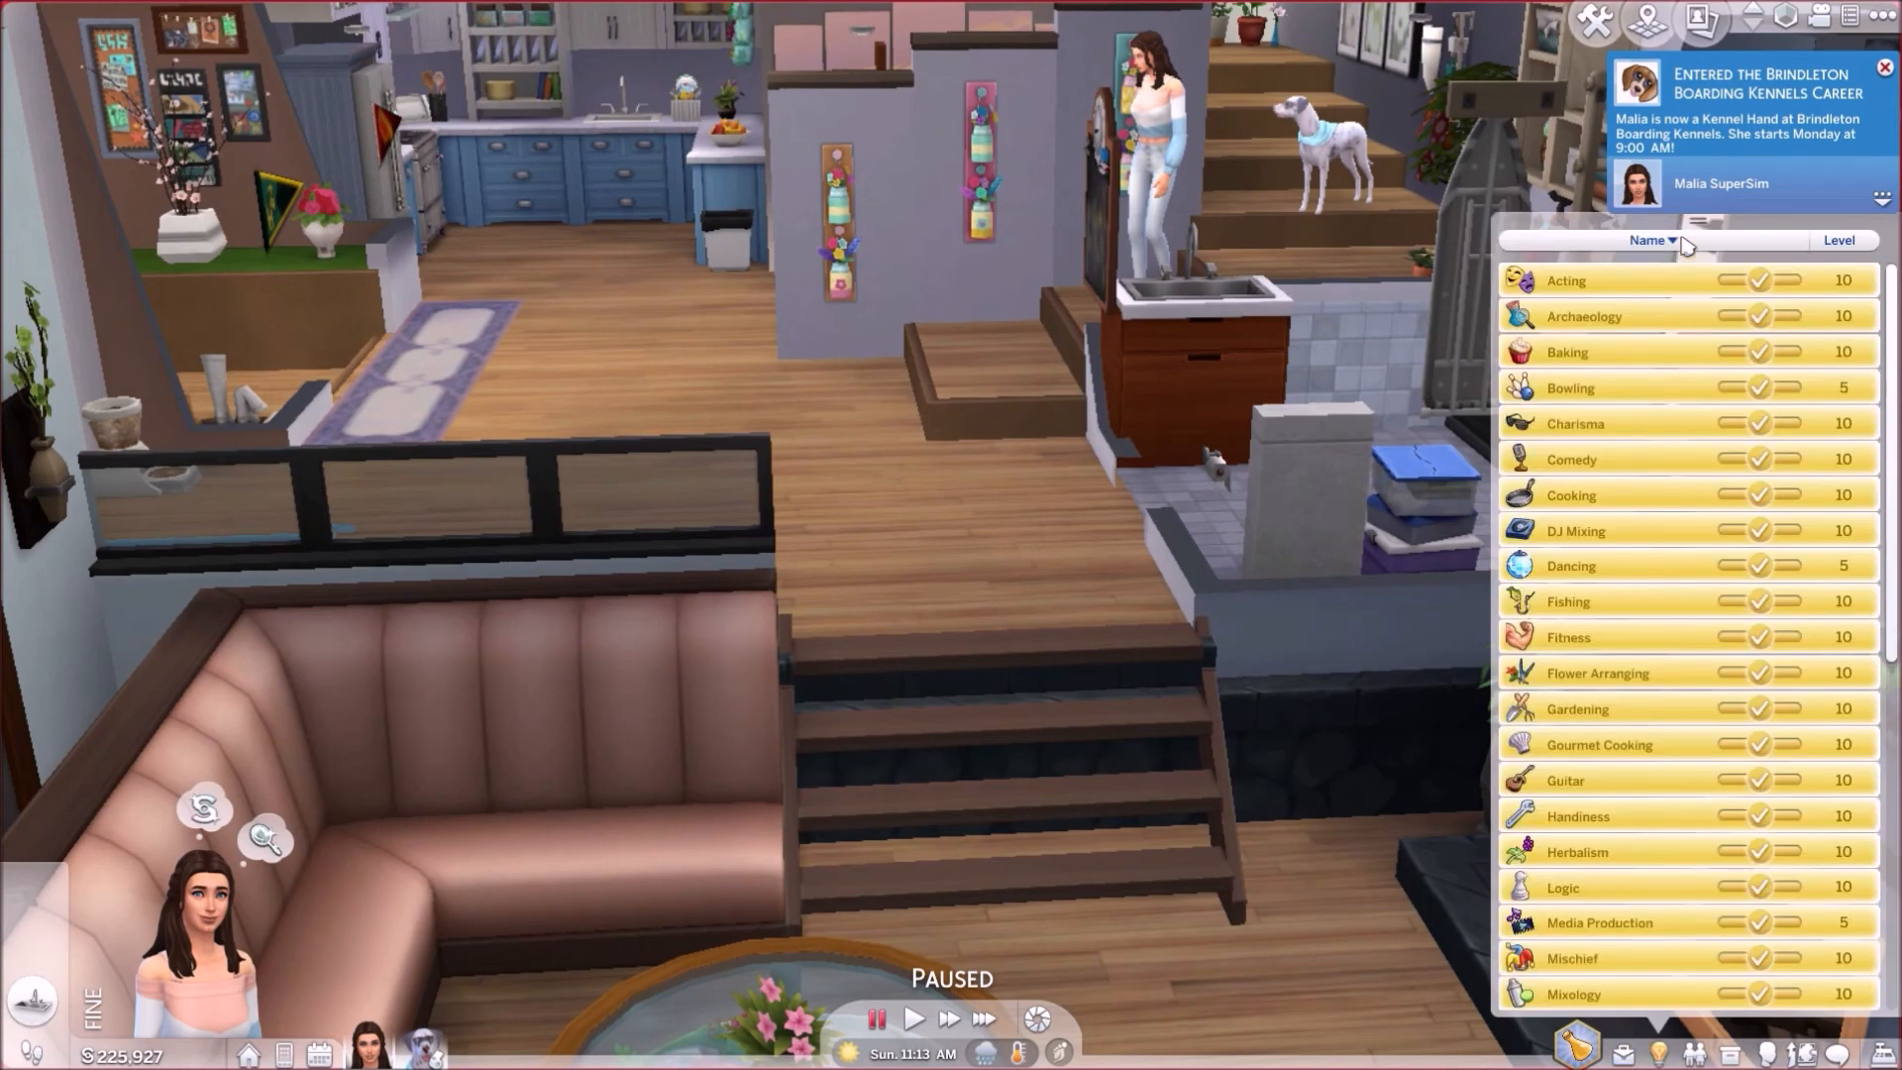
pyautogui.scroll(-6, 1721, 362)
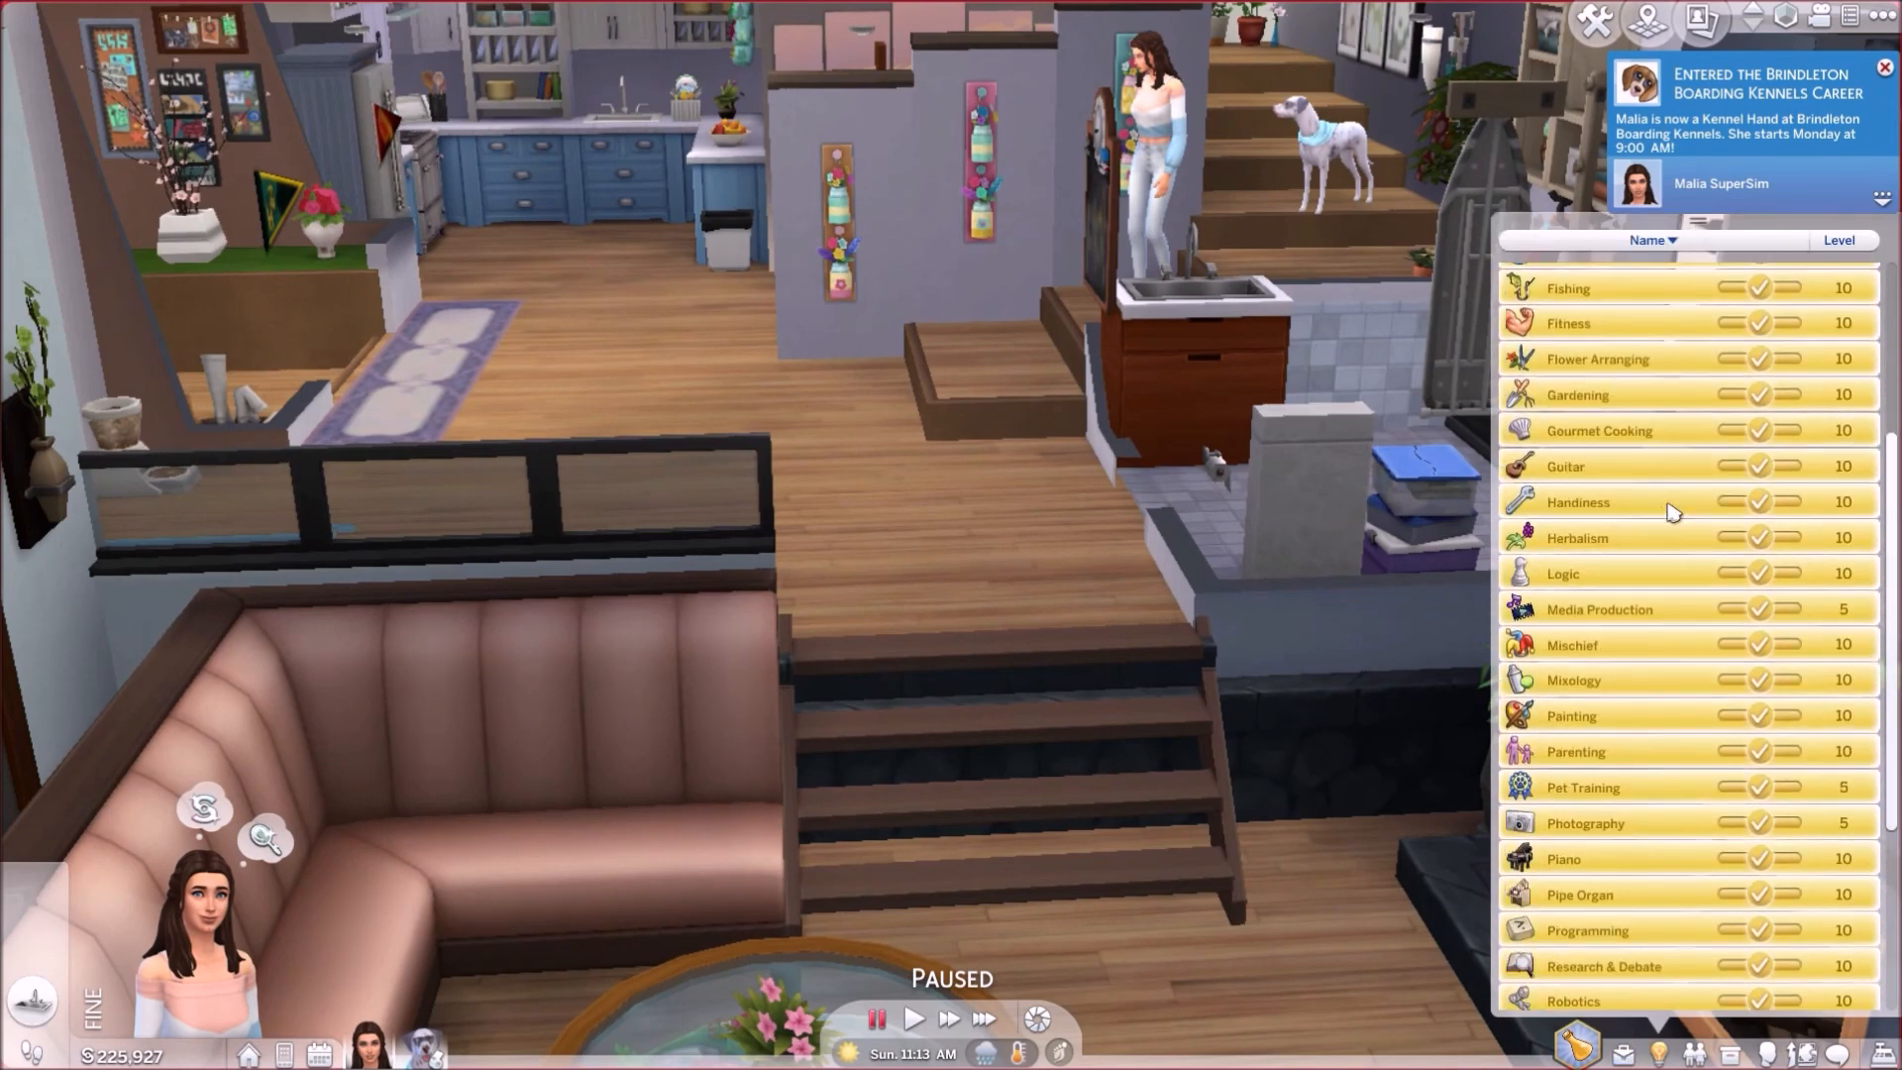
pyautogui.scroll(-3, 1653, 504)
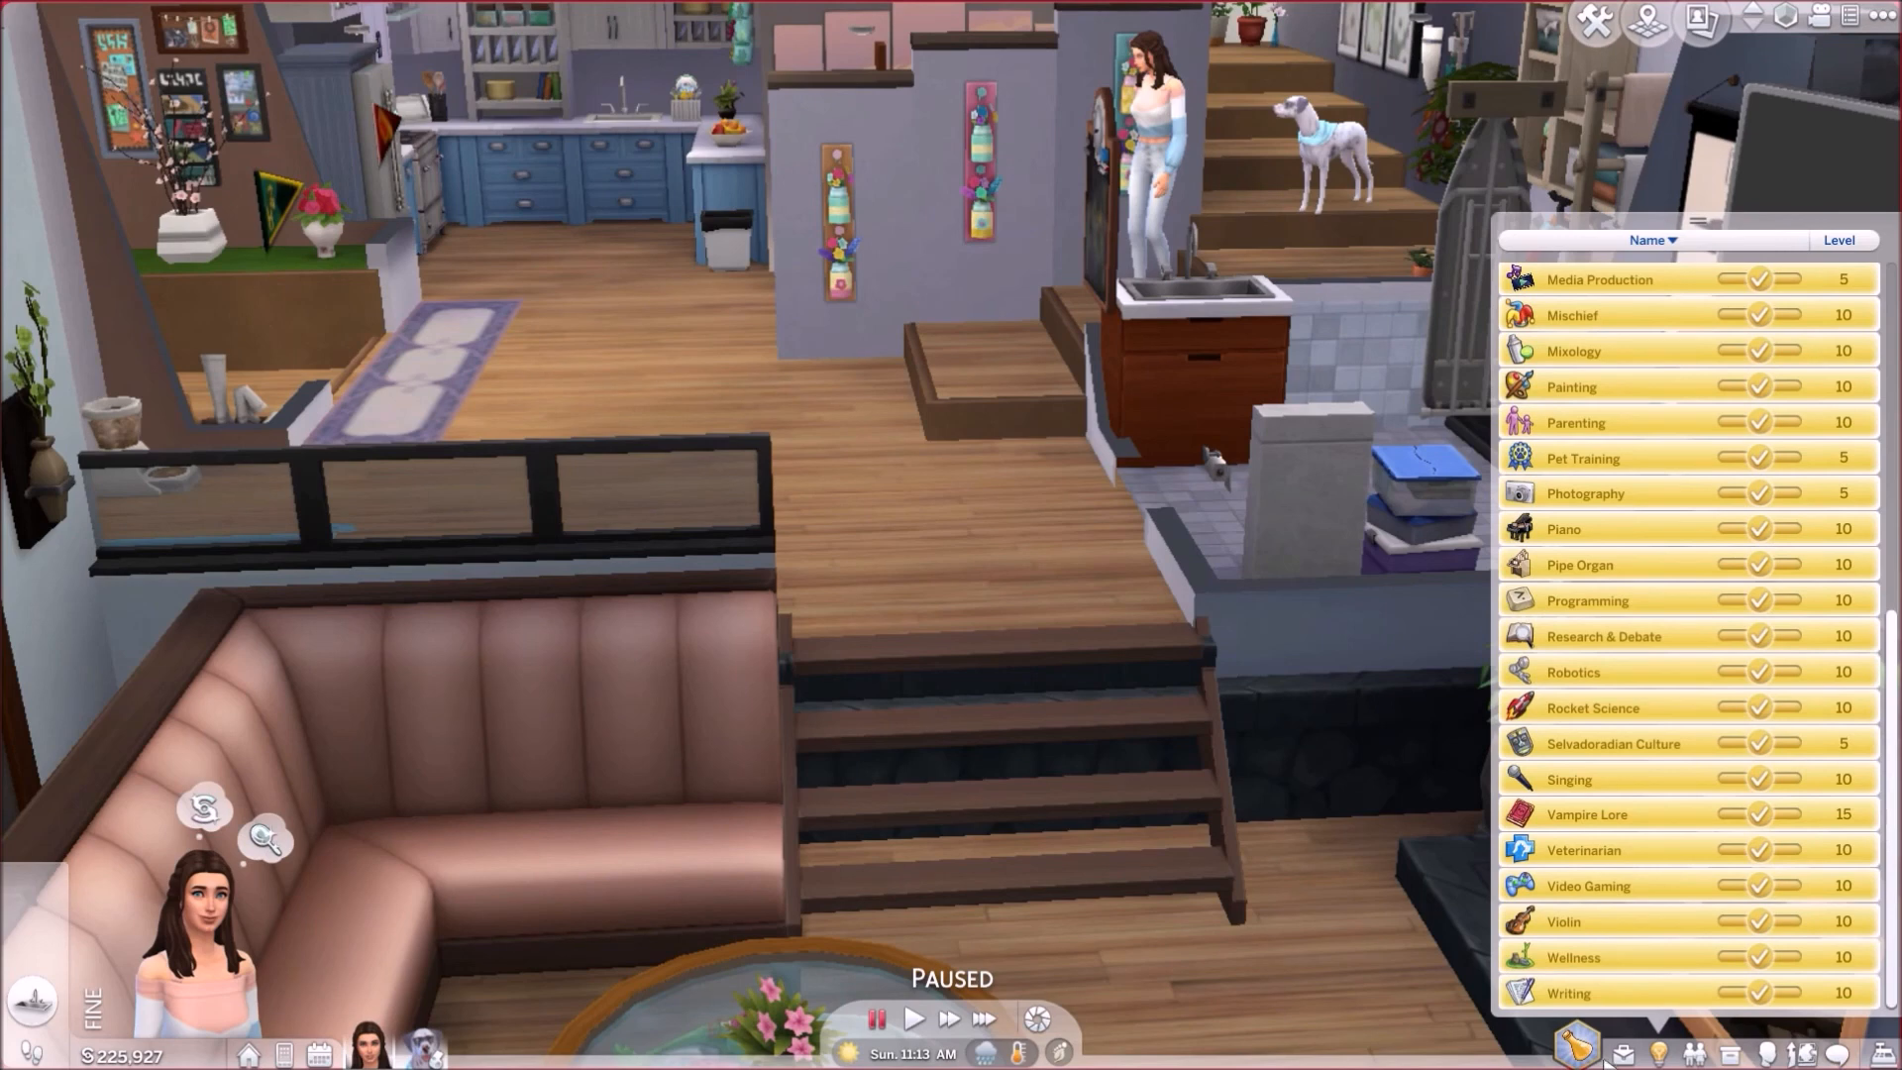
# Step: Promote the sim to Manger in the Brindleton Boarding Kennels career and close the promotion notifications
pyautogui.click(1621, 1052)
pyautogui.moveTo(1706, 651); pyautogui.dragTo(1714, 419)
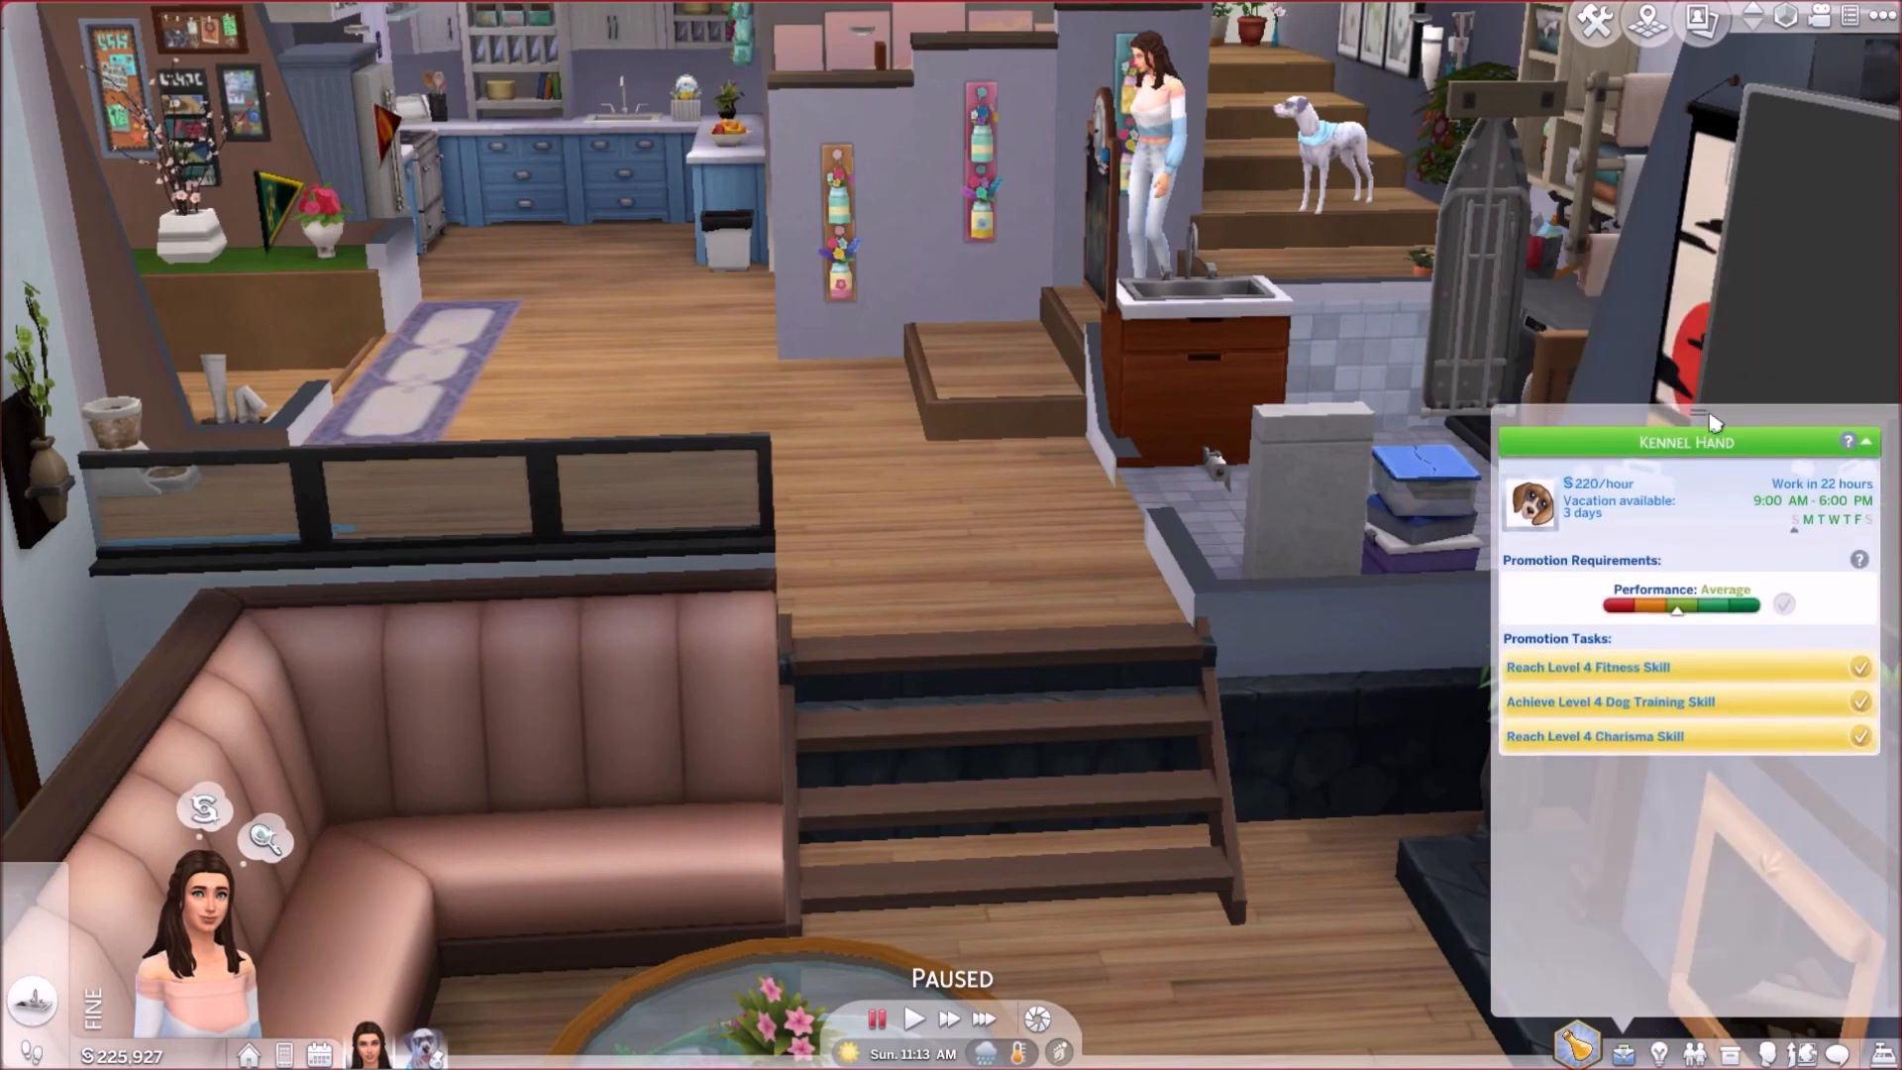
pyautogui.click(1536, 520)
pyautogui.click(949, 566)
pyautogui.click(1887, 75)
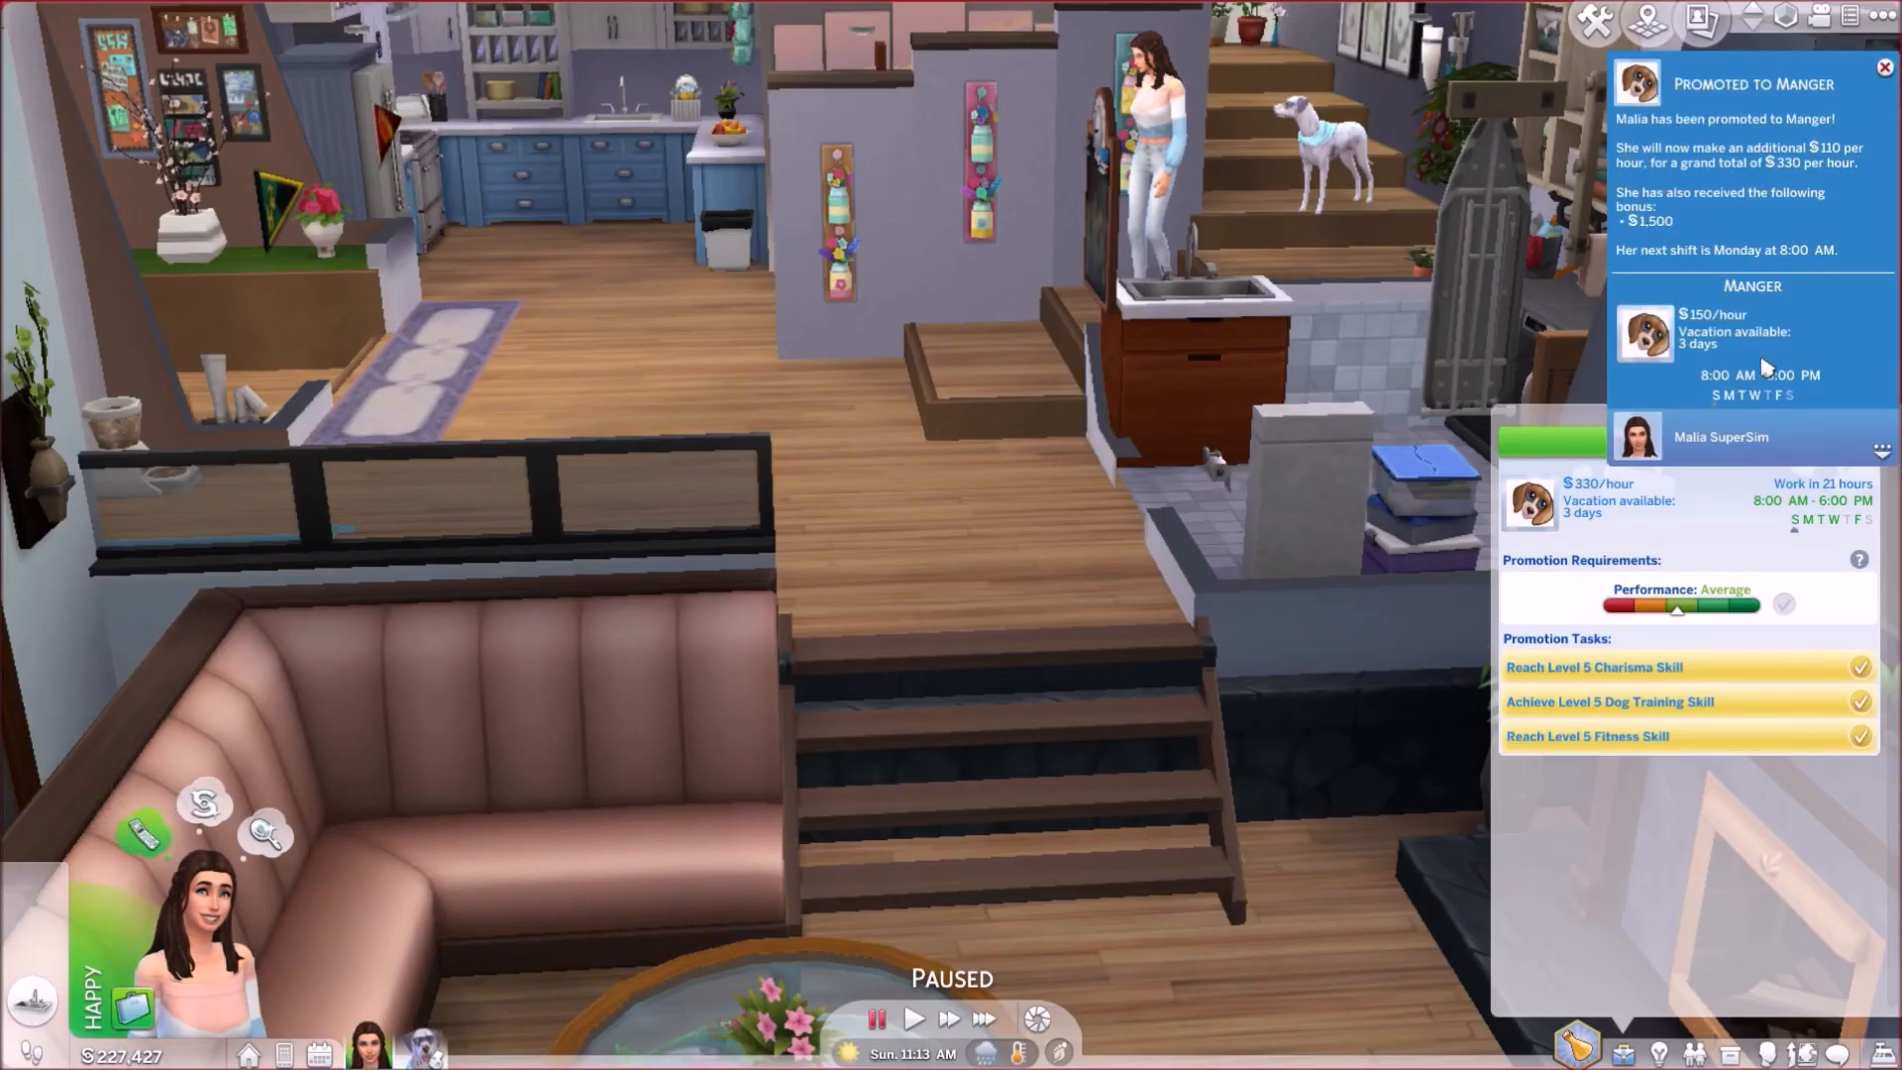
pyautogui.click(1885, 68)
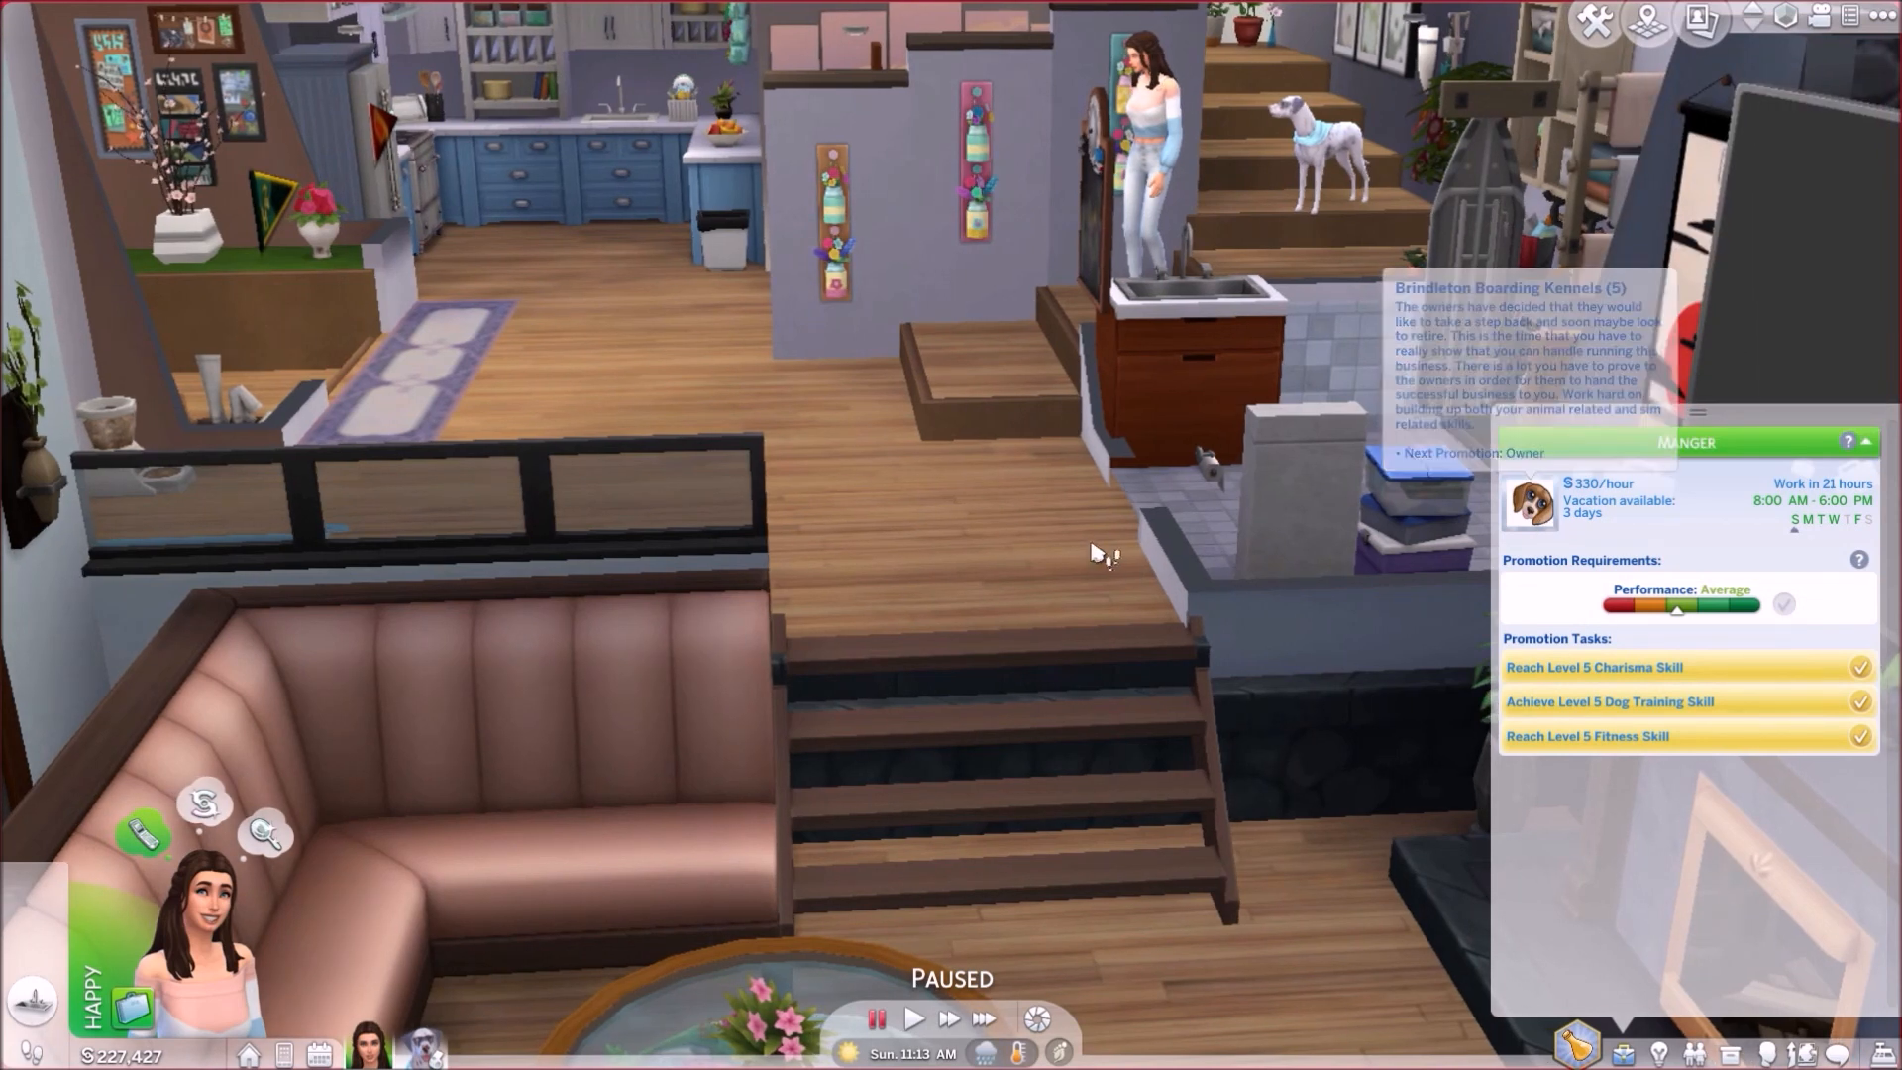